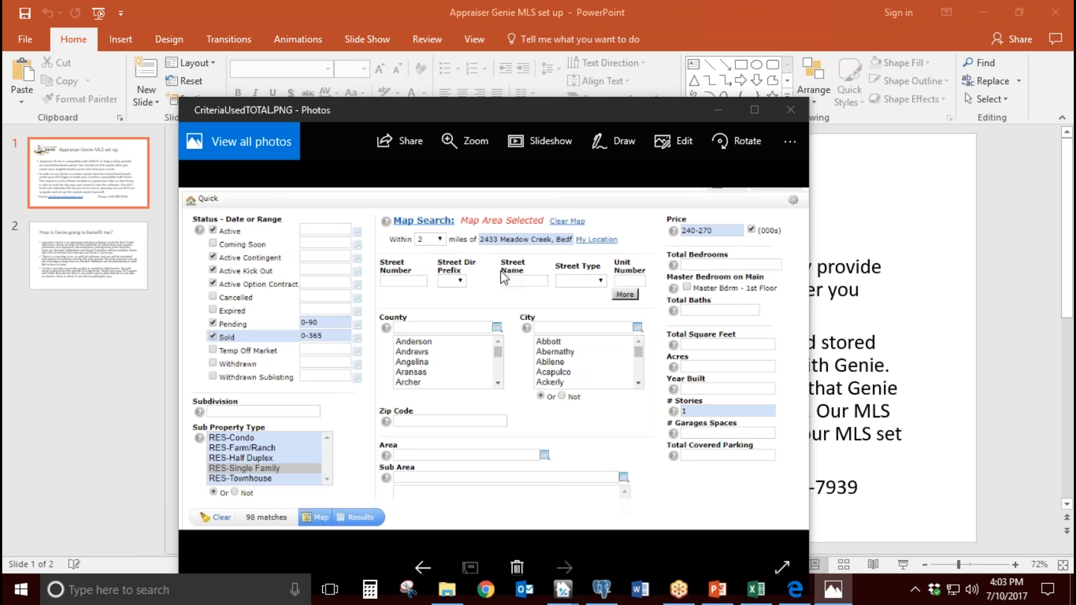
Step: Switch to Excel and review the exported MLS column headers from Status through StreetDirSuffix
click(754, 589)
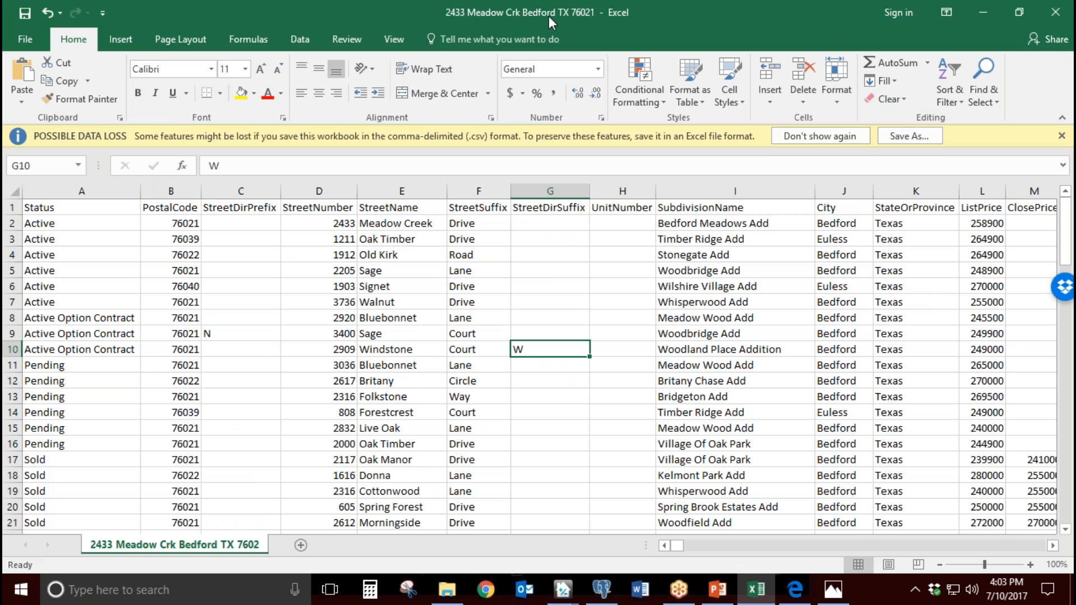
click(87, 209)
click(175, 209)
click(239, 210)
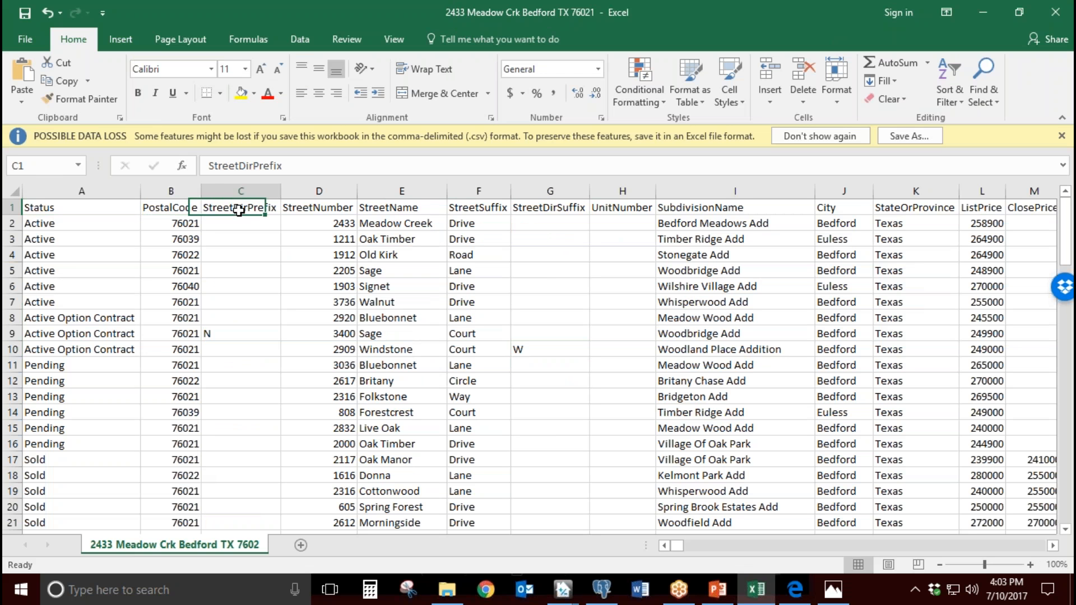
click(314, 210)
click(392, 210)
click(481, 213)
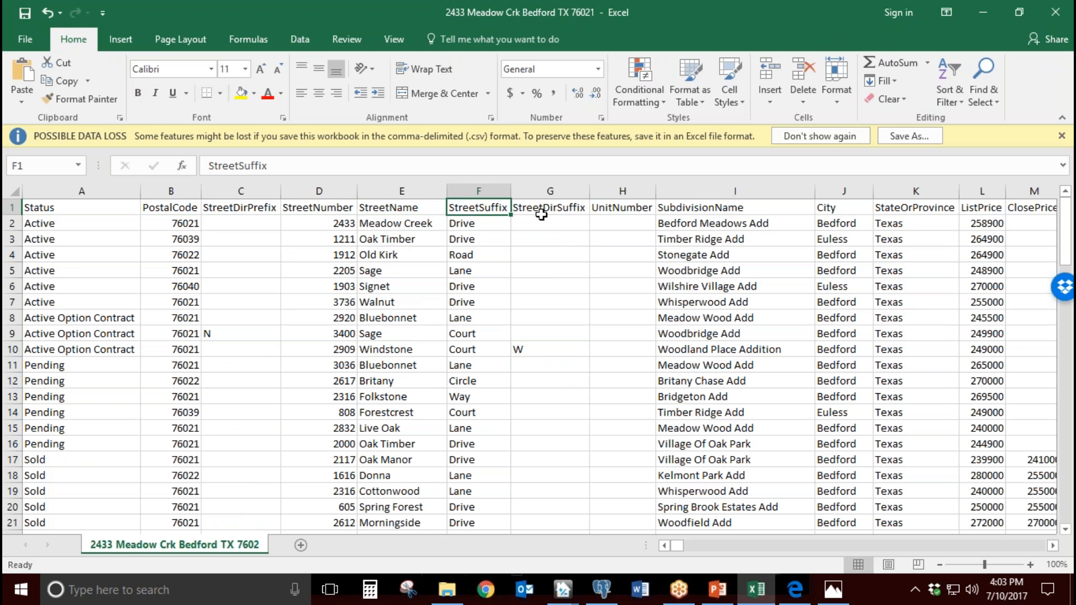
click(547, 213)
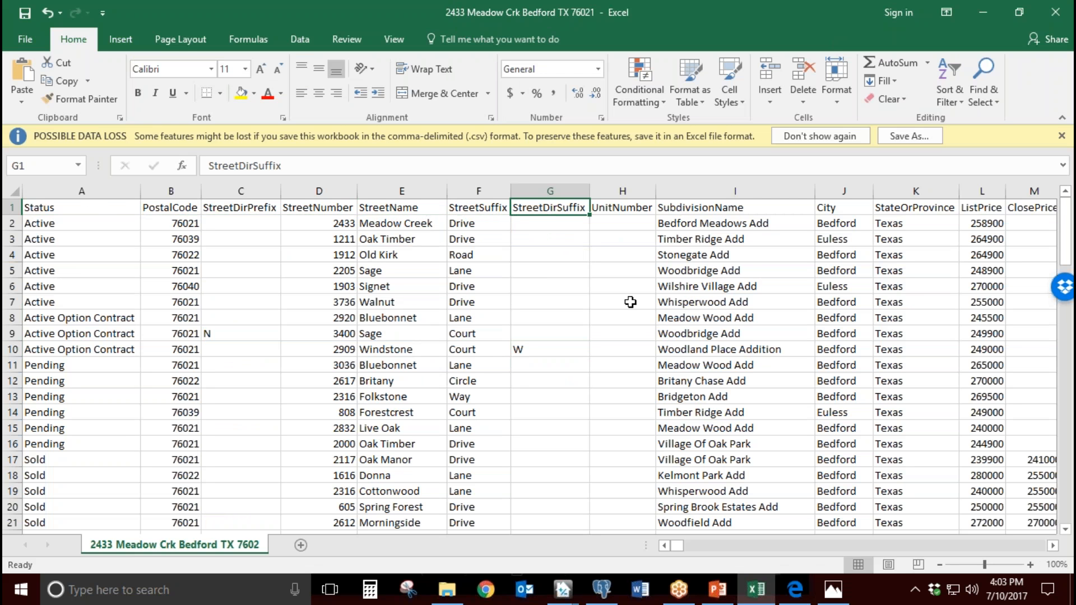
mouse_move(684, 547)
mouse_down()
mouse_move(844, 548)
mouse_move(675, 546)
mouse_up()
Step: Minimize Excel and PowerPoint, close the search criteria picture, and switch to the open appraisal report in TOTAL
click(983, 12)
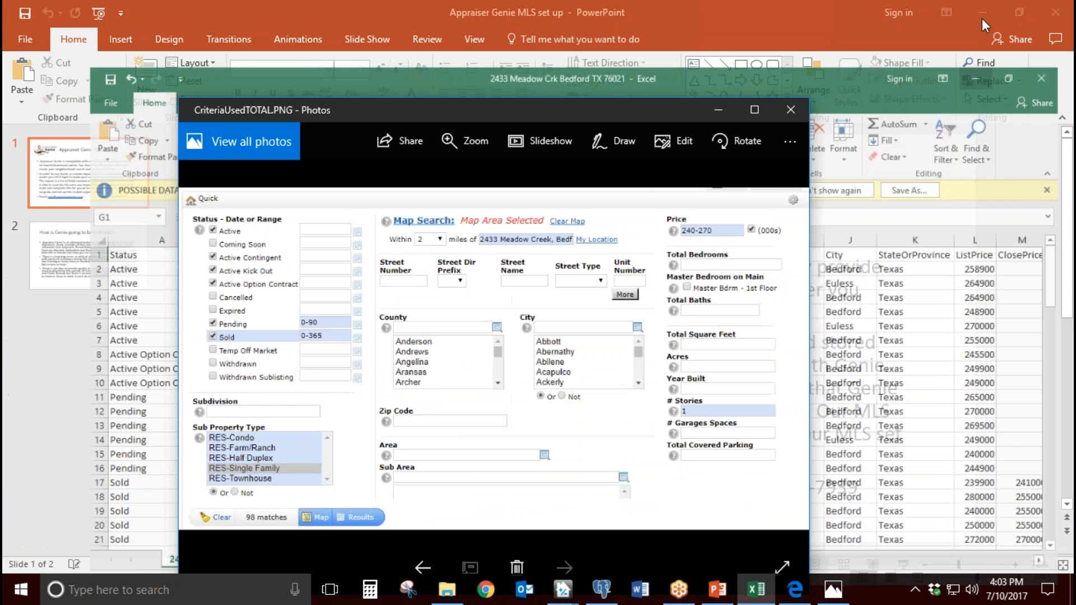
click(791, 109)
click(982, 12)
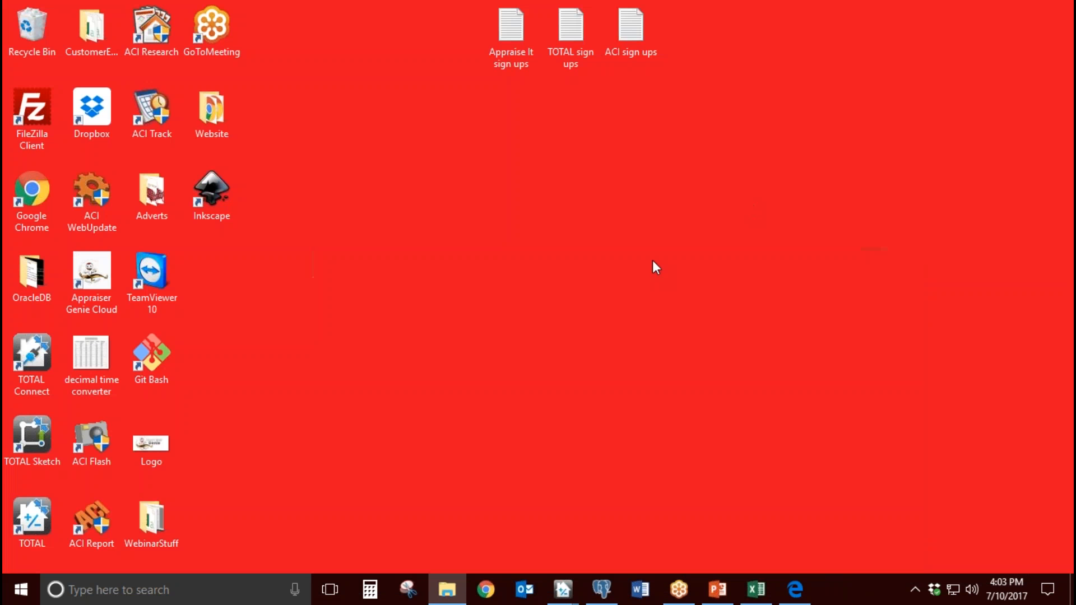
mouse_move(565, 588)
click(671, 549)
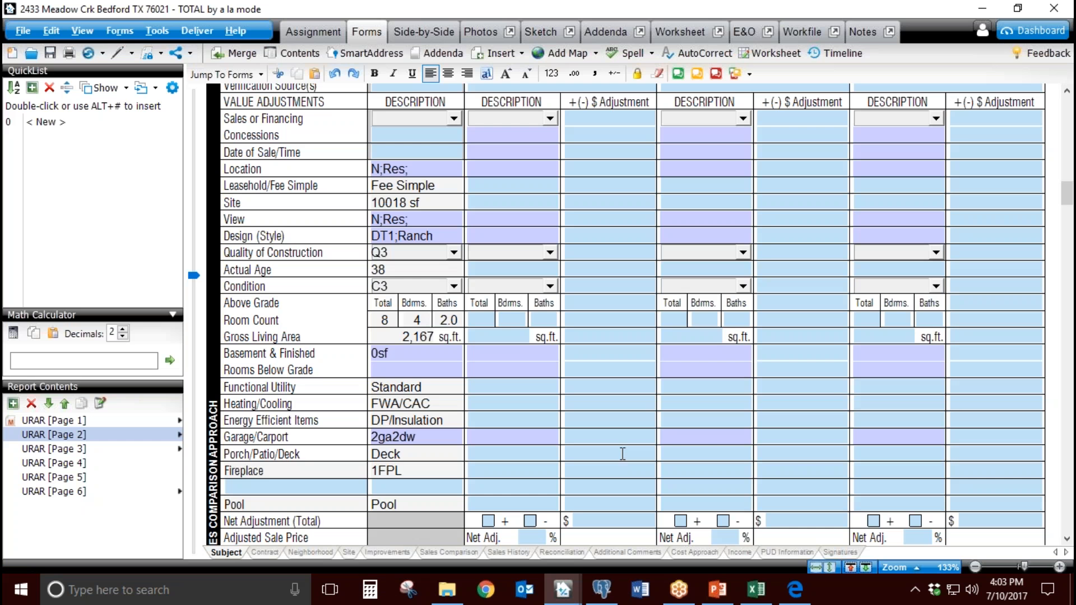
Step: Go to URAR page 1 and examine the subject's city, state, zip code and county fields
click(140, 421)
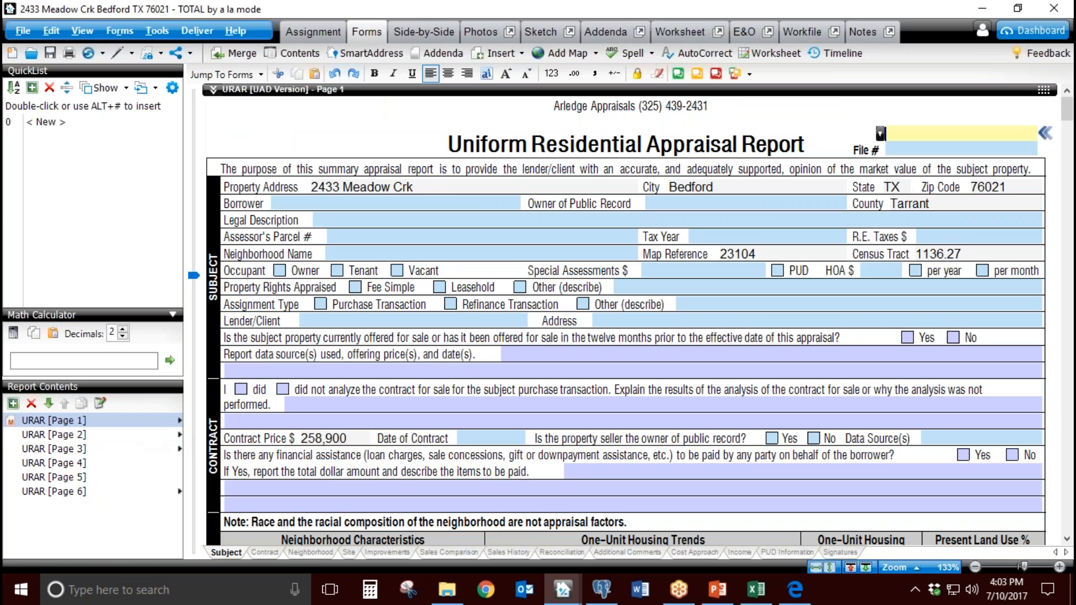
key(Tab)
key(Tab)
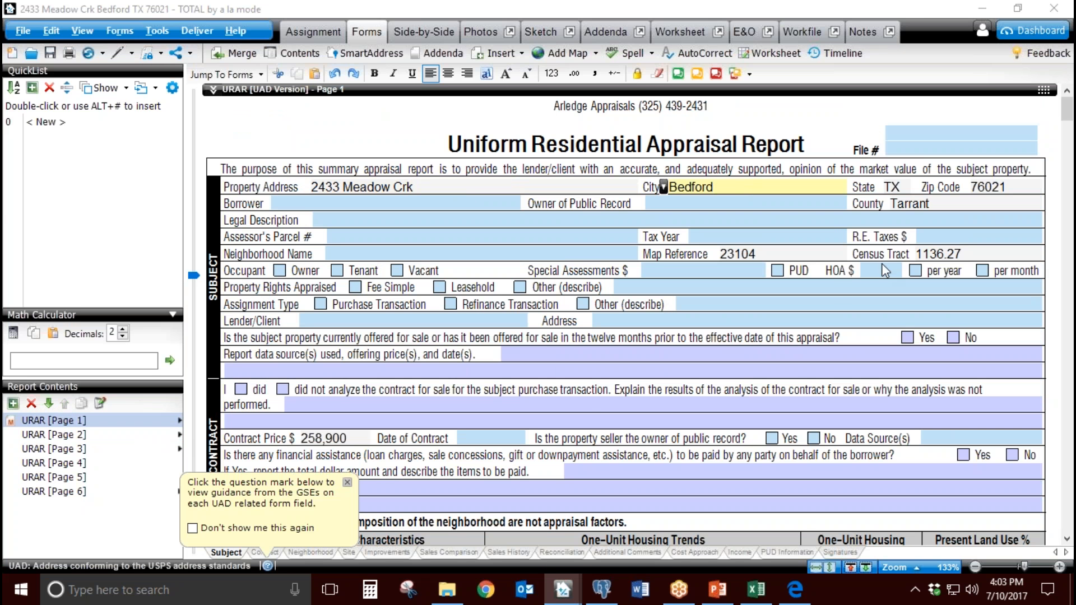
key(shift+Tab)
key(Tab)
key(Tab)
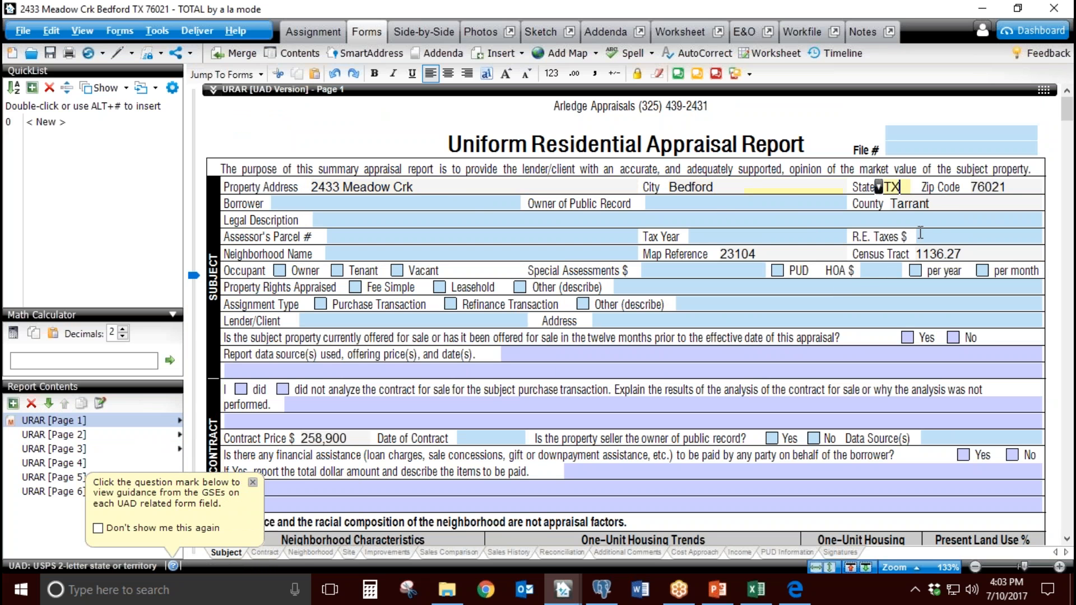
click(945, 206)
click(1015, 184)
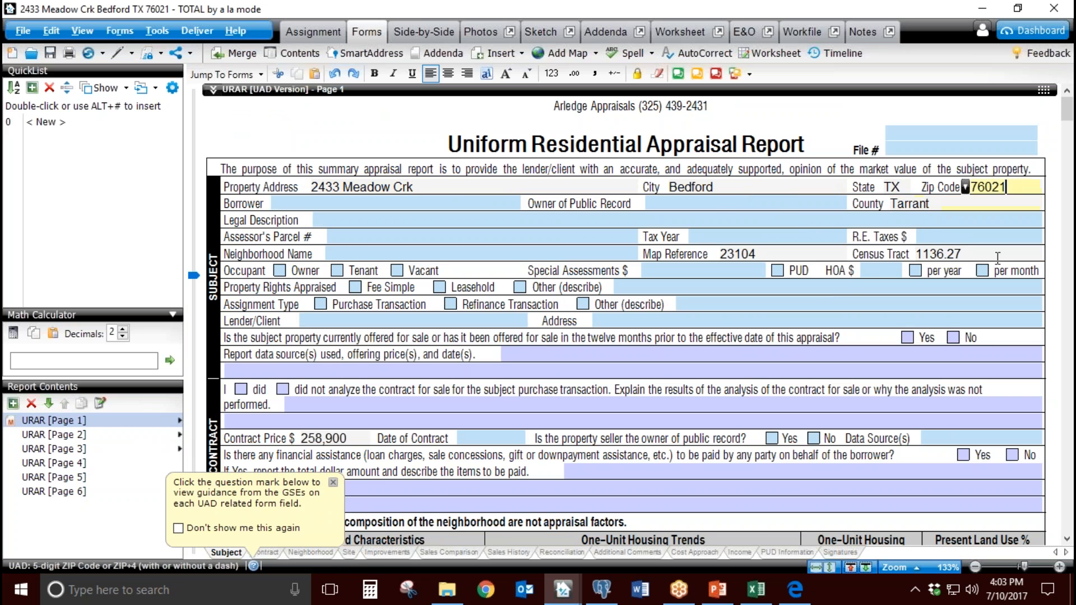
click(948, 197)
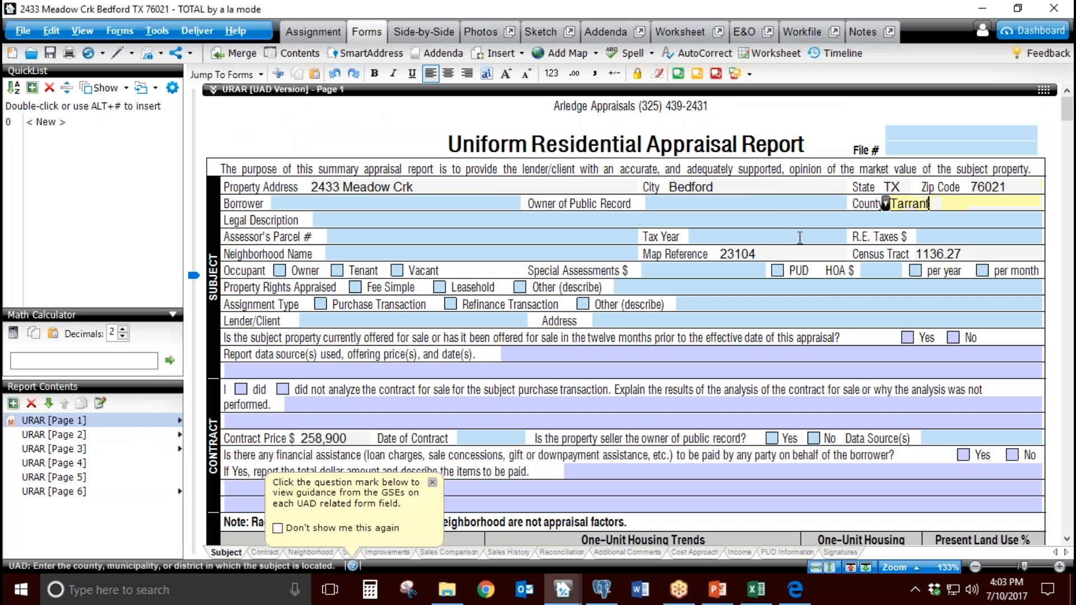
click(773, 186)
key(Tab)
Step: Examine the Neighborhood section and the Improvements section's year built, design style and number of stories on page 1
scroll(583, 345, down, 5)
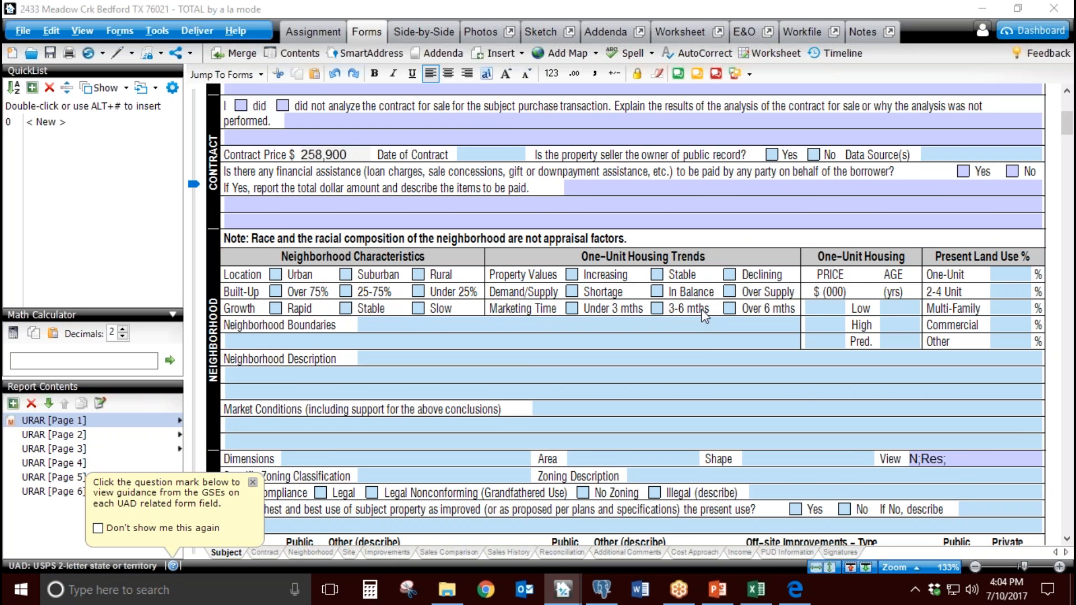
scroll(705, 316, down, 3)
click(392, 234)
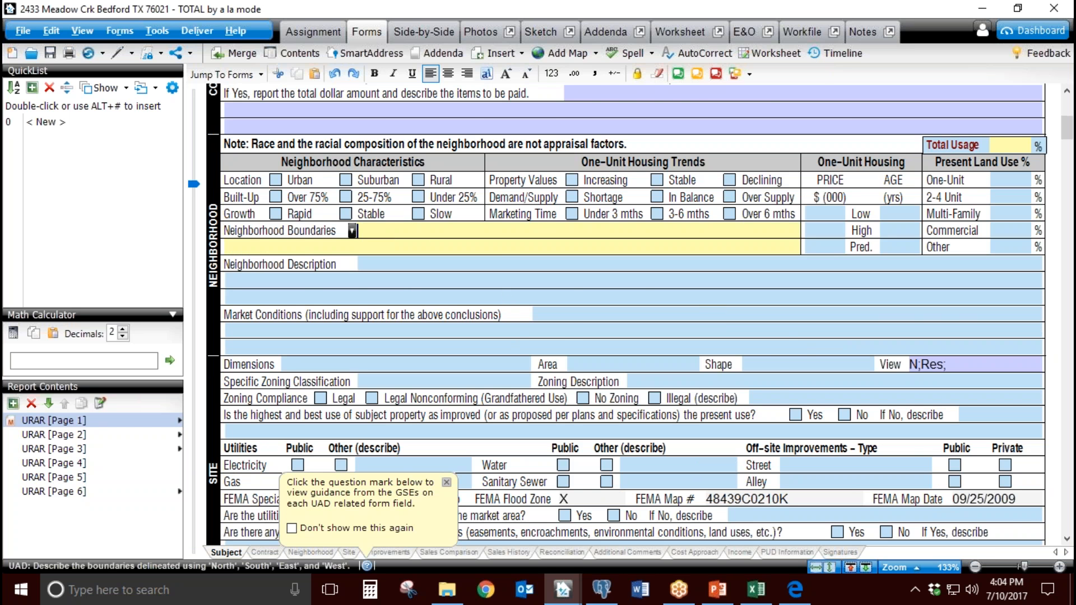
scroll(626, 314, down, 15)
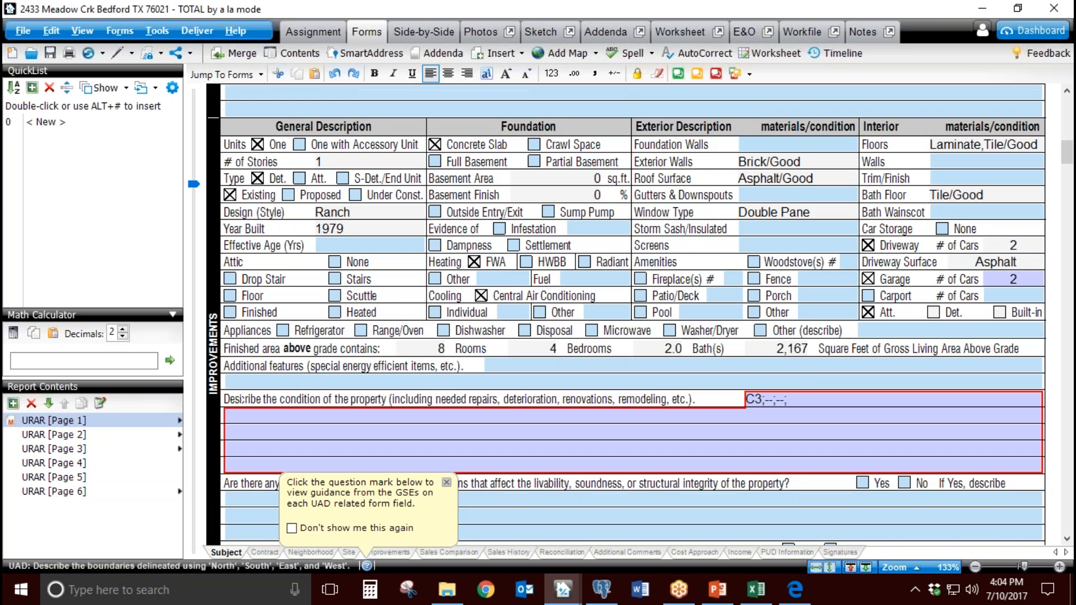
click(641, 32)
click(371, 224)
click(369, 211)
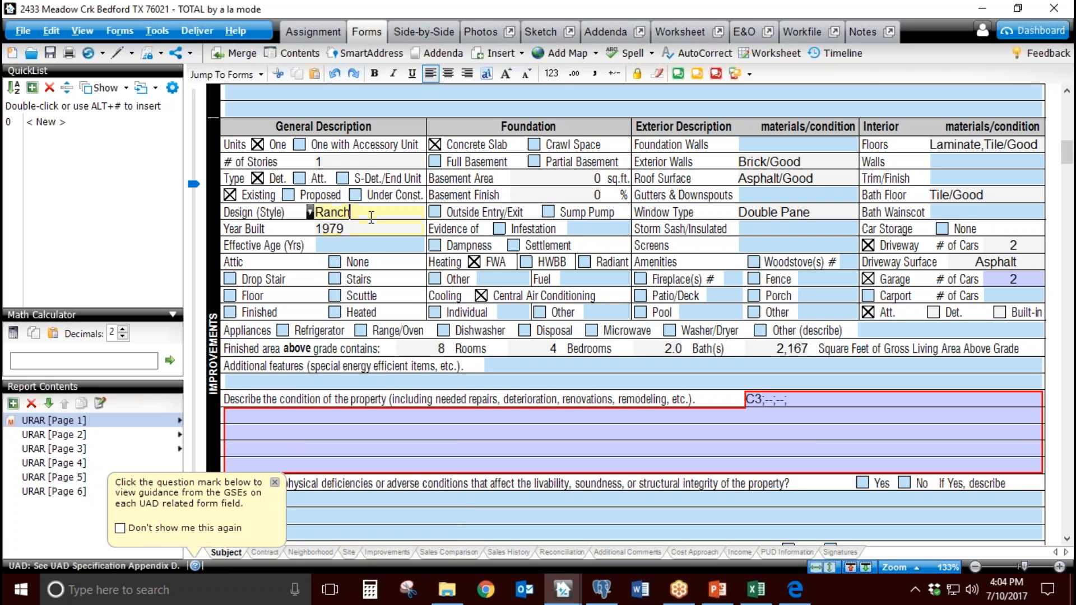
click(363, 163)
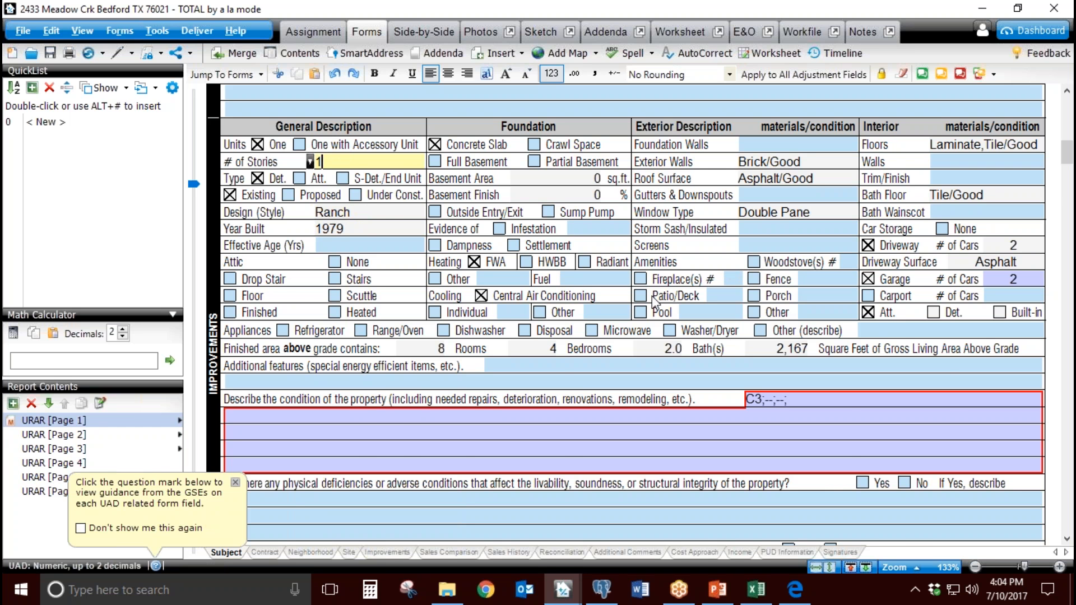
Step: Go to URAR page 2 and examine the sales comparison grid's design, energy efficiency and heating/cooling entries
click(62, 434)
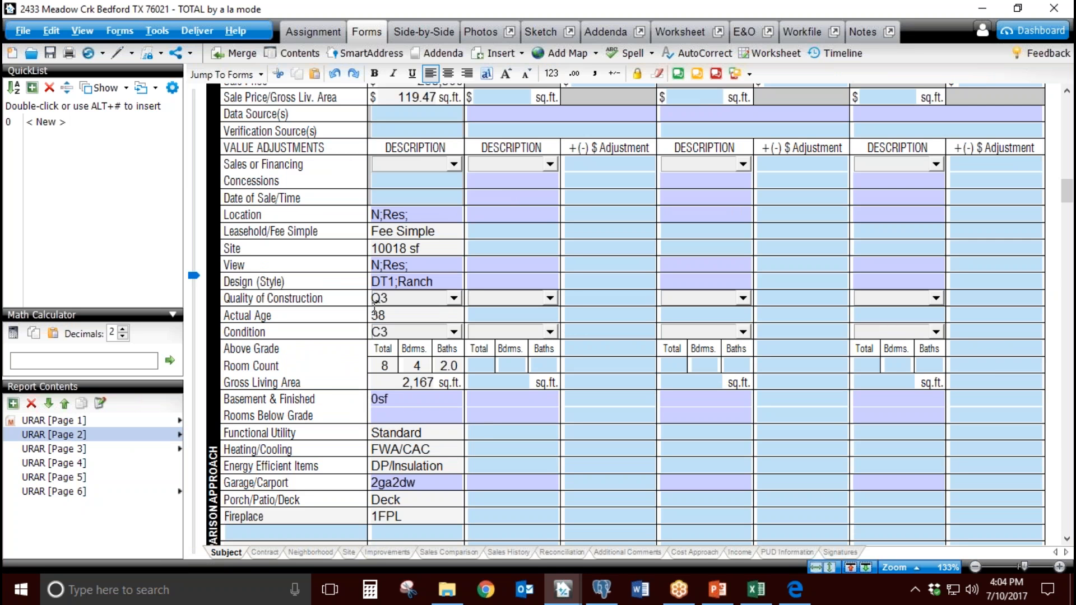
click(426, 453)
click(432, 432)
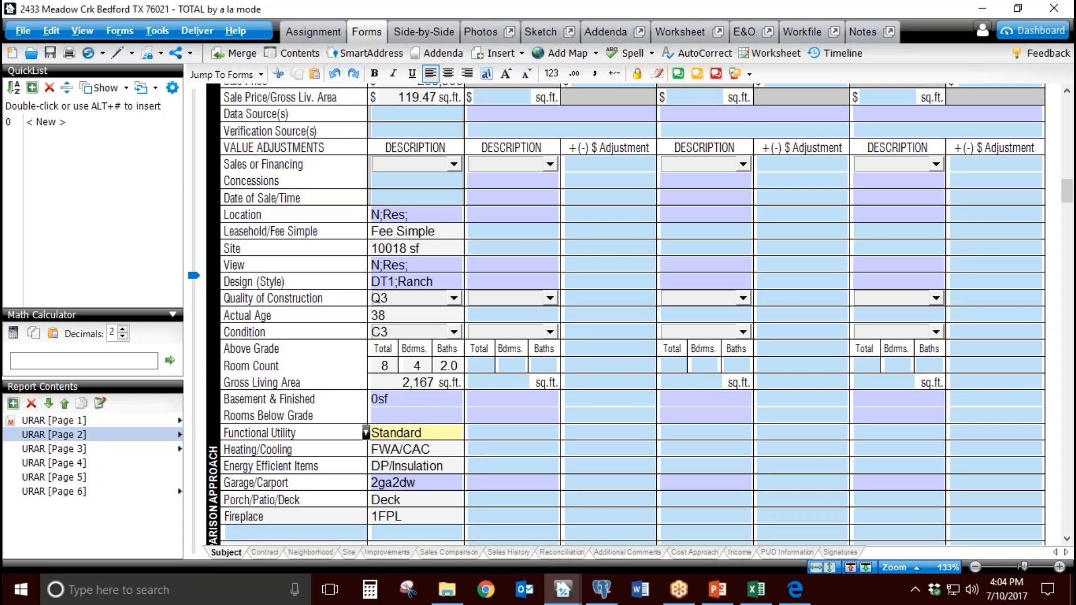
click(453, 269)
click(489, 302)
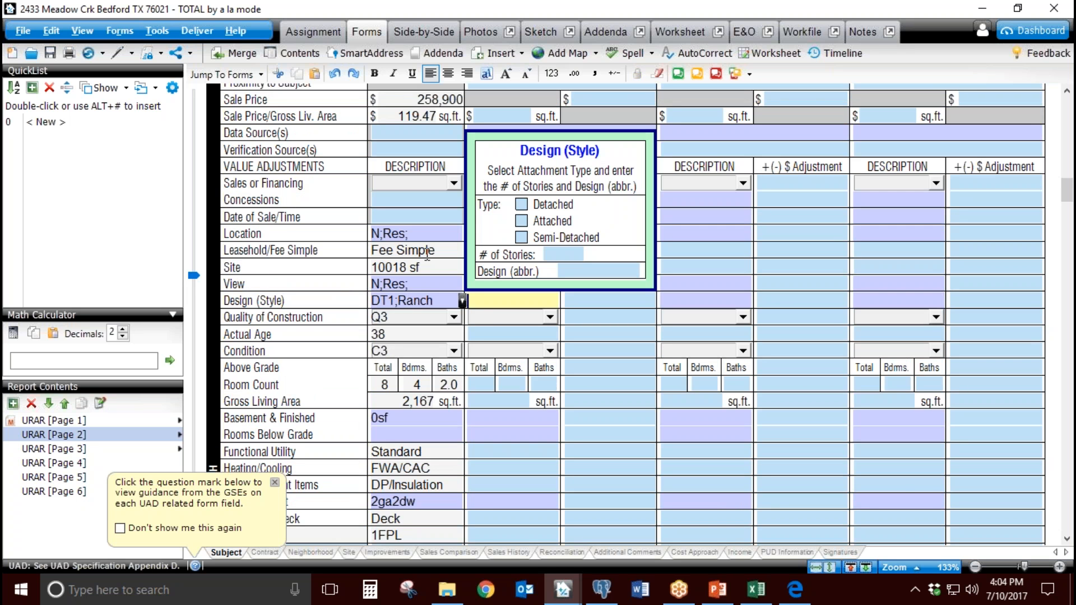
scroll(496, 407, down, 3)
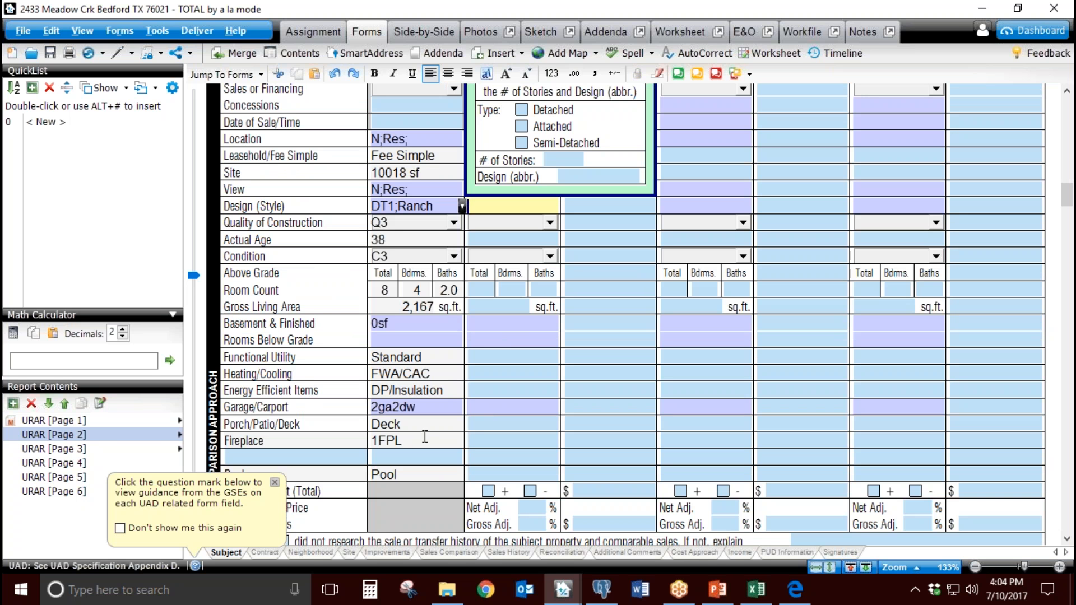
click(447, 391)
click(445, 373)
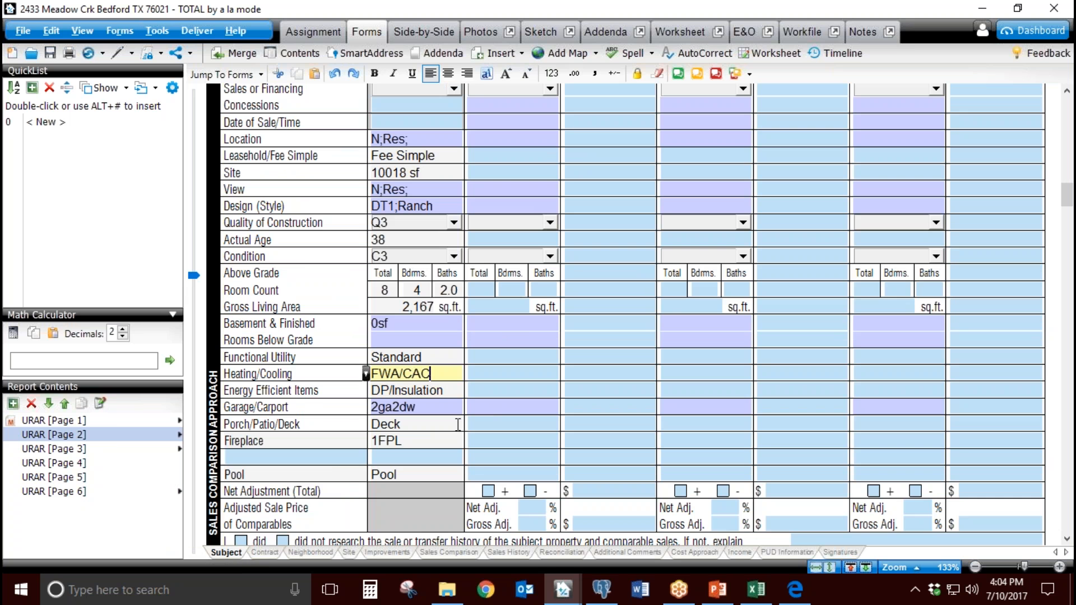
Step: Check the subject's Gross Living Area and the first comparable's Rooms Below Grade field in the sales comparison grid
click(424, 307)
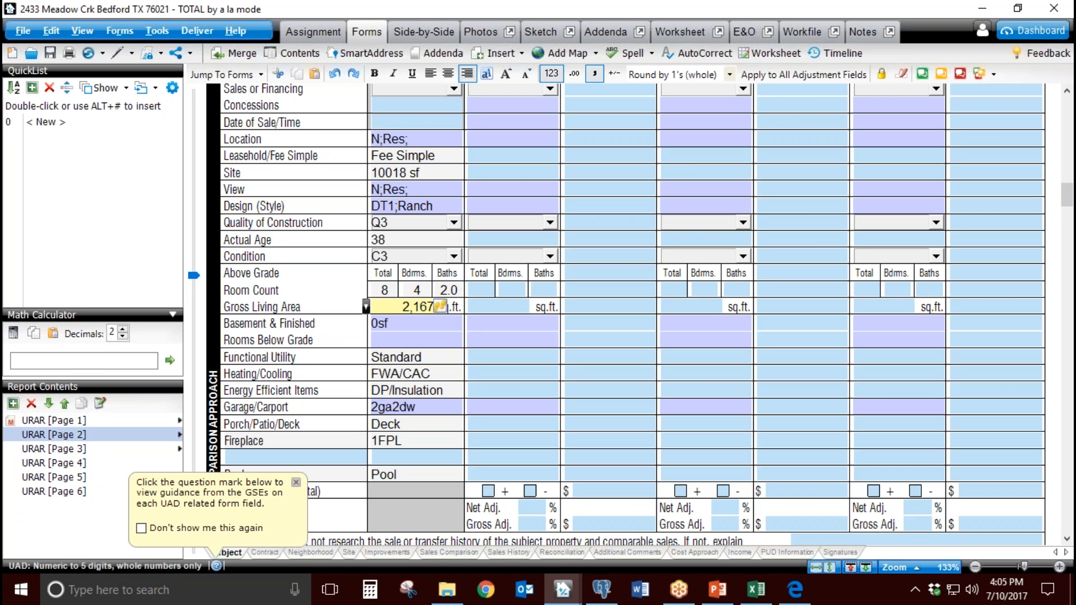
drag(407, 306, 467, 343)
click(491, 337)
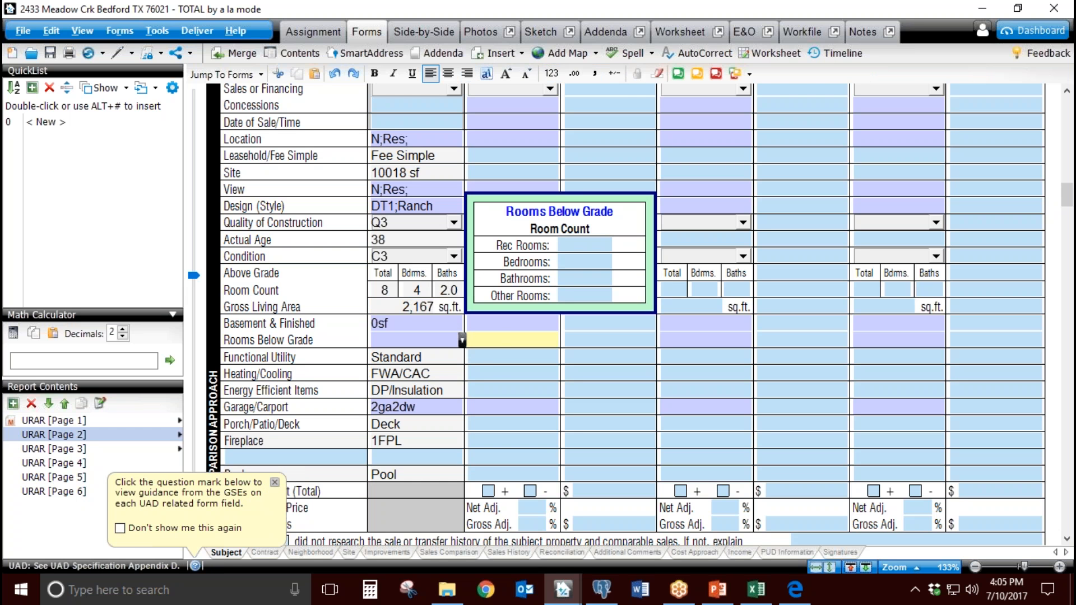
click(428, 308)
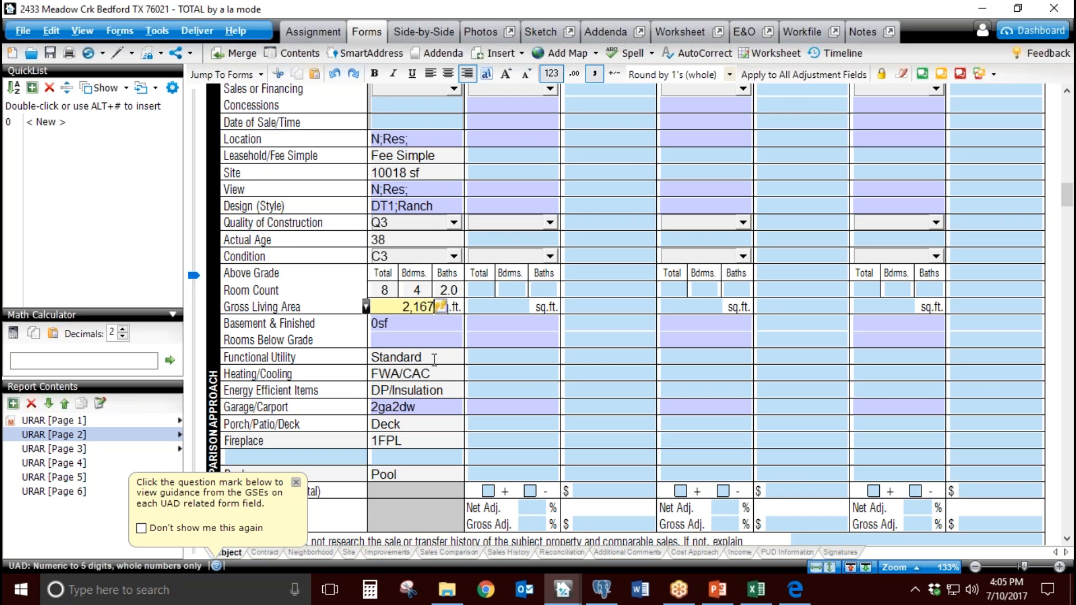
Step: Look over the subject column of the grid again, view the exported MLS spreadsheet in Excel, and return to the report
click(1066, 386)
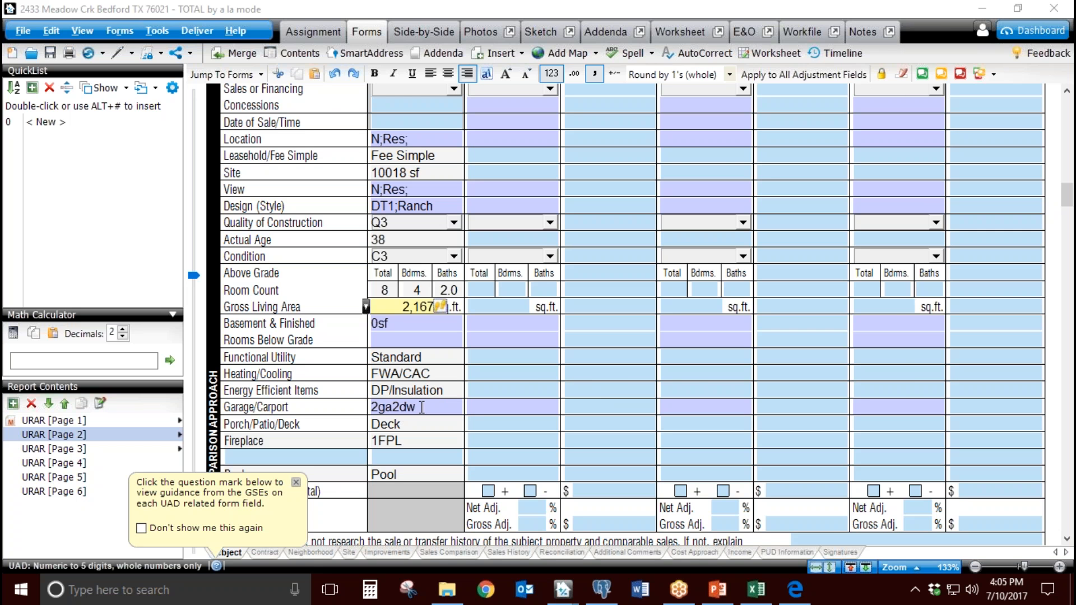
scroll(469, 404, up, 3)
scroll(482, 392, down, 3)
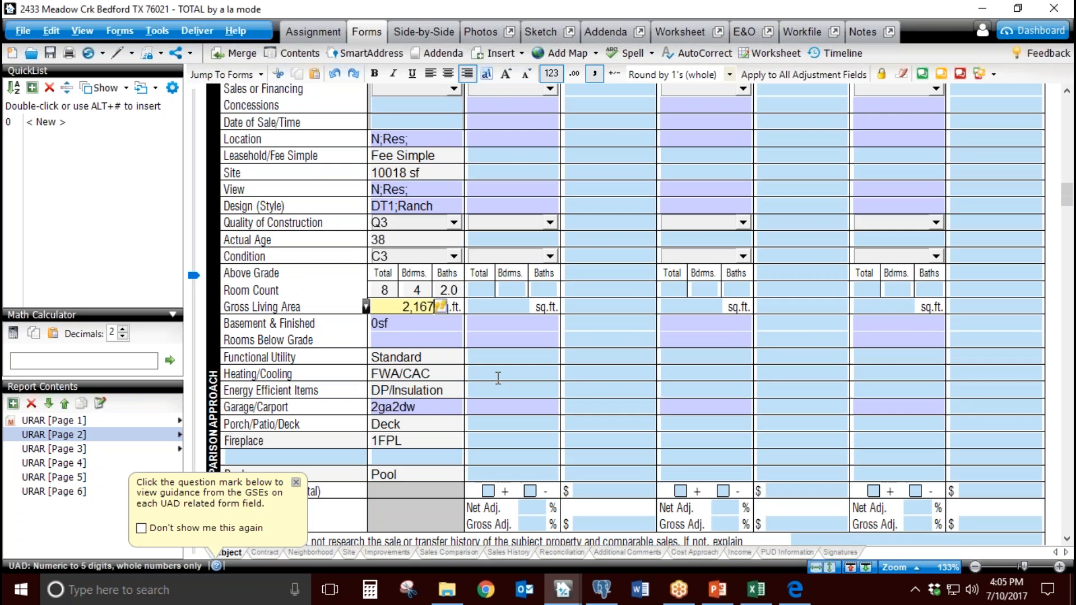
scroll(498, 377, up, 8)
scroll(456, 328, down, 6)
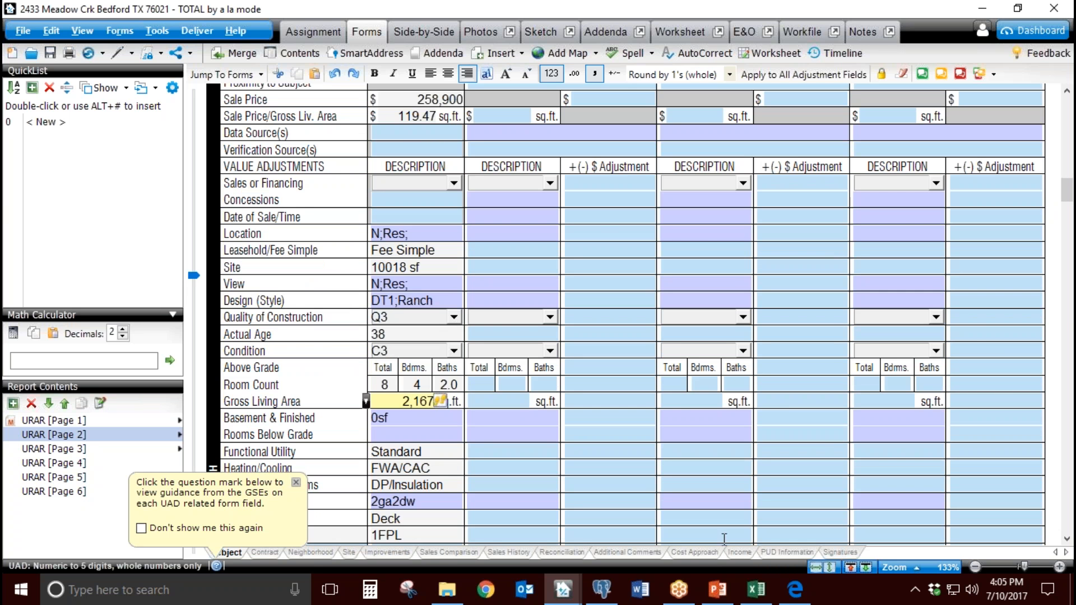
click(756, 589)
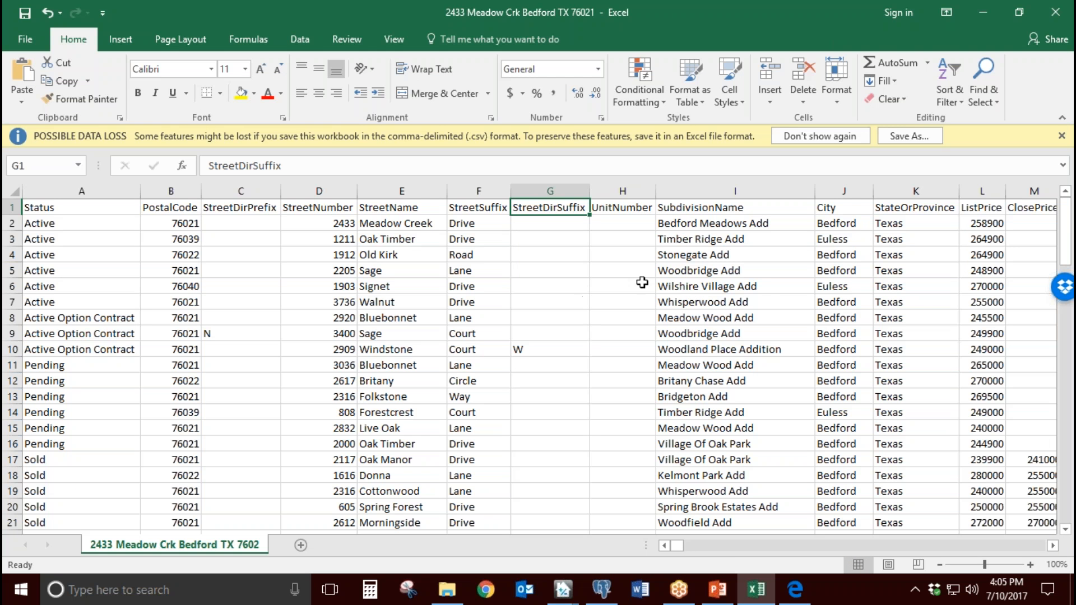
click(982, 13)
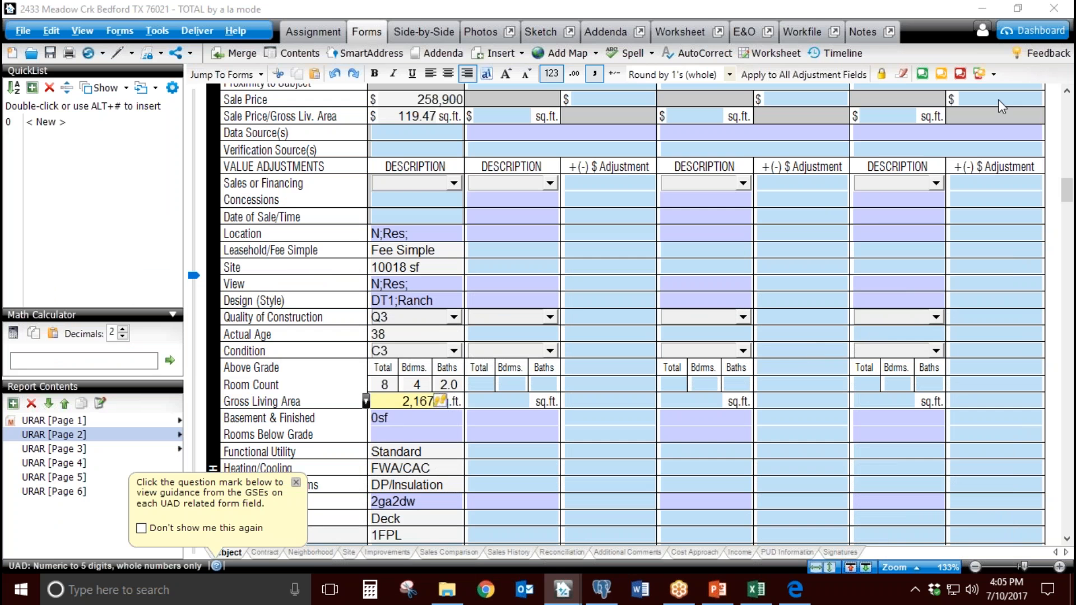
Step: Launch the TOTAL Store from the TOTAL Dashboard and open the Appraiser Genie product page in a maximized browser window
click(1040, 33)
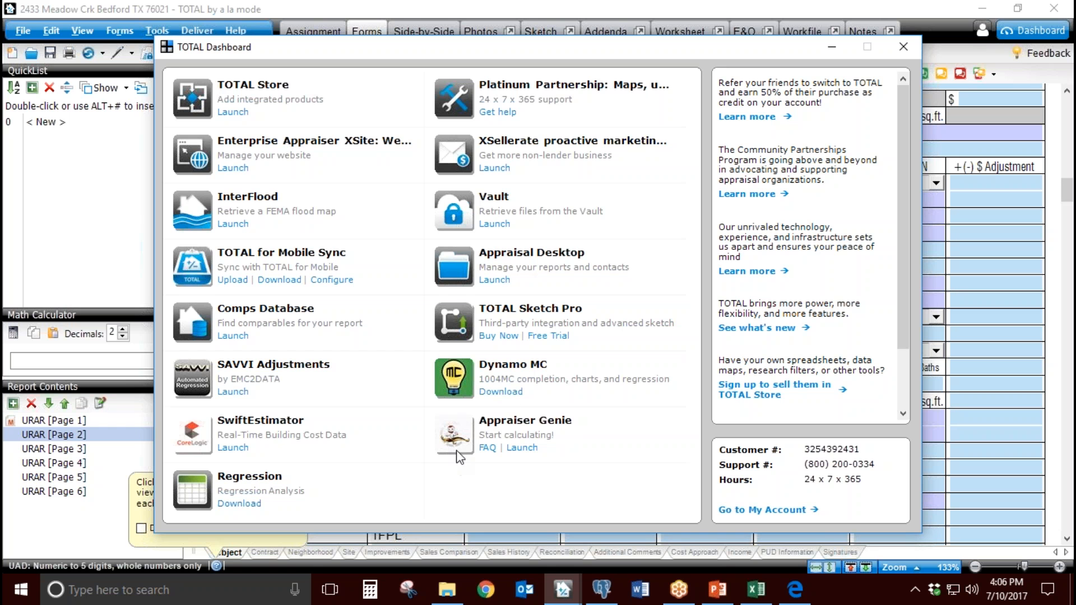
click(643, 86)
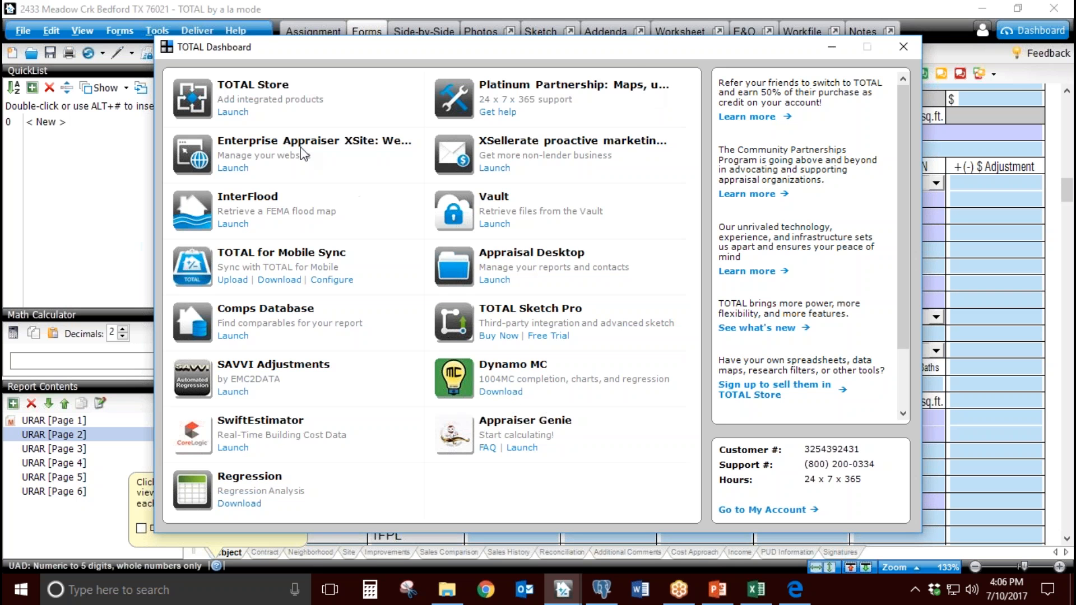
click(238, 113)
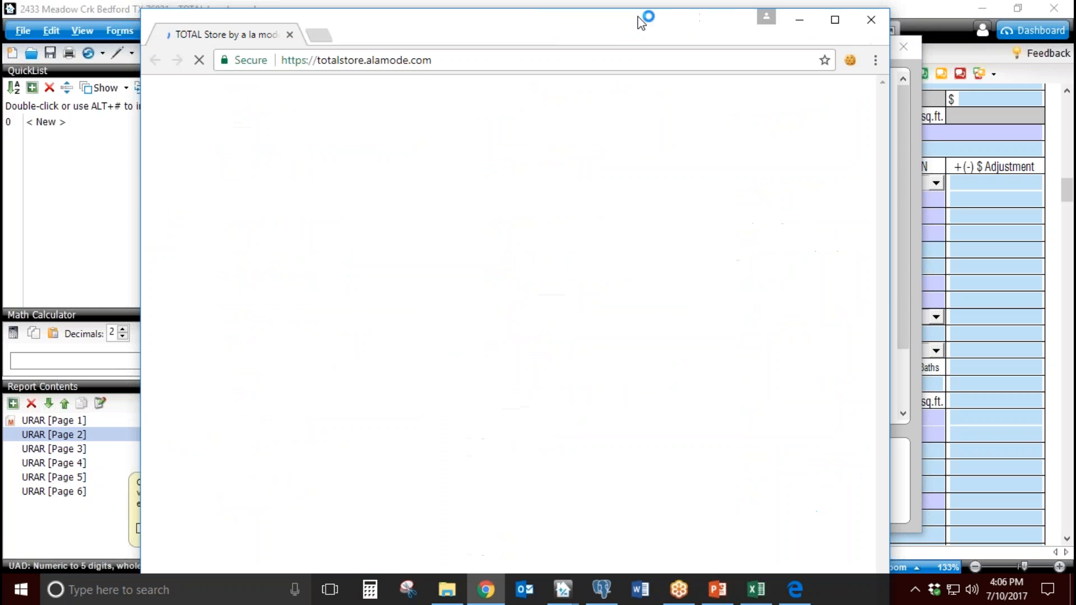
click(838, 19)
scroll(547, 269, down, 6)
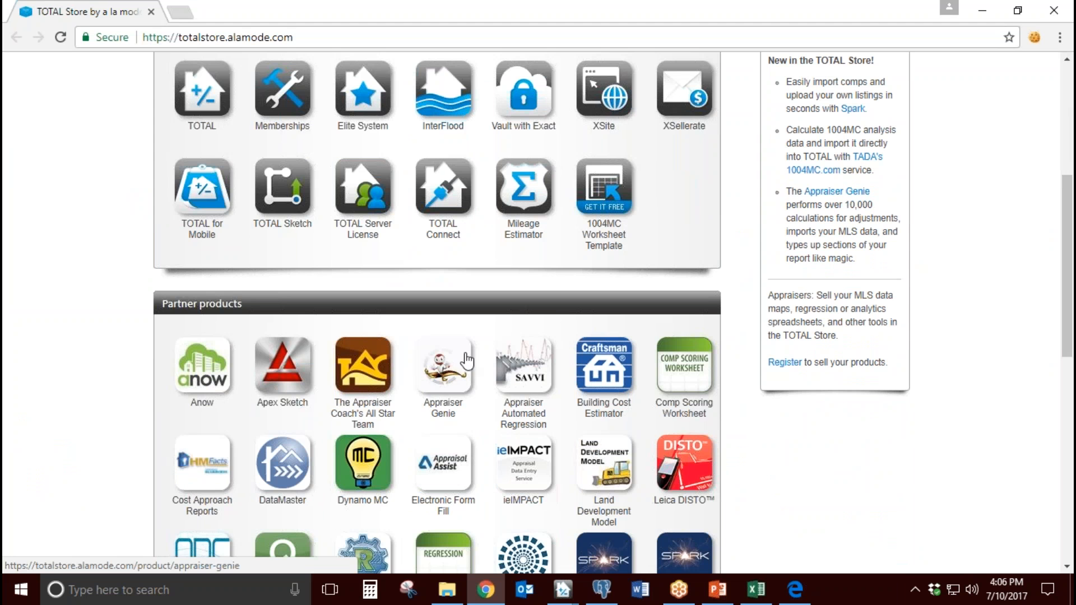
click(440, 375)
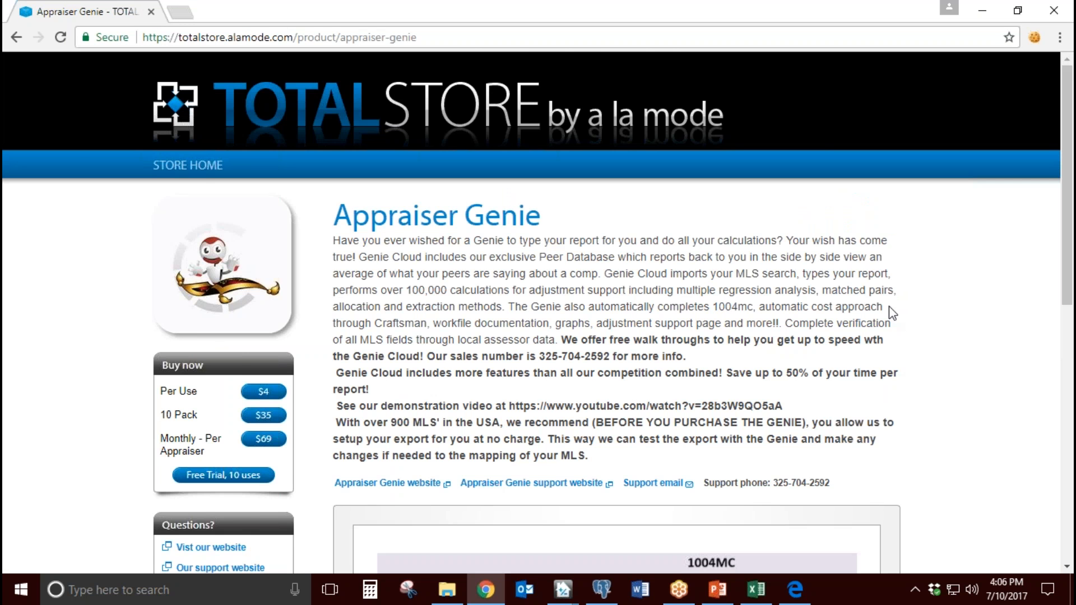
Step: Review the Appraiser Genie purchase options, open the free trial's sign-in form, and dismiss it before closing the store page
scroll(602, 330, down, 2)
scroll(602, 330, down, 2)
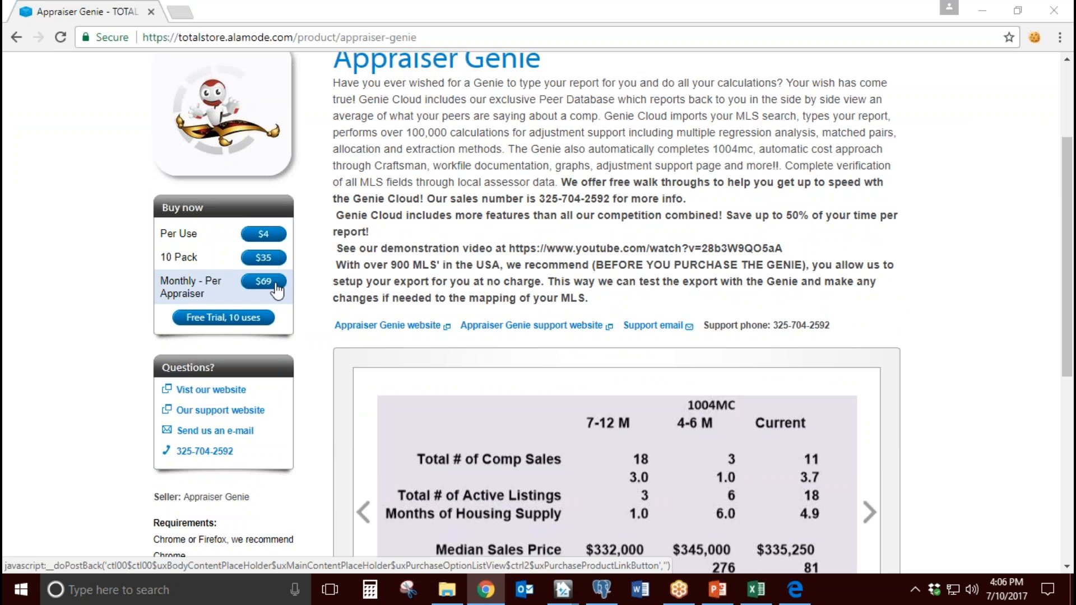
click(230, 318)
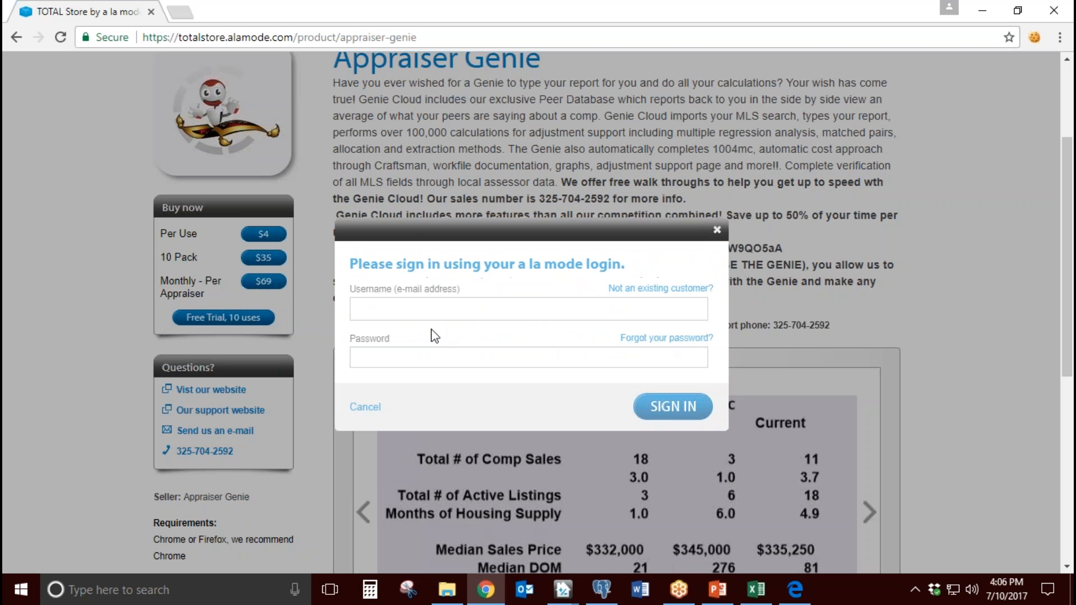
drag(639, 268, 517, 267)
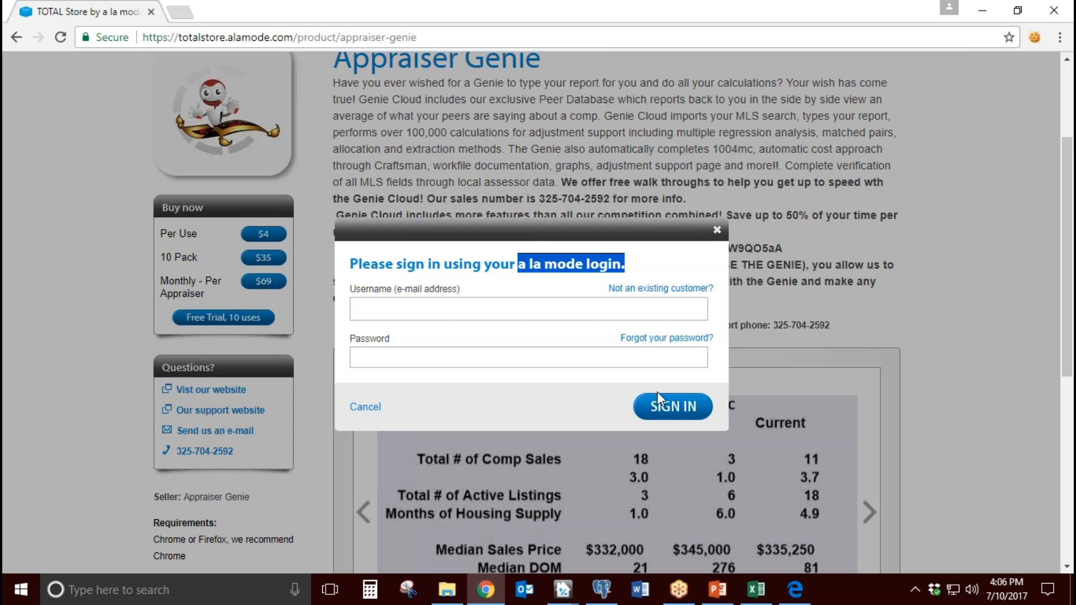
click(716, 229)
click(1051, 14)
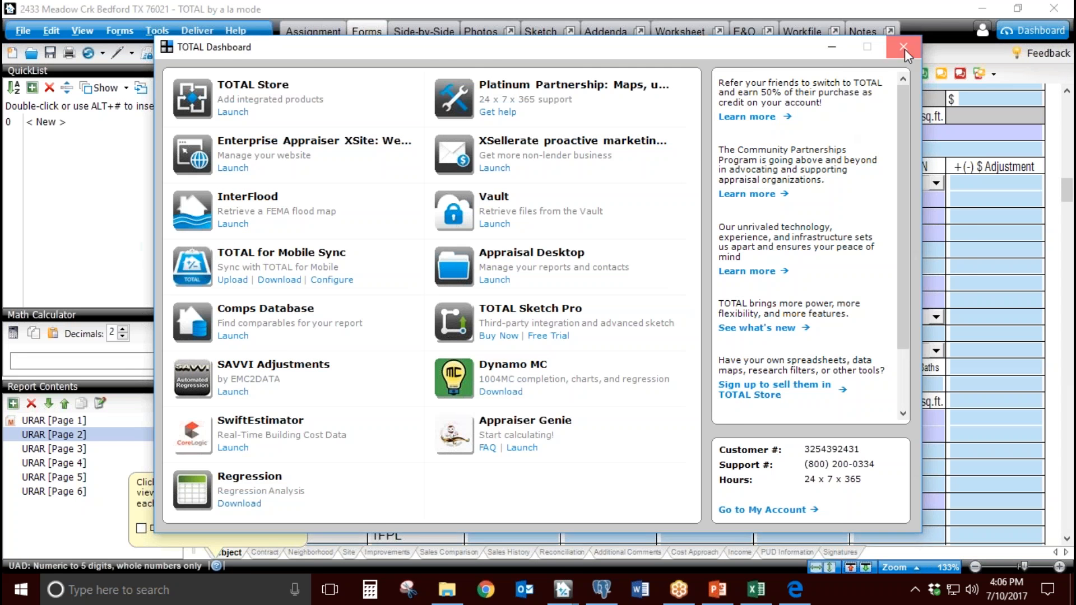
Step: Reopen the TOTAL Dashboard and launch Appraiser Genie from it
click(904, 49)
click(1031, 30)
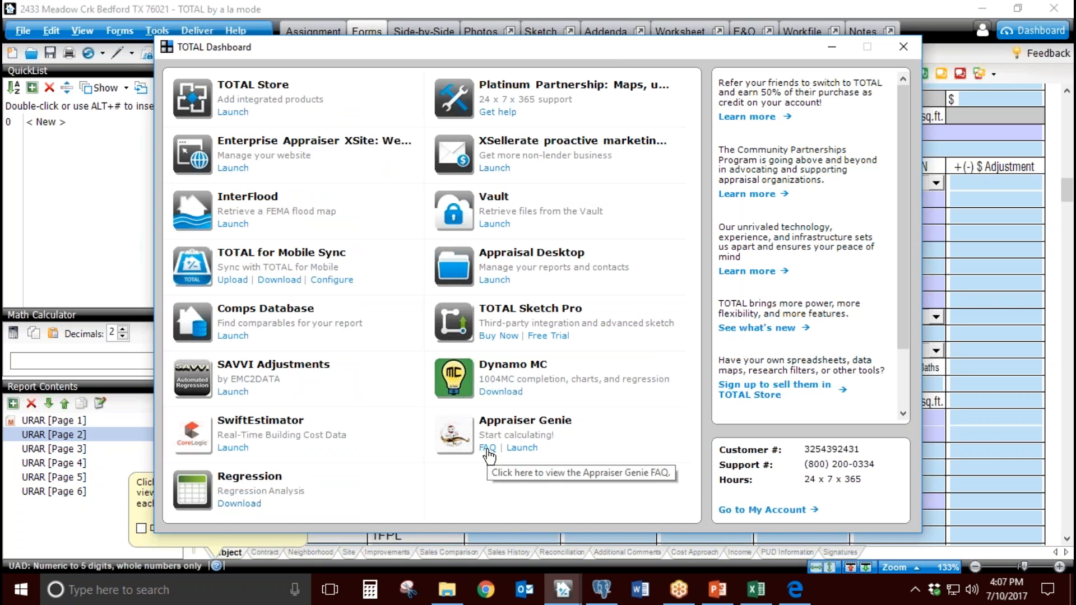
click(523, 449)
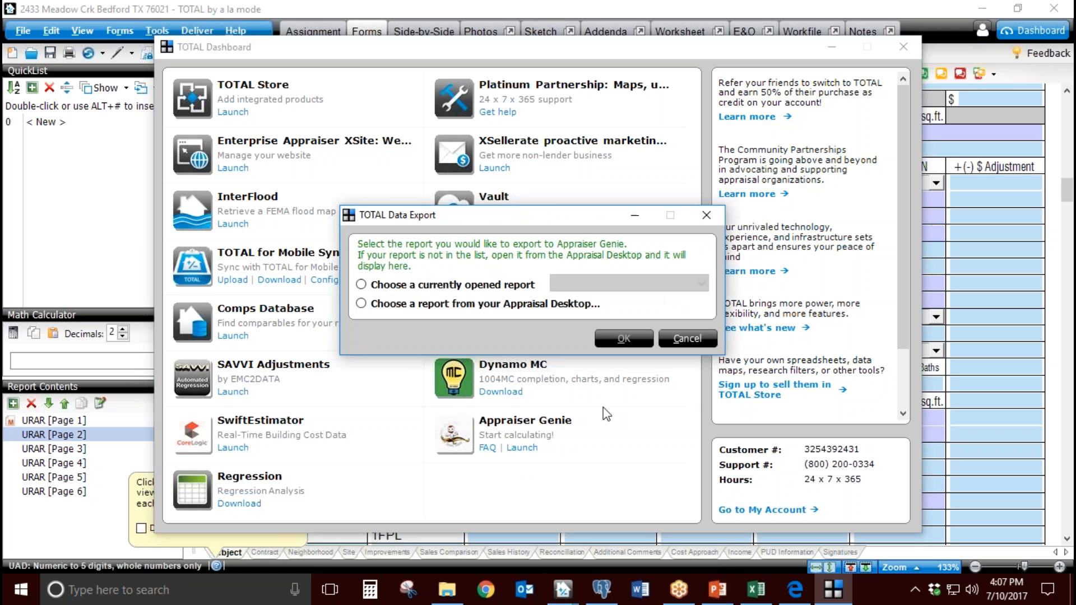
Step: Choose the currently opened Bedford report in the TOTAL Data Export dialog and export it to Appraiser Genie
click(420, 285)
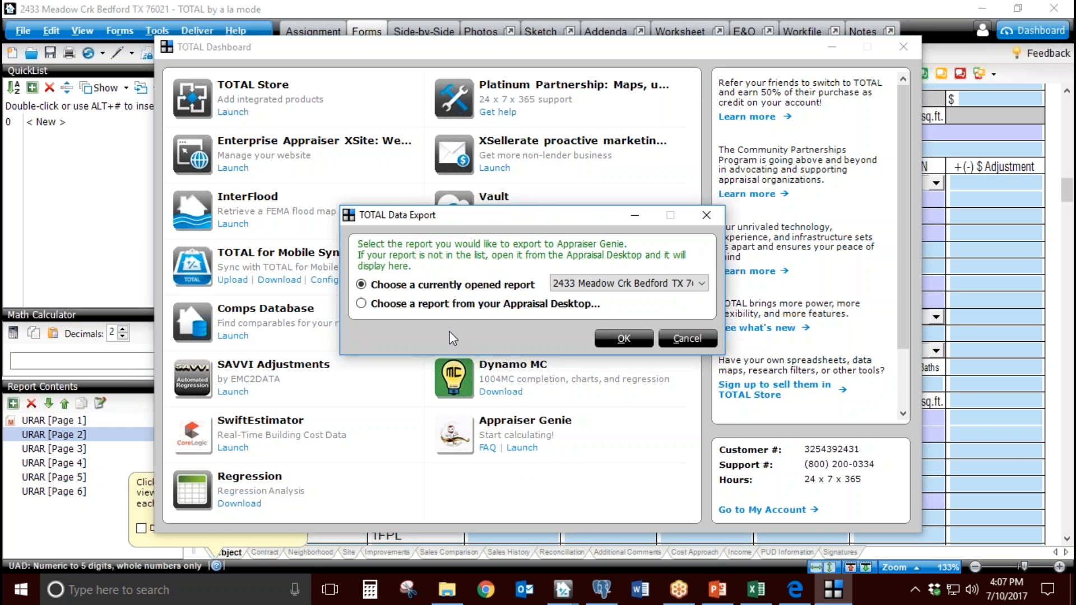
click(609, 284)
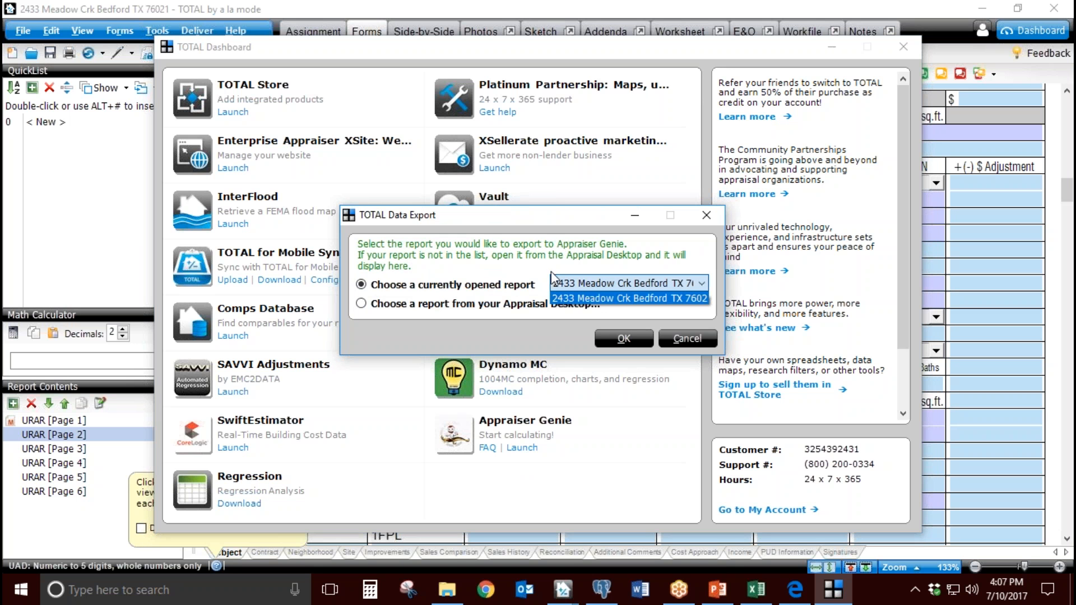
click(601, 298)
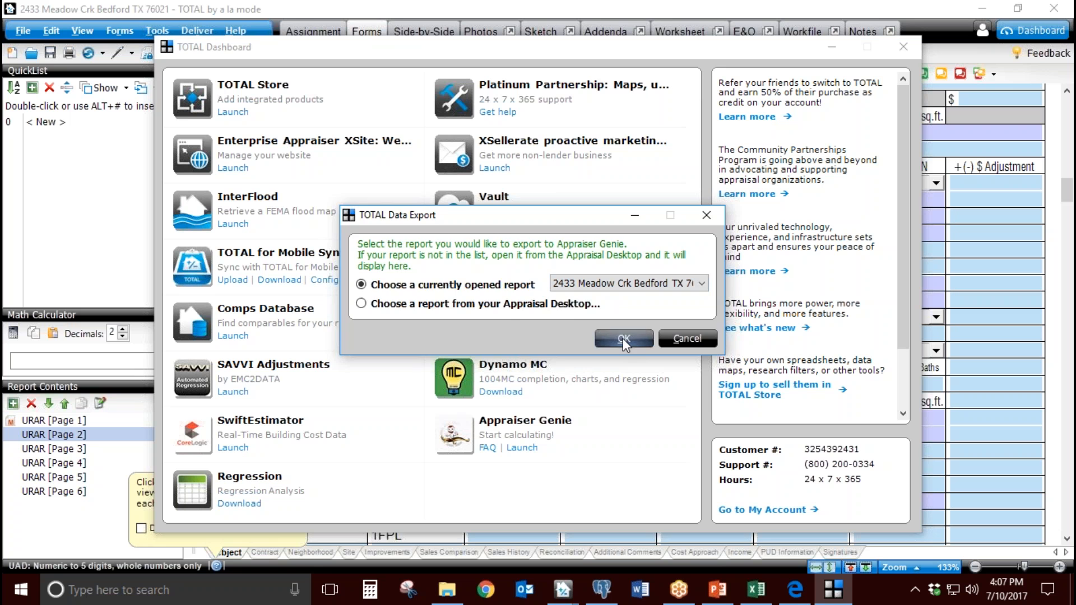
click(624, 339)
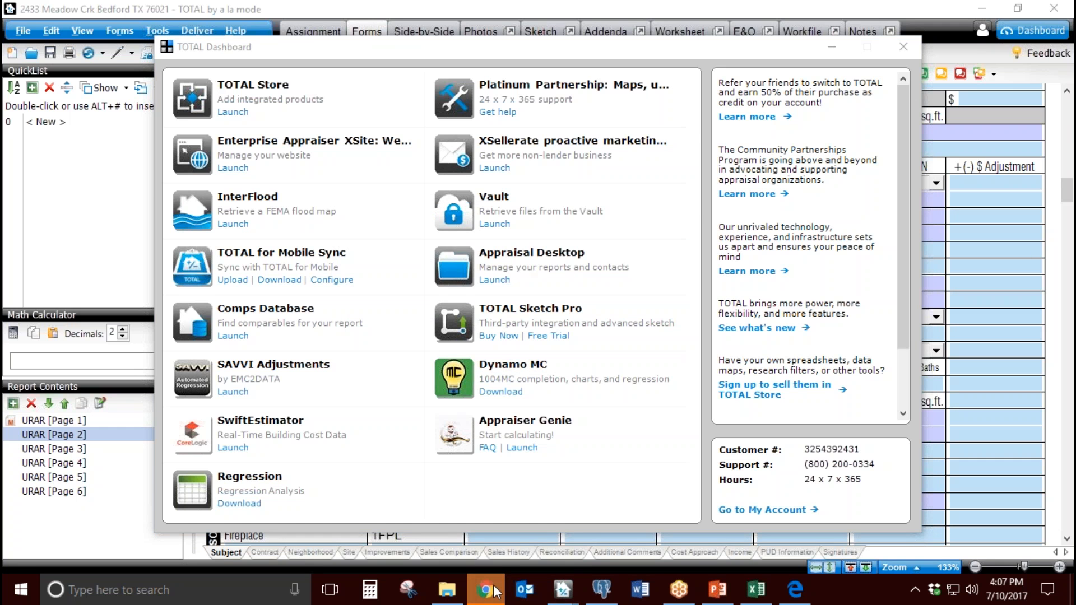
Step: Switch to the Appraiser Genie sign-in page in Chrome, enable Remember me, and sign in with the saved e-mail and password
mouse_move(495, 593)
click(519, 529)
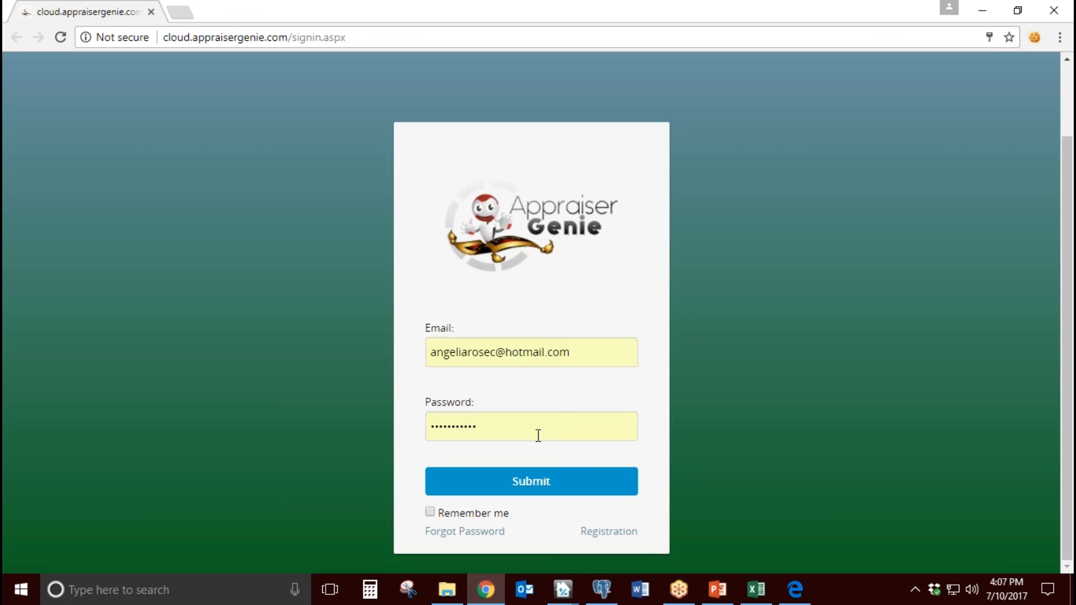
drag(586, 353, 430, 352)
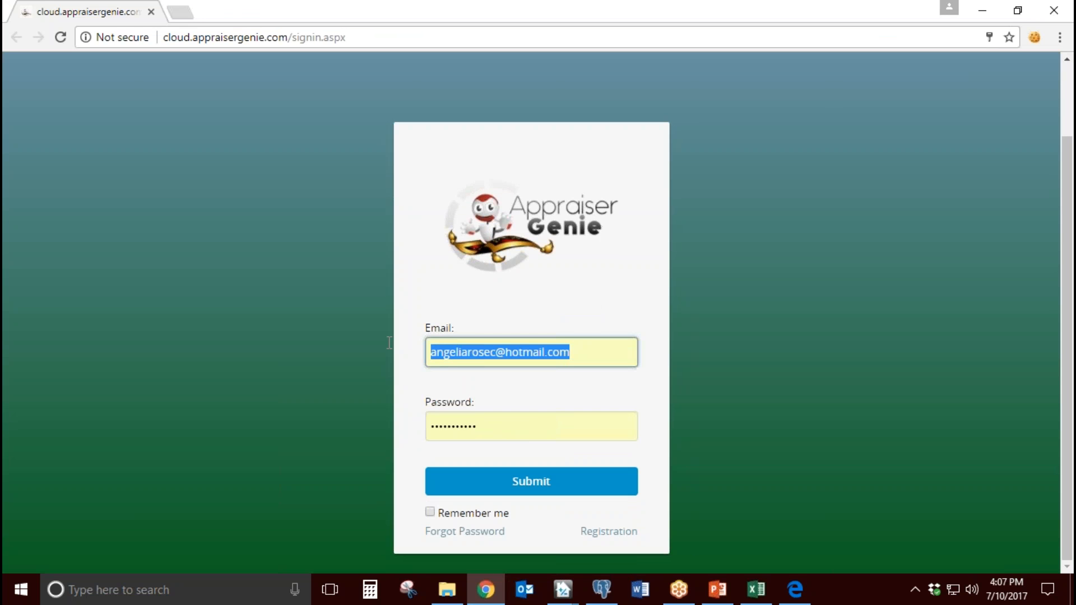
click(592, 318)
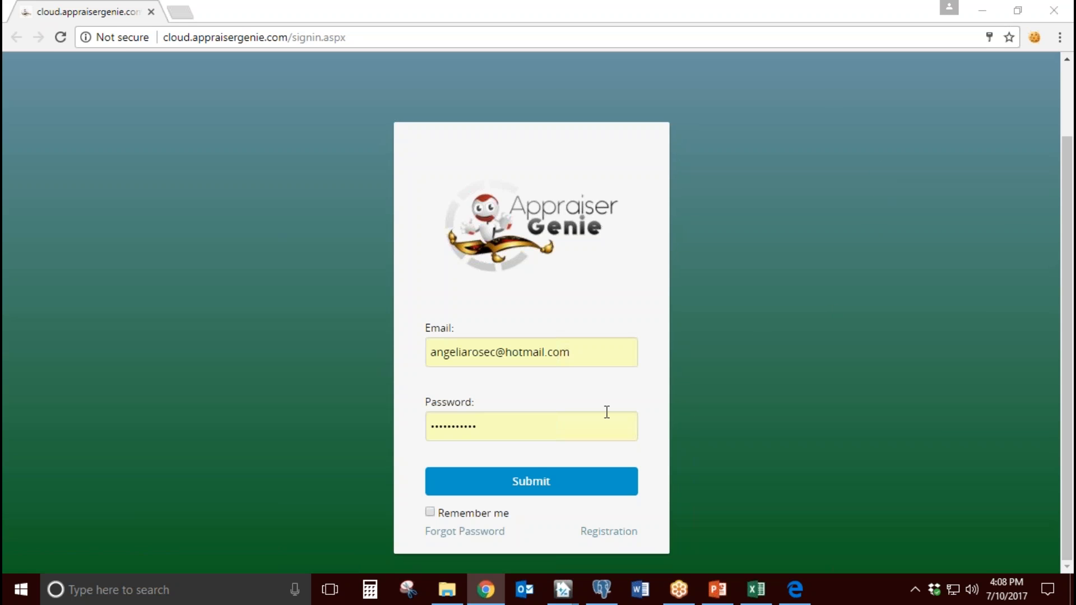
drag(570, 361, 401, 348)
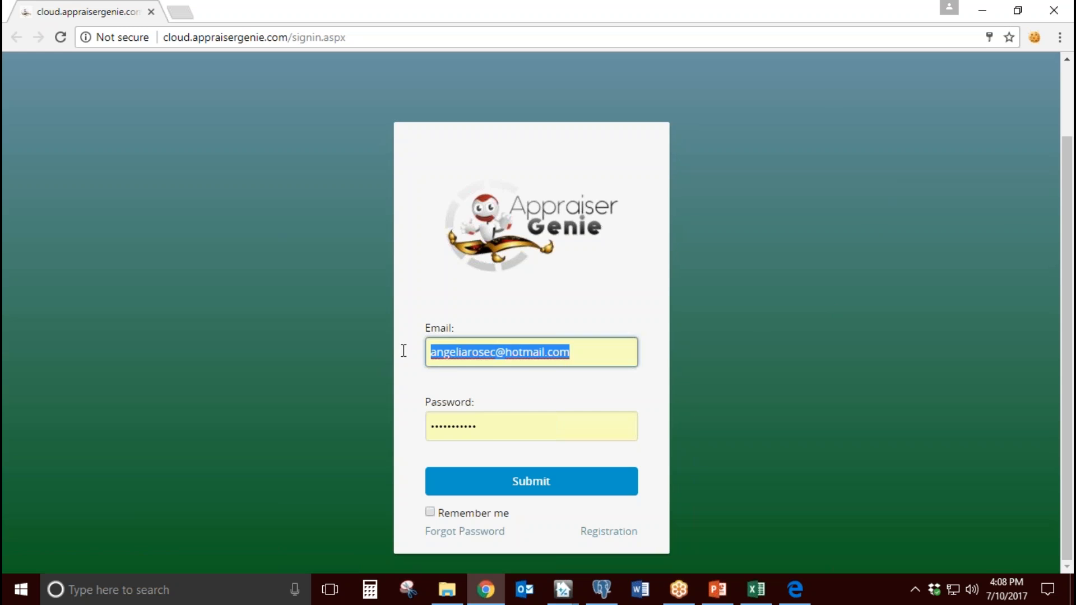
double_click(490, 437)
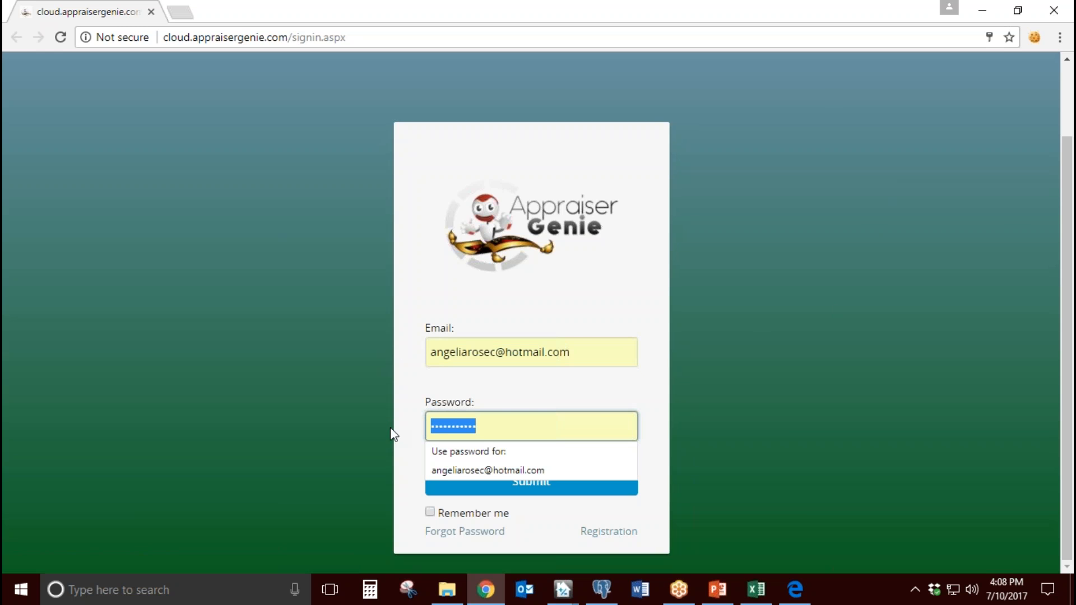
click(503, 312)
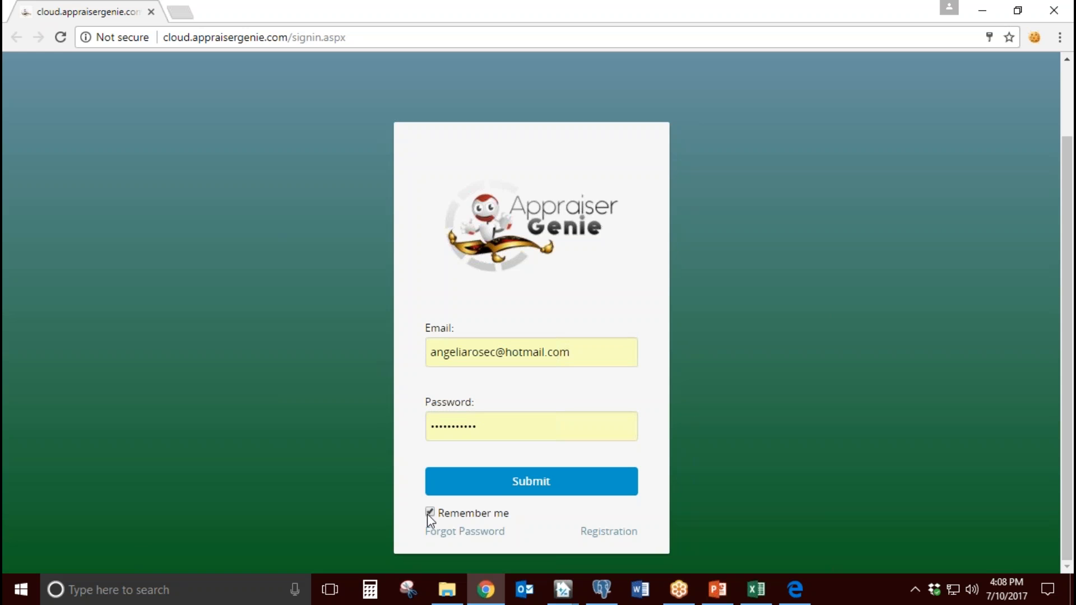
click(507, 491)
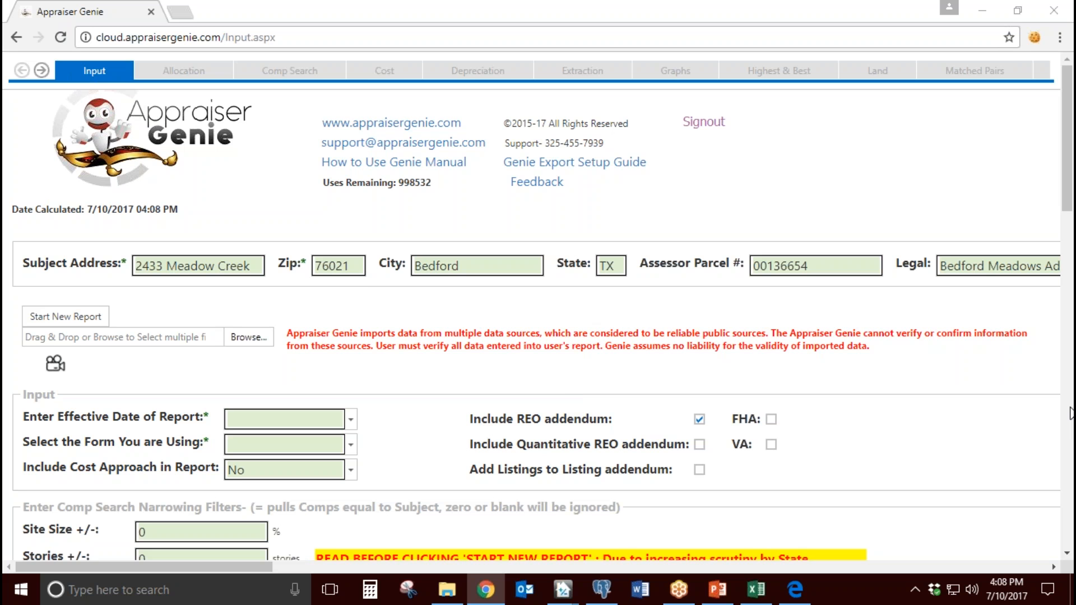
Step: Open the Defaults settings page and look over its software and appraiser information fields
click(1070, 412)
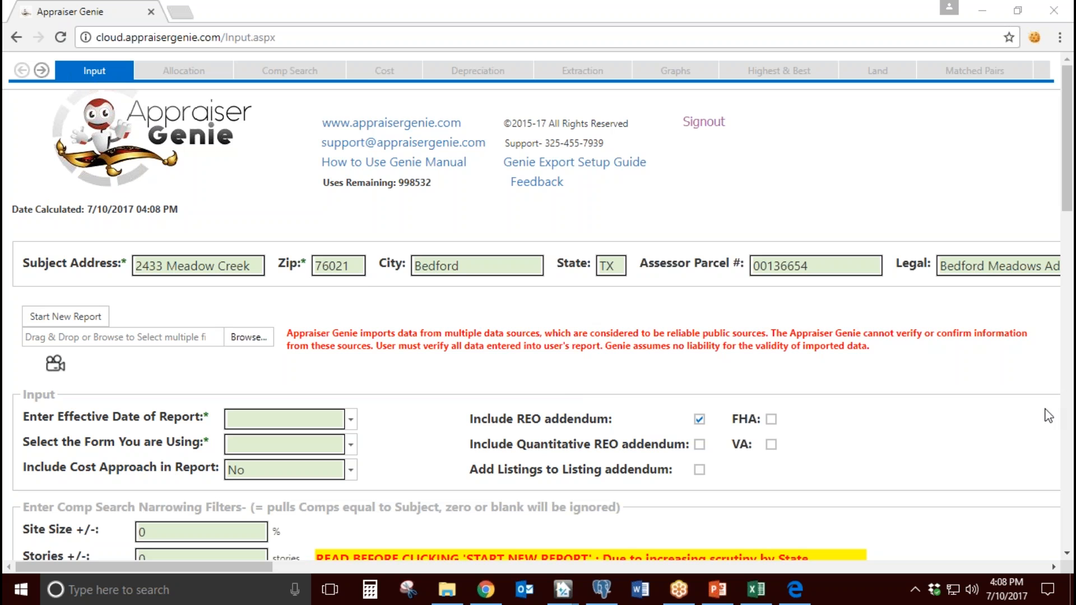
click(43, 72)
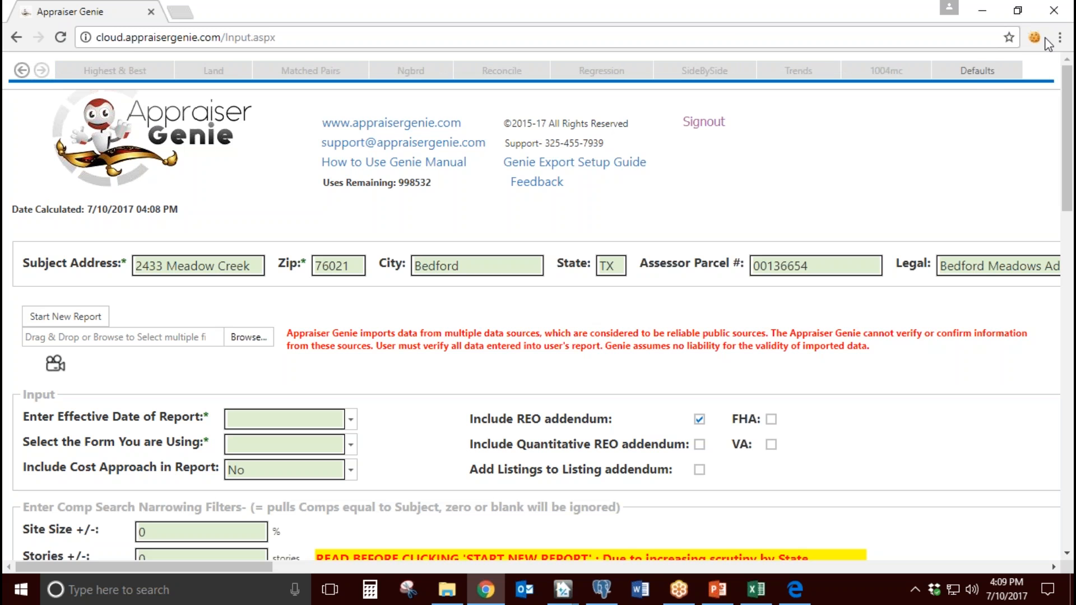
click(979, 74)
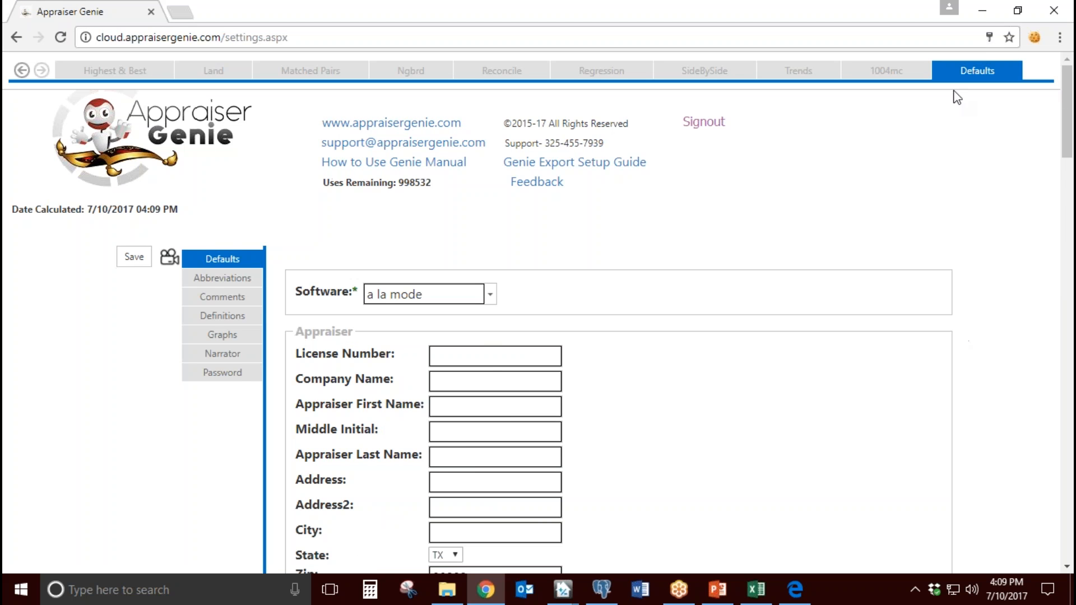
scroll(661, 387, down, 1)
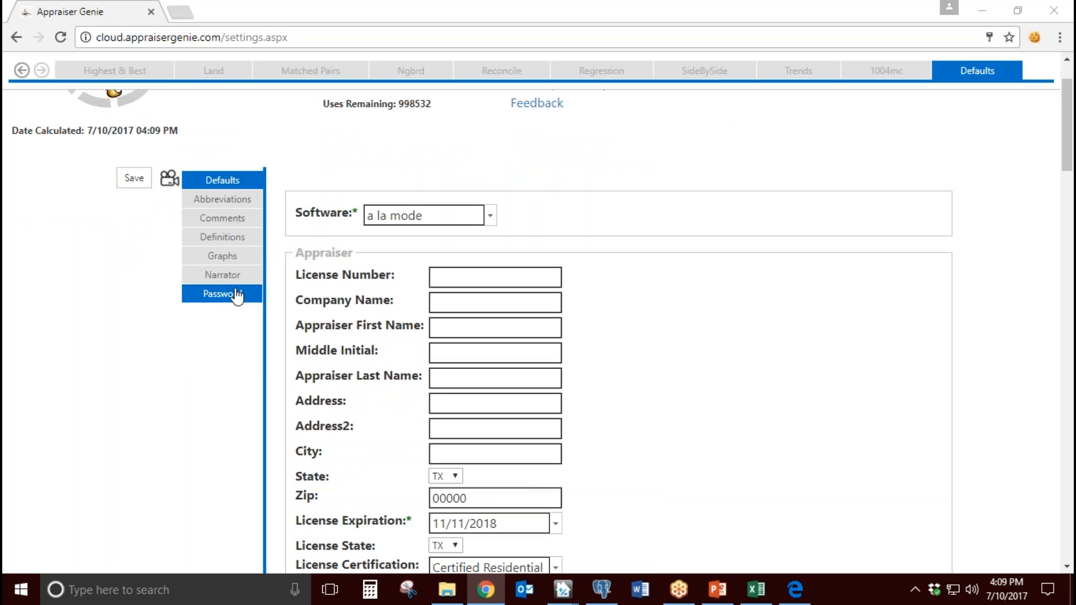
Step: Open the Abbreviations settings and examine the cooling and heating abbreviation entries
click(223, 198)
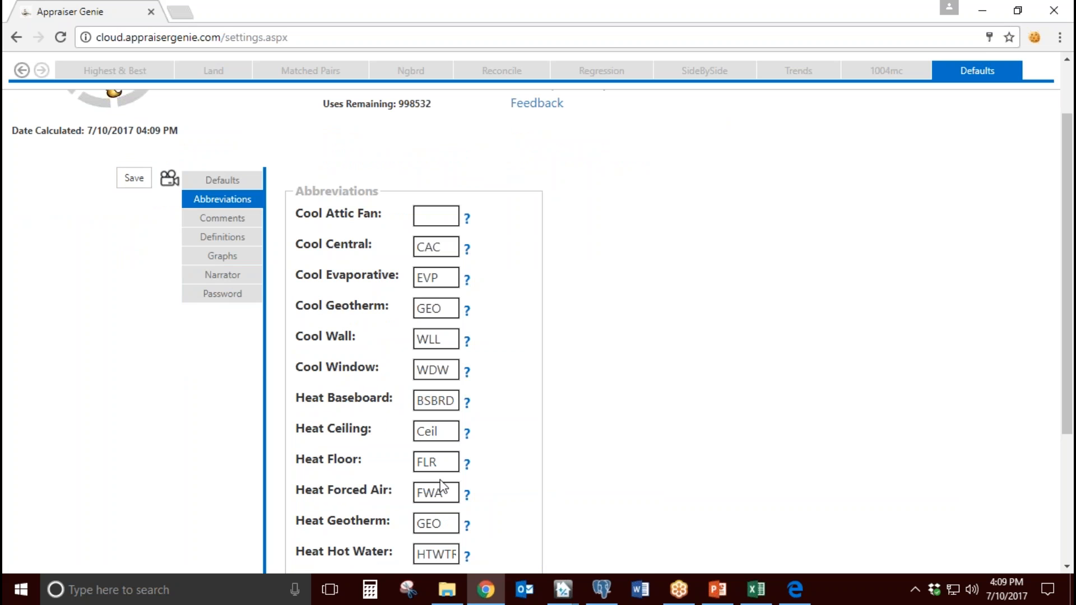
click(444, 338)
click(443, 242)
scroll(434, 386, down, 1)
double_click(439, 352)
double_click(435, 382)
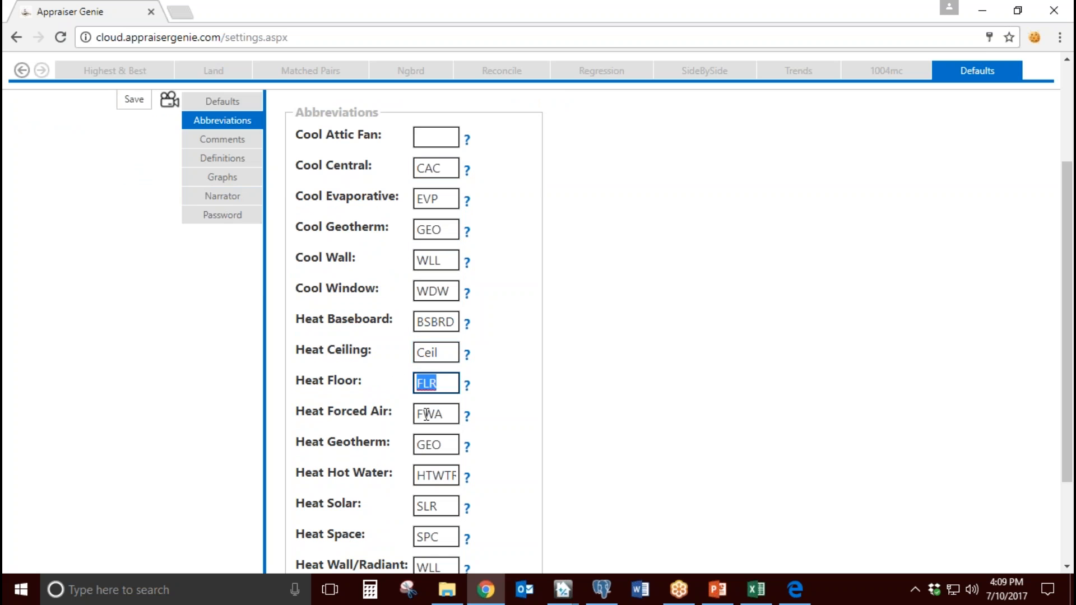
key(Tab)
key(Tab)
Step: Open the Comments settings and review the previous sales, Cost Approach Site Comments and Substitute for $0 templates
click(250, 141)
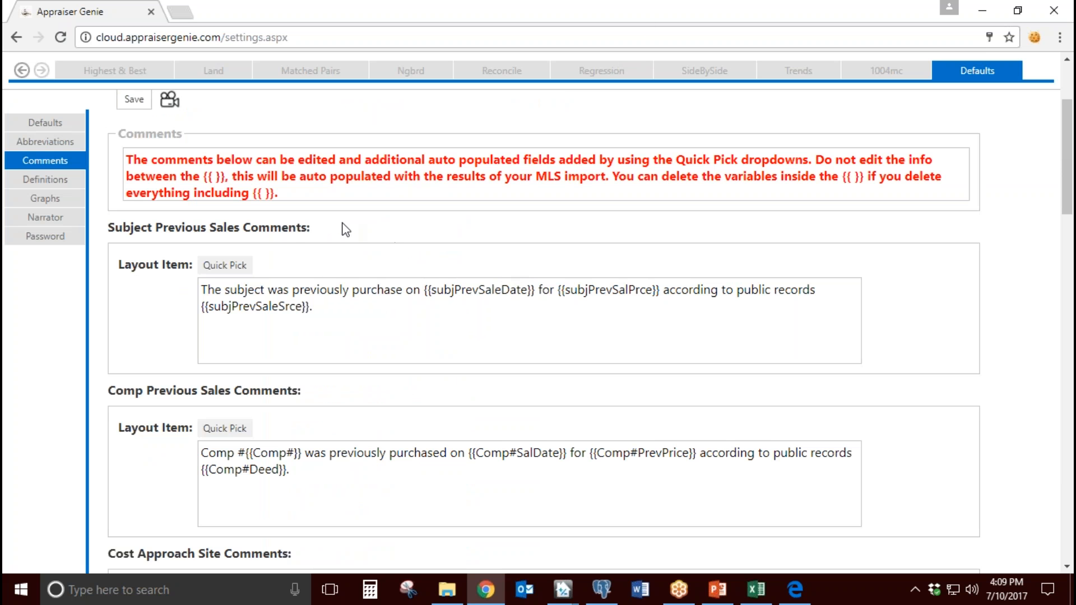
drag(308, 228, 151, 229)
scroll(294, 247, down, 2)
drag(288, 234, 140, 234)
scroll(295, 253, down, 3)
scroll(295, 253, down, 1)
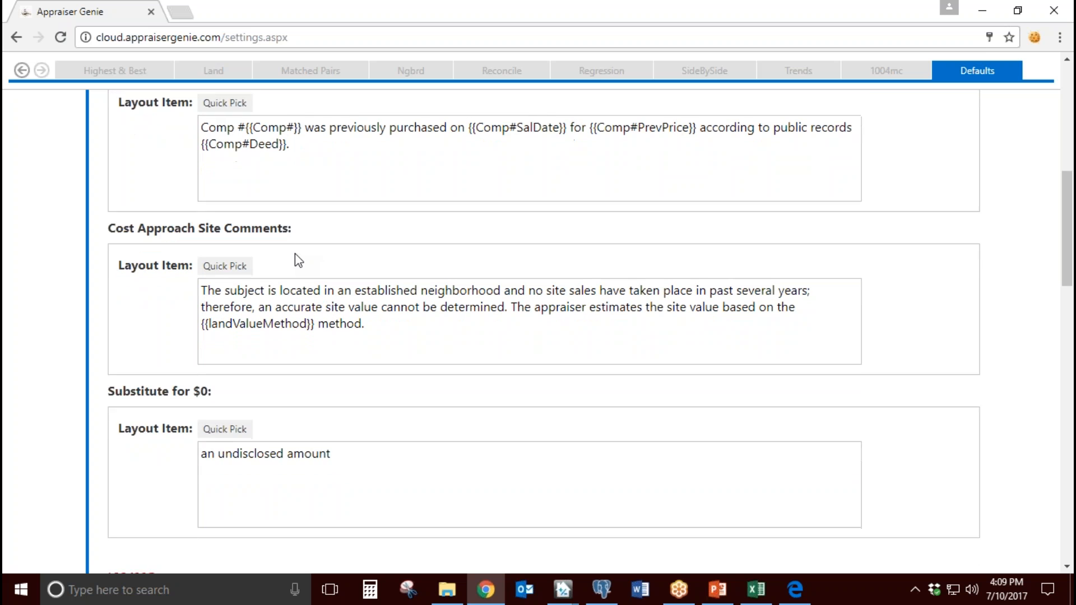
drag(124, 159, 222, 159)
scroll(288, 338, down, 3)
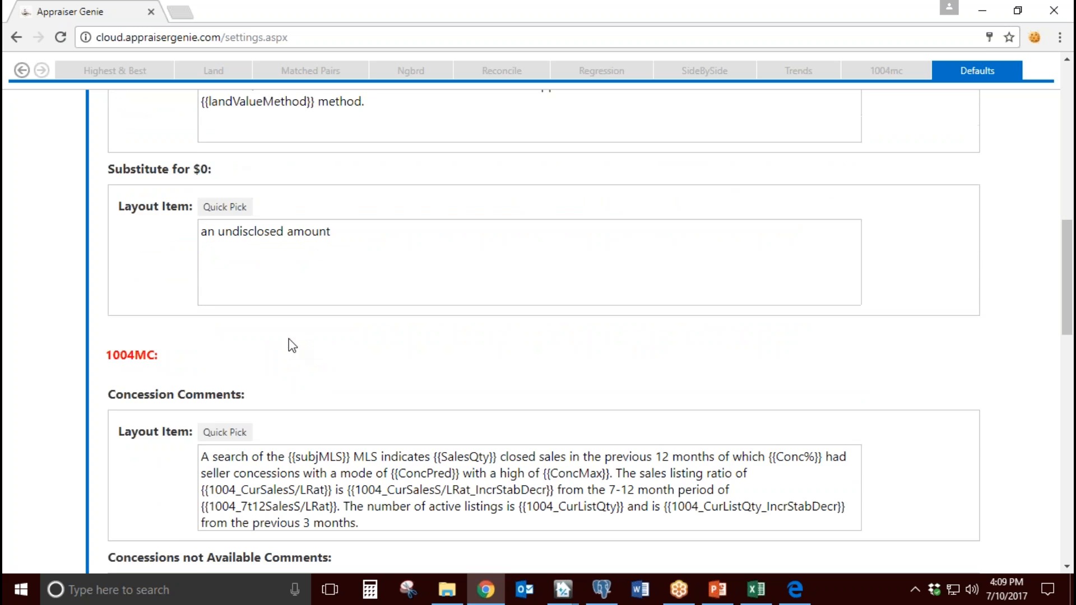
Step: Review the 1004MC concession, REO, data source and summary comment templates, plus the Condo comment templates
drag(138, 312, 245, 312)
scroll(301, 331, down, 3)
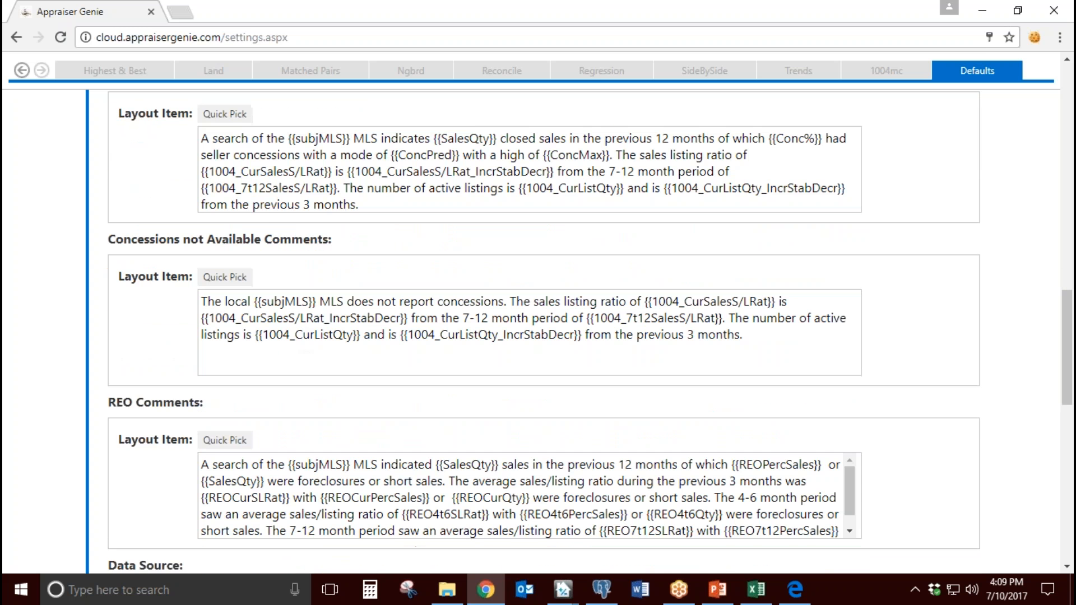
drag(132, 401, 184, 408)
scroll(259, 386, down, 1)
scroll(259, 387, down, 2)
scroll(291, 401, down, 2)
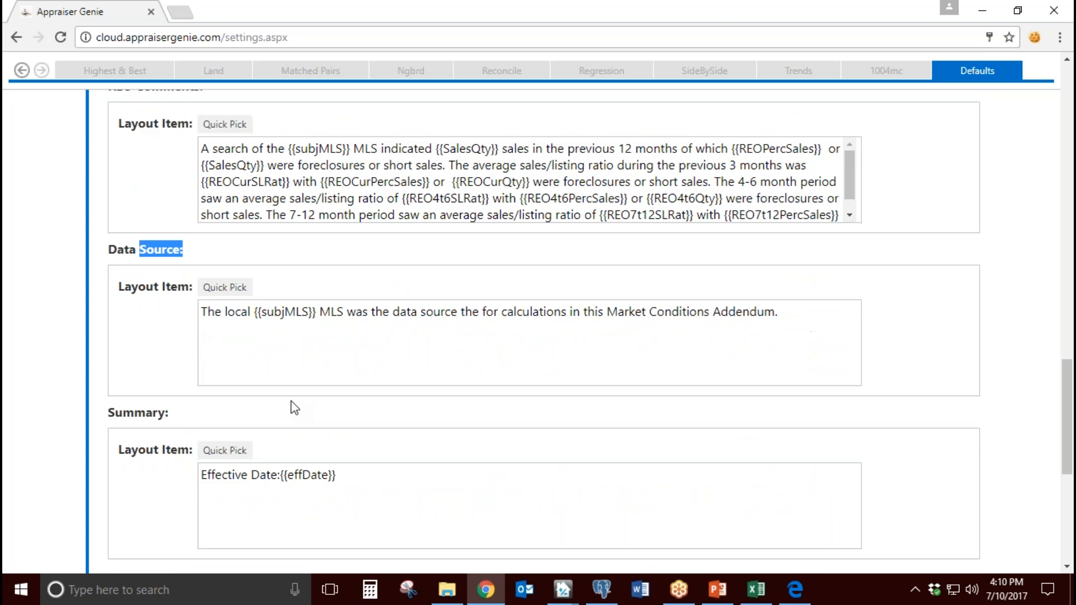
drag(119, 423, 257, 401)
scroll(259, 404, down, 3)
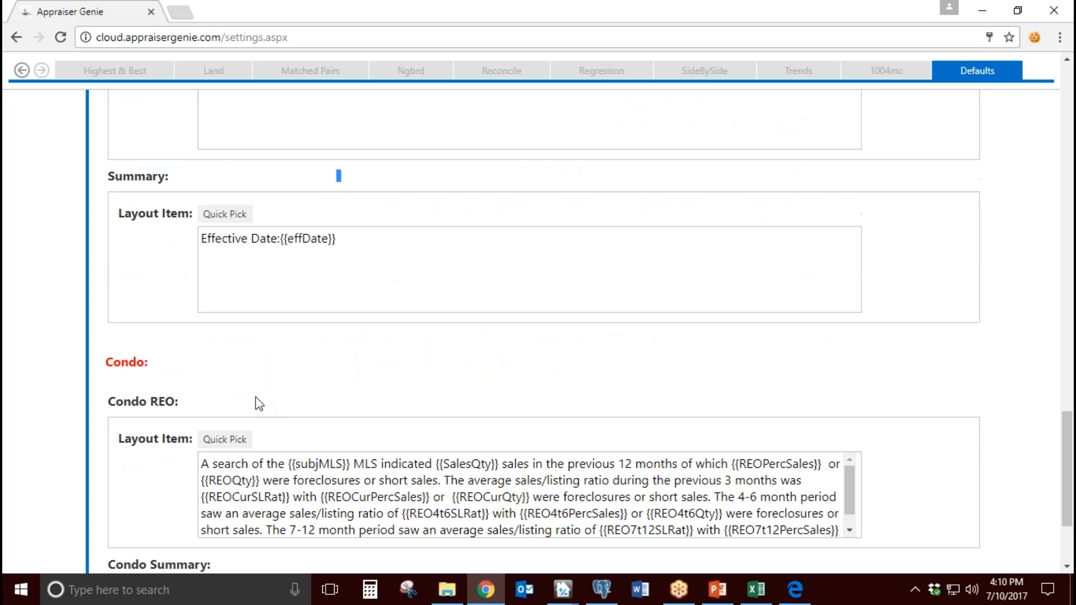
drag(124, 403, 195, 424)
Step: Examine the auto-populated variables in the REO Comments template, such as {{SalesQty}} and {{REOCurQty}}, and return to Cost Approach Site Comments
scroll(210, 405, up, 2)
scroll(346, 428, up, 1)
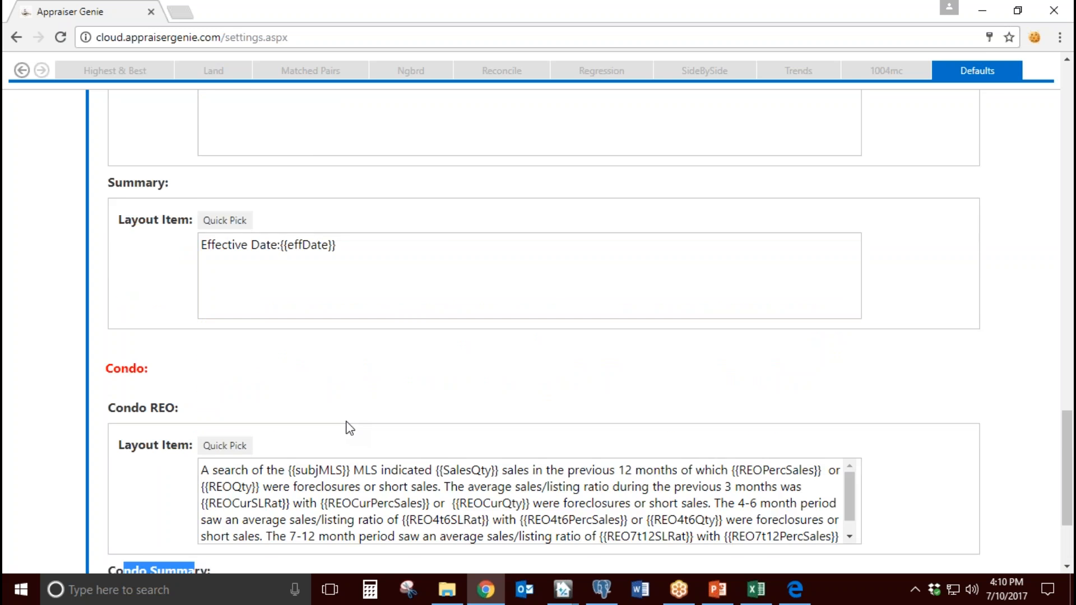
scroll(350, 428, up, 5)
drag(437, 221, 289, 155)
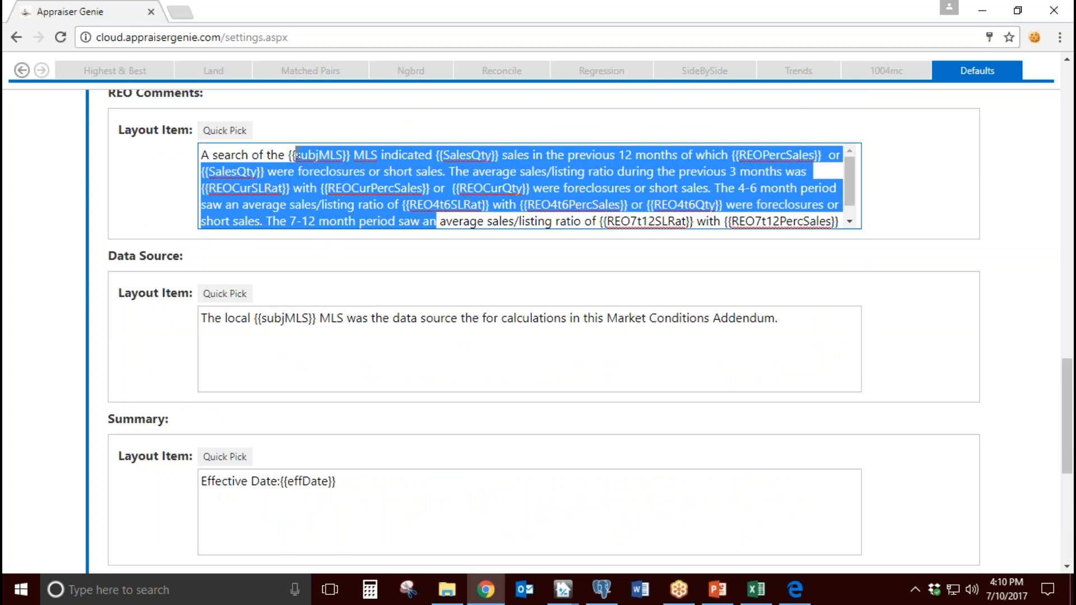
click(462, 269)
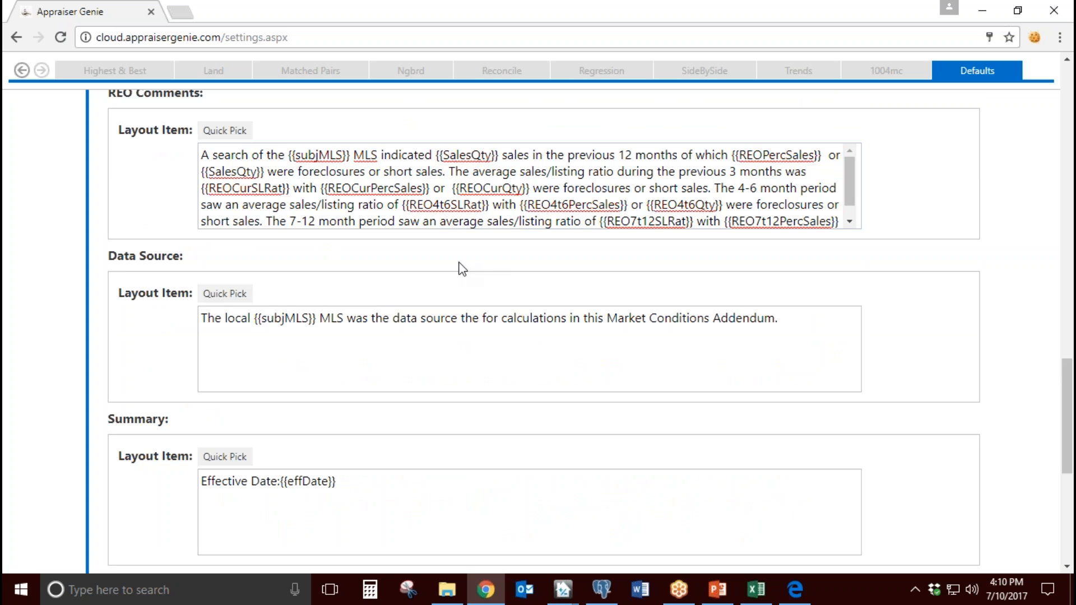
drag(498, 155, 435, 155)
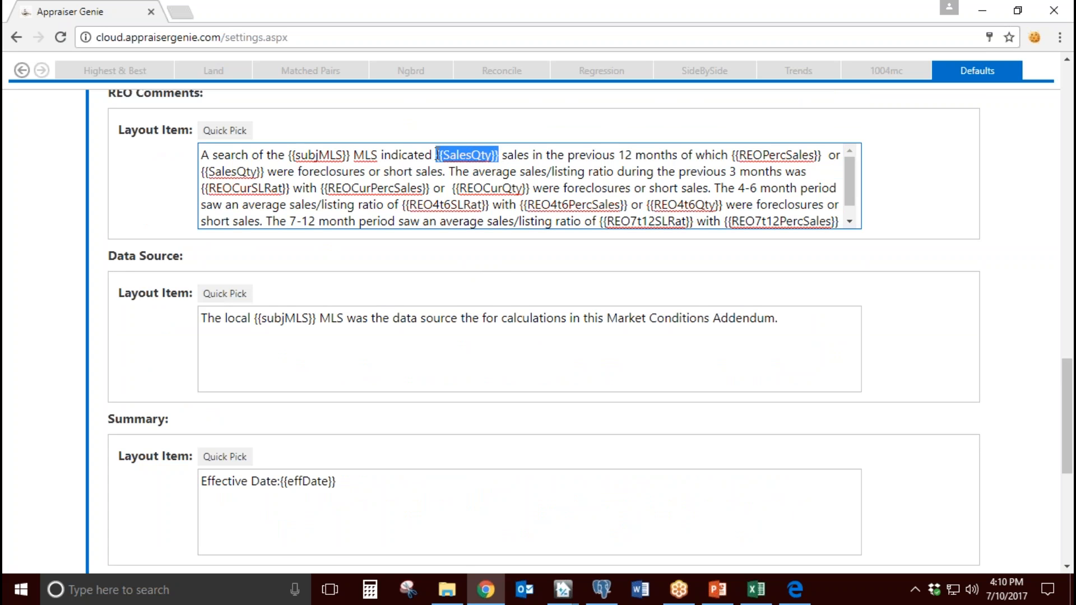
drag(528, 189, 455, 189)
click(626, 211)
scroll(564, 283, up, 9)
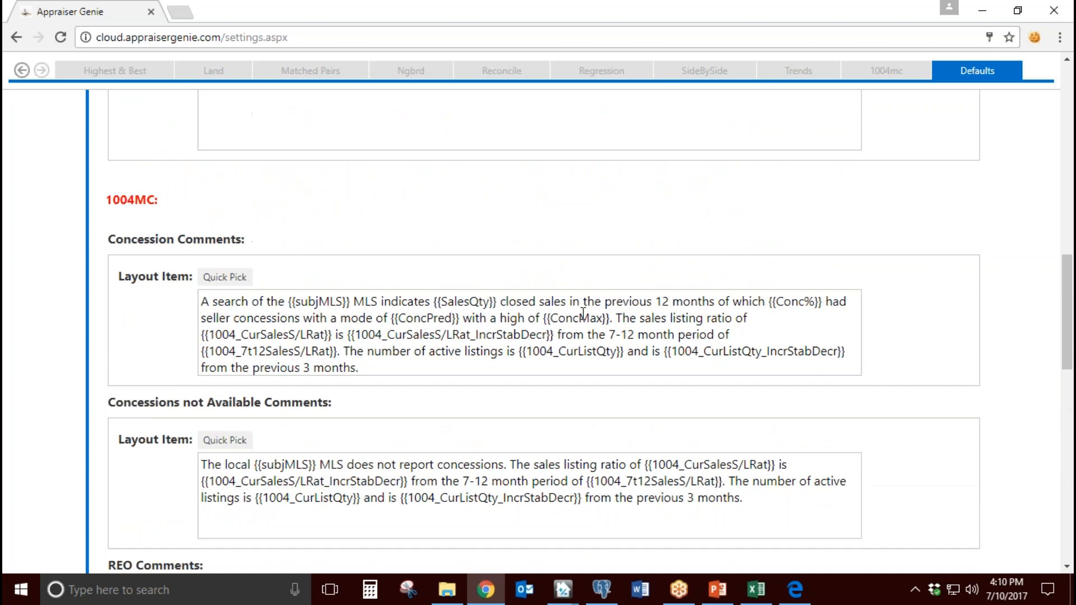
scroll(583, 314, up, 4)
scroll(393, 310, up, 3)
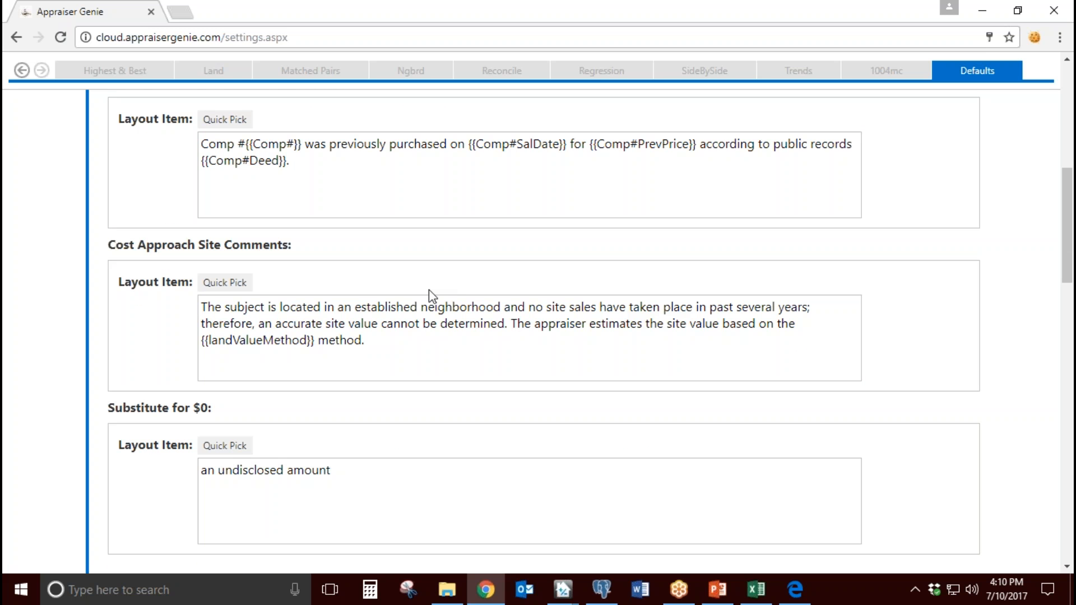
Step: Add the sample text "sdftgsdfsdfd" at the end of the Comp Previous Sales Comments template and delete it again
scroll(435, 296, up, 3)
triple_click(247, 324)
click(348, 321)
text(sdftgsdfsdfd)
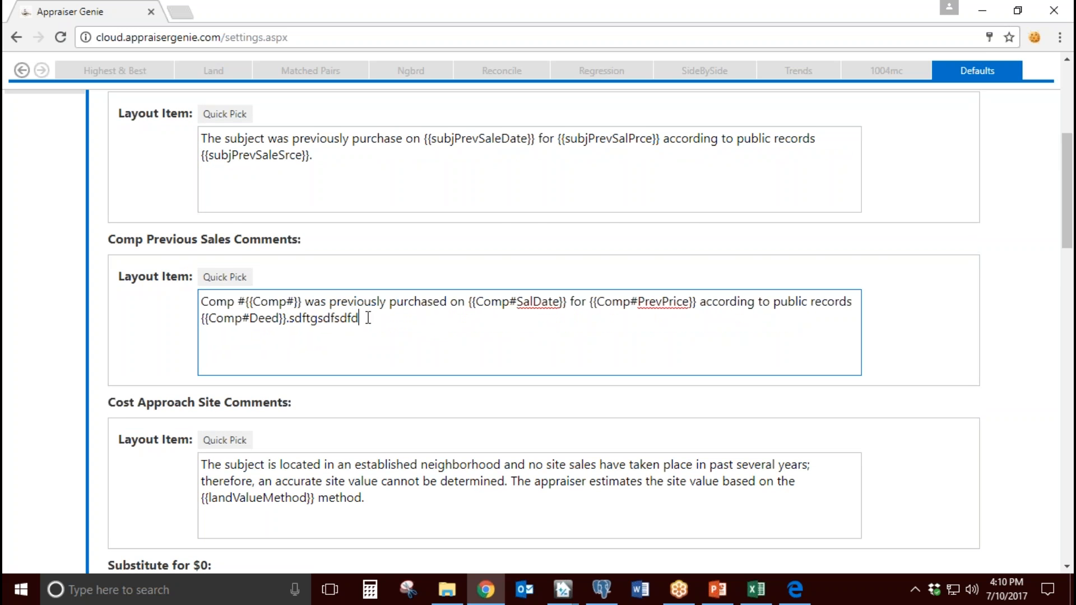
double_click(368, 317)
key(BackSpace)
Step: Insert the Subject Basement SF variable into the Subject Previous Sales Comments template and delete it again
scroll(408, 403, up, 4)
click(241, 357)
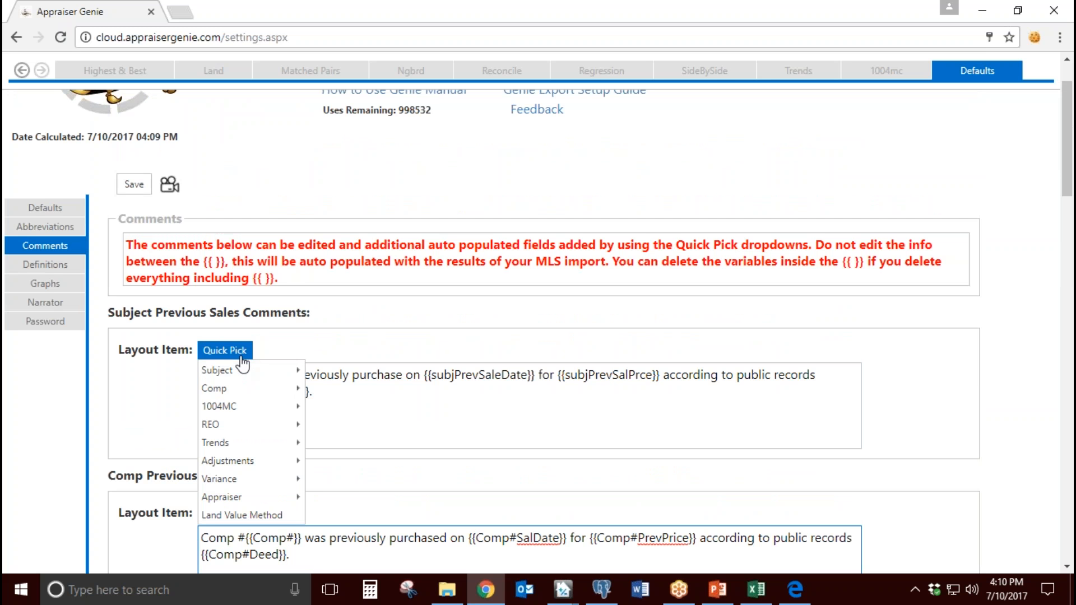
mouse_move(244, 372)
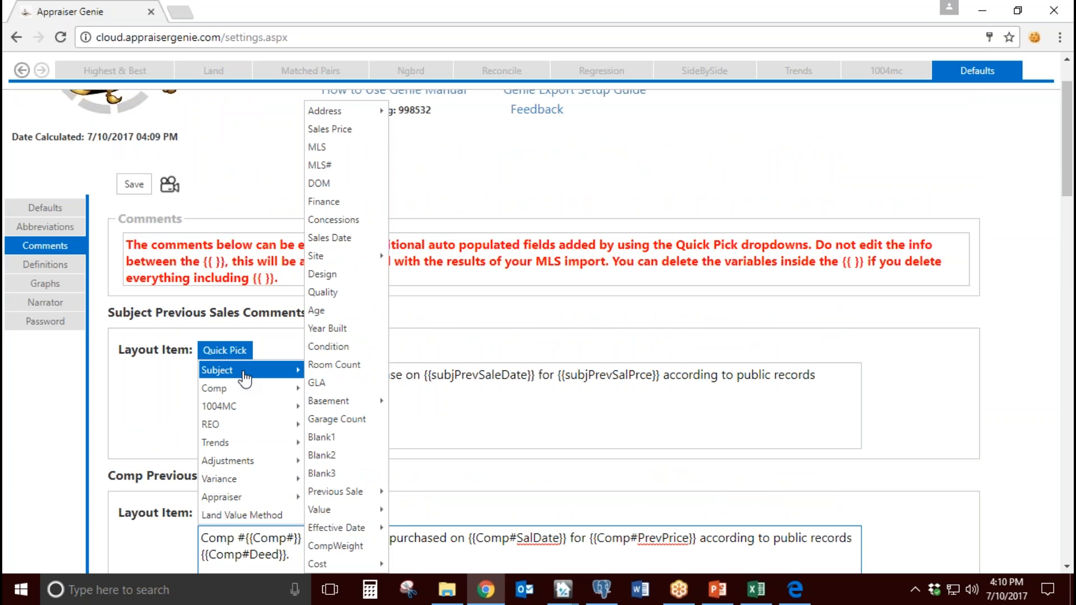
mouse_move(343, 401)
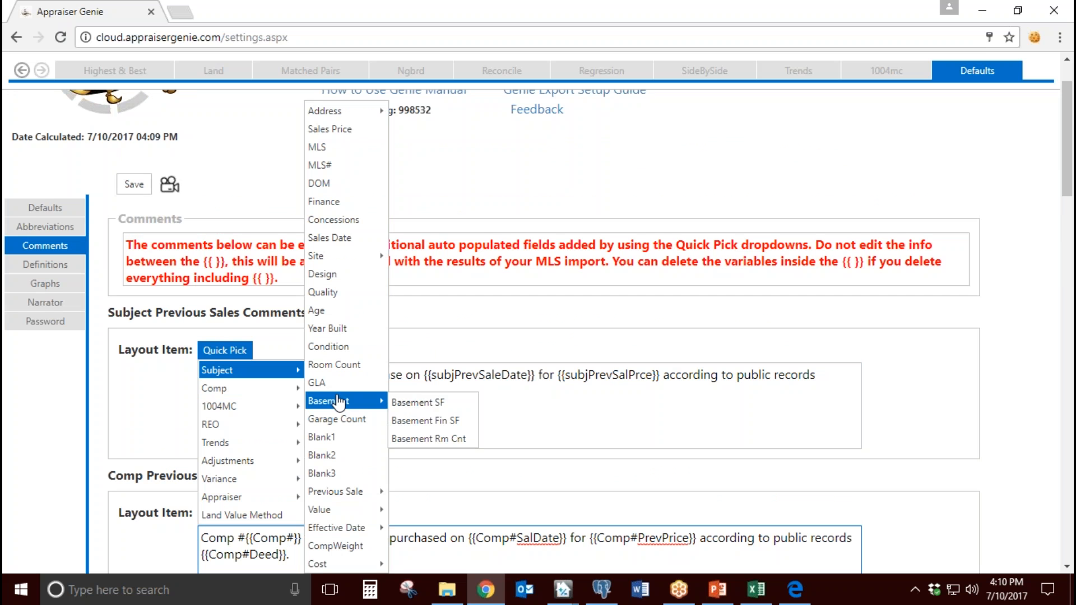
click(452, 412)
drag(395, 392, 206, 383)
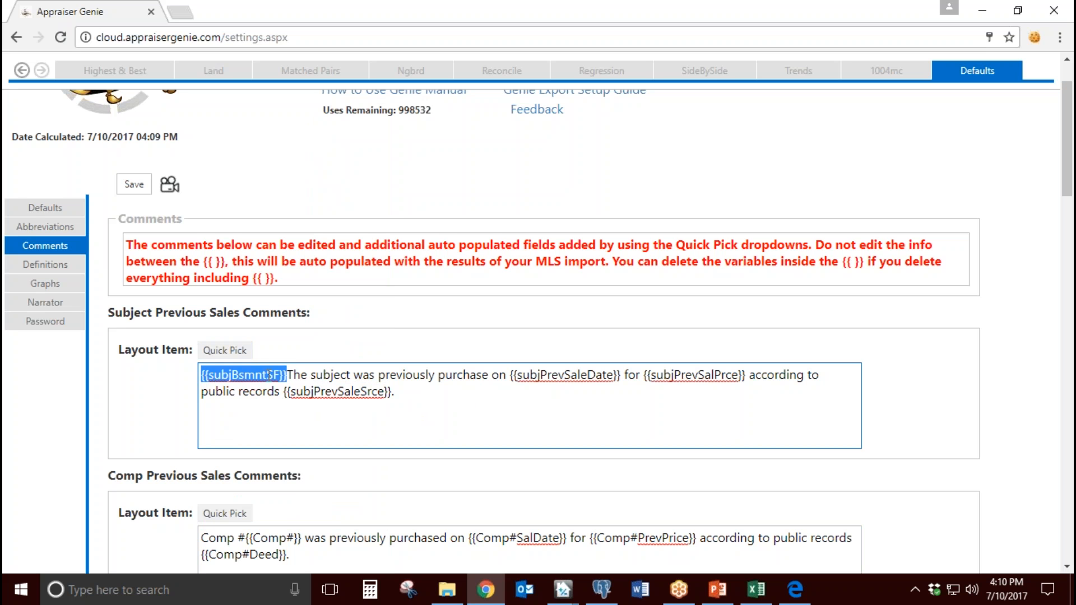
key(Delete)
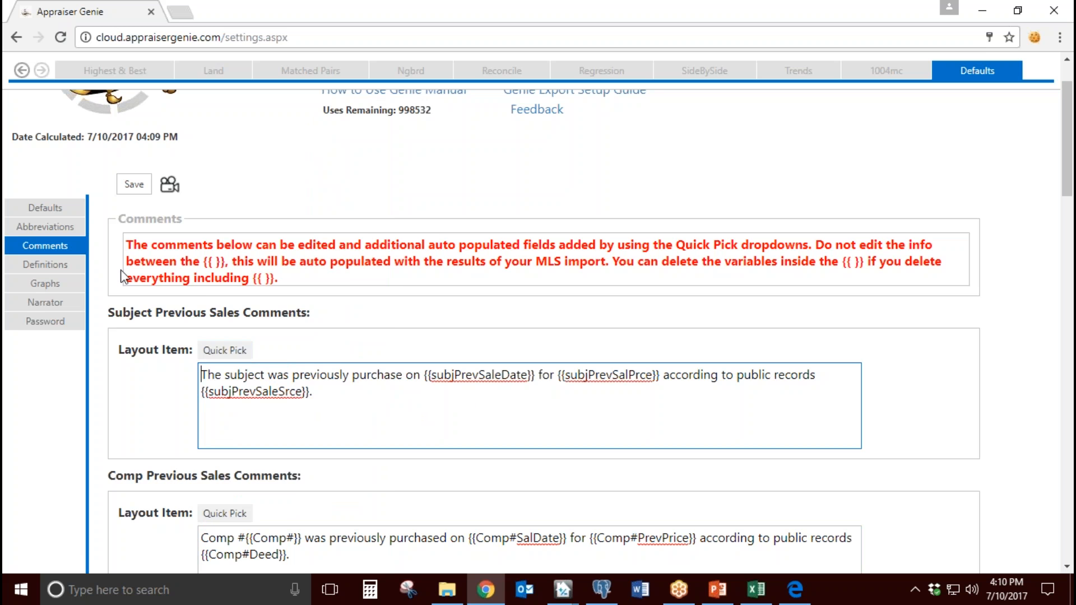
Step: Open the Definitions settings and review the Allocation and Extraction Land Value definitions
click(70, 267)
scroll(463, 398, down, 1)
scroll(473, 395, down, 1)
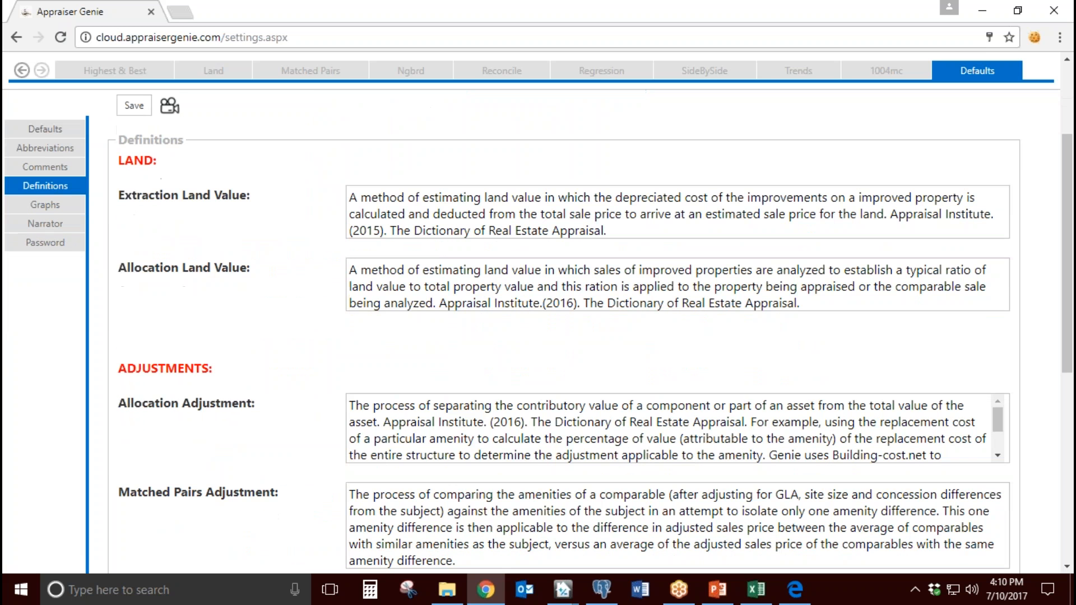
drag(576, 303, 425, 286)
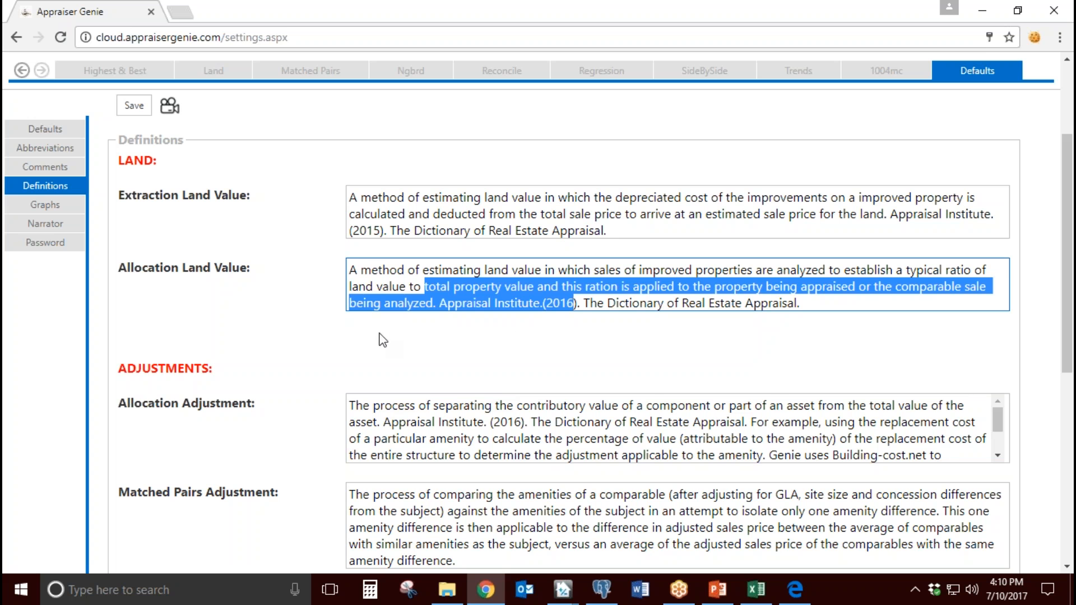
drag(241, 269, 135, 268)
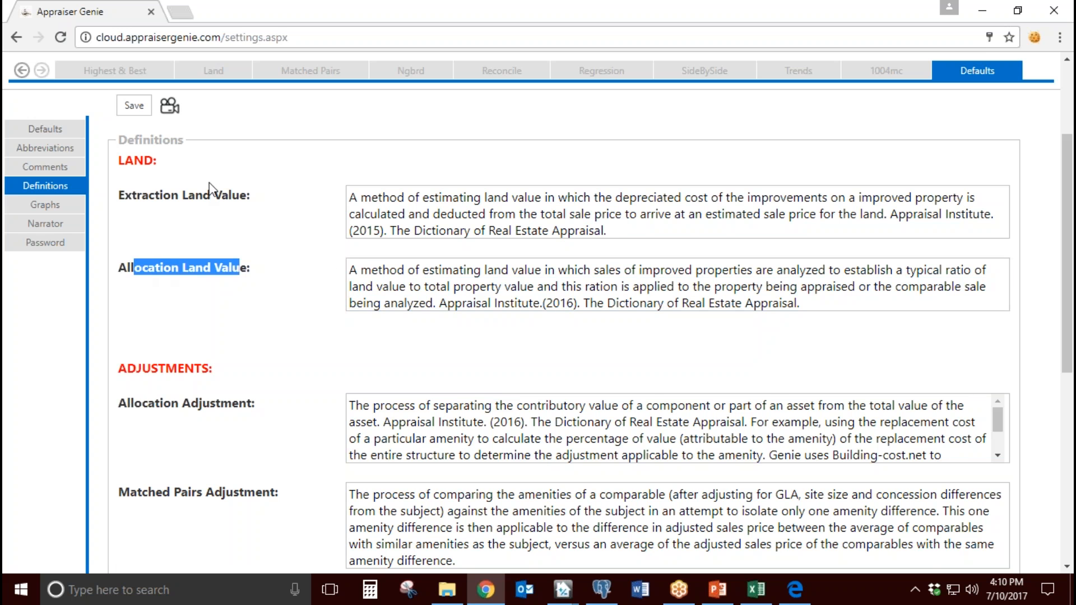
drag(239, 201, 141, 200)
Step: Open the Graphs settings and review the period and graph type choices for Graphs 1 to 10
click(72, 210)
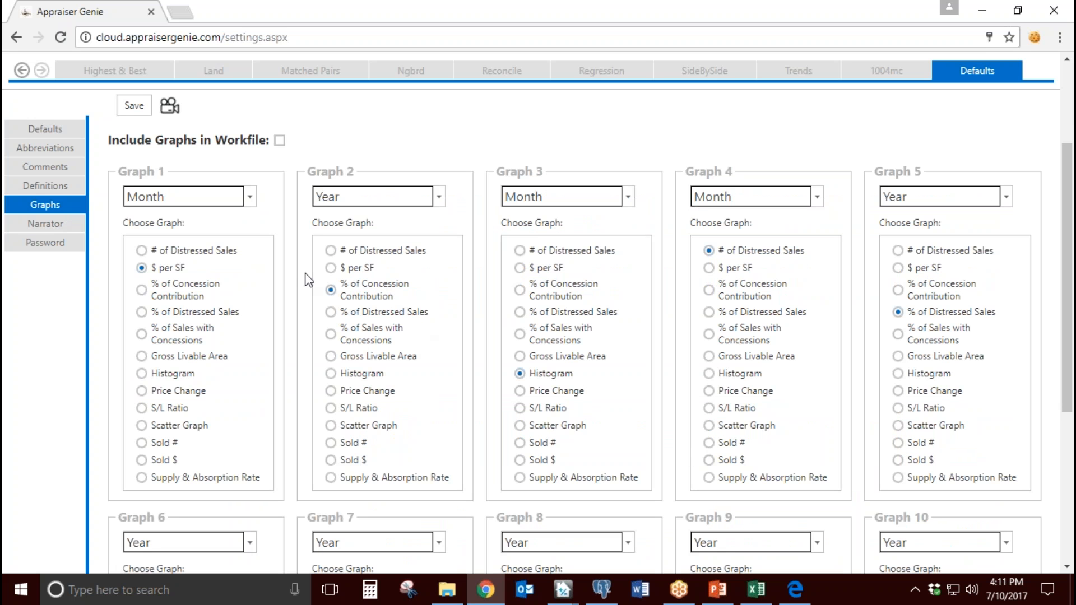
click(249, 196)
click(250, 197)
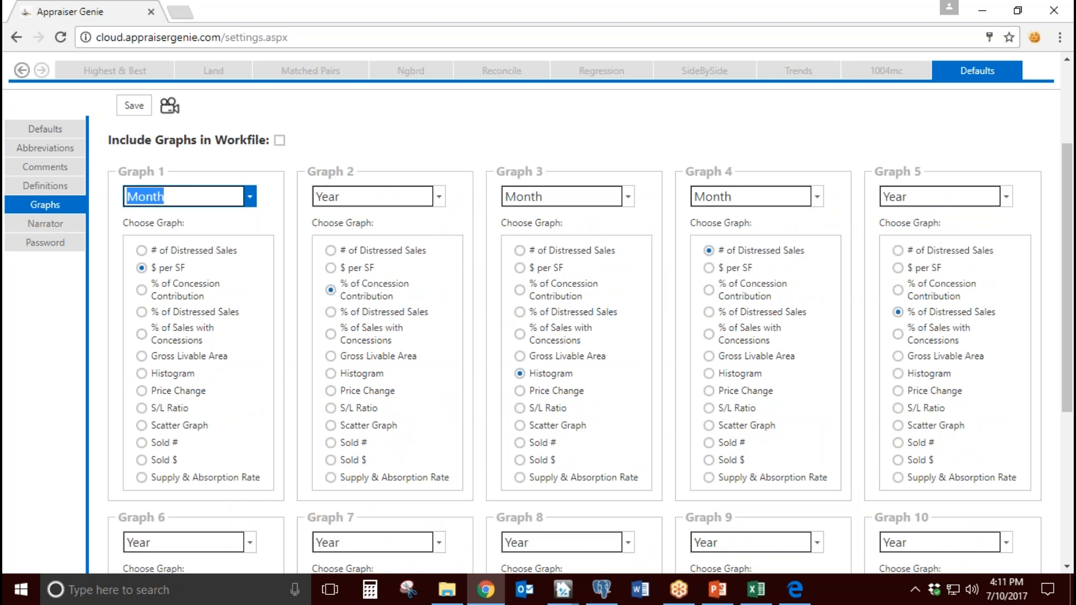
drag(166, 175, 118, 171)
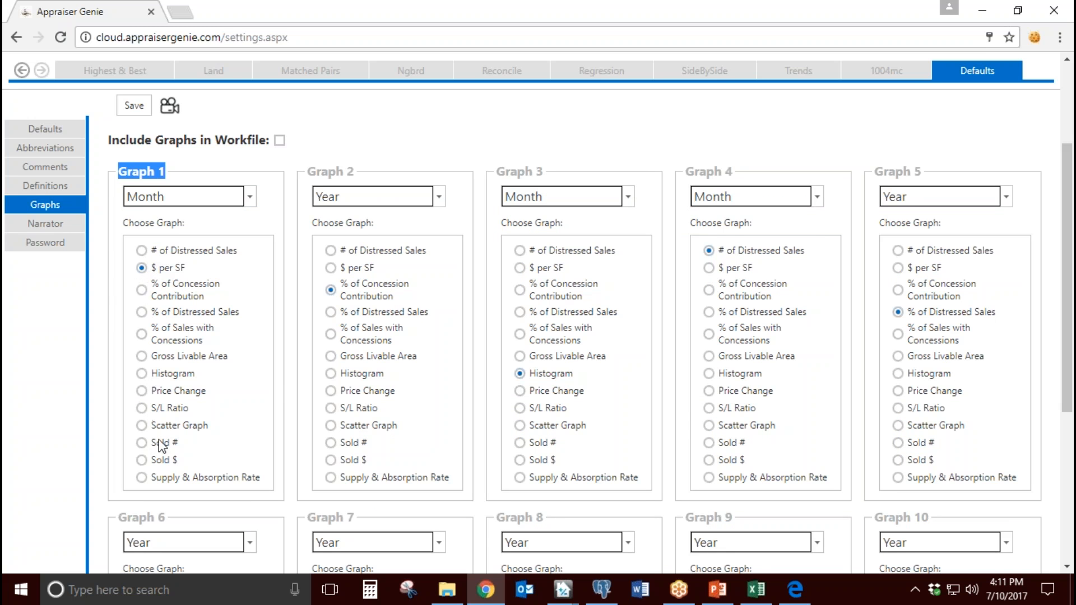
scroll(272, 391, down, 3)
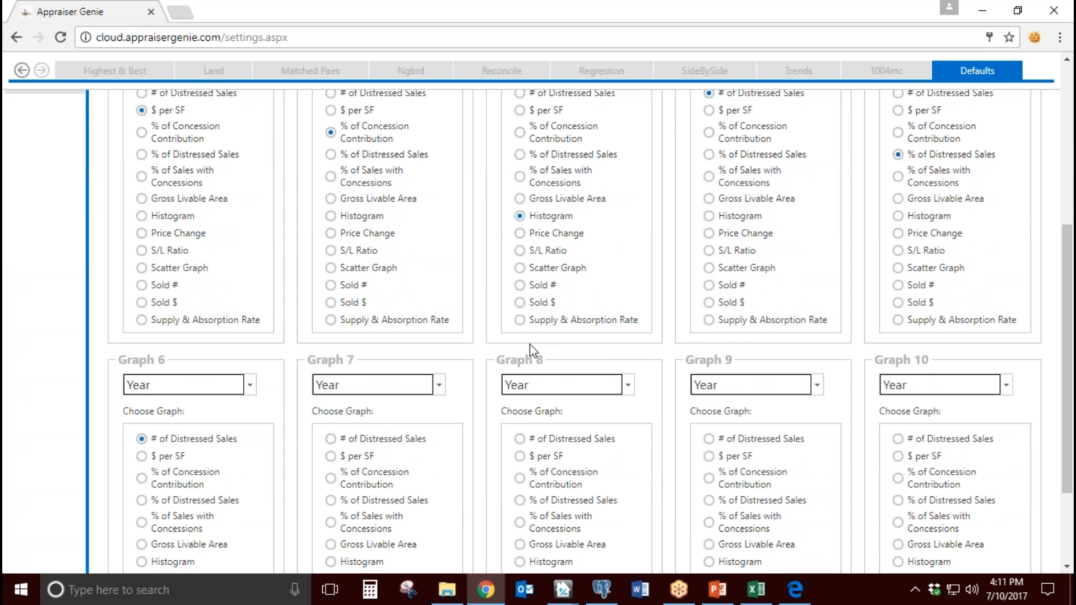
scroll(637, 452, down, 2)
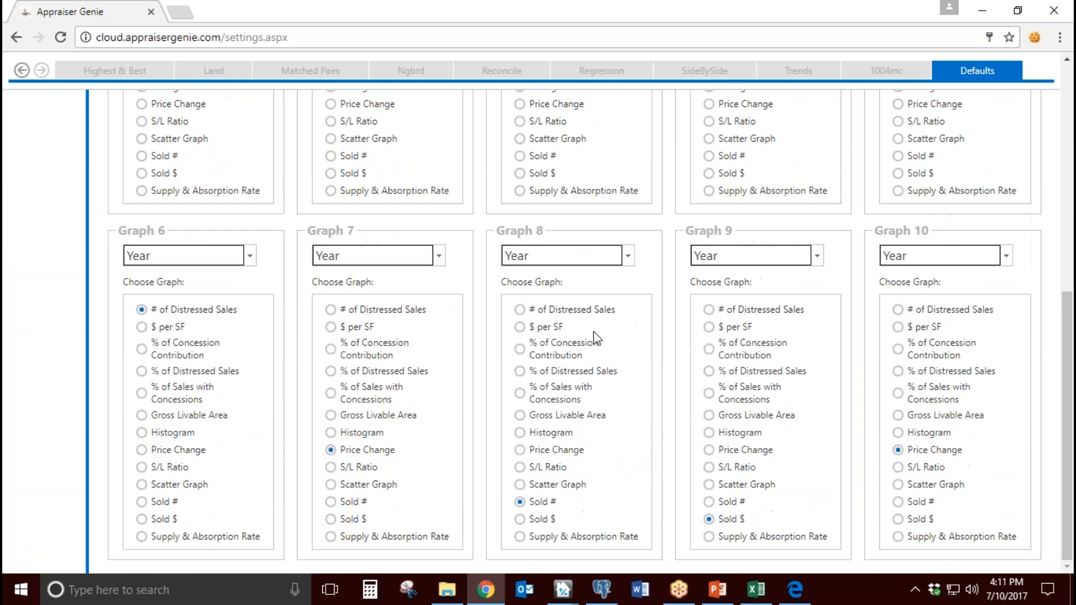
scroll(607, 426, up, 8)
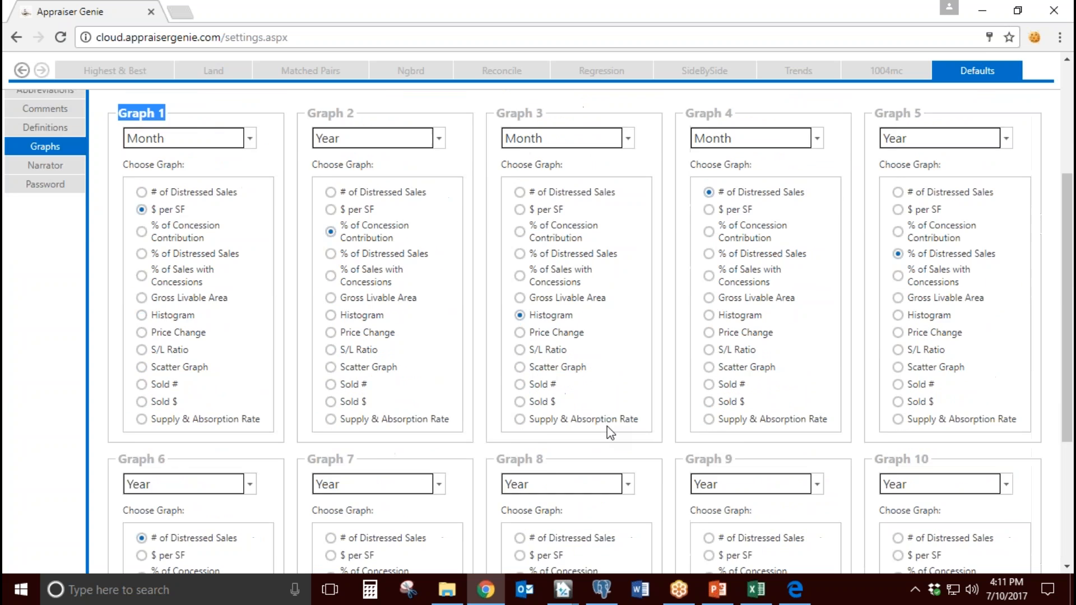
Step: Open the Narrator settings and review the Narrator Order list and the Include in Addendum option of Additional Comments
click(68, 381)
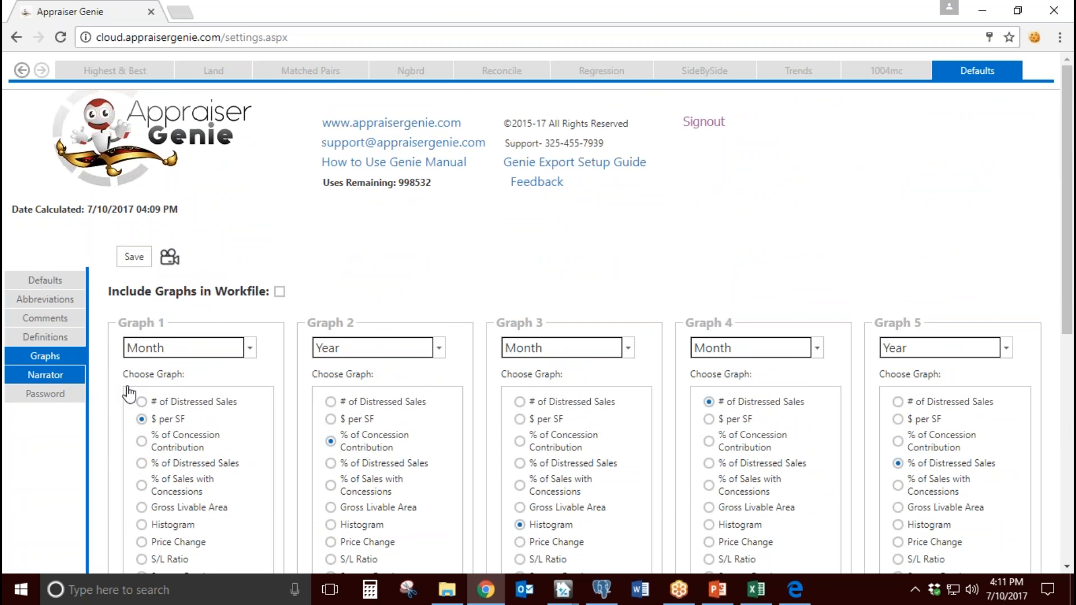
scroll(443, 398, down, 3)
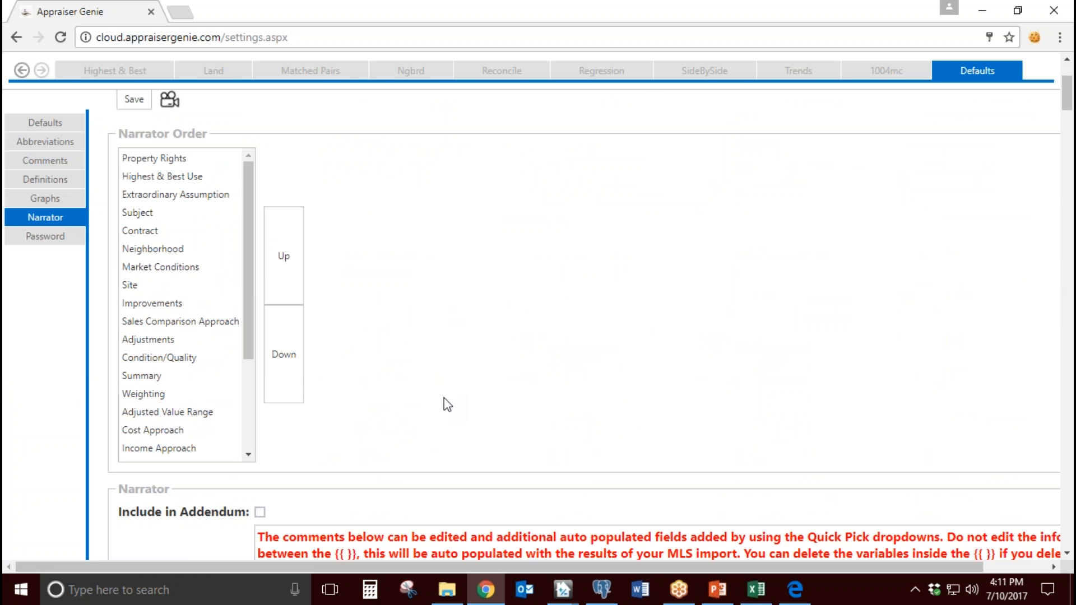
scroll(447, 403, down, 1)
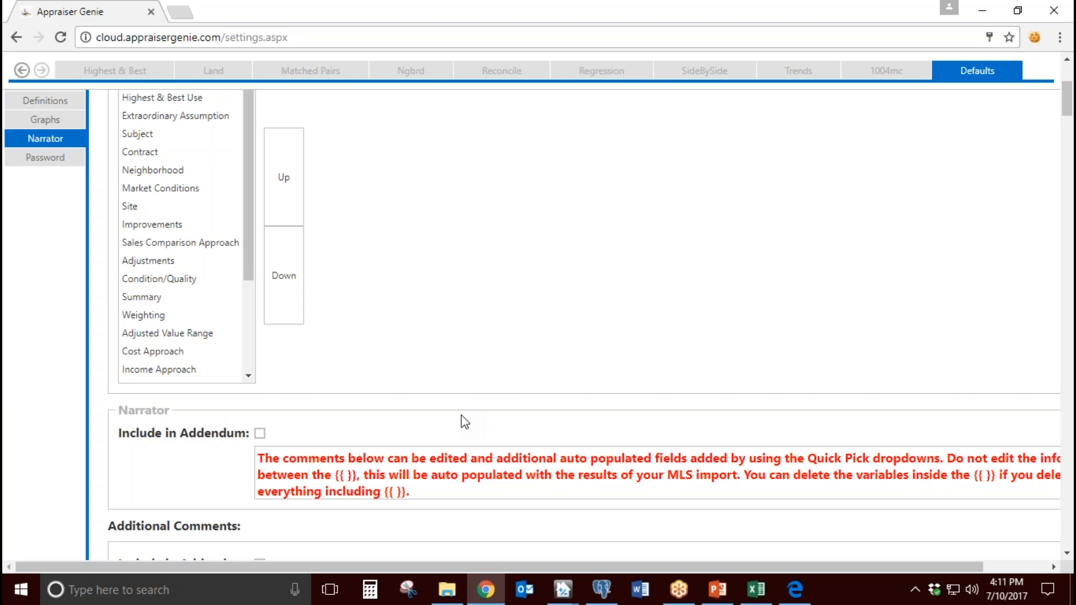
scroll(461, 420, down, 3)
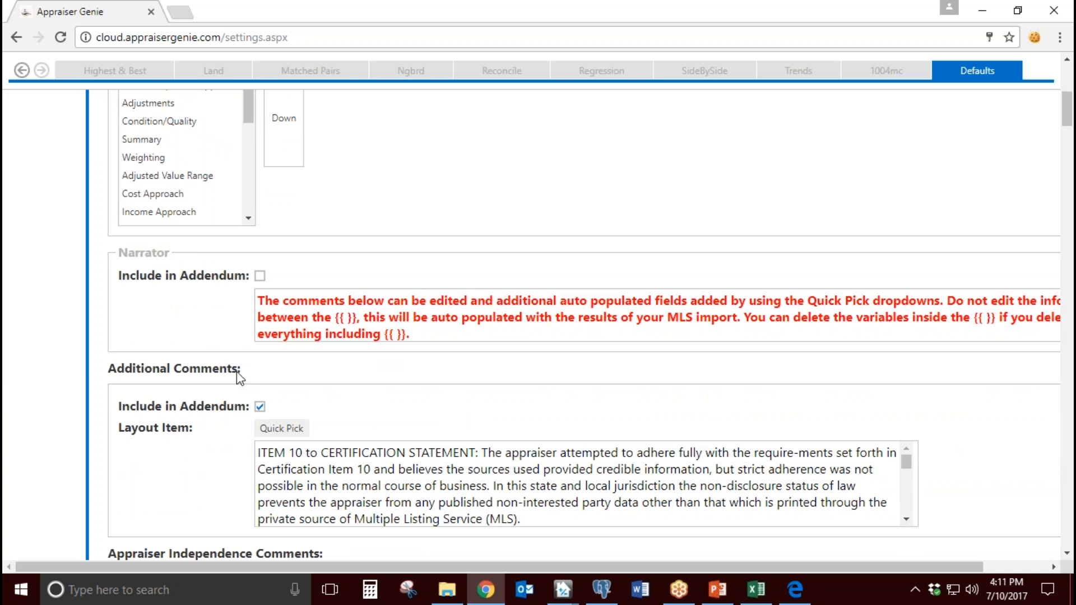
drag(238, 370, 108, 367)
scroll(284, 361, down, 1)
drag(197, 334, 117, 332)
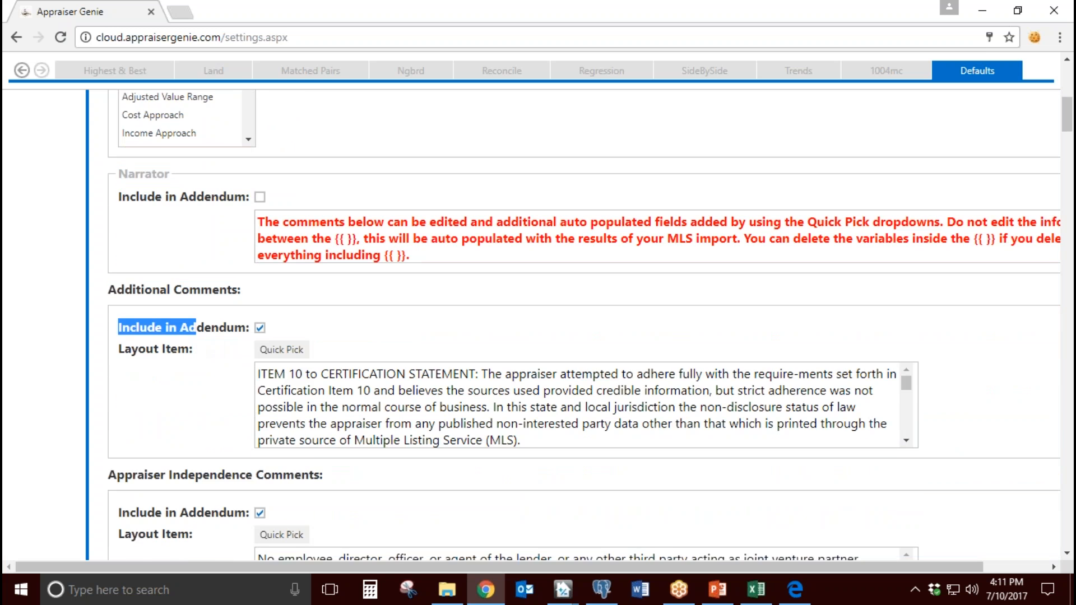
scroll(182, 374, down, 3)
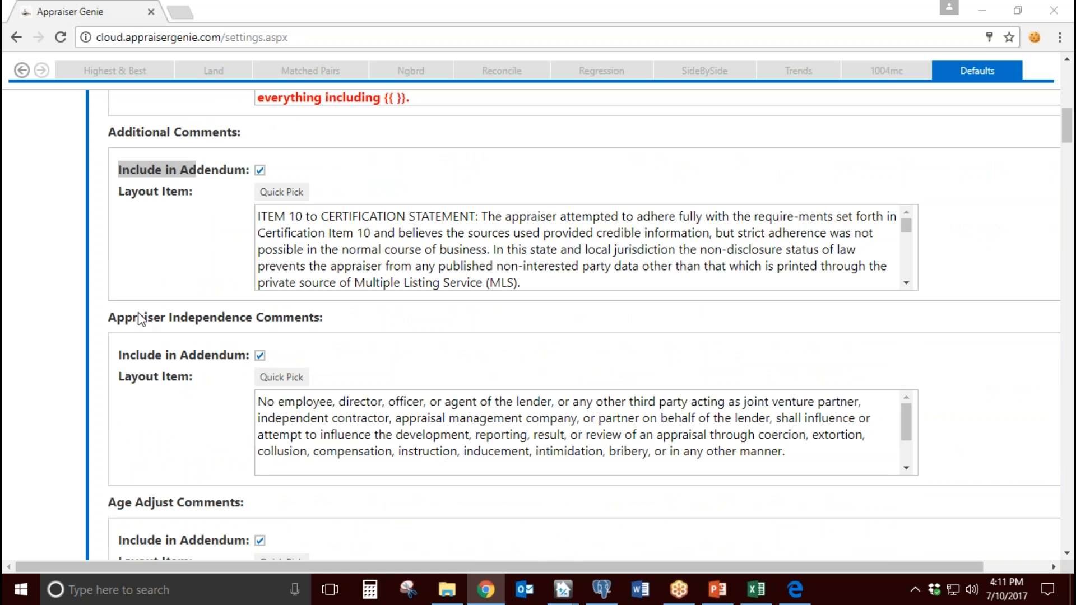
Step: Review the Narrator templates from Appraiser Independence Comments through Age Adjust and Contract Comments to the Comp Adjusted Range Comment
drag(133, 319, 274, 307)
click(408, 341)
scroll(338, 342, down, 2)
drag(116, 343, 356, 343)
scroll(356, 343, down, 4)
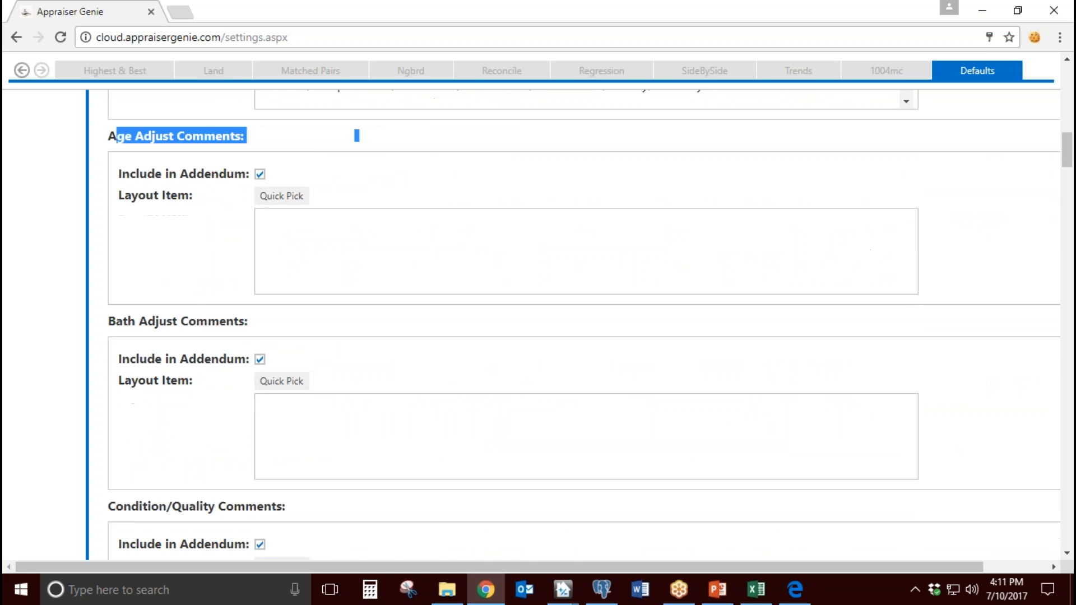
scroll(356, 343, down, 1)
drag(123, 297, 209, 302)
scroll(220, 378, down, 7)
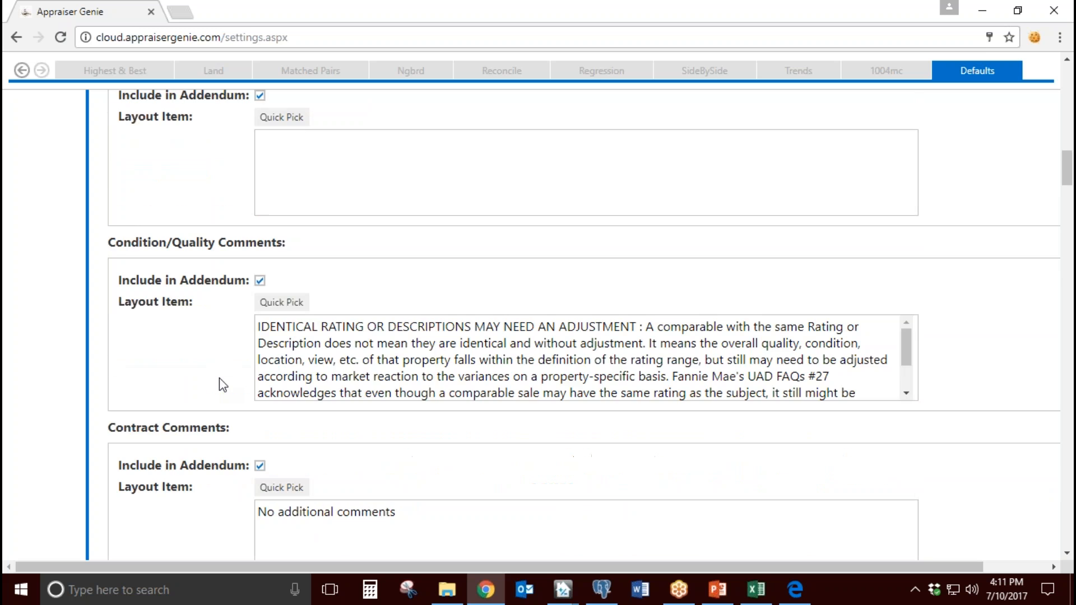
drag(124, 274, 189, 275)
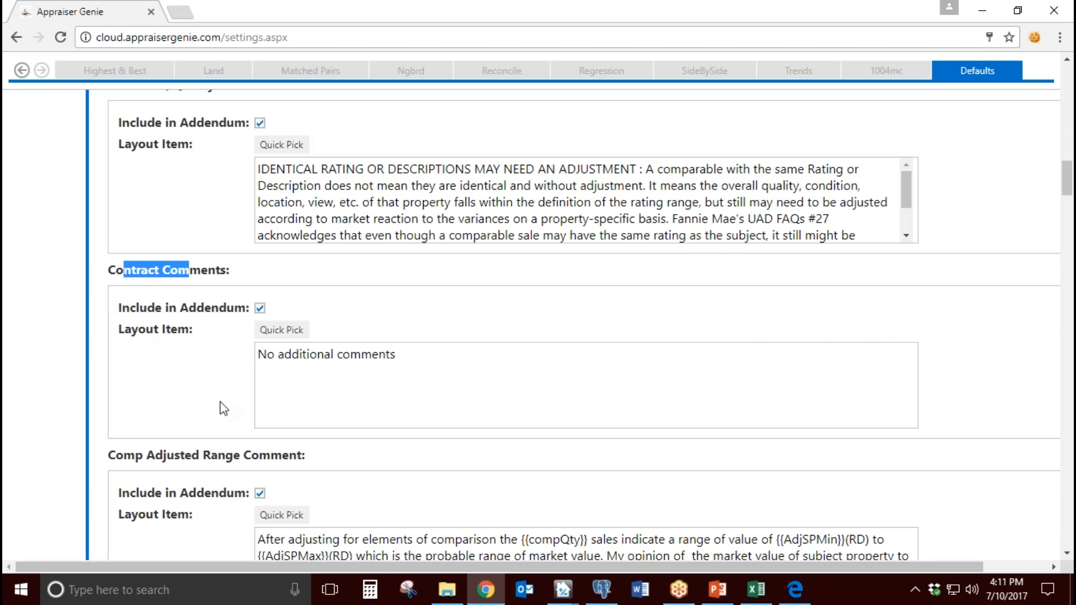
scroll(210, 389, down, 3)
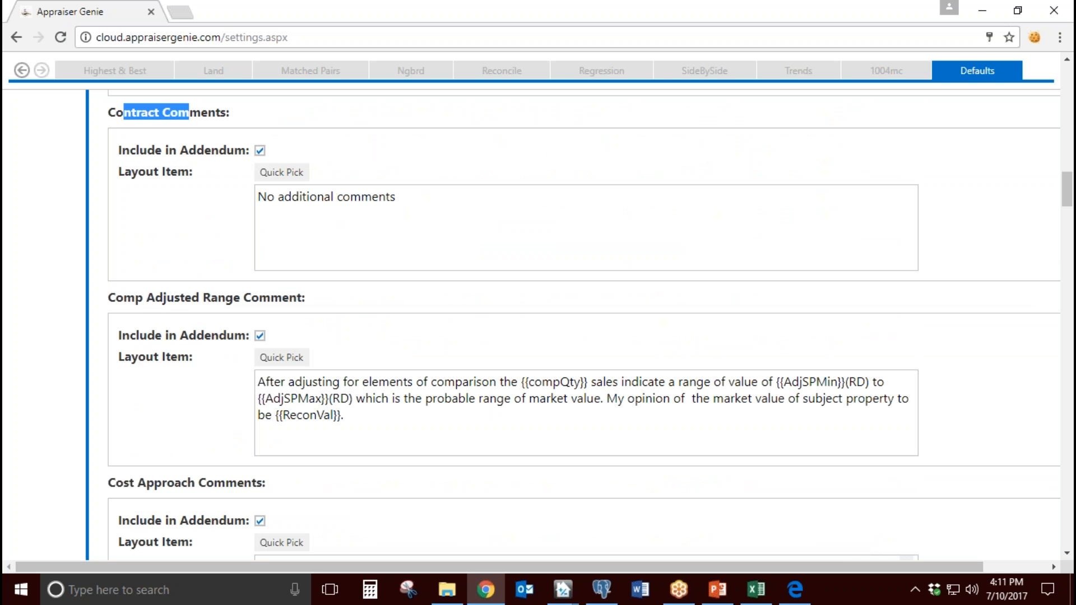
Step: Switch to the NarratorAddendum document in Word and review the Highest and Best Use, Extraordinary Assumption and Neighborhood sections
click(640, 590)
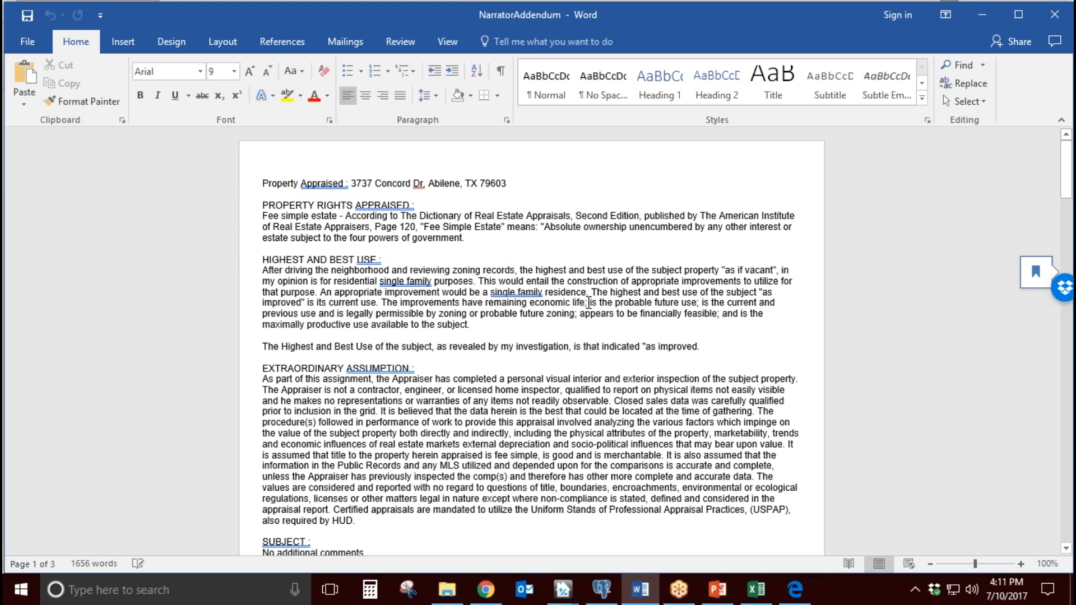
drag(386, 259, 262, 249)
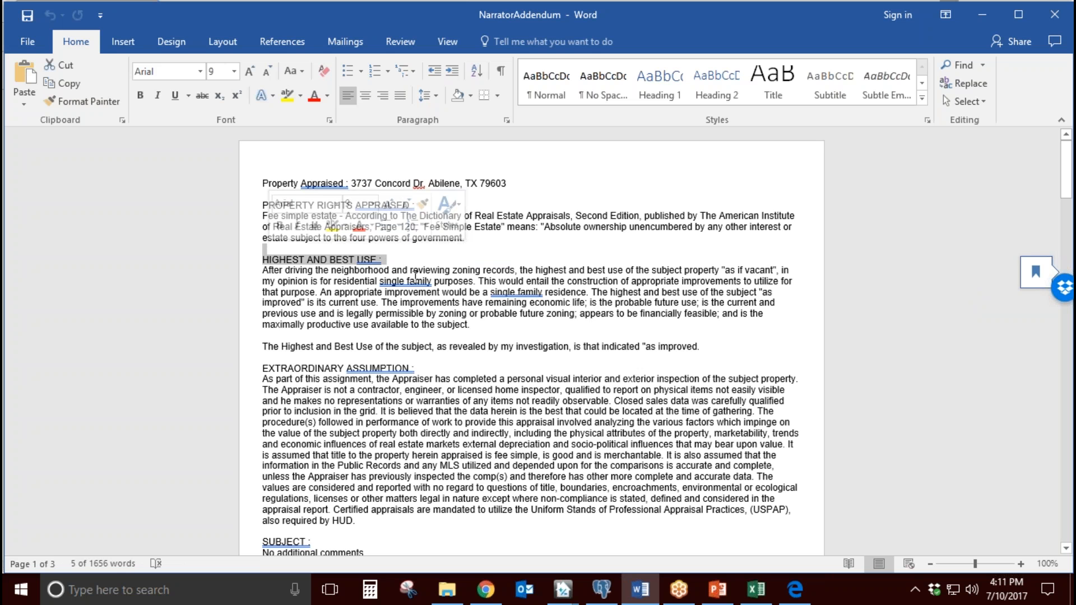
scroll(415, 275, down, 1)
drag(262, 334, 390, 345)
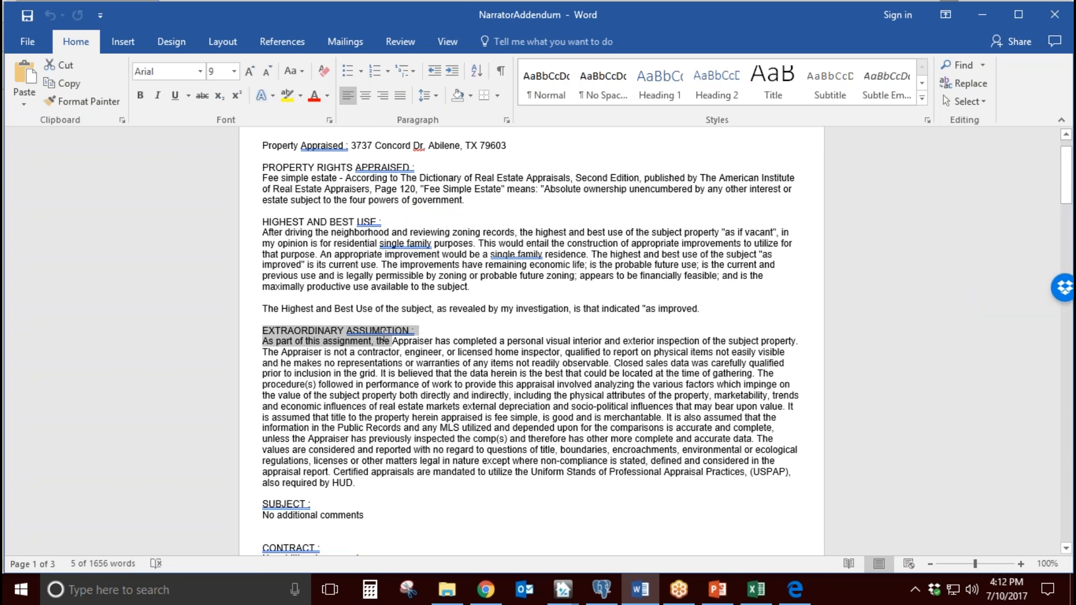
scroll(453, 338, down, 1)
scroll(452, 338, down, 6)
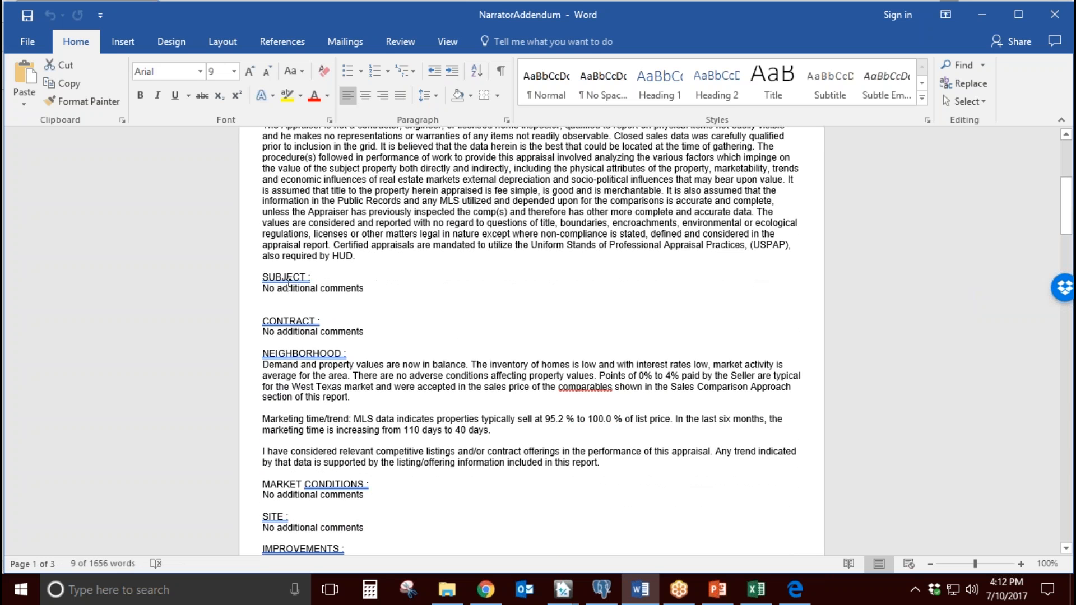
drag(306, 353, 326, 353)
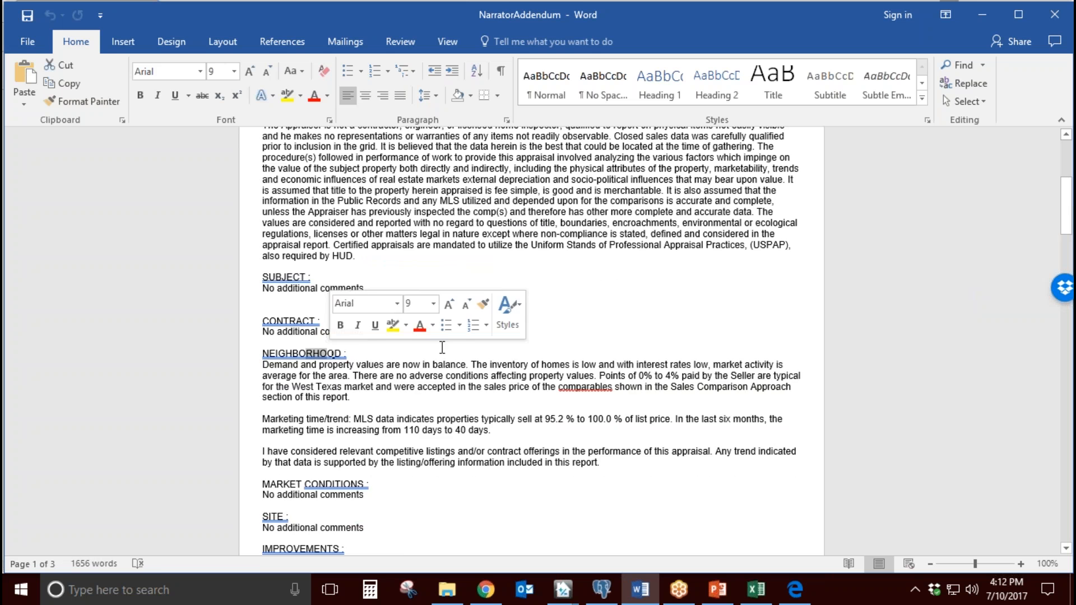
Step: Examine the auto-populated marketing time/trend text in the Neighborhood section and the Sales Comparison Approach section
scroll(448, 344, down, 2)
scroll(448, 344, down, 3)
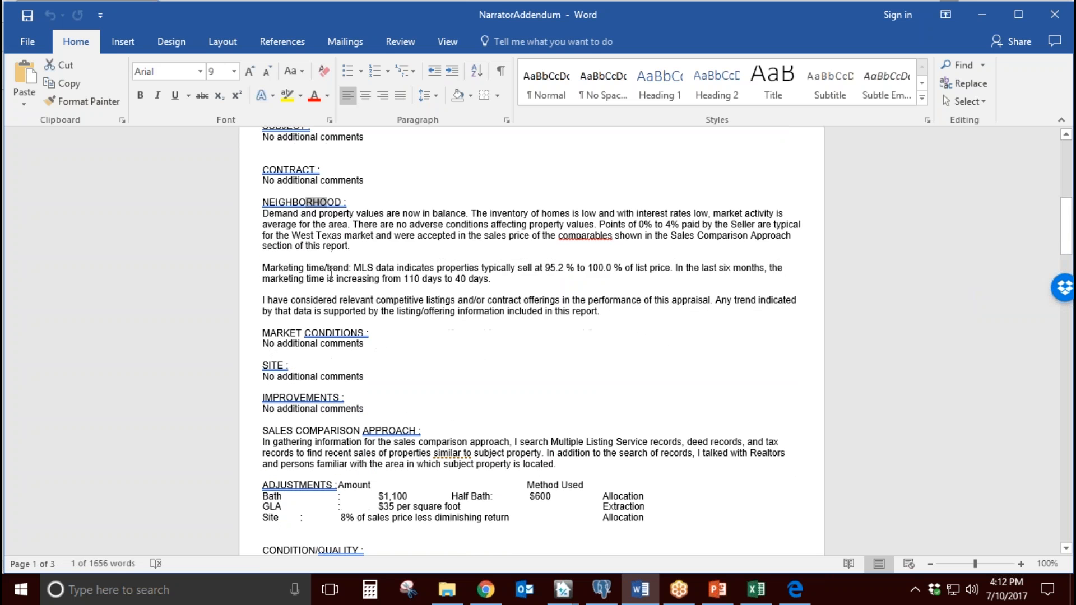
drag(262, 268, 380, 279)
click(504, 281)
drag(502, 281, 398, 269)
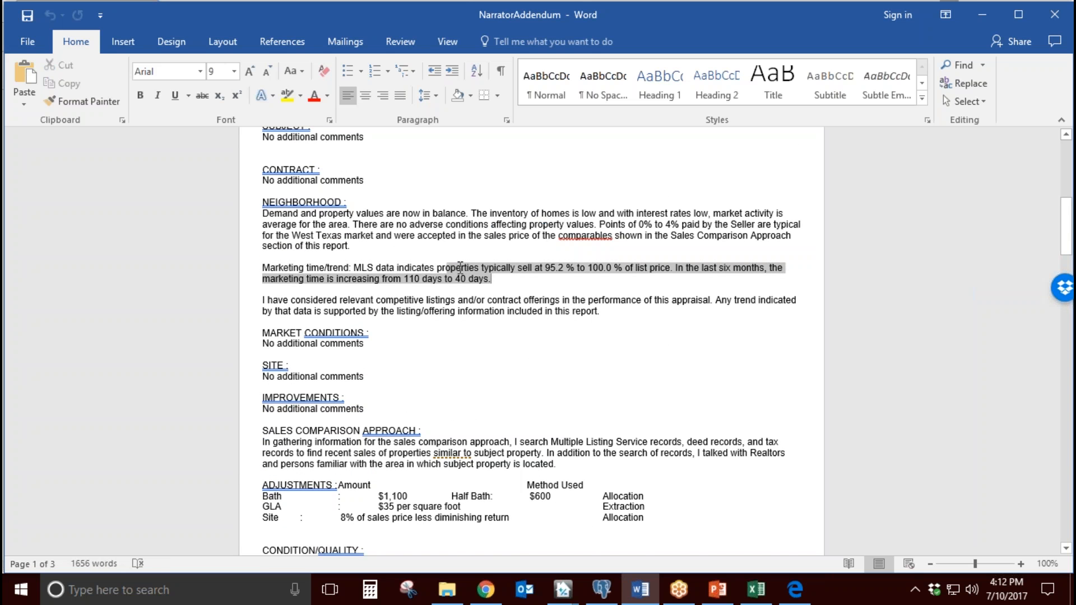
scroll(435, 380, down, 2)
drag(300, 356, 367, 356)
scroll(465, 288, down, 3)
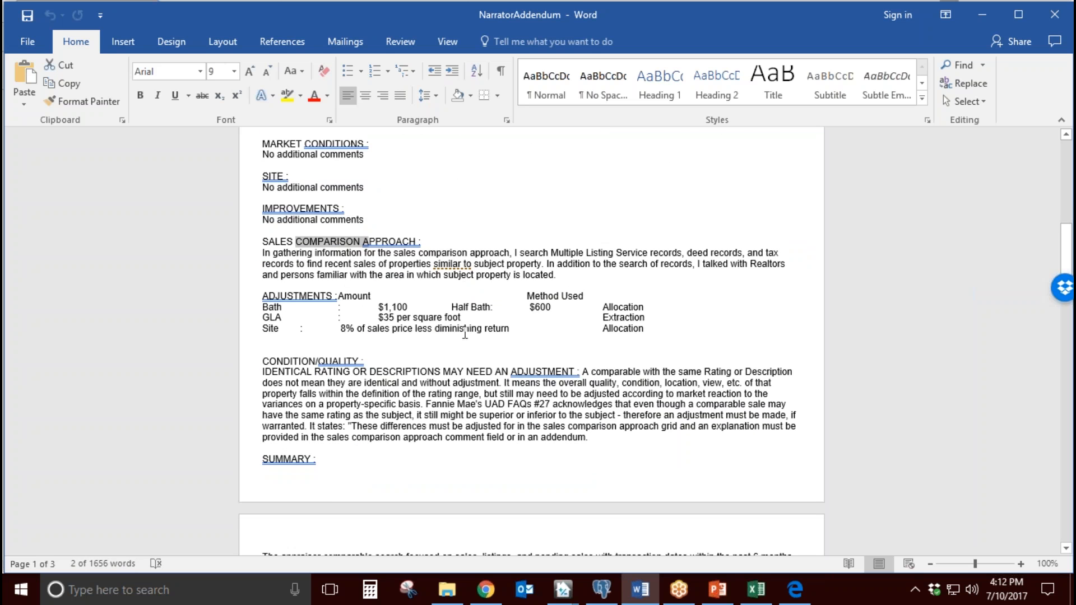
Step: Examine the addendum's Adjustments table, comp Weighting calculation, and Cost Approach and Adjusted Value Range sections
scroll(504, 323, down, 7)
drag(647, 347, 280, 296)
click(530, 331)
scroll(592, 341, down, 2)
drag(683, 414, 263, 293)
scroll(471, 322, down, 3)
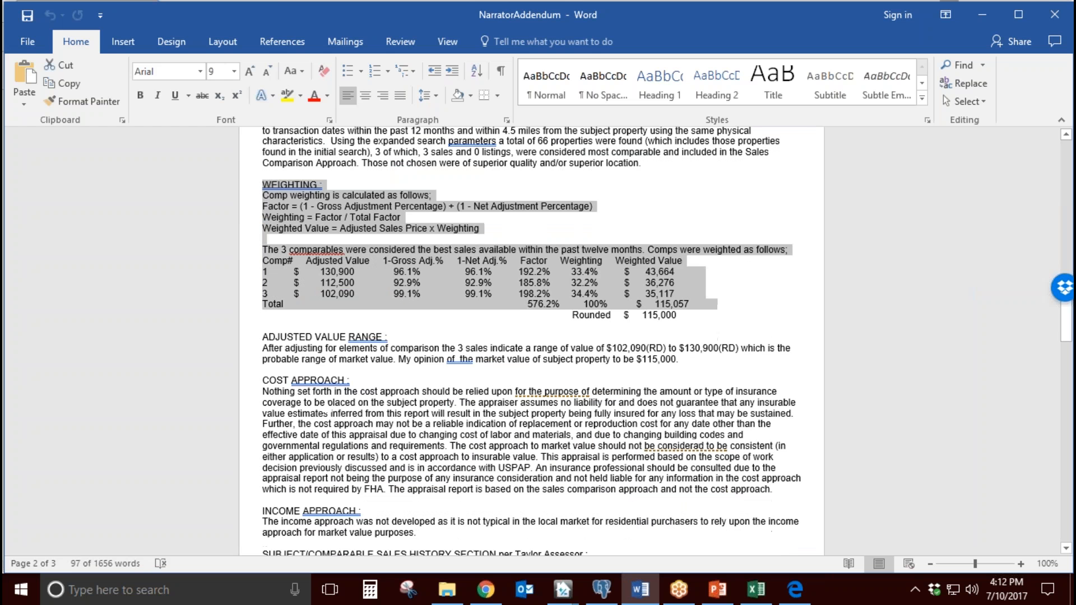
drag(356, 375, 293, 374)
drag(279, 332, 349, 332)
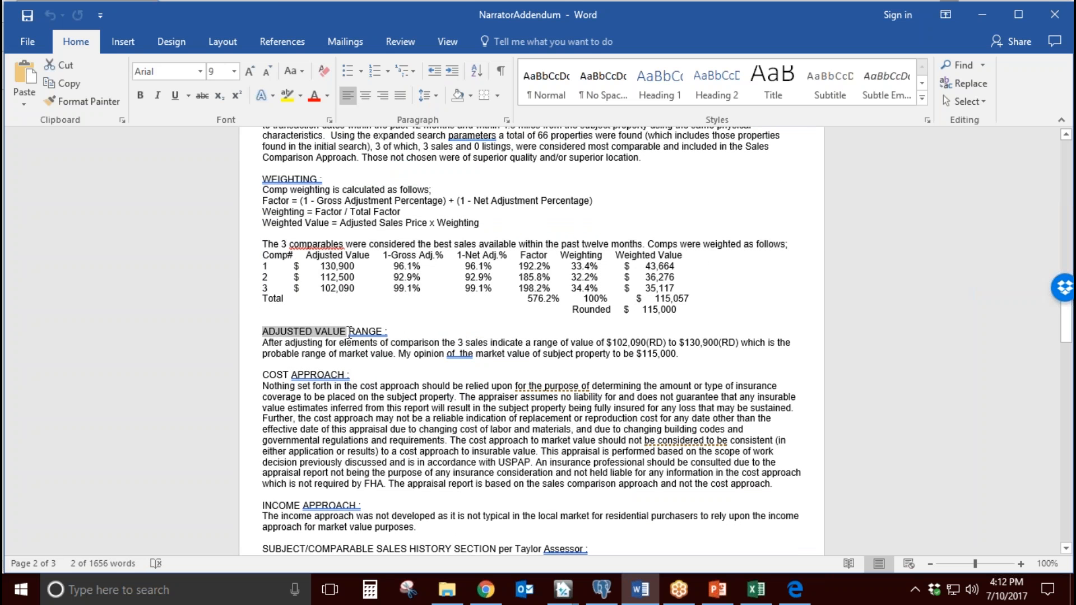
Step: Review the addendum's Cost Approach, Income Approach and Subject/Comparable Sales History sections
click(611, 384)
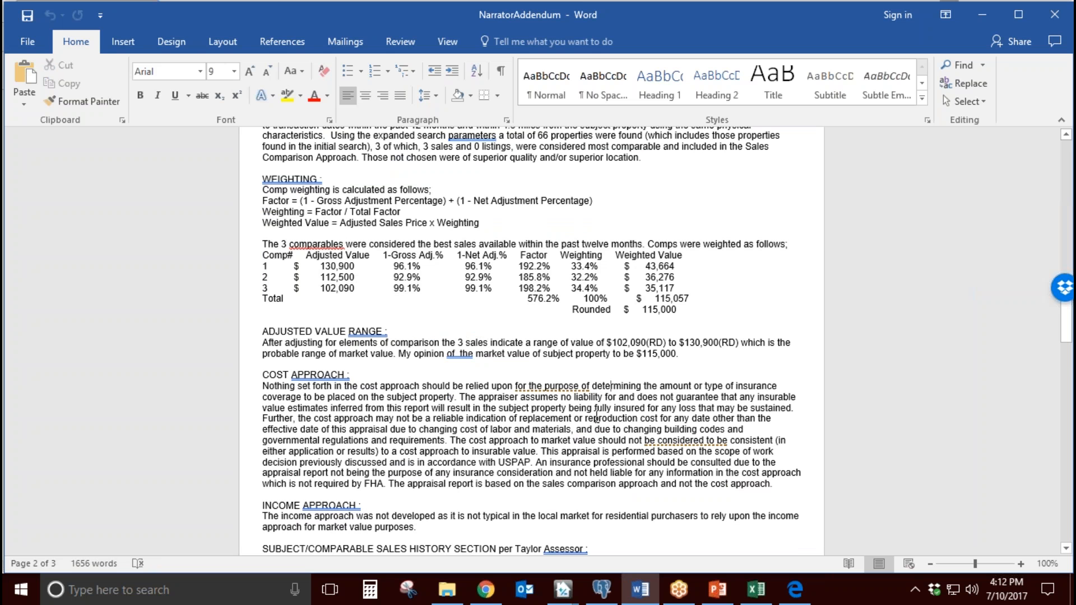
scroll(597, 417, down, 5)
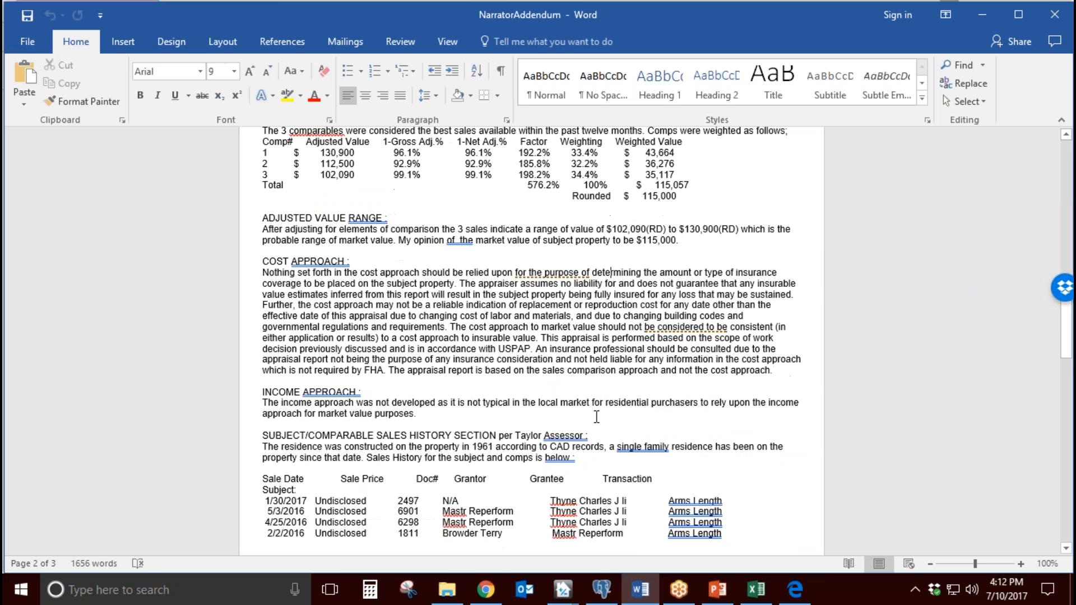
drag(637, 461, 605, 353)
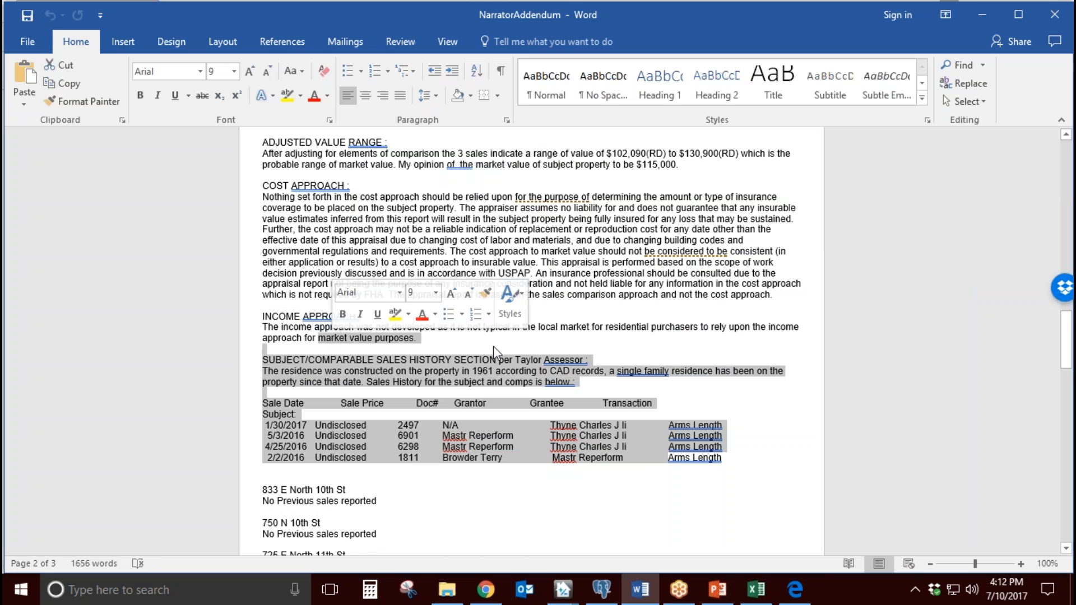
click(605, 353)
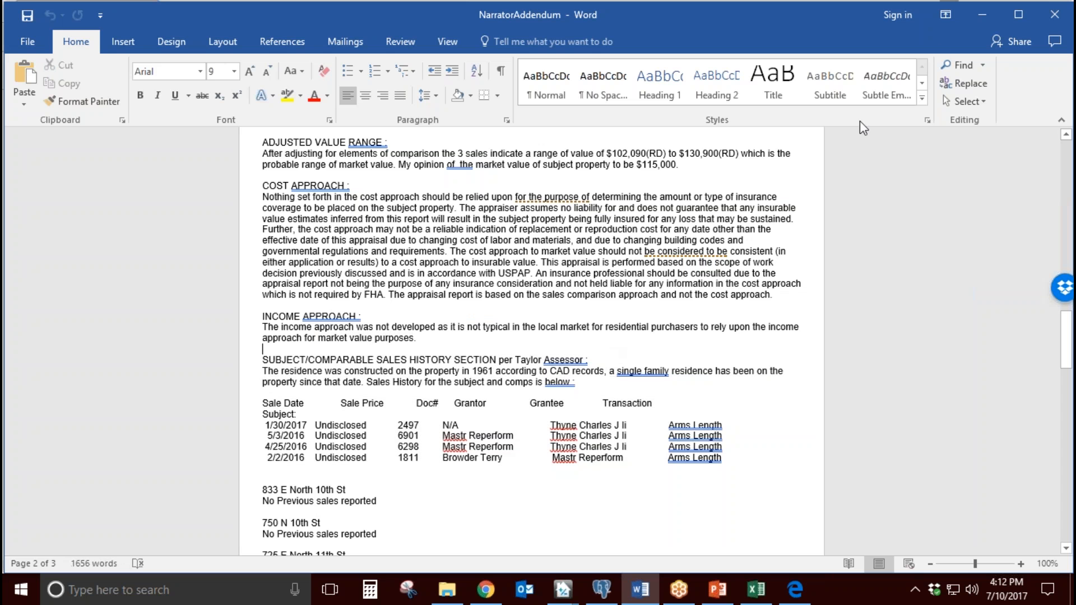
Step: Switch back to the Appraiser Genie settings and look at the Change Password section
click(969, 14)
scroll(240, 372, up, 15)
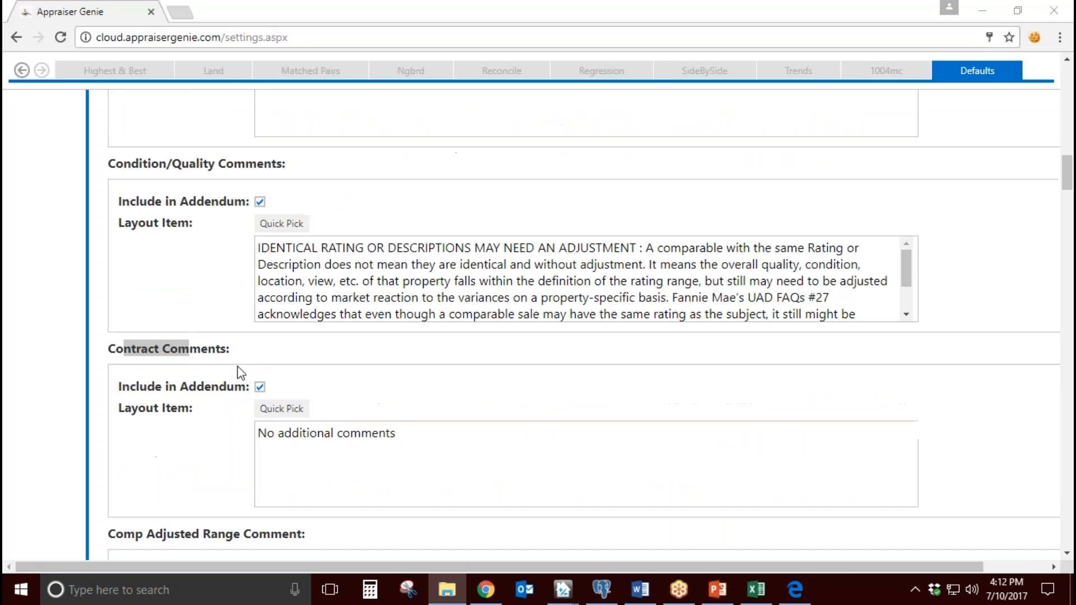
scroll(239, 372, up, 10)
click(48, 314)
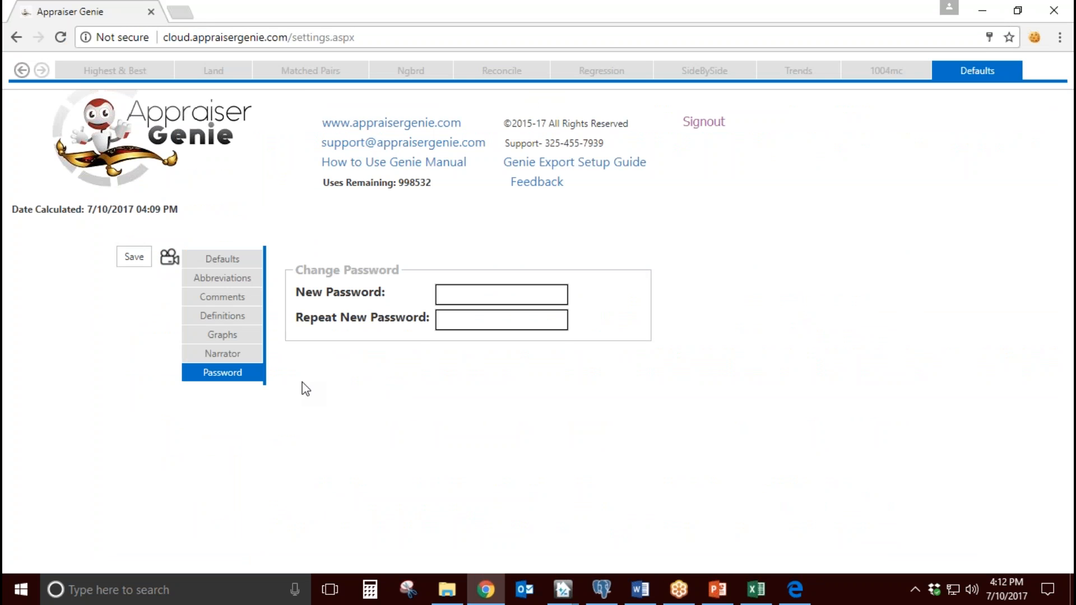
click(497, 297)
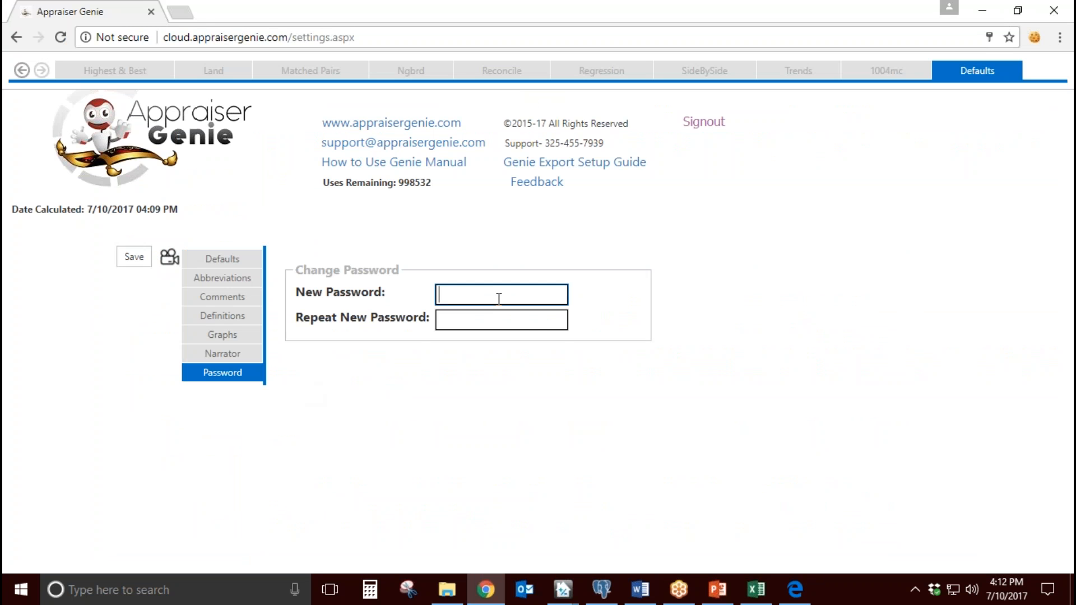
click(412, 349)
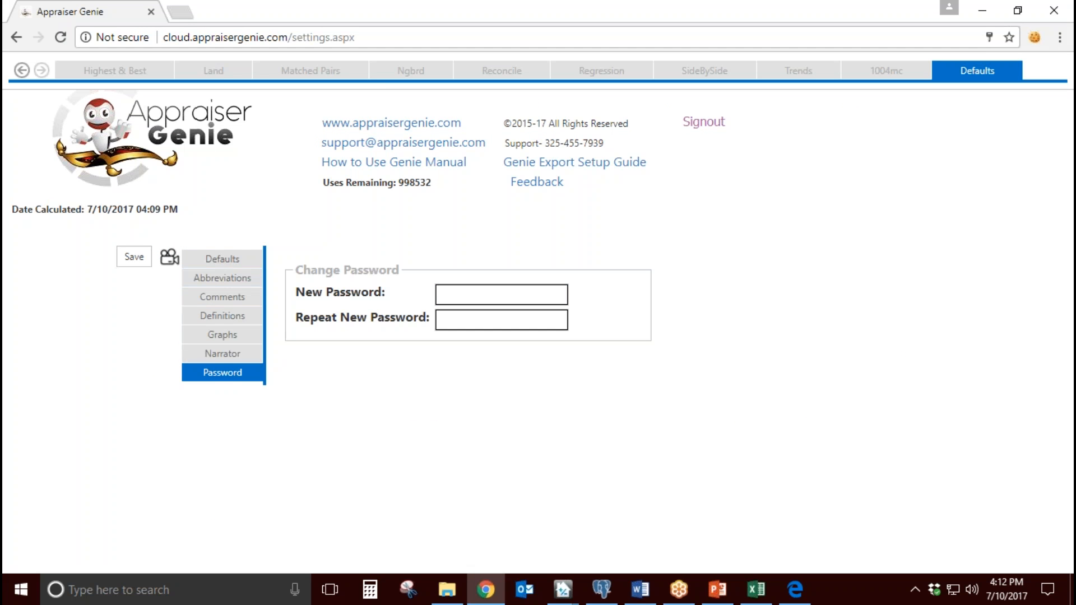
Step: Open the Defaults settings, read the help note for Concessions and close it
click(241, 261)
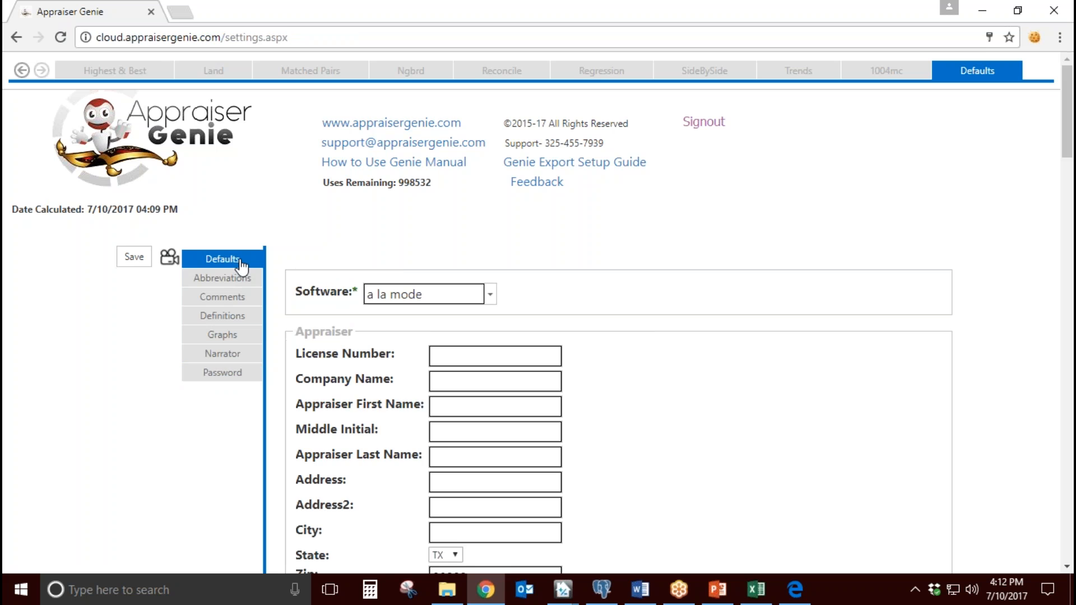
scroll(392, 391, down, 7)
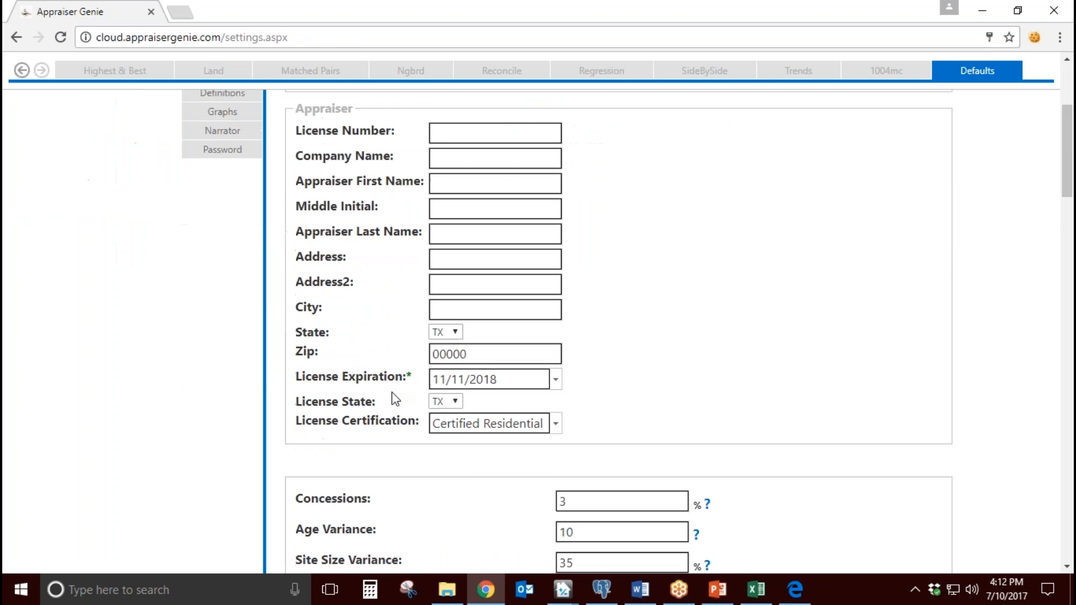
scroll(392, 393, down, 1)
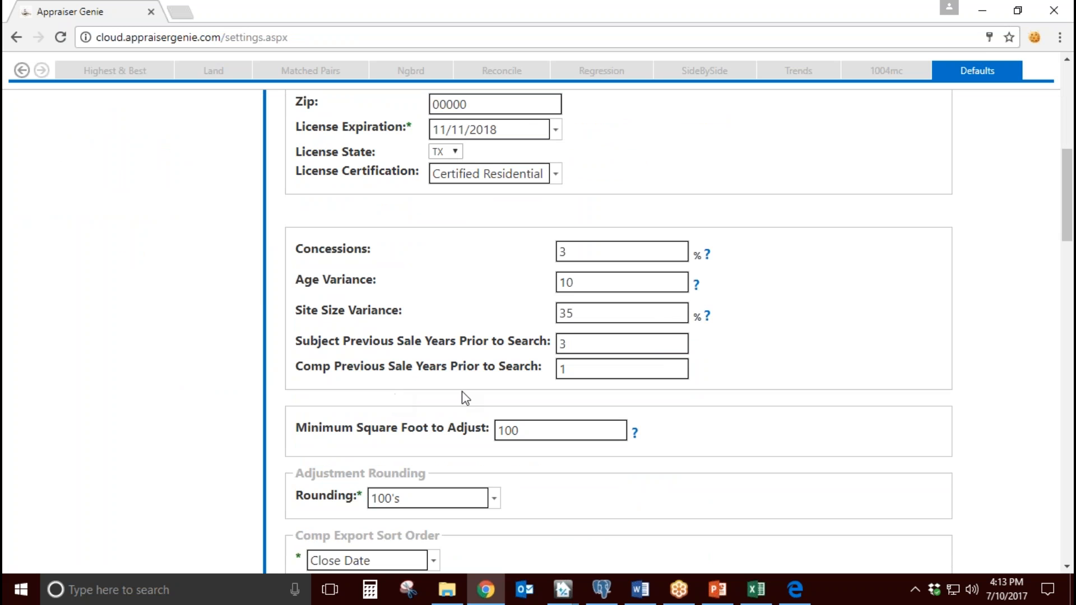
click(707, 254)
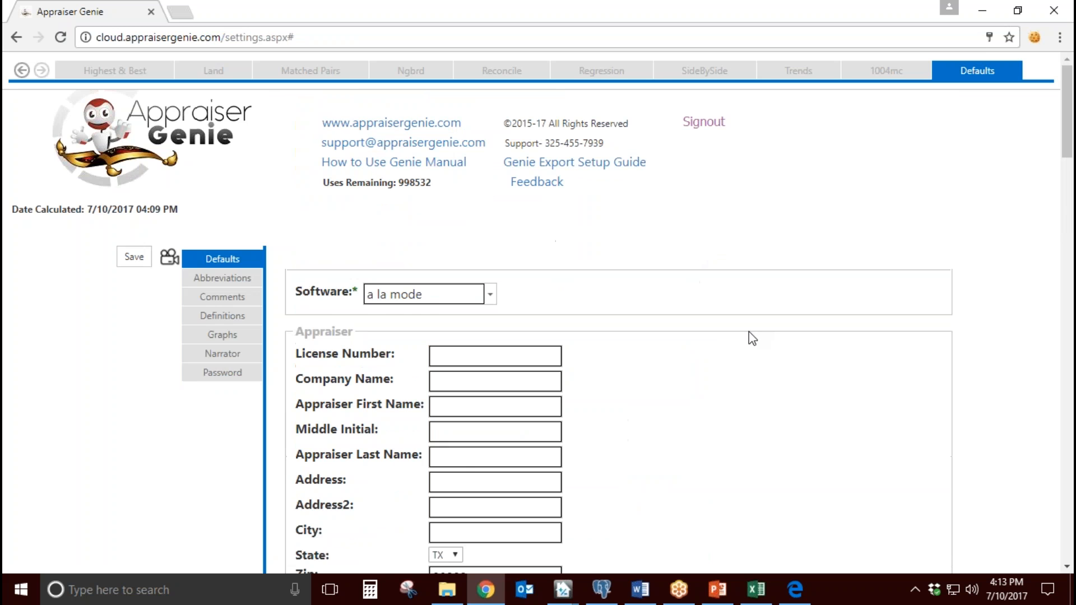
scroll(748, 346, down, 4)
drag(549, 186, 399, 186)
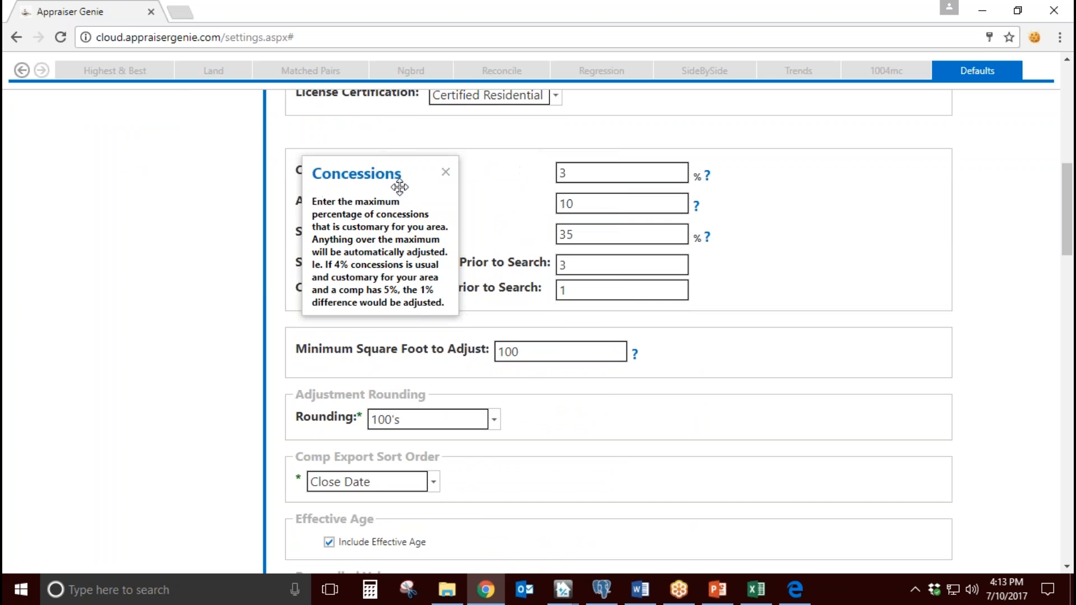
click(445, 172)
Step: Try to play the tutorial video for the Defaults settings and close the video window
scroll(399, 321, up, 7)
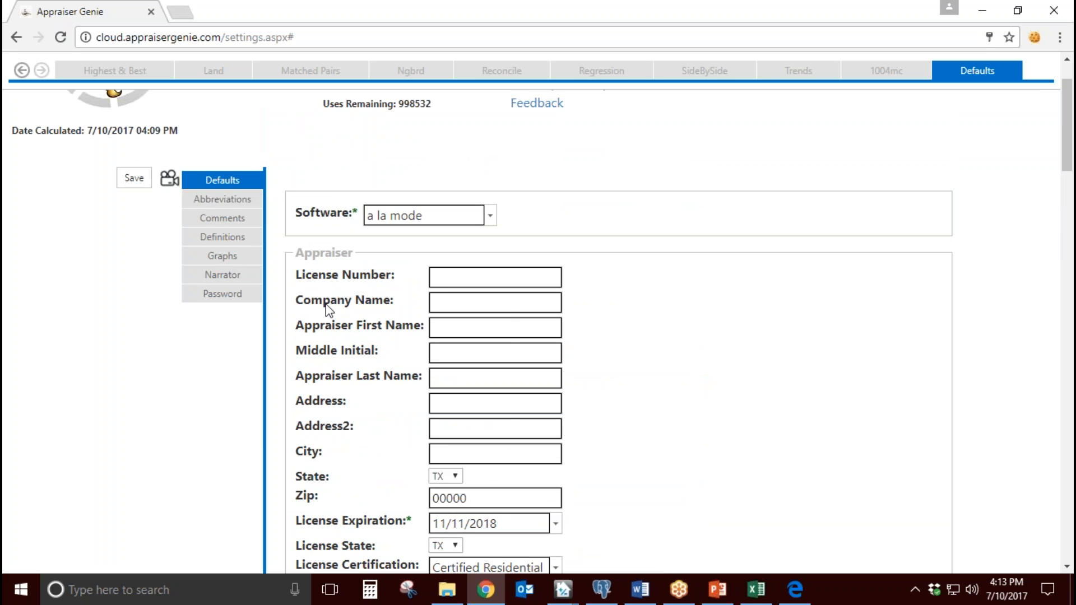
click(169, 178)
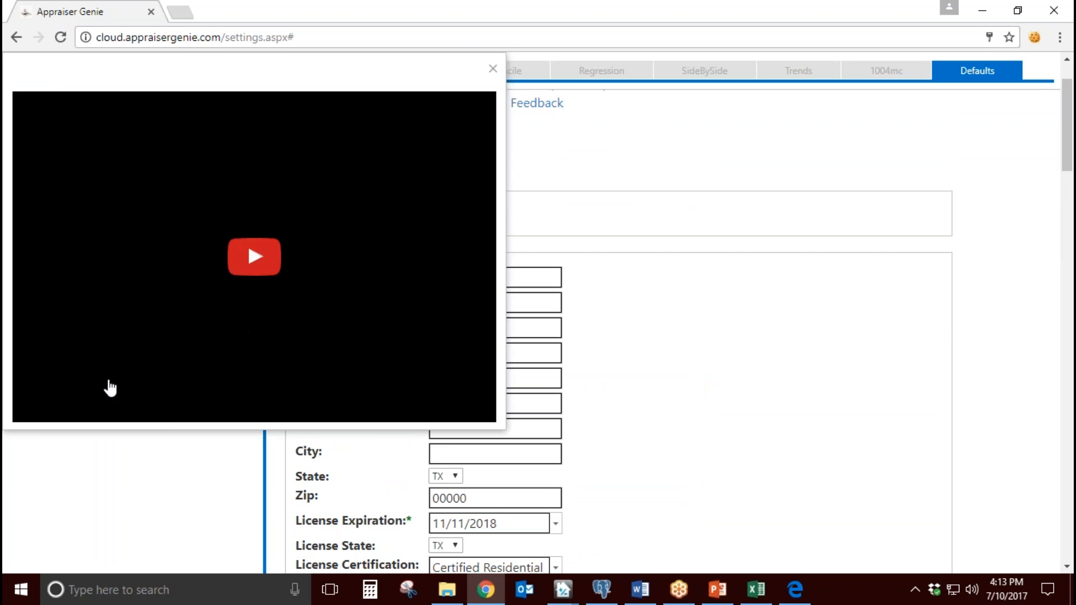
click(260, 262)
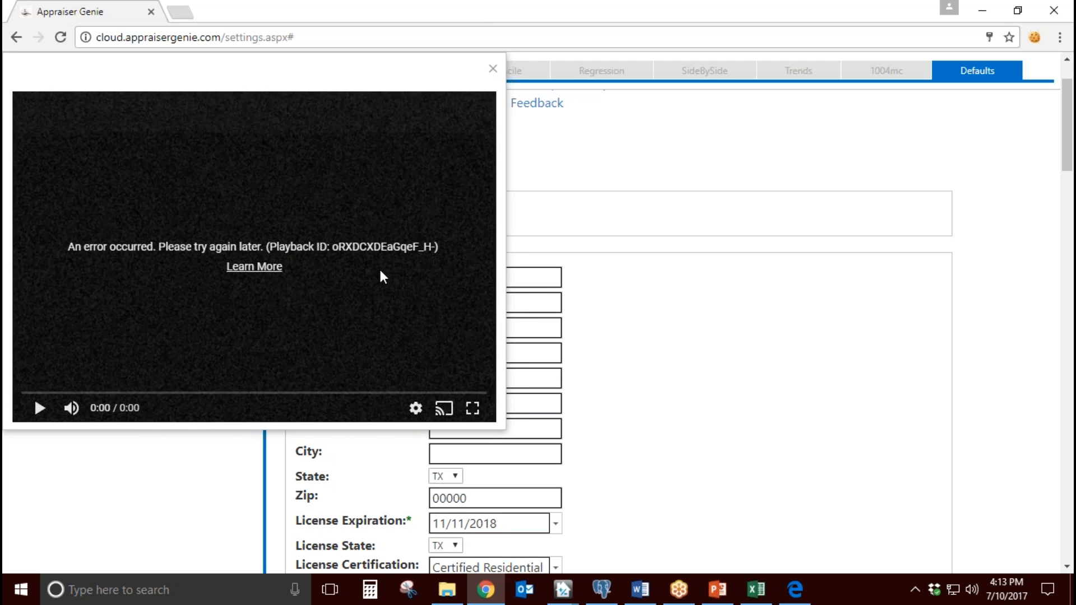
click(493, 68)
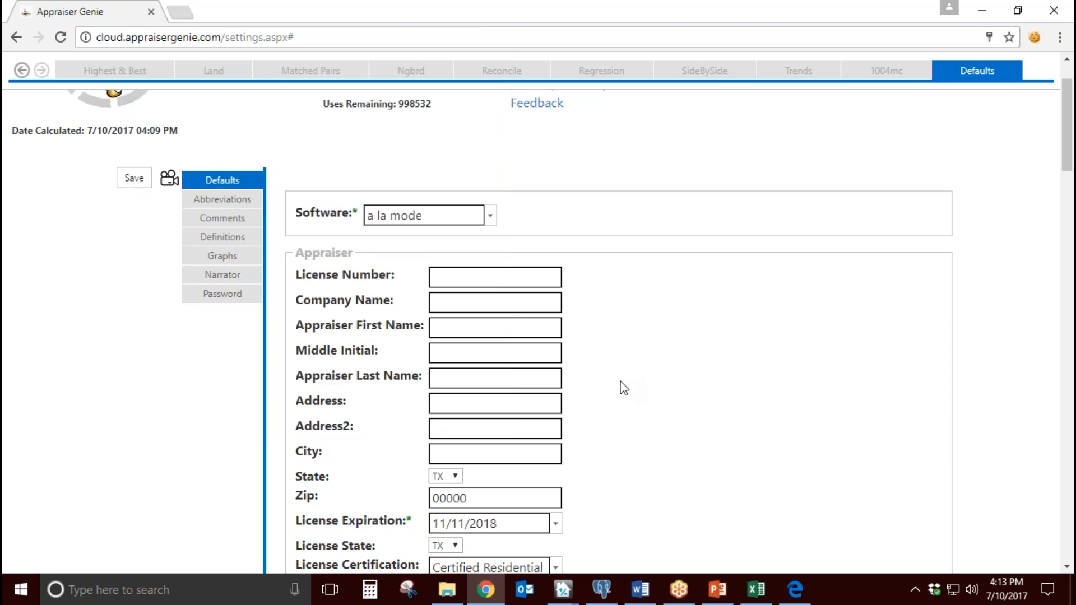
Step: Examine the MLS Acronyms section of the defaults, focusing on the first acronym, NTREIS
scroll(625, 388, down, 12)
scroll(349, 263, down, 6)
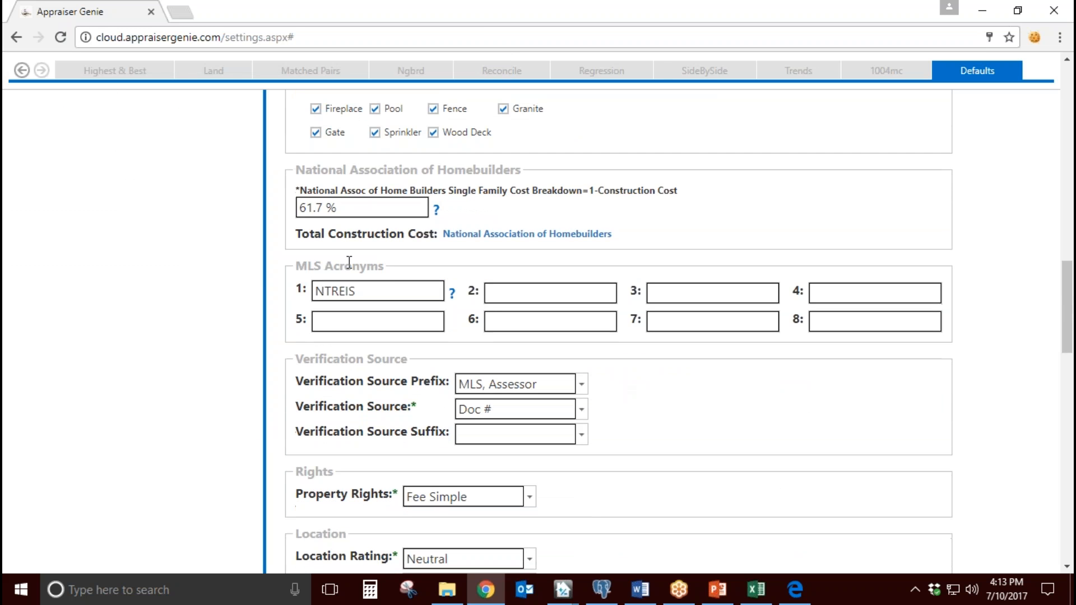
mouse_move(394, 270)
mouse_down()
mouse_move(337, 266)
mouse_move(396, 257)
mouse_move(396, 290)
mouse_up()
click(396, 292)
drag(396, 292, 290, 301)
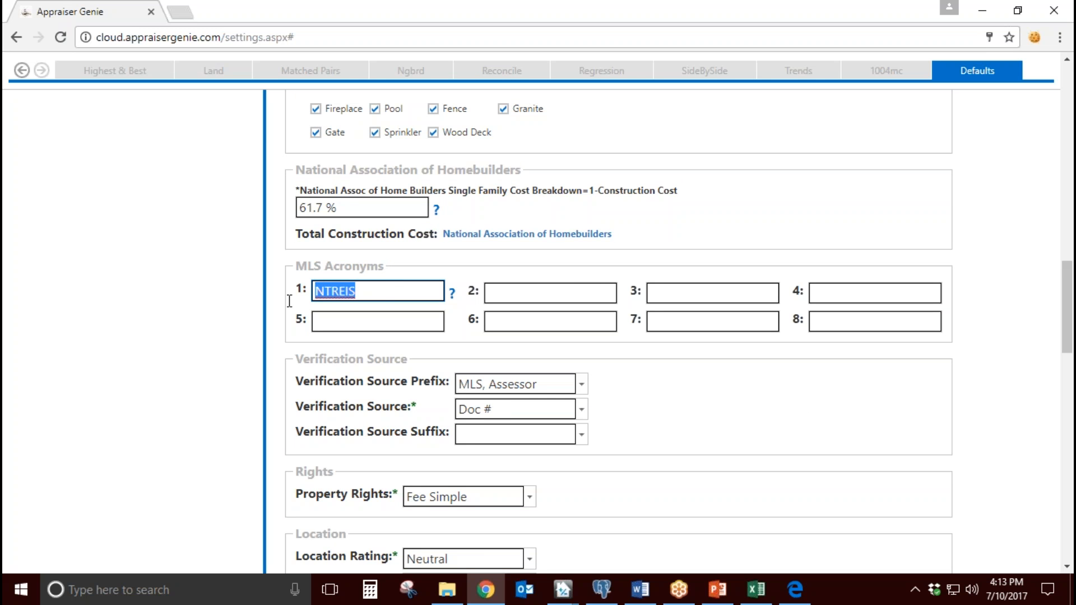
click(372, 293)
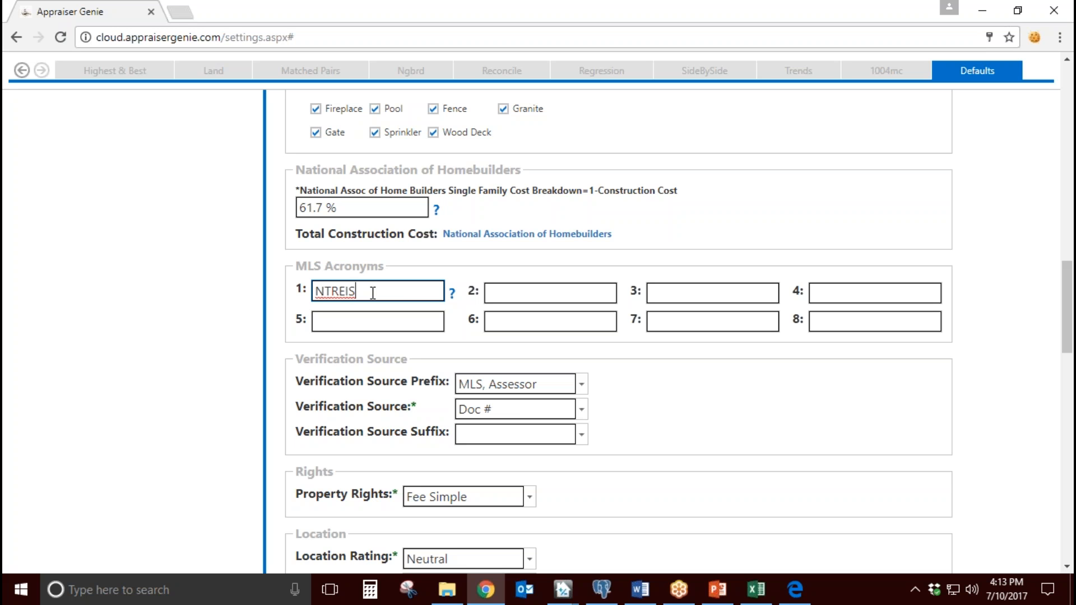
double_click(372, 292)
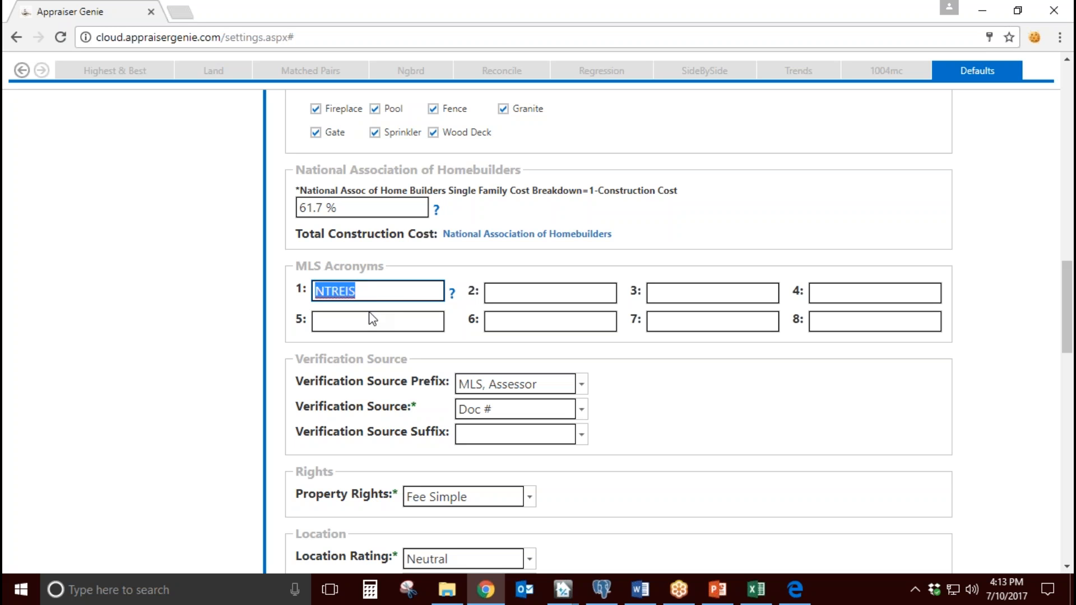
Step: Try sample acronyms such as ABOR and CRMLS as the second MLS acronym, and clear the entry
click(511, 299)
text(ABC)
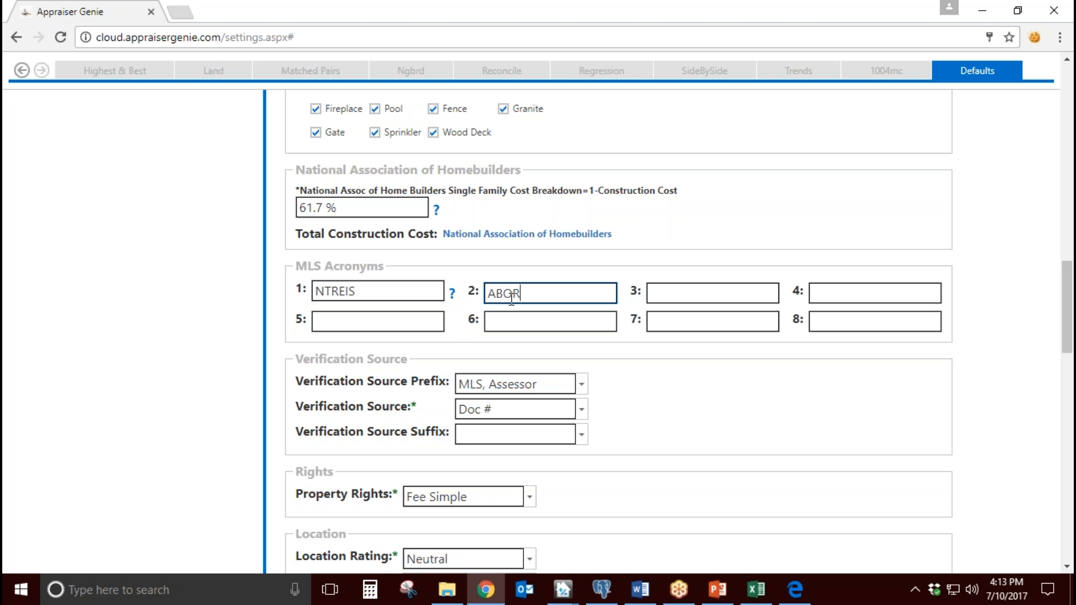
text(R)
drag(531, 293, 473, 300)
text(CRMLS)
drag(542, 298, 428, 297)
text(CRMLS)
key(BackSpace)
key(BackSpace)
key(BackSpace)
key(BackSpace)
key(BackSpace)
text(EColorado)
drag(588, 293, 486, 292)
key(BackSpace)
Step: Look over the unused MLS acronym fields
click(816, 298)
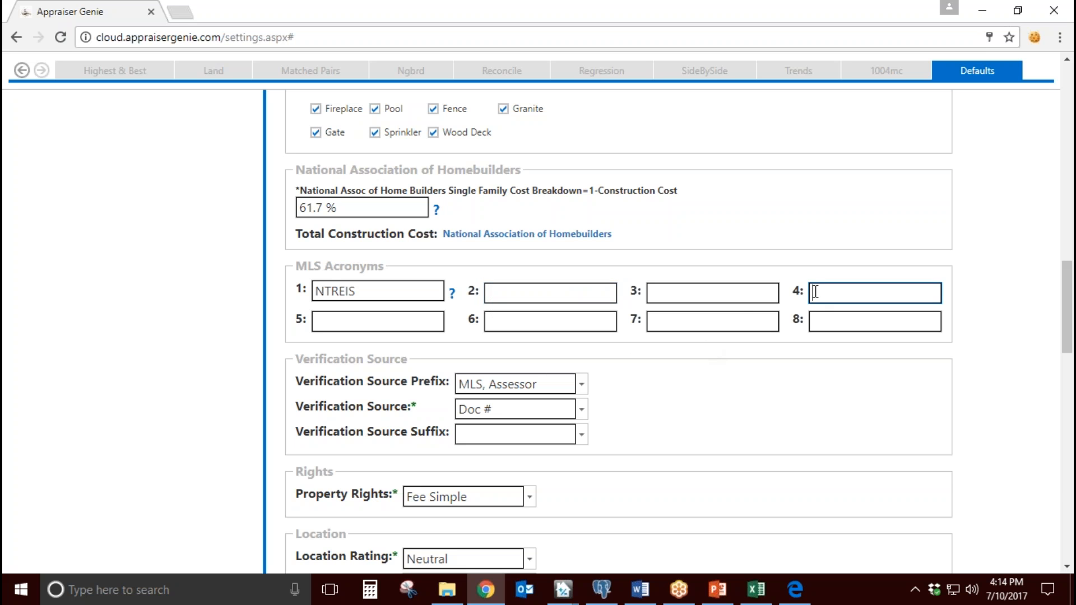
click(823, 321)
click(741, 318)
click(712, 291)
click(583, 294)
click(582, 319)
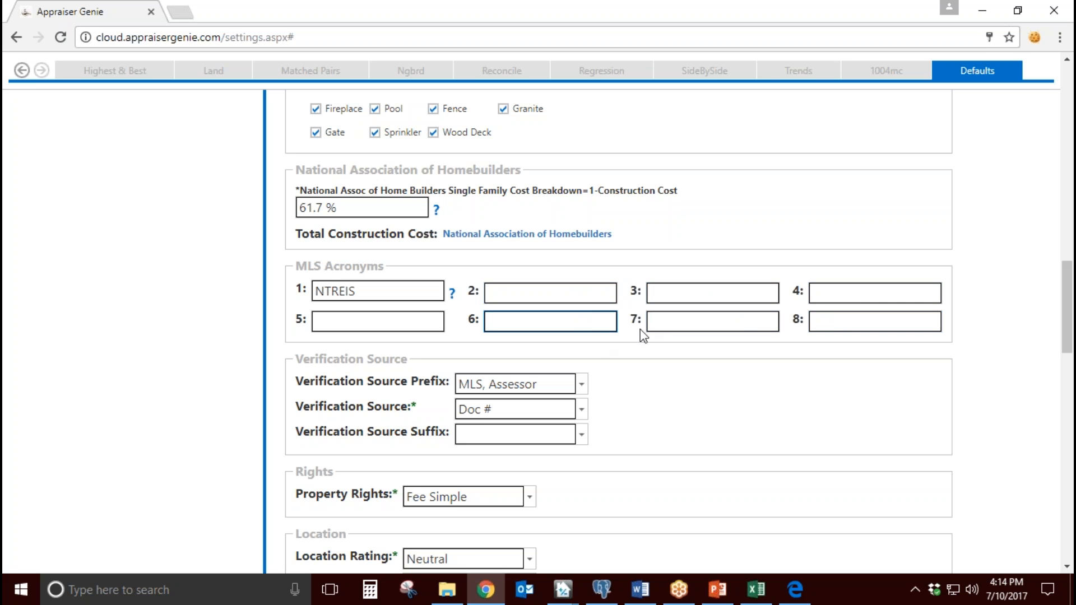
Step: Examine the Verification Source, Rights, Location and View defaults, including the Verification Source Prefix and Verification Source
scroll(639, 328, down, 4)
drag(310, 122, 449, 136)
drag(303, 236, 329, 238)
drag(309, 297, 348, 298)
click(320, 385)
double_click(320, 386)
click(616, 381)
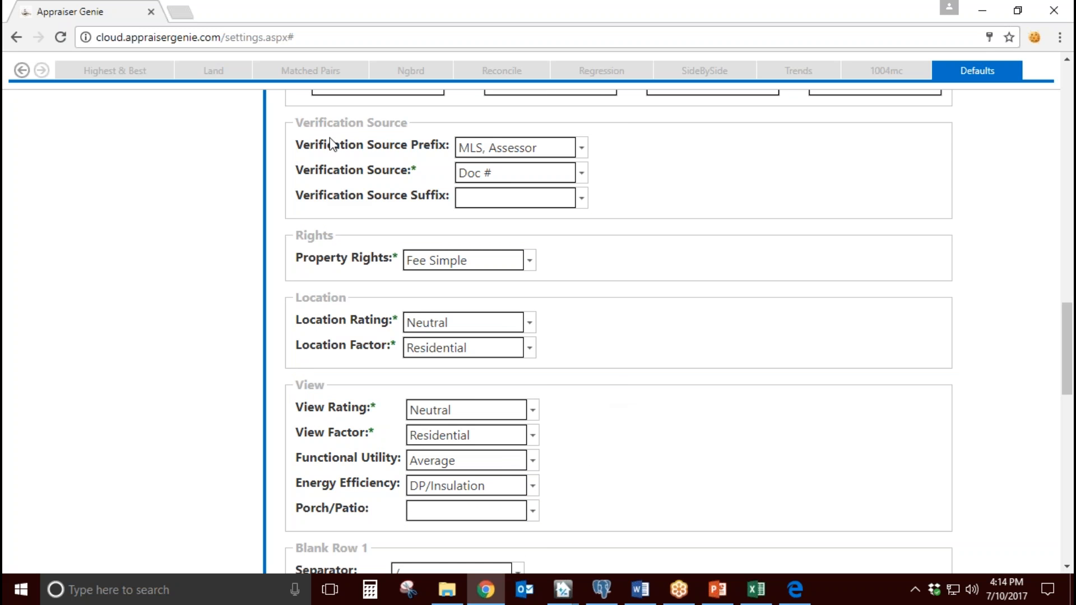
drag(332, 145, 418, 147)
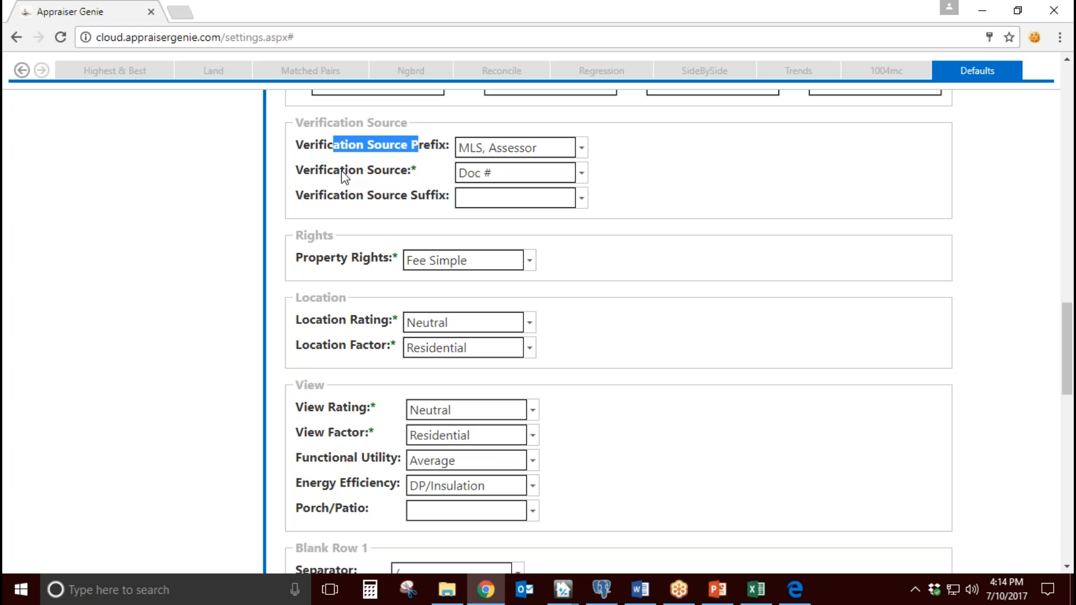
drag(340, 171, 404, 171)
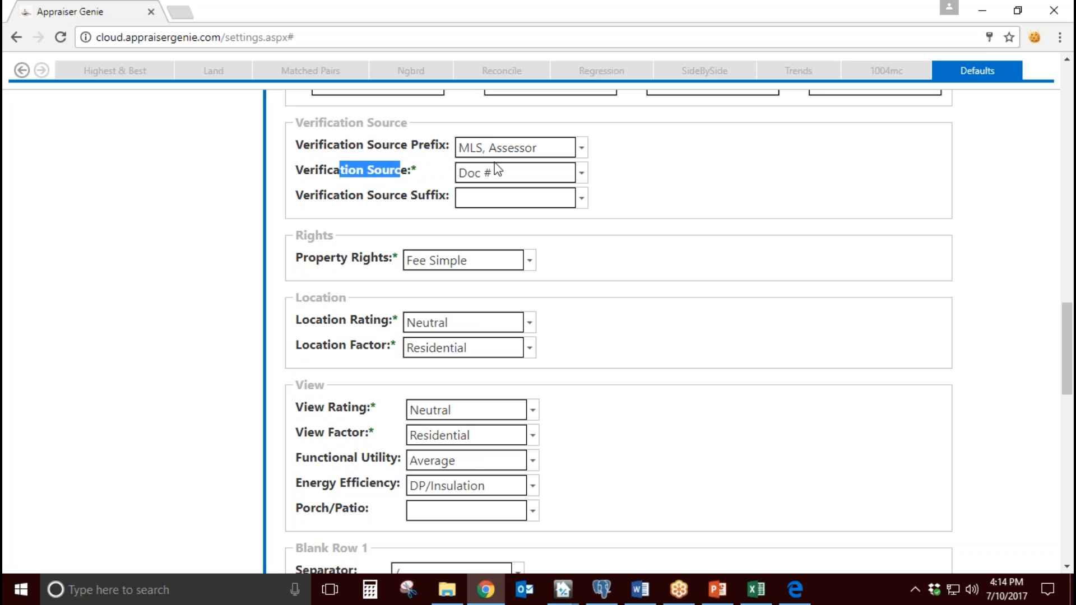
click(452, 176)
Step: Switch to the TOTAL report, try "MLS, Assessor / Doc #" as the first comparable's verification source, and clear it
mouse_move(562, 589)
click(582, 543)
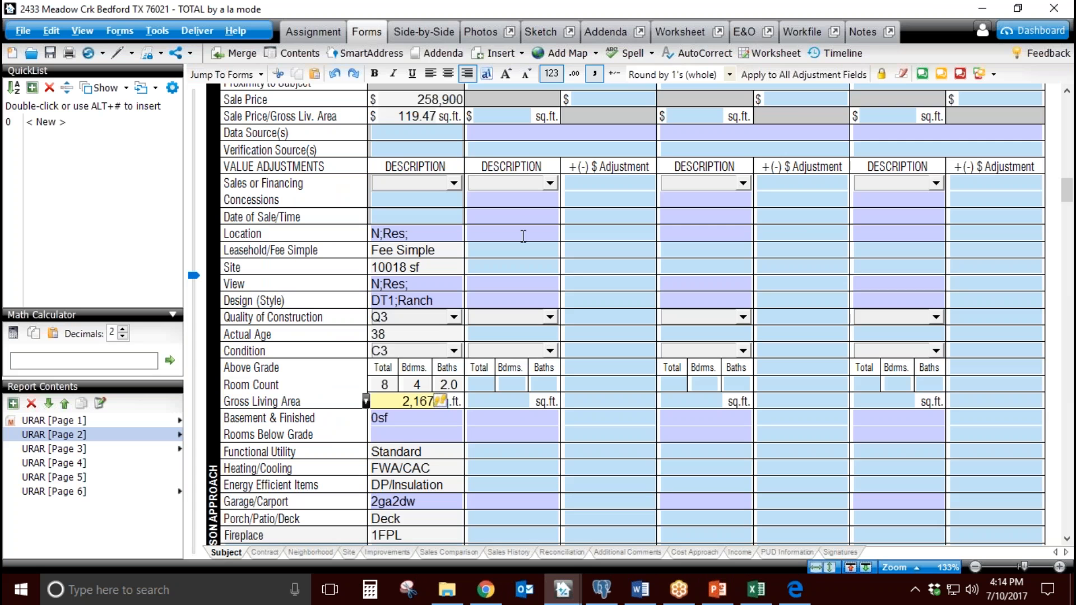
click(529, 150)
text(MLS, Asdse)
key(BackSpace)
key(BackSpace)
key(BackSpace)
text(sessor )
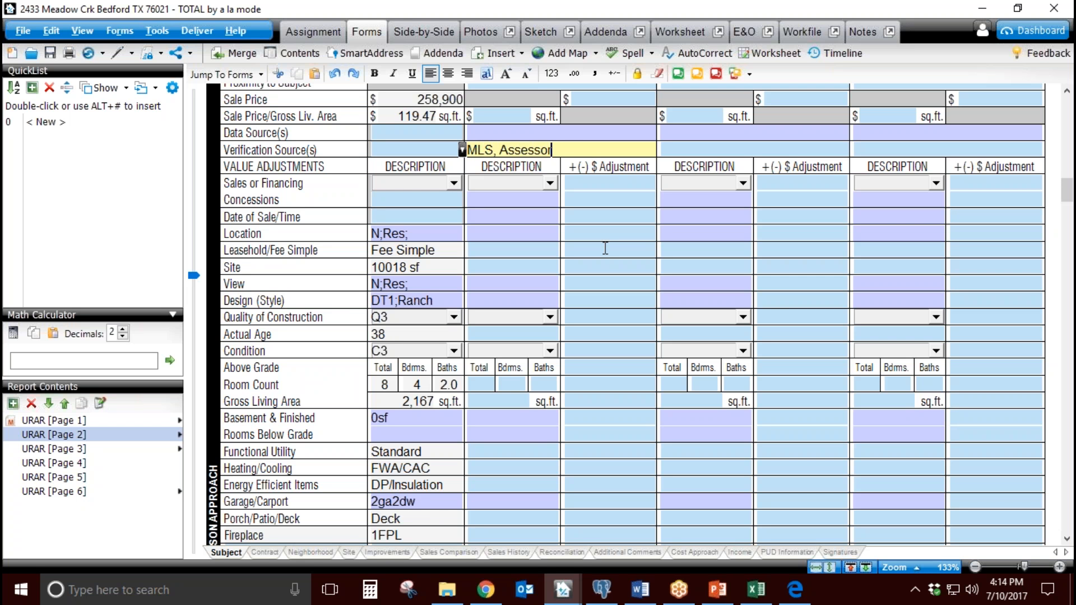
text(/ Doc #)
drag(618, 152, 470, 152)
key(Delete)
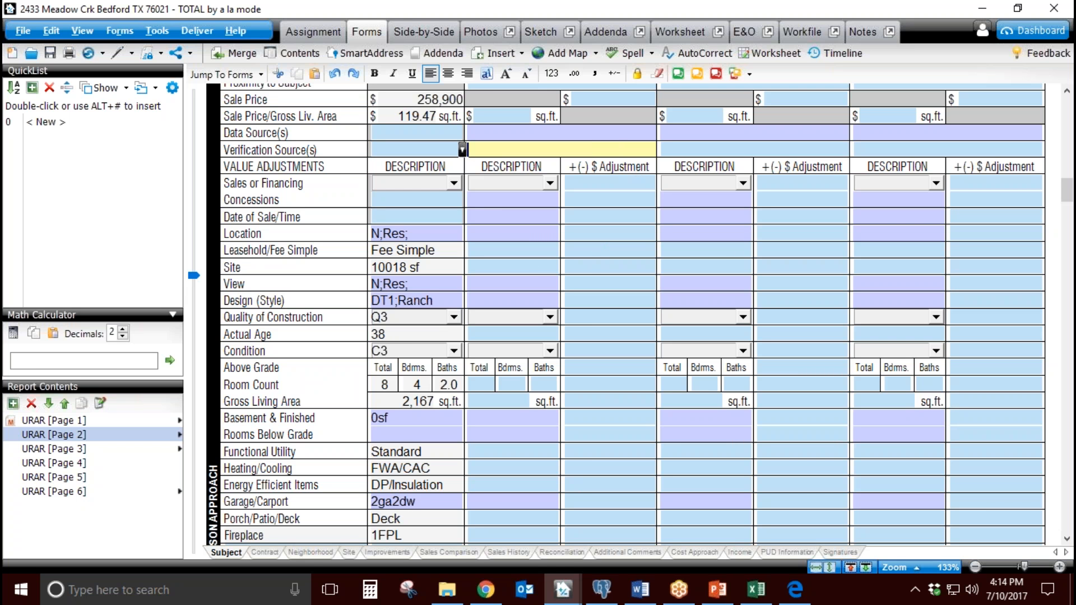
Step: Switch back to Appraiser Genie and review the Verification Source Suffix, Verification Source and Verification Source Prefix defaults
click(485, 589)
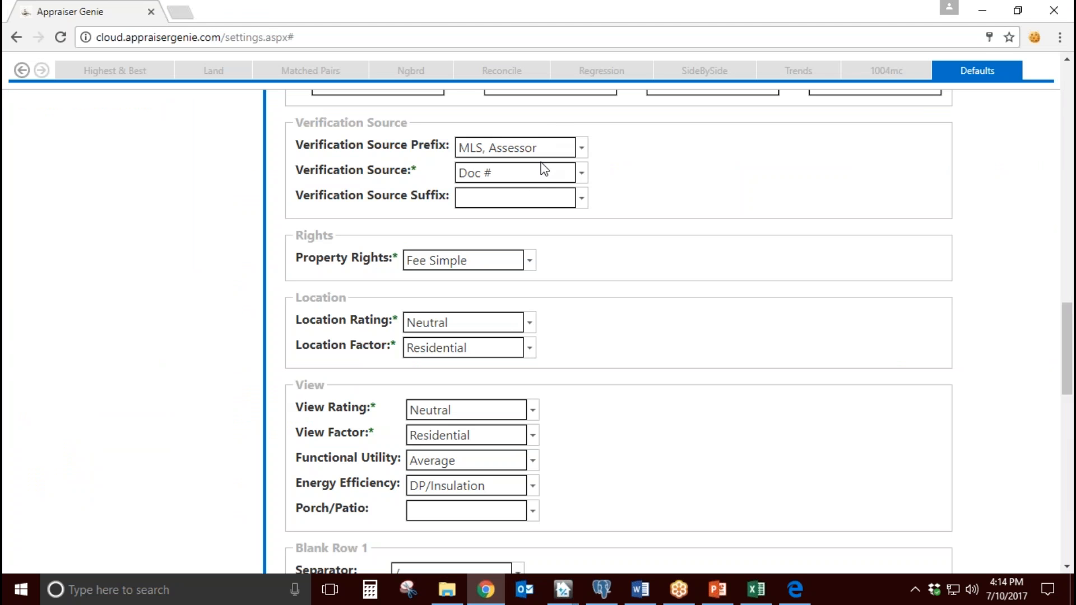
click(547, 193)
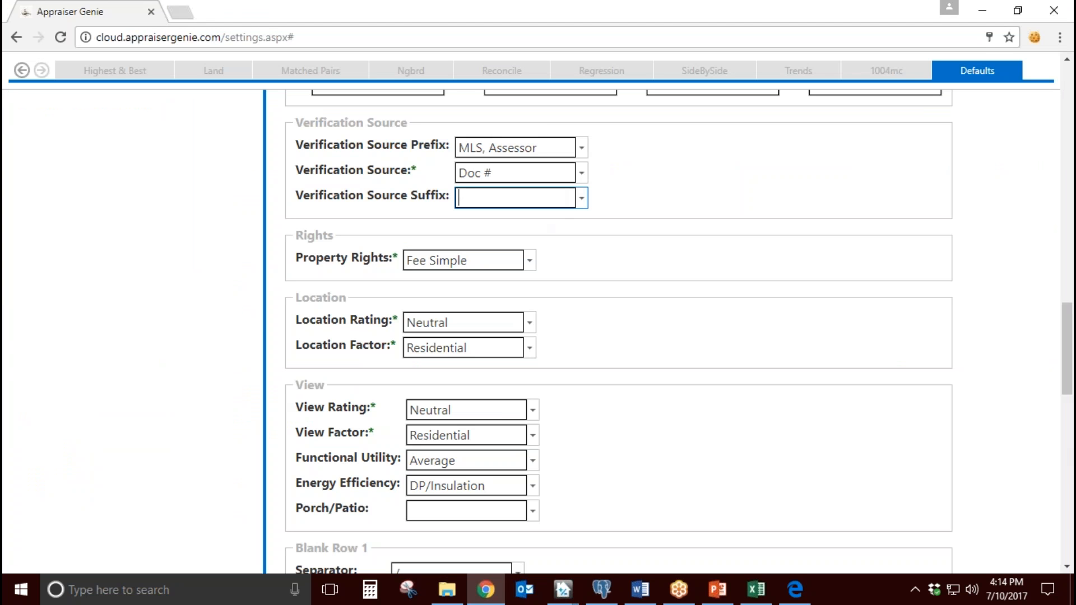
click(547, 174)
click(557, 147)
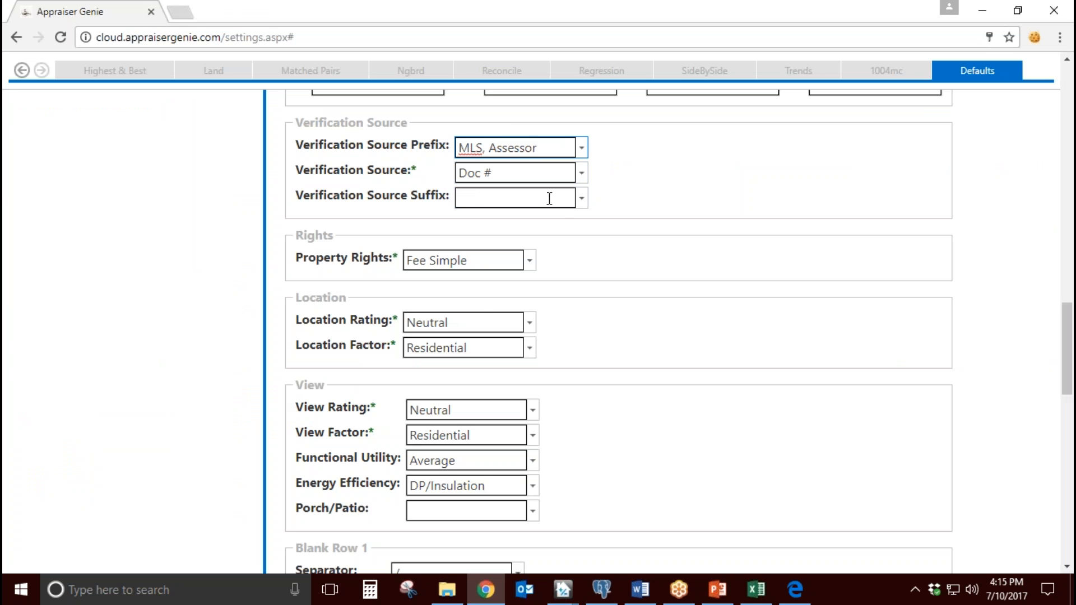
Step: Try "NDC Data" as the Verification Source Suffix, and clear the entry
click(581, 197)
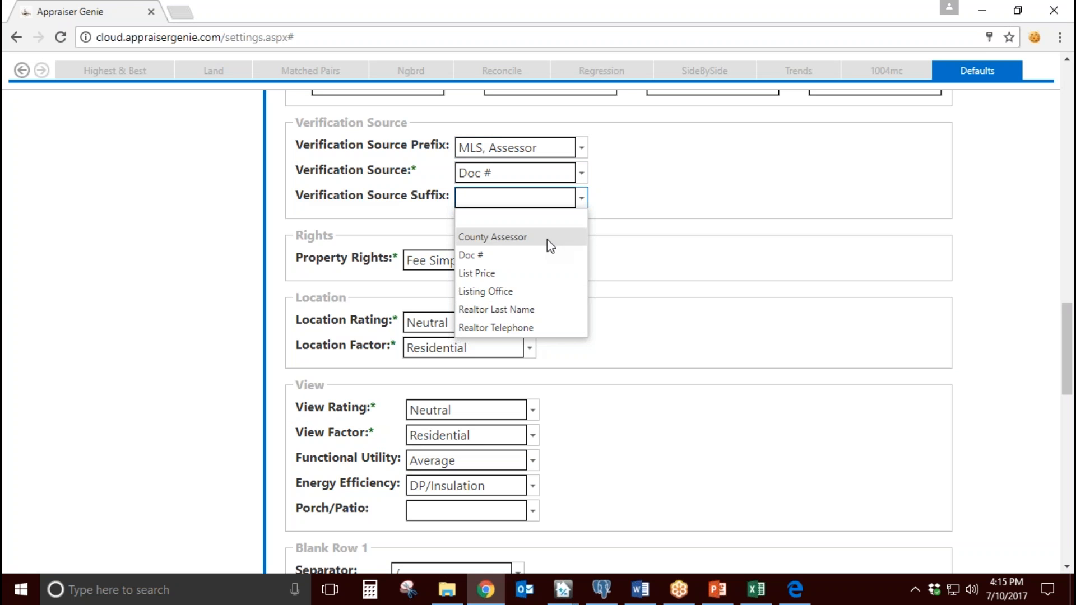
text(N)
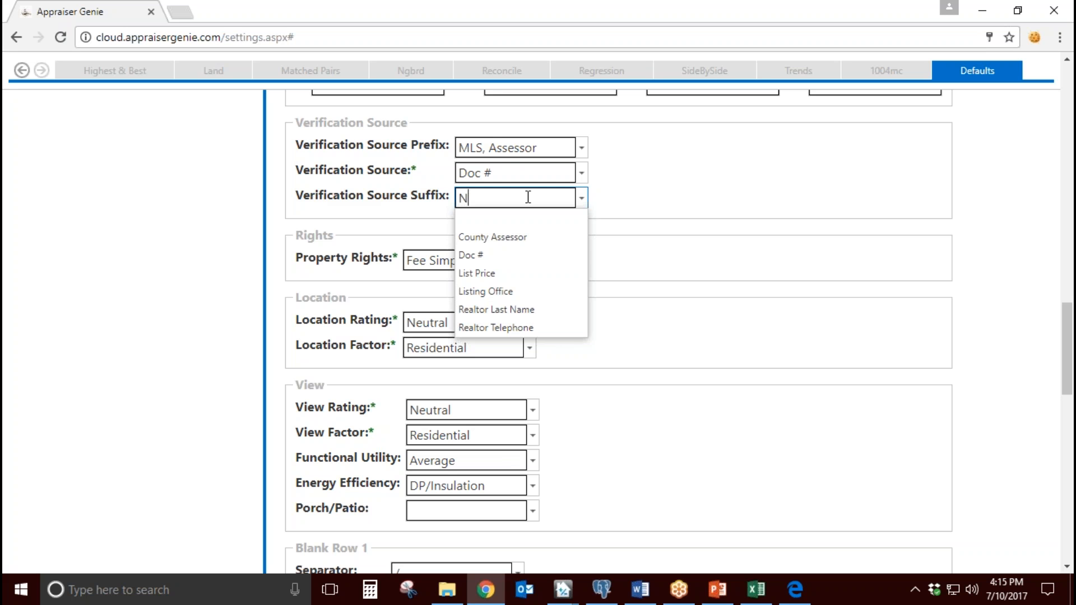
text(DC Data)
key(BackSpace)
key(BackSpace)
key(BackSpace)
key(BackSpace)
key(BackSpace)
key(BackSpace)
key(BackSpace)
key(BackSpace)
Step: Examine the Energy Efficiency default in the View settings
scroll(744, 272, down, 1)
scroll(744, 276, down, 3)
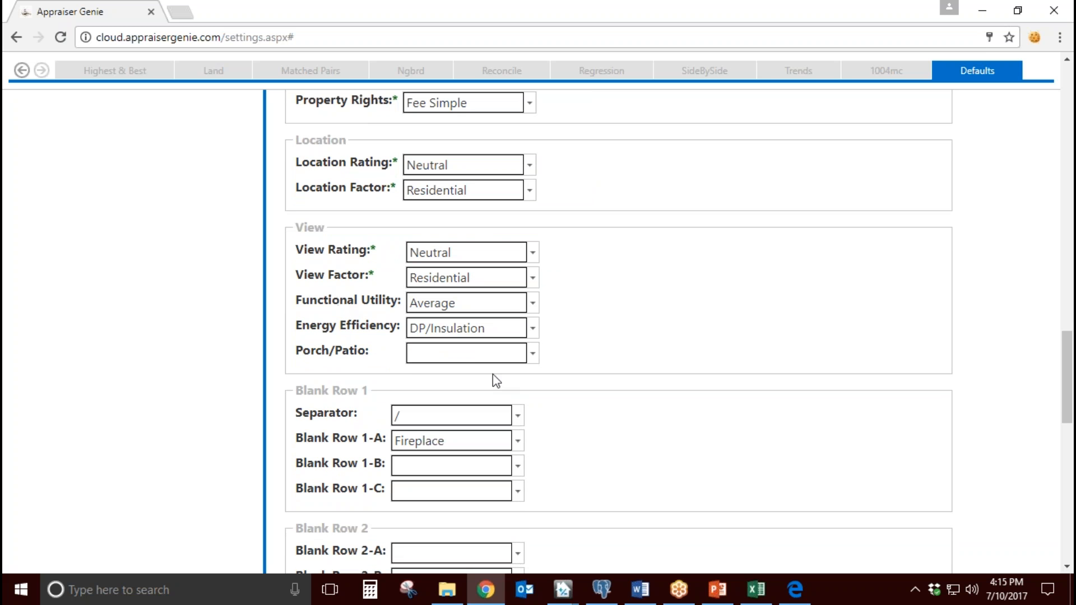
drag(309, 325, 384, 326)
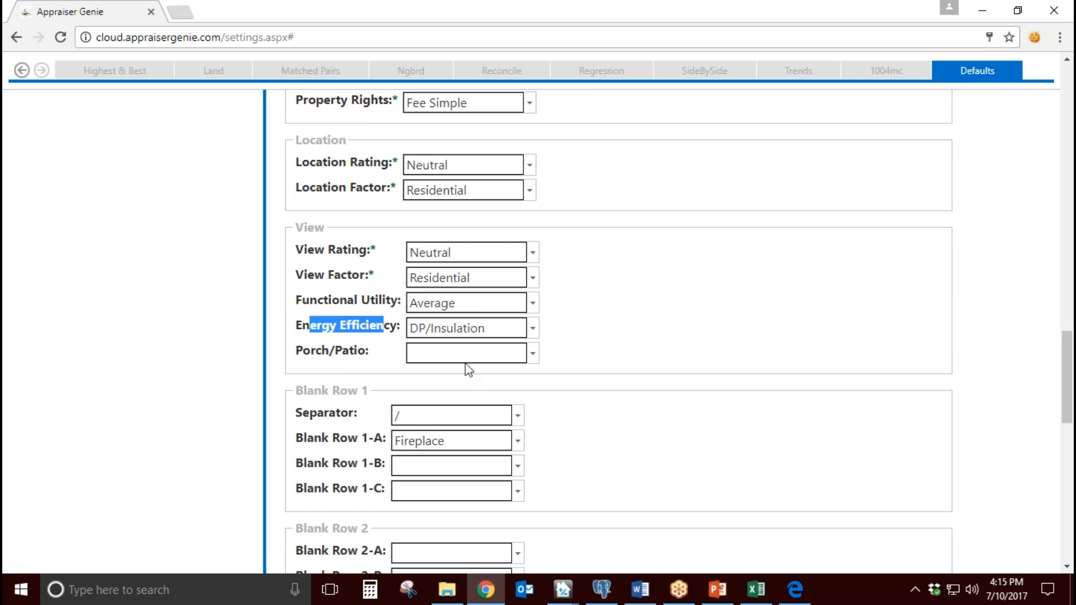
drag(485, 329, 405, 318)
key(ctrl+c)
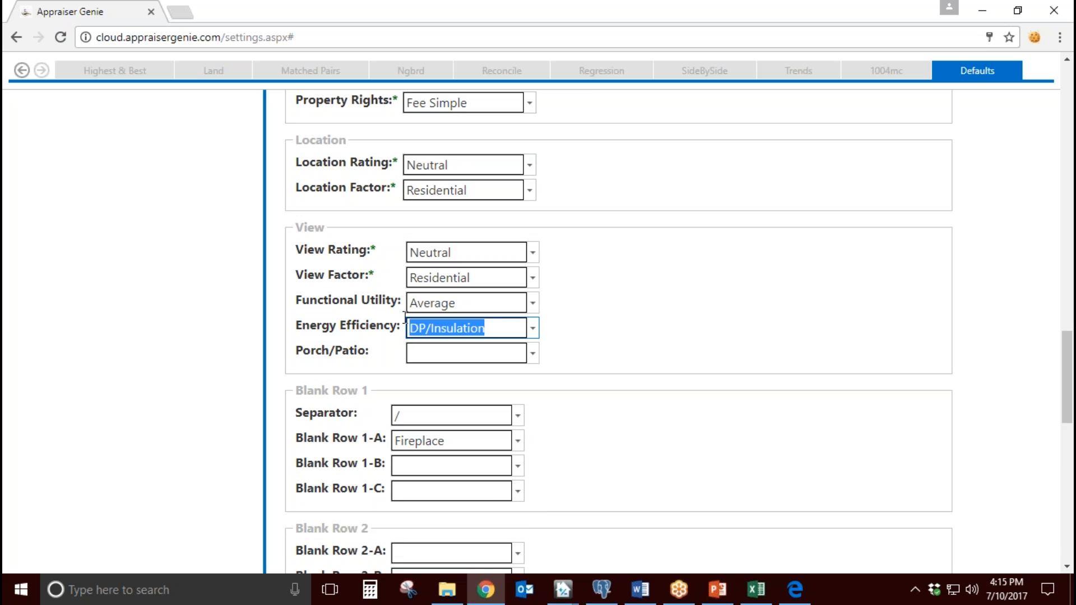
Step: Switch to the TOTAL report, try filling Energy Efficient Items for the first two comparables, and clear the entries
click(577, 592)
click(590, 541)
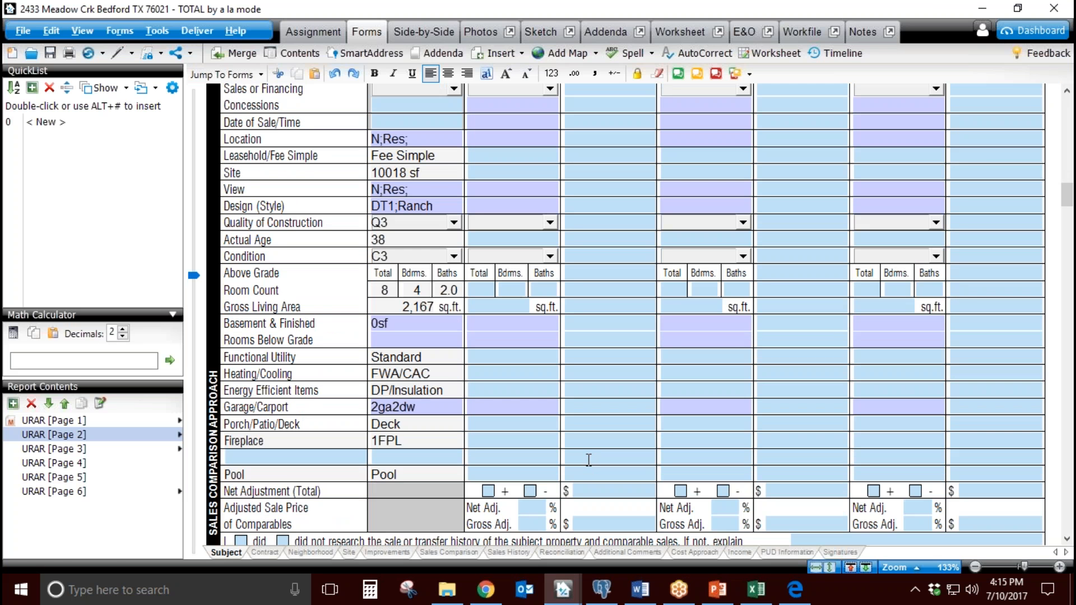
click(524, 389)
key(ctrl+v)
click(693, 392)
key(ctrl+v)
click(546, 391)
text(D)
click(742, 397)
key(Delete)
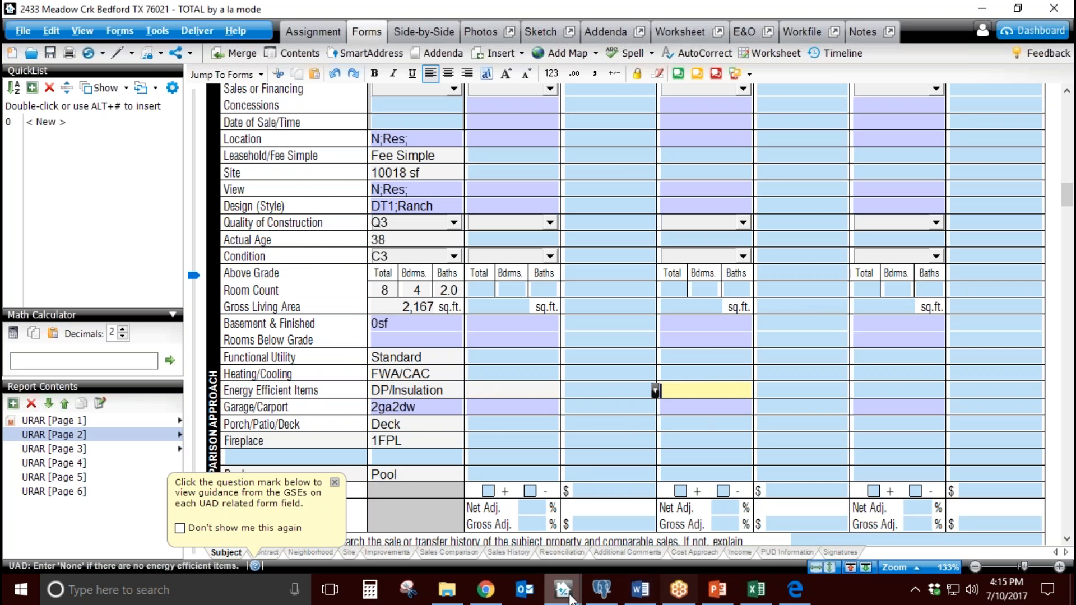
Step: Switch back to Appraiser Genie and look over the predefined Energy Efficiency choices, leaving the default as it is
click(504, 590)
click(532, 332)
drag(533, 355, 550, 371)
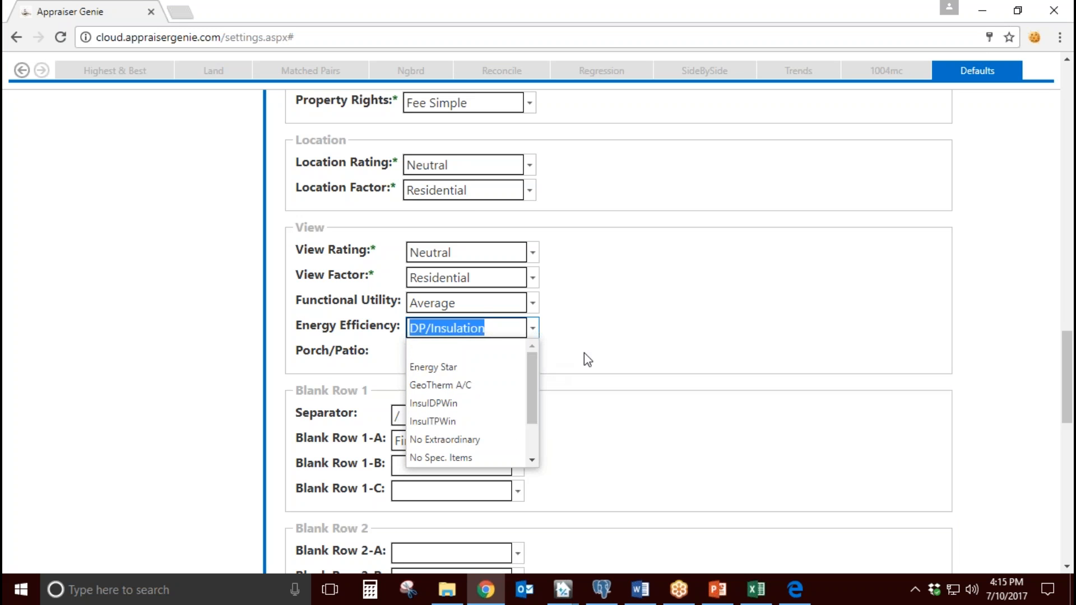
click(605, 348)
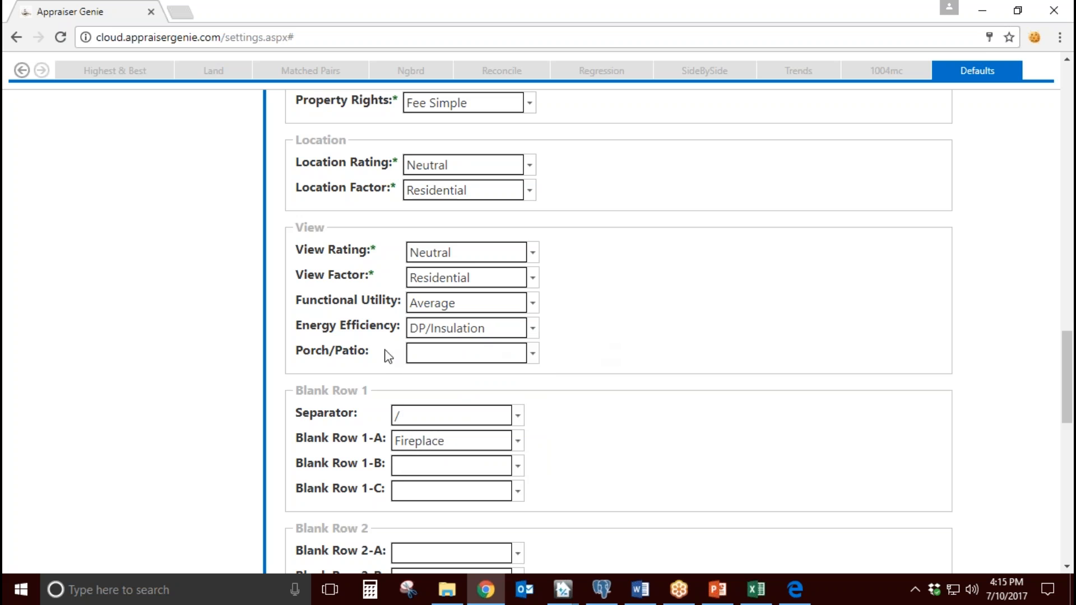
Step: Try "Cp/Cp" as the Porch/Patio default, and clear the entry
drag(378, 353, 517, 355)
click(516, 356)
click(535, 355)
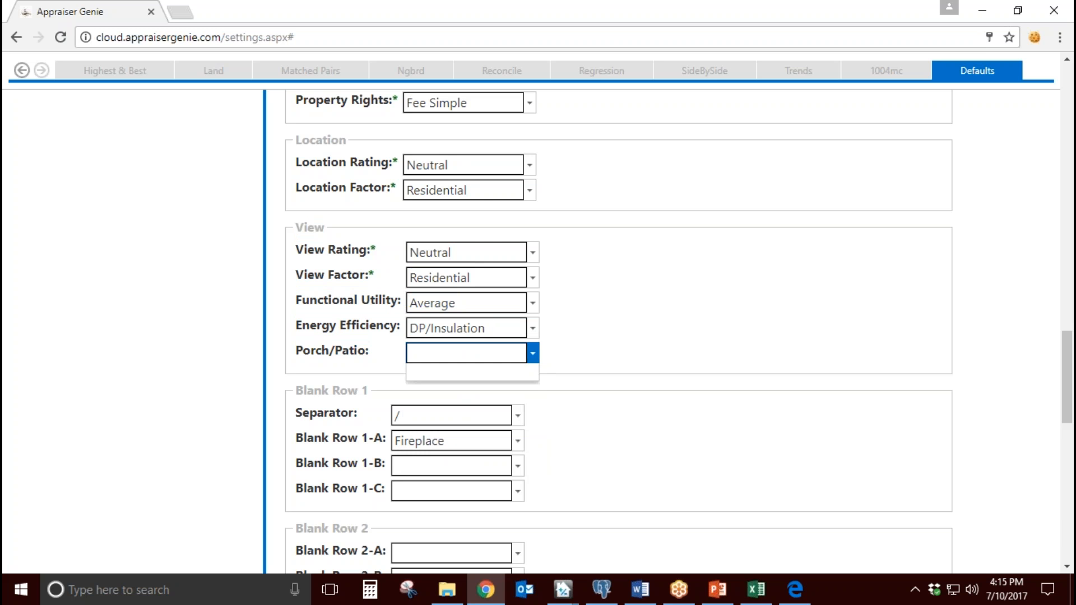
click(534, 355)
text(Cp)
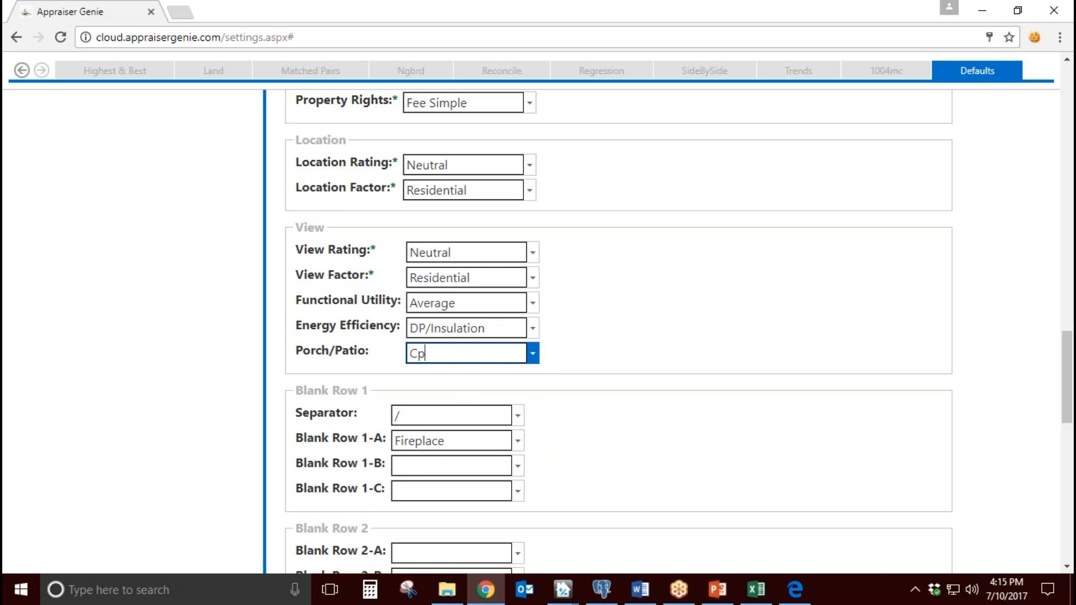
text(/Cp)
key(BackSpace)
key(BackSpace)
key(BackSpace)
key(BackSpace)
key(BackSpace)
click(637, 361)
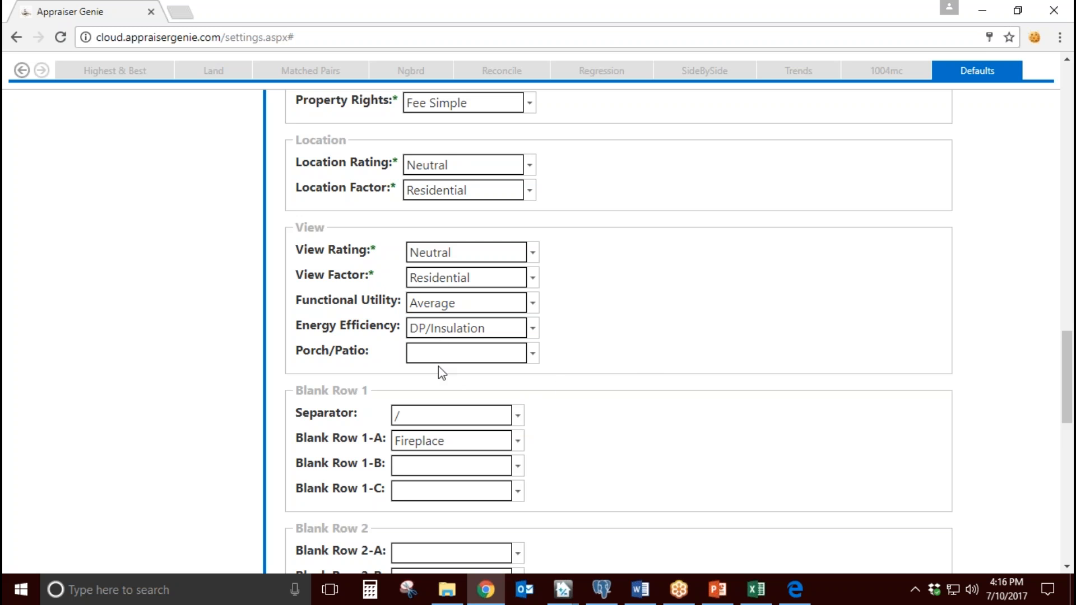
Step: Look over the Blank Row 1, Blank Row 2 and Blank Row 3 default groups
scroll(631, 349, down, 4)
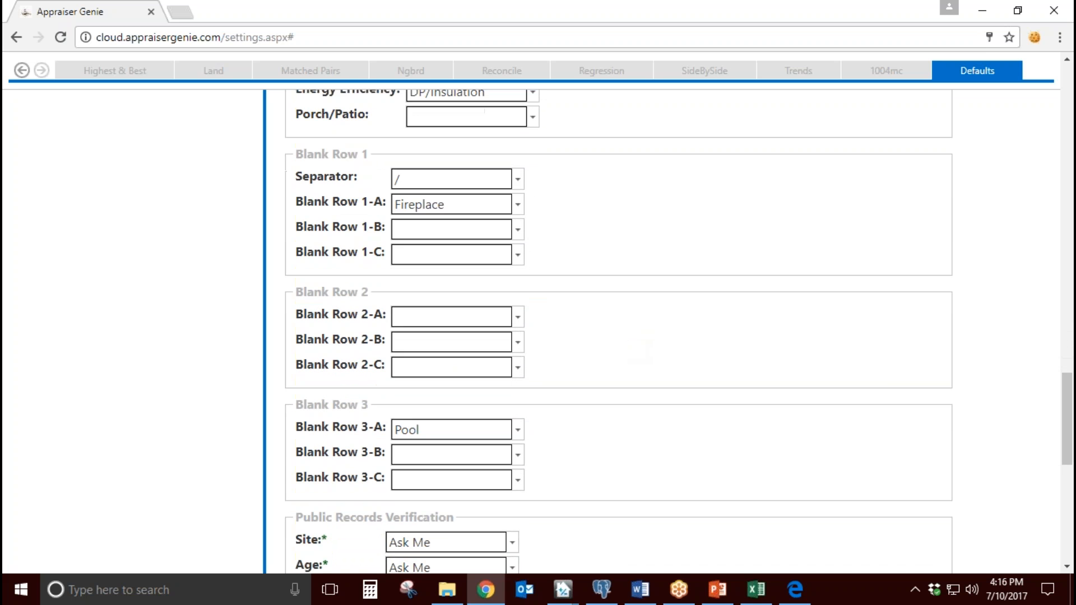
drag(303, 154, 371, 156)
drag(312, 288, 359, 288)
drag(321, 404, 370, 401)
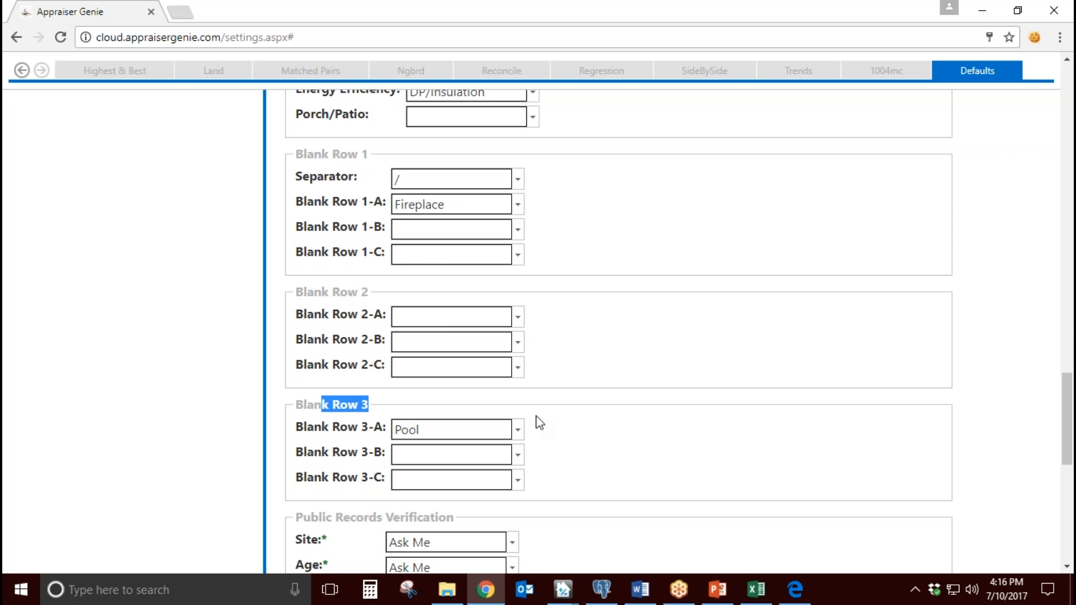
Step: Switch to the TOTAL report and examine the three customizable row labels below Porch/Patio/Deck in the sales comparison grid
mouse_move(562, 587)
click(574, 533)
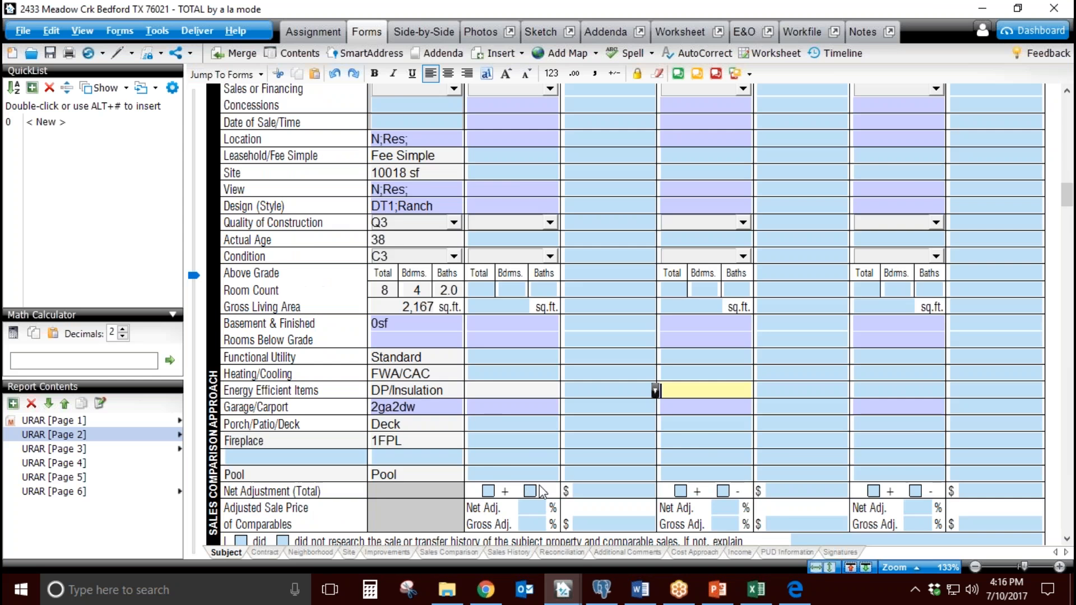
scroll(541, 492, down, 3)
click(263, 346)
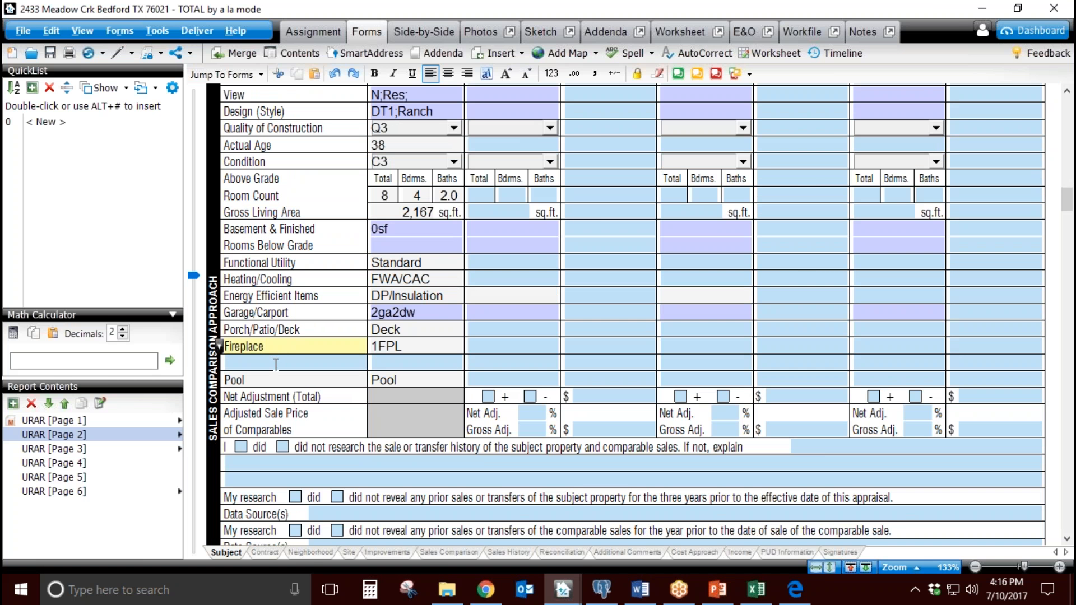
click(276, 365)
click(278, 378)
click(286, 346)
click(274, 381)
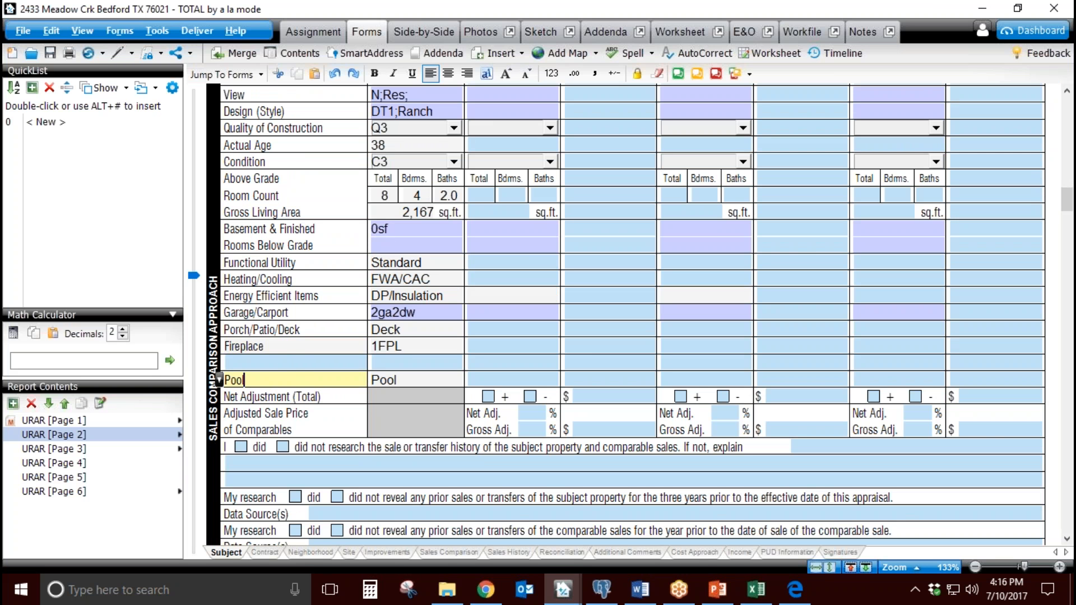
Step: Return to Appraiser Genie and compare the A, B and C entries of the blank rows, including Fireplace and Pool
click(485, 589)
drag(313, 153, 372, 158)
drag(386, 205, 382, 253)
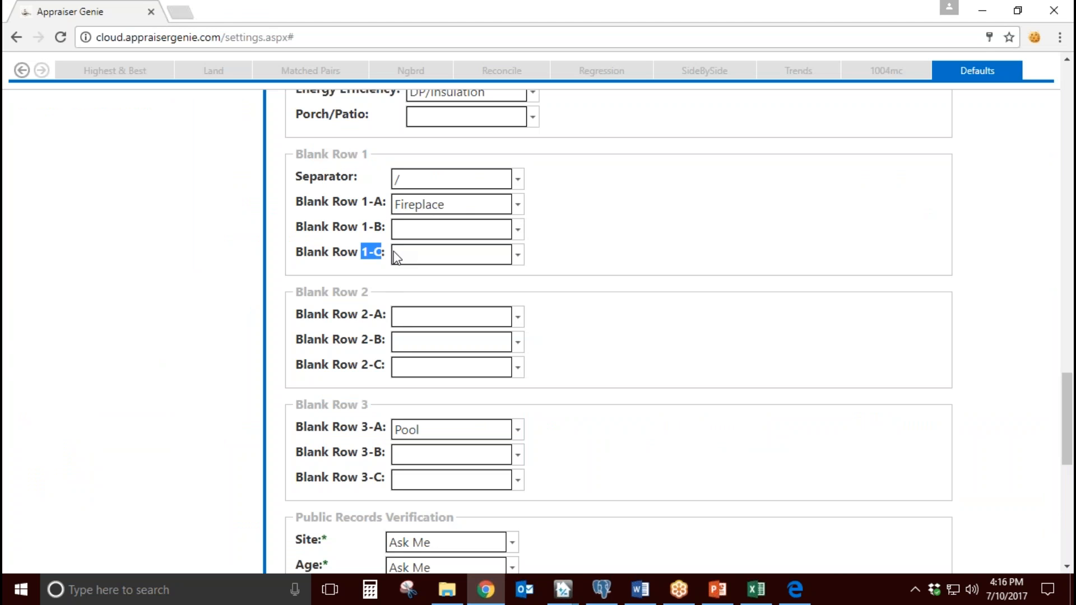
click(463, 207)
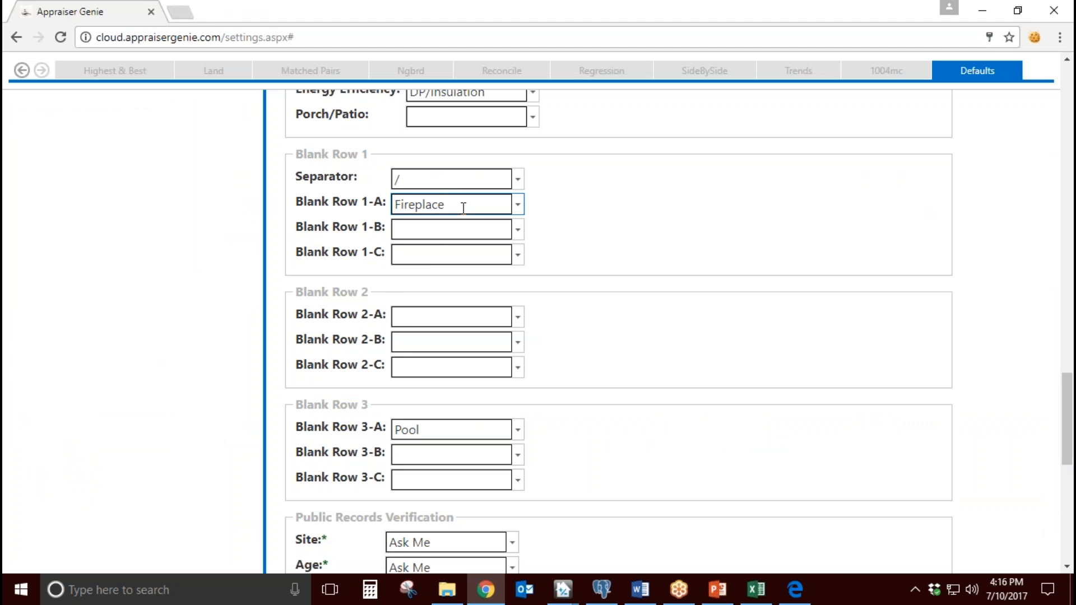
click(461, 317)
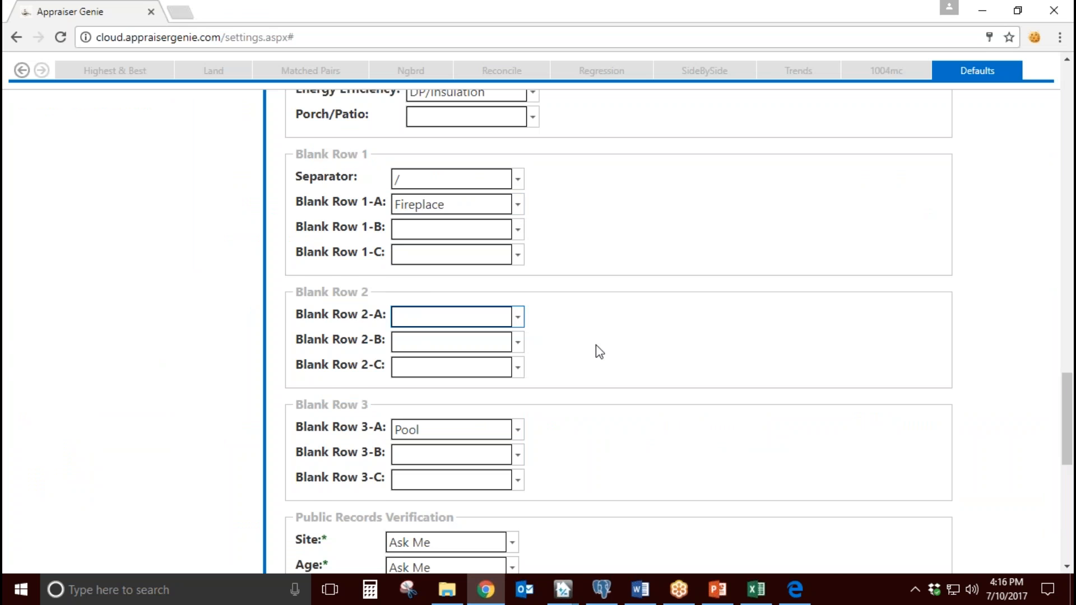
scroll(596, 345, down, 1)
drag(368, 329, 423, 351)
click(437, 347)
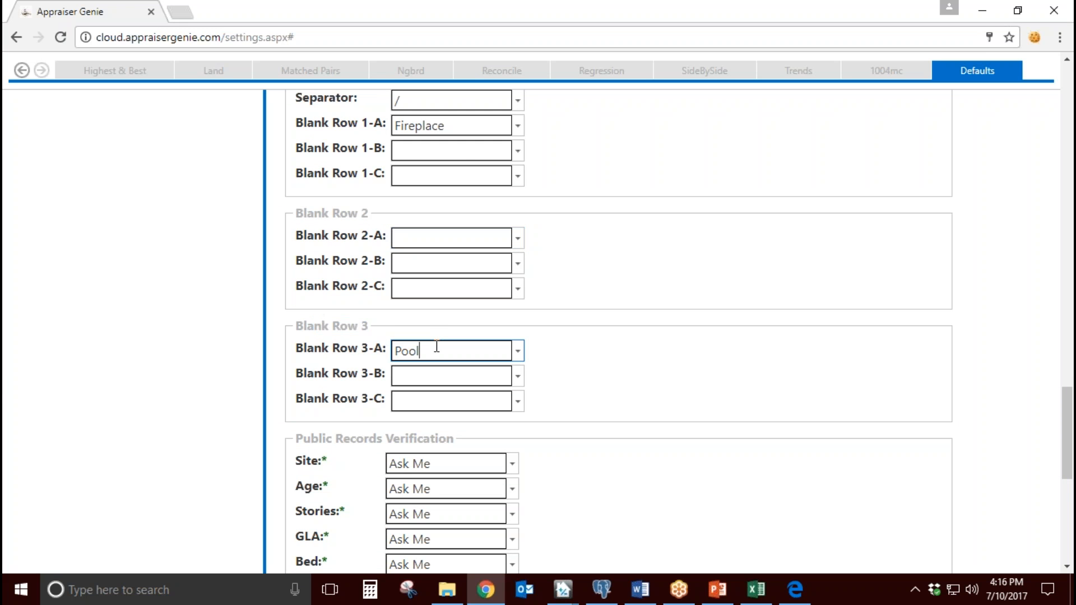
click(463, 126)
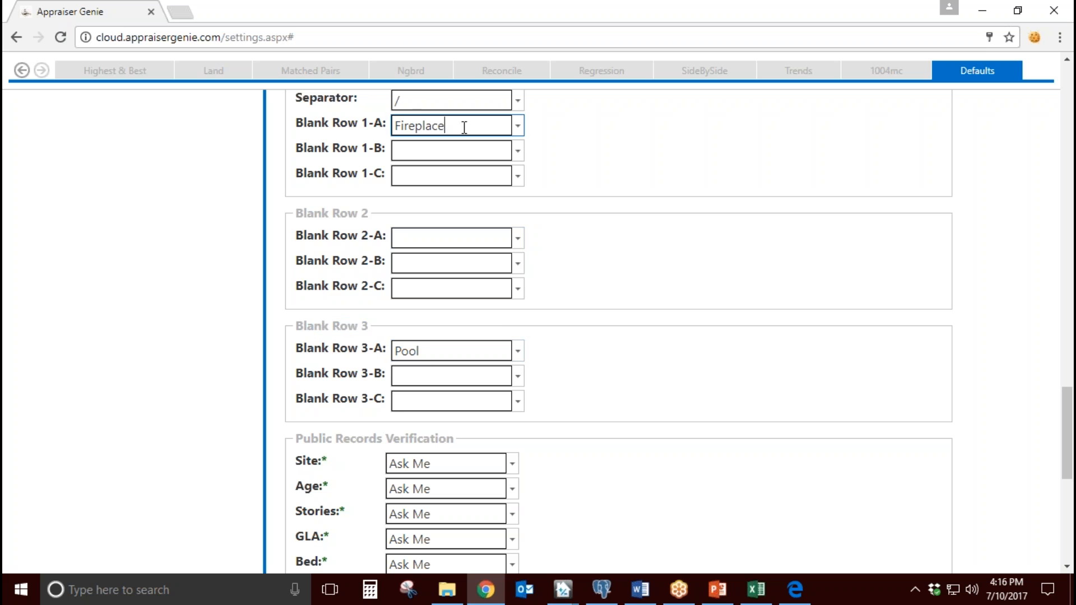
click(429, 358)
click(618, 335)
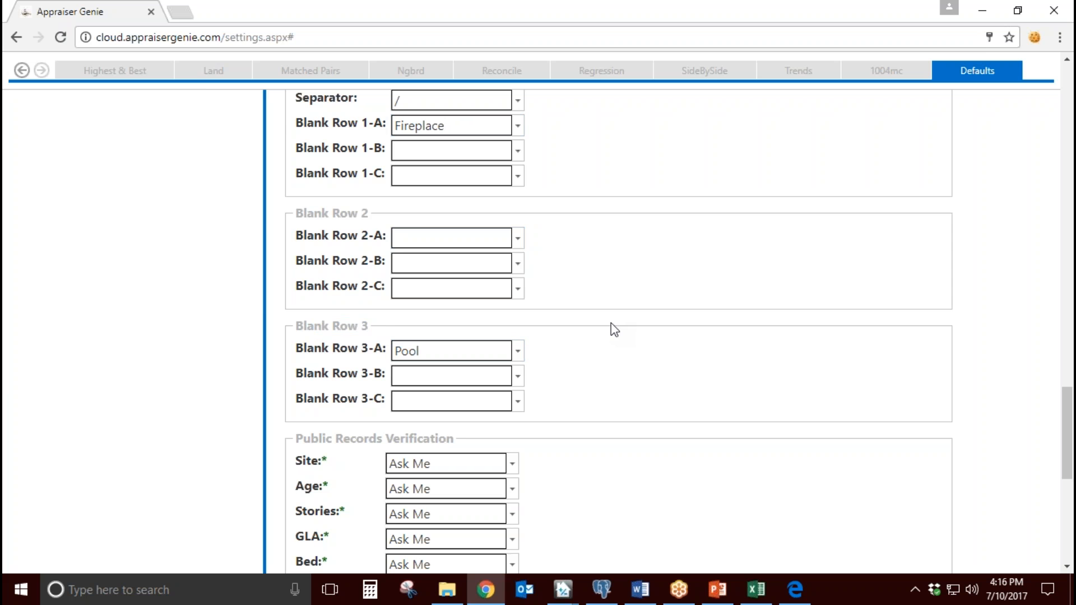
Step: Switch to the TOTAL report and inspect the Fireplace and Pool rows for the first two comparables and their labels
mouse_move(570, 598)
click(572, 521)
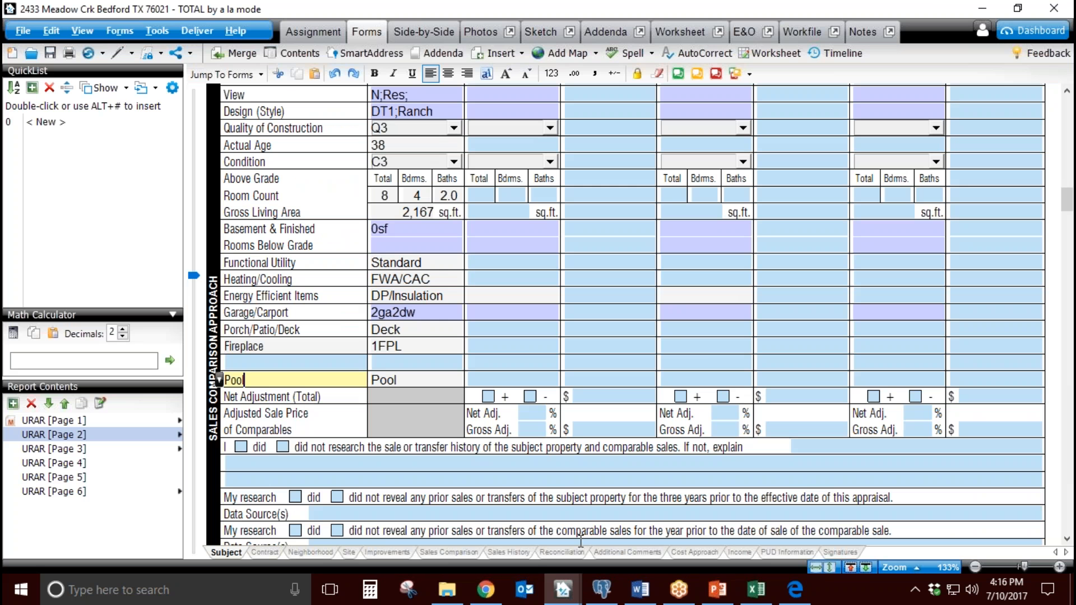
click(523, 345)
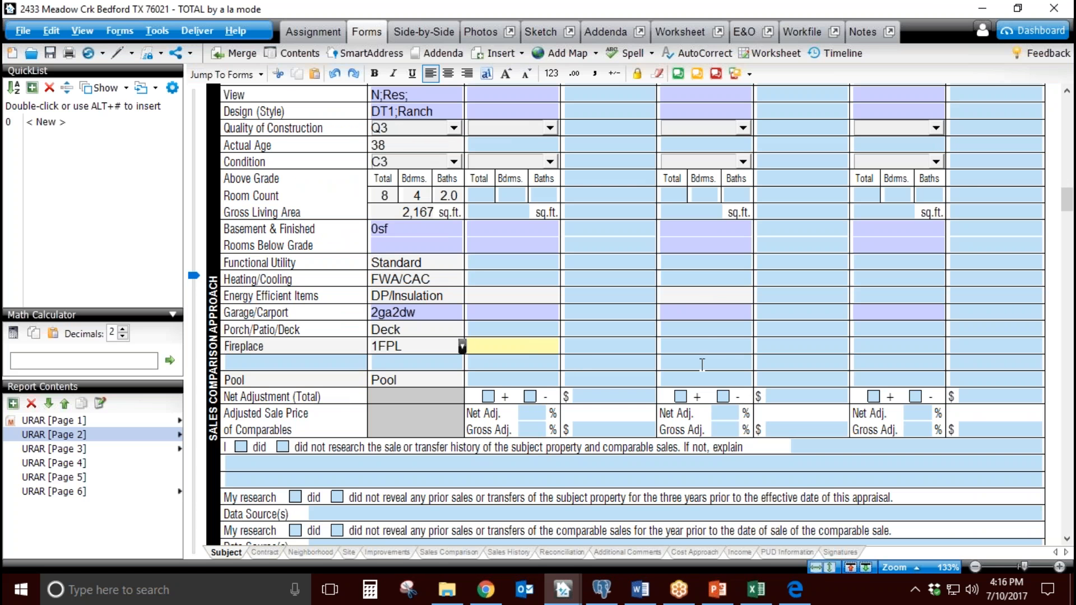
click(709, 344)
click(524, 379)
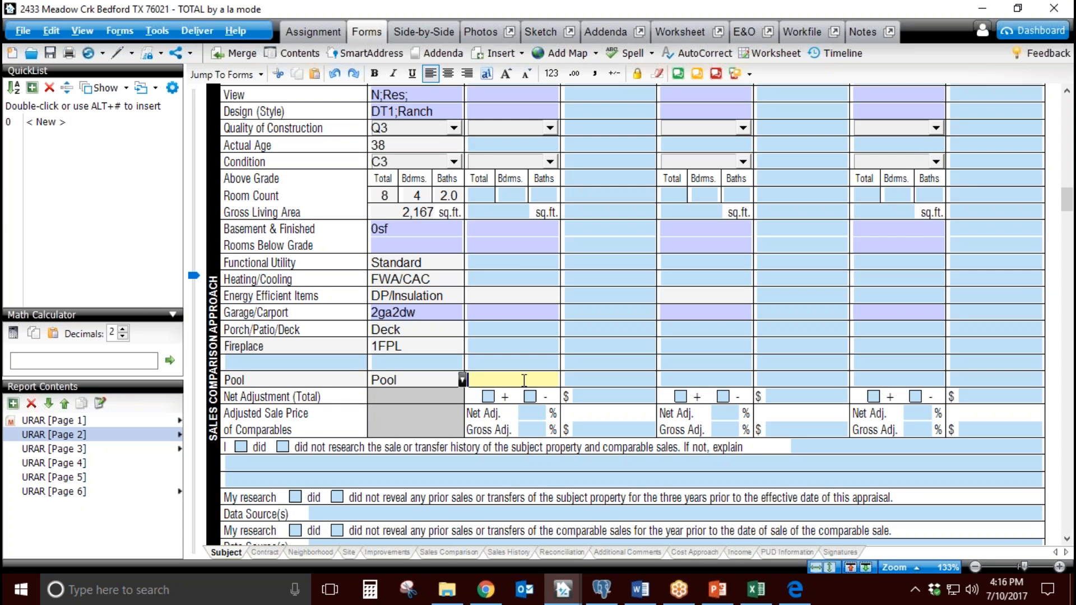
click(720, 380)
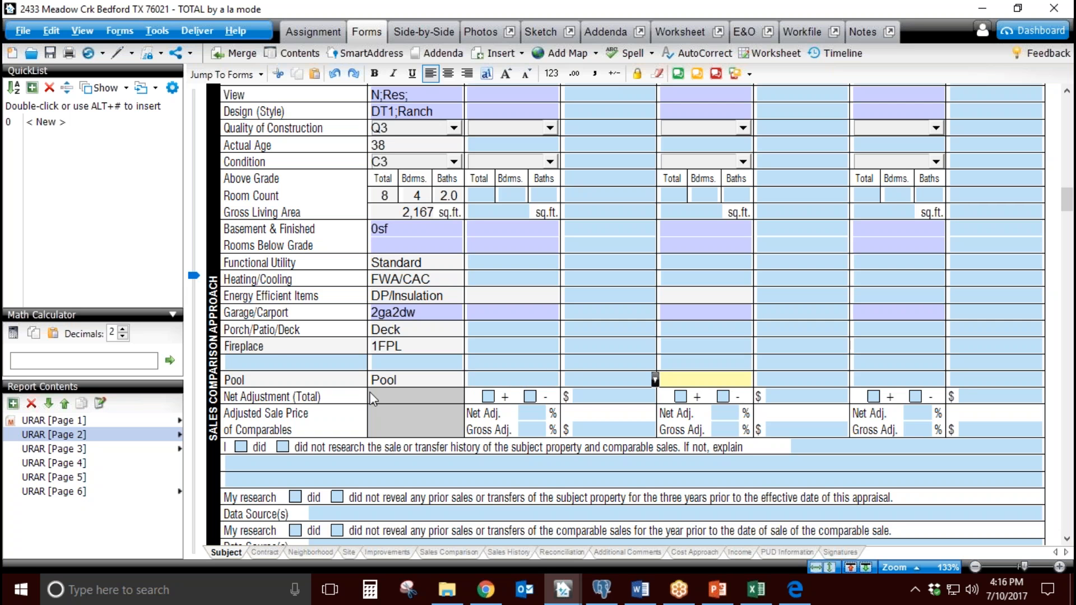
click(274, 349)
click(278, 379)
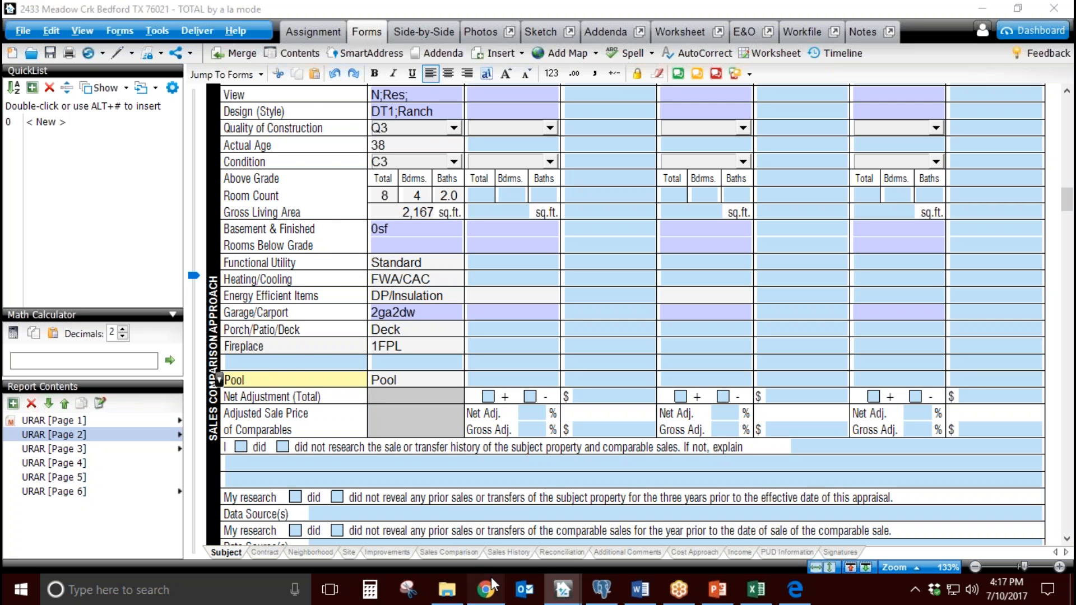
Step: Return to Appraiser Genie and look over the Public Records Verification fields, especially Site, Age, Stories and GLA
click(491, 576)
scroll(632, 431, down, 1)
scroll(631, 429, down, 4)
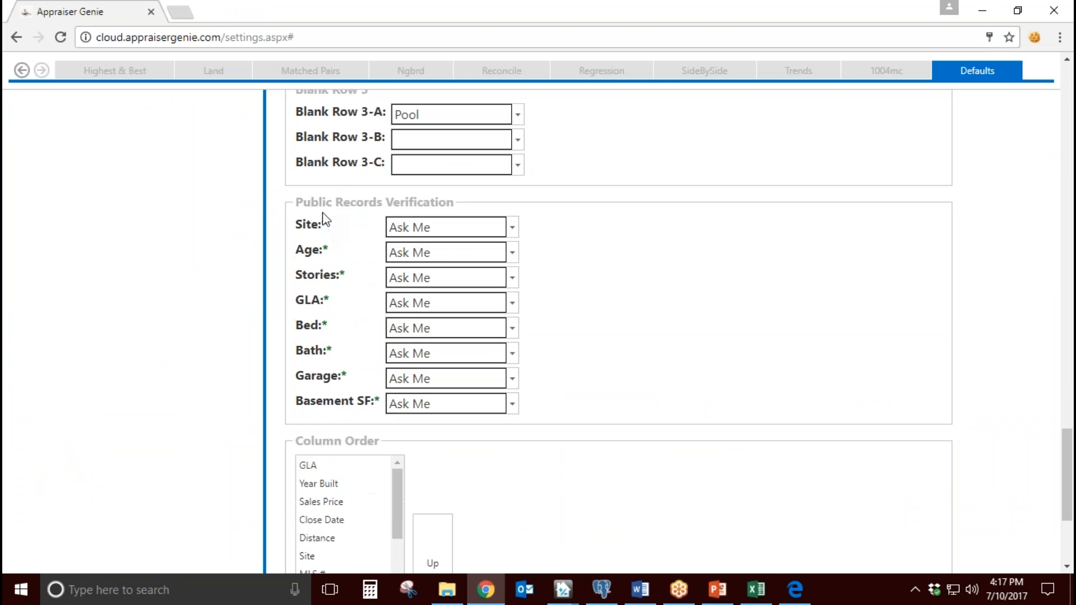
drag(312, 202, 459, 207)
click(583, 261)
drag(297, 226, 324, 304)
click(313, 304)
click(485, 264)
Step: Review the verification choices offered for the Site field, leaving it on Ask Me
click(511, 234)
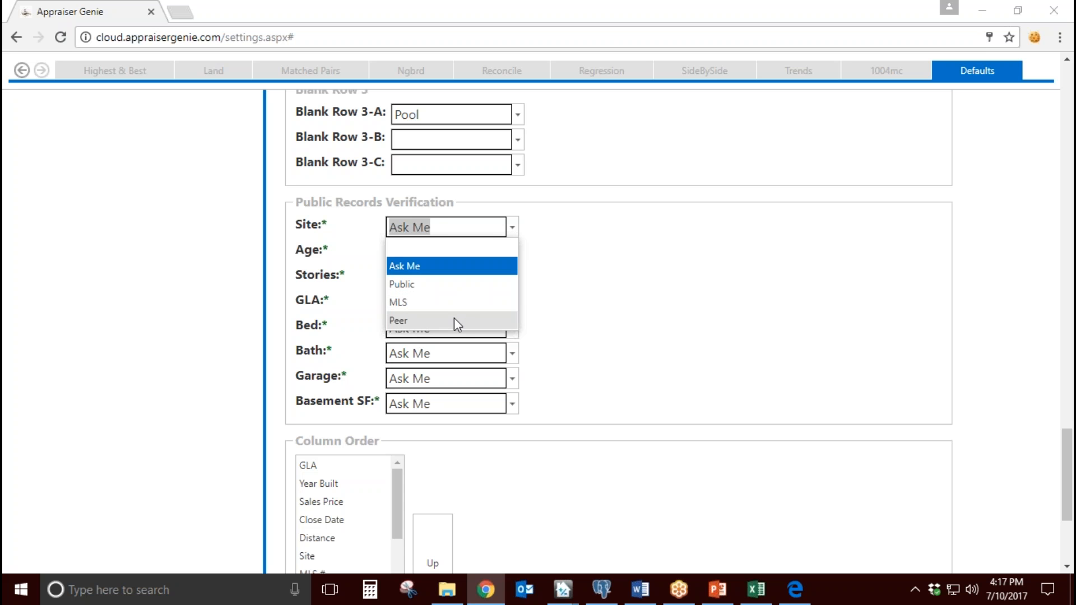
click(369, 242)
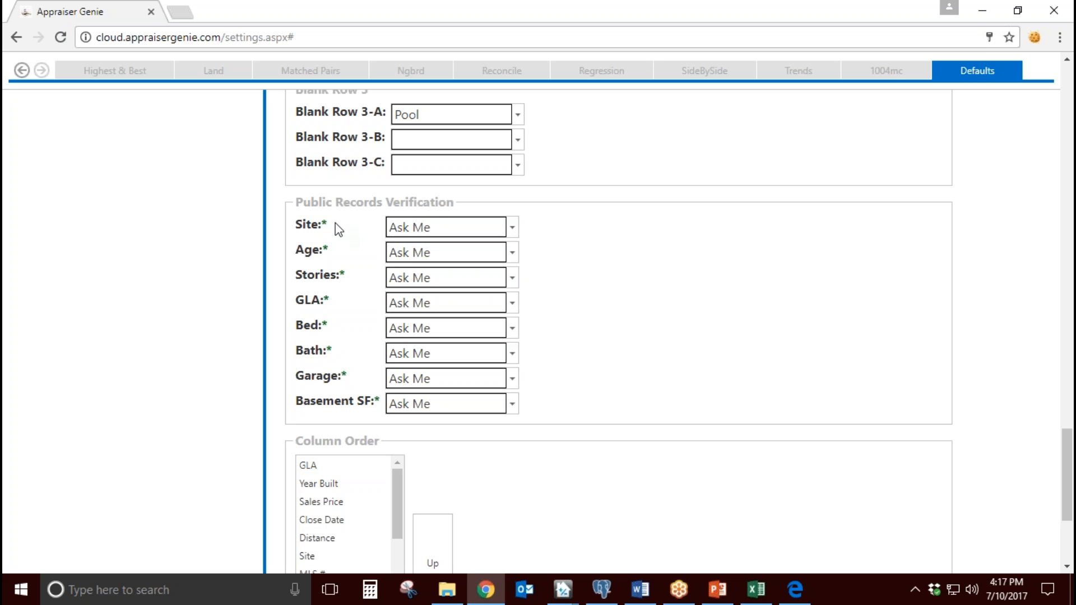
drag(329, 230, 297, 307)
click(302, 308)
click(512, 230)
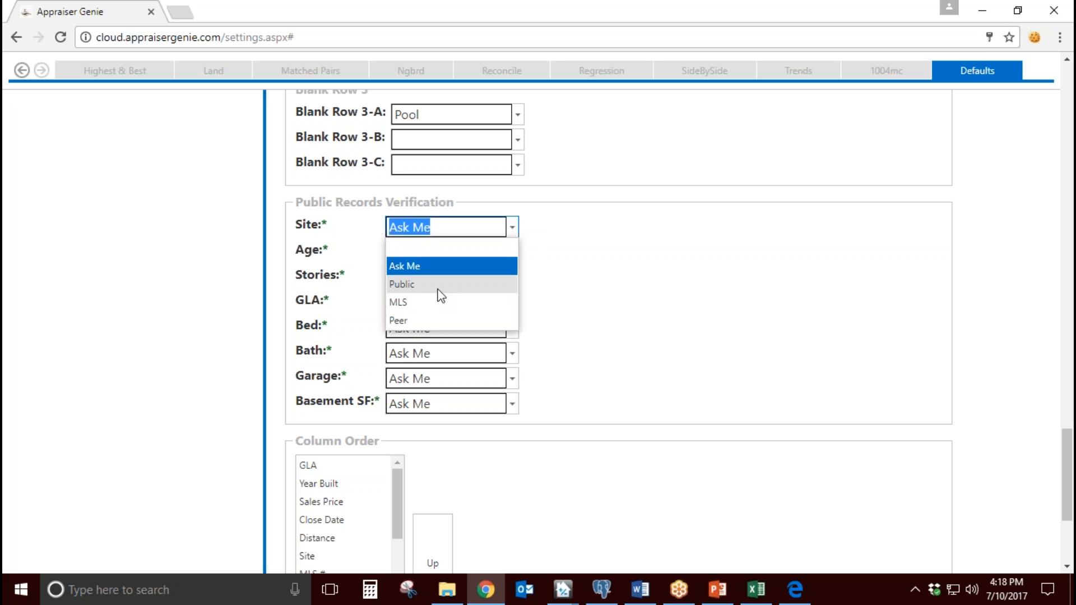
click(312, 261)
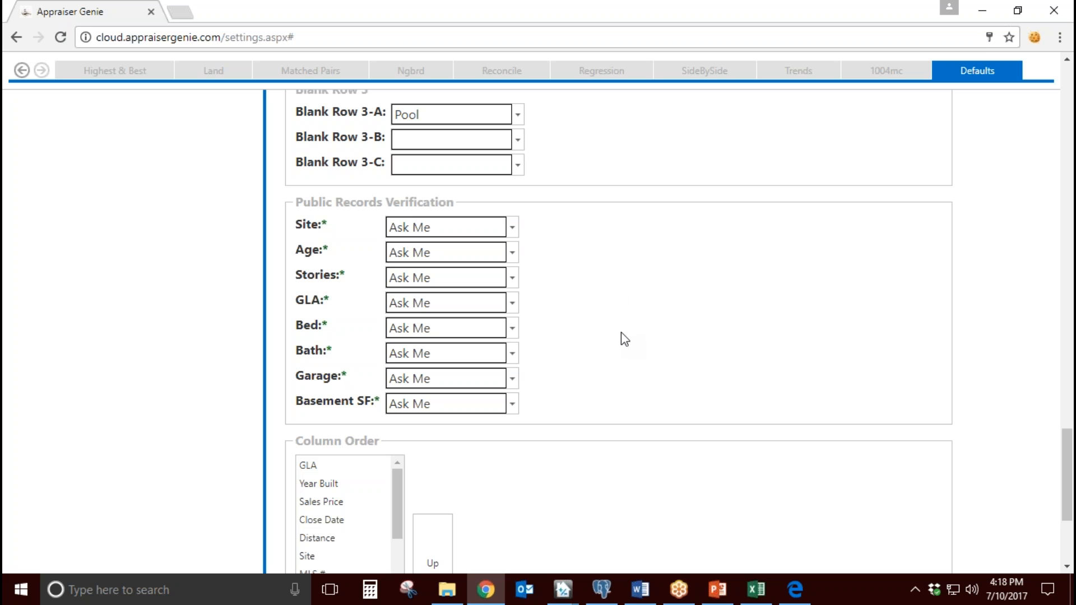
Step: Look over the Site, Age and Stories fields of Public Records Verification and the Column Order section below them
drag(324, 225, 296, 225)
click(367, 233)
drag(326, 220, 295, 277)
click(583, 301)
scroll(584, 301, down, 4)
drag(384, 225, 298, 223)
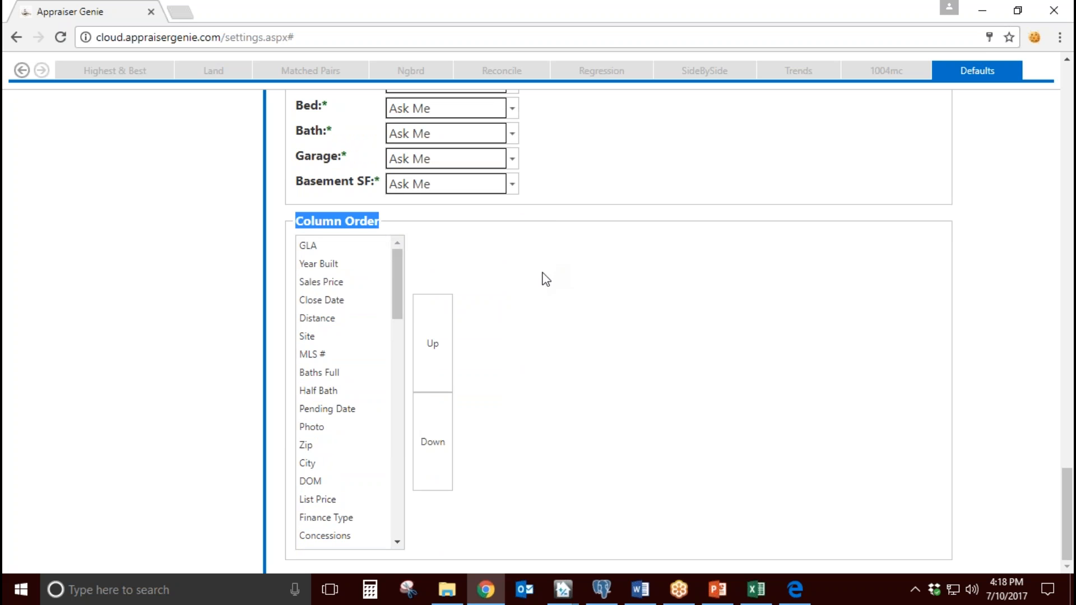
Step: Browse the entries of the Column Order list, including Sales Price, Close Date and Distance
click(381, 286)
click(378, 281)
click(376, 304)
click(371, 321)
click(370, 288)
click(368, 303)
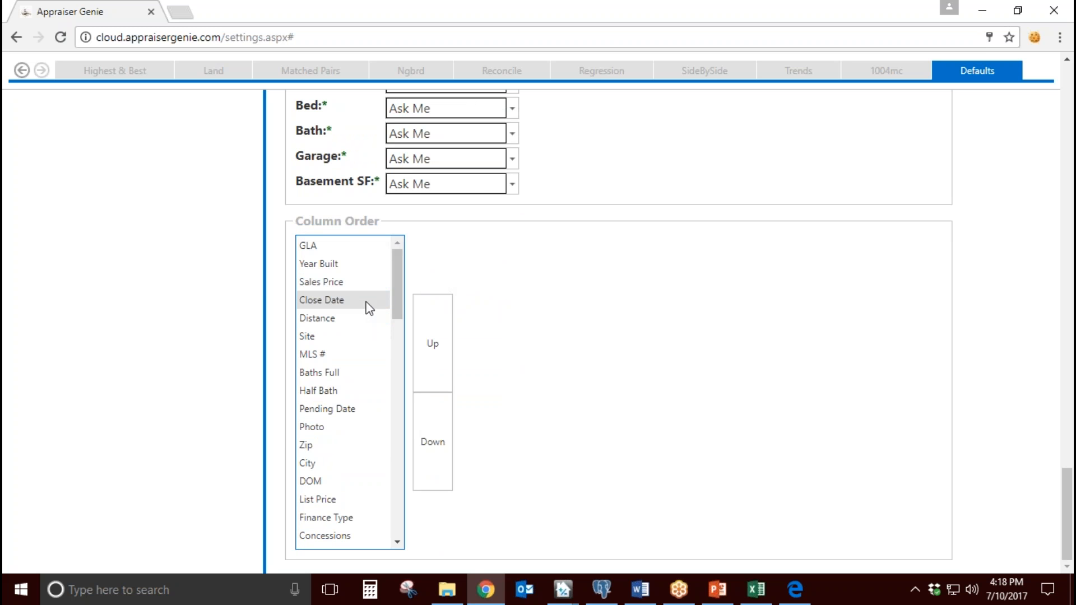
mouse_move(397, 314)
mouse_down()
mouse_move(398, 535)
mouse_move(396, 314)
mouse_move(409, 300)
mouse_up()
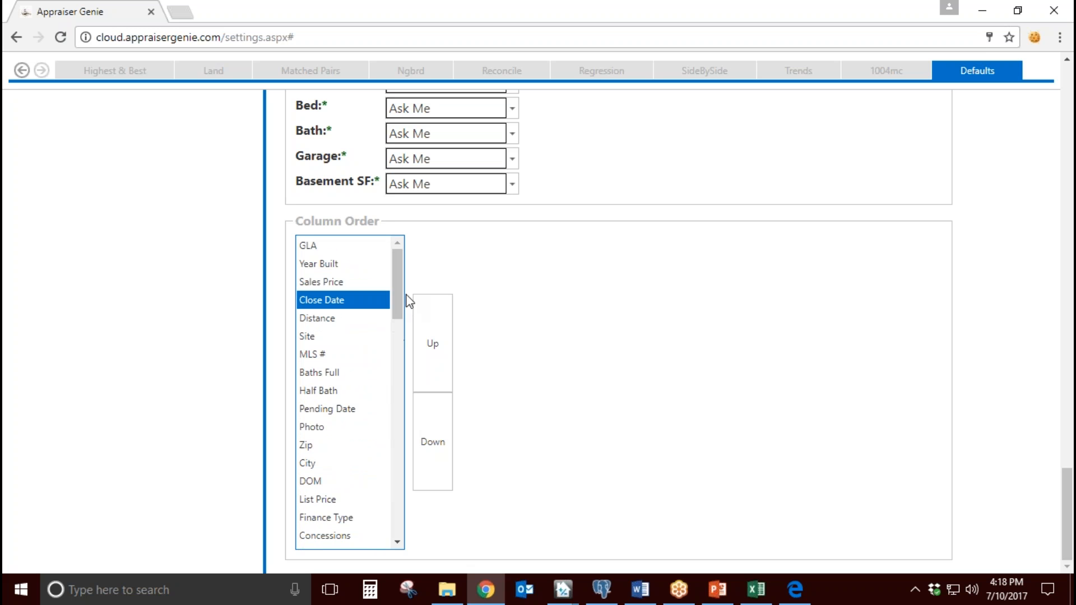
Step: Try moving MLS # up one place in the Column Order list, and move it back down
click(339, 354)
click(432, 343)
click(427, 429)
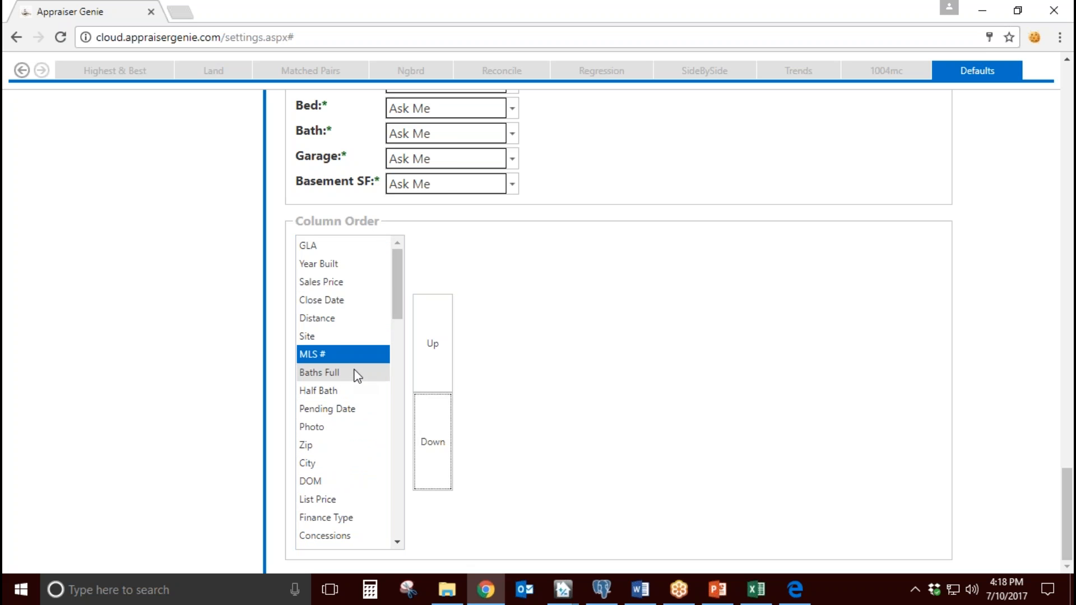
Step: Review the first three Column Order entries: GLA, Year Built and Sales Price
click(374, 242)
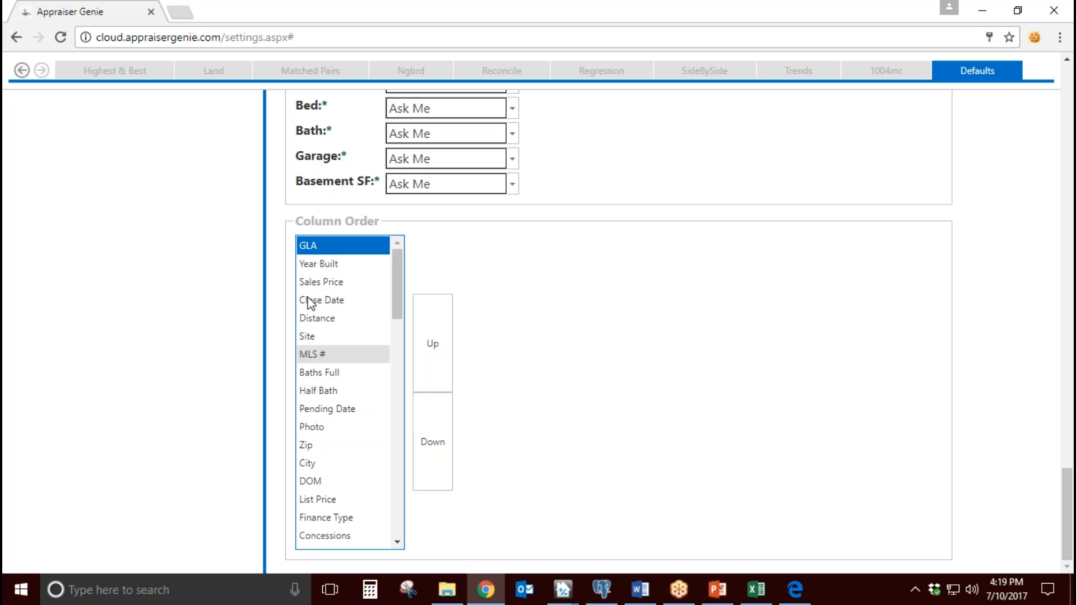
click(351, 263)
click(350, 282)
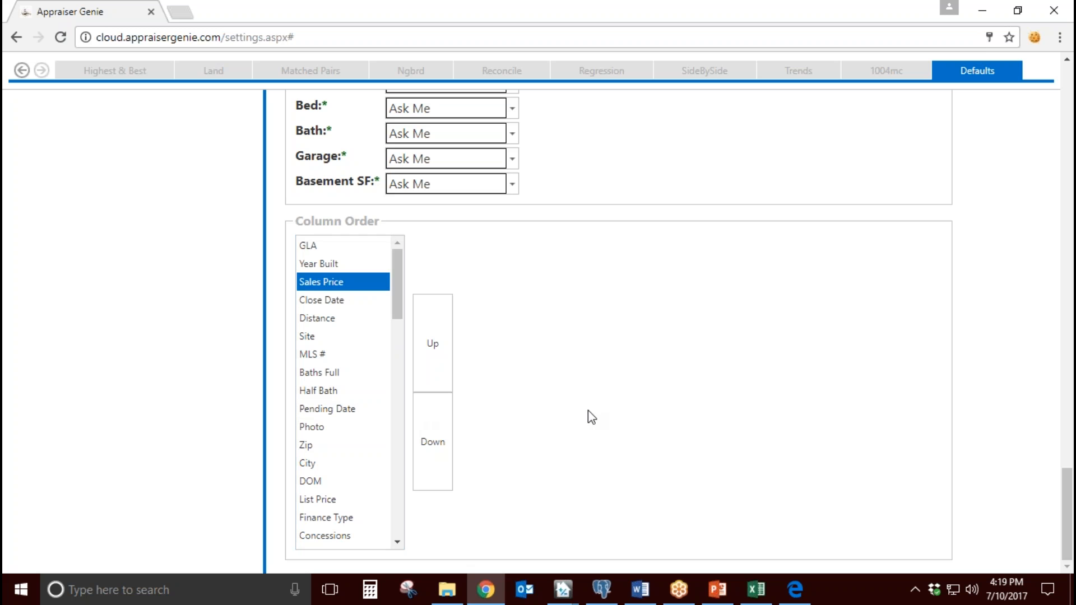
Step: Save the default settings
scroll(588, 417, up, 10)
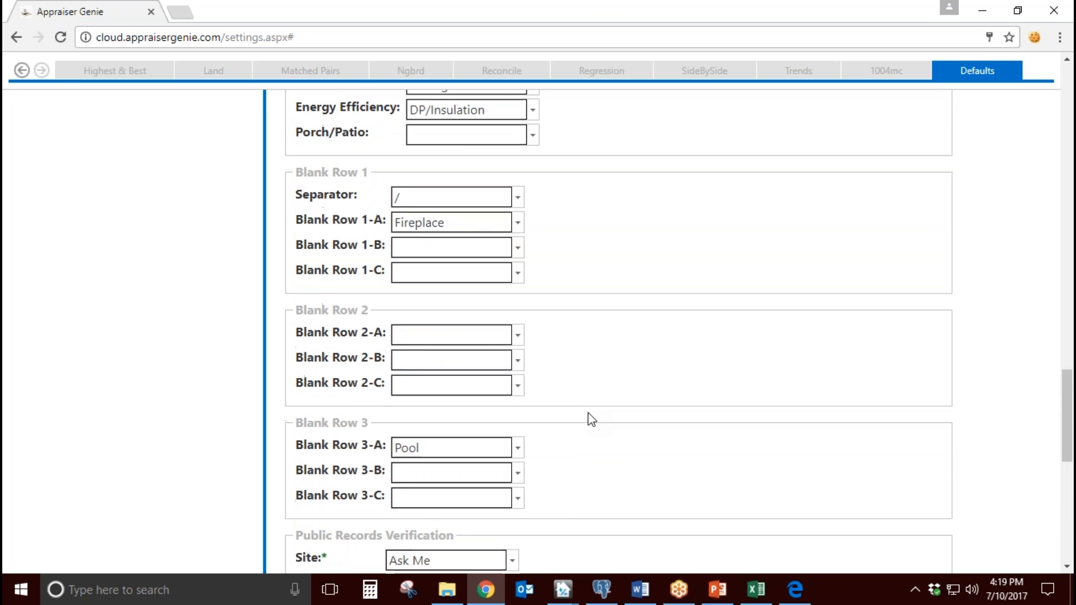
scroll(587, 413, up, 20)
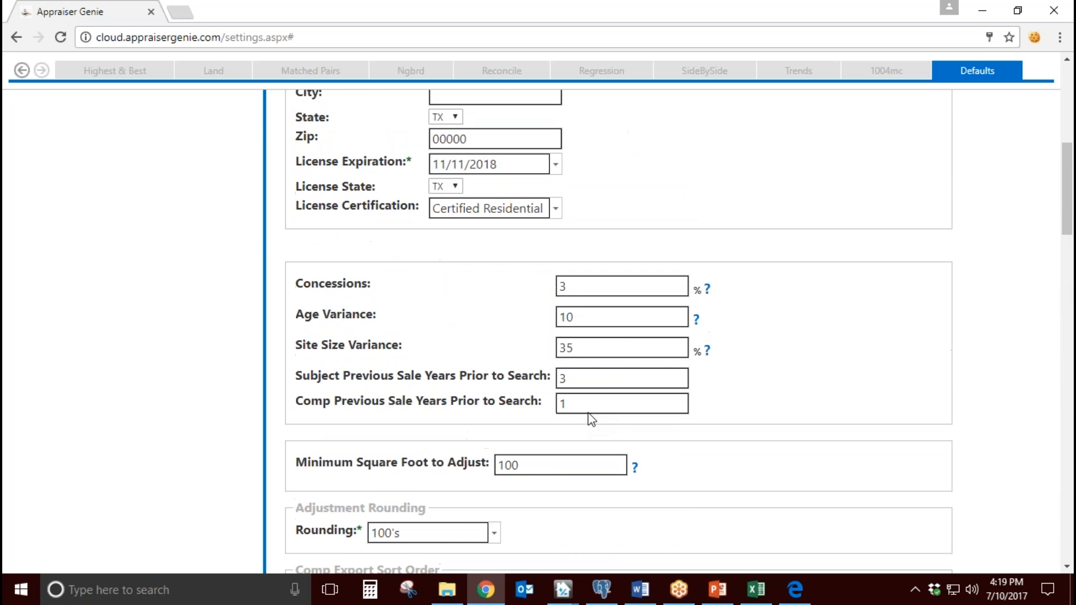
scroll(588, 413, up, 8)
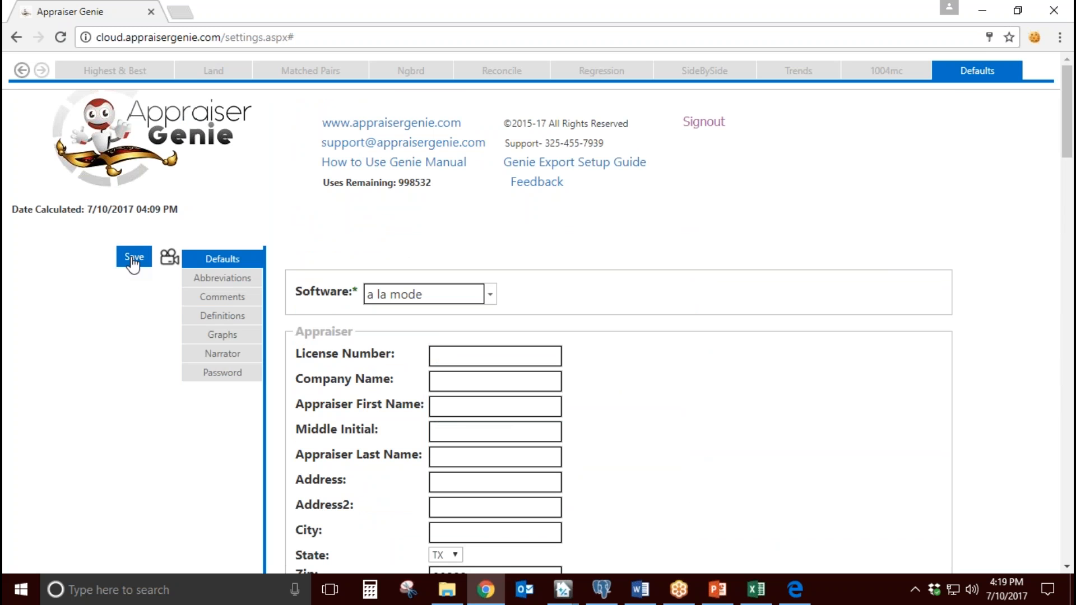
click(135, 260)
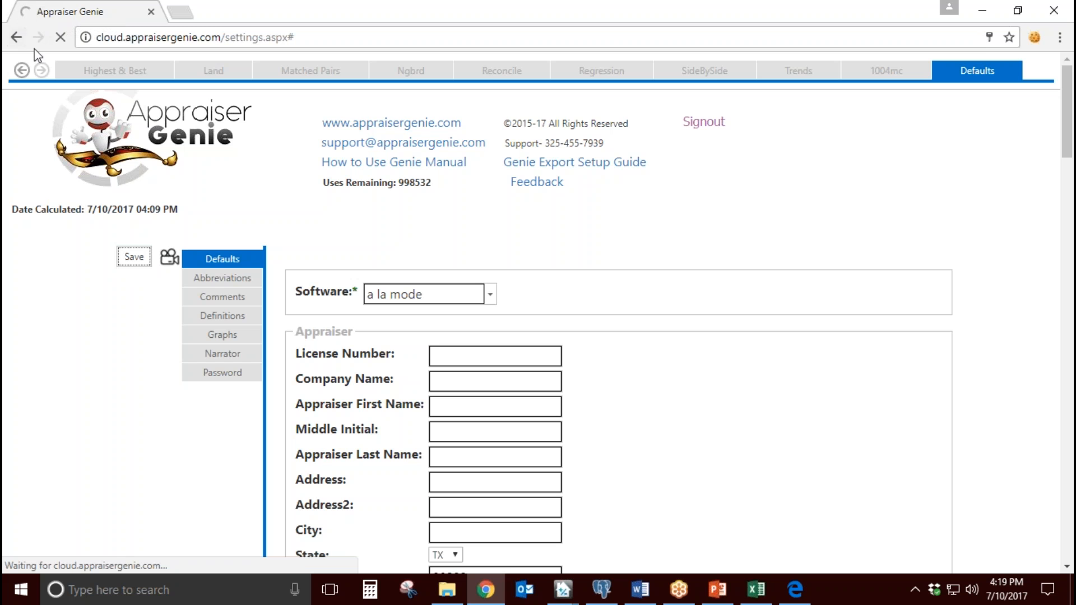
click(1055, 35)
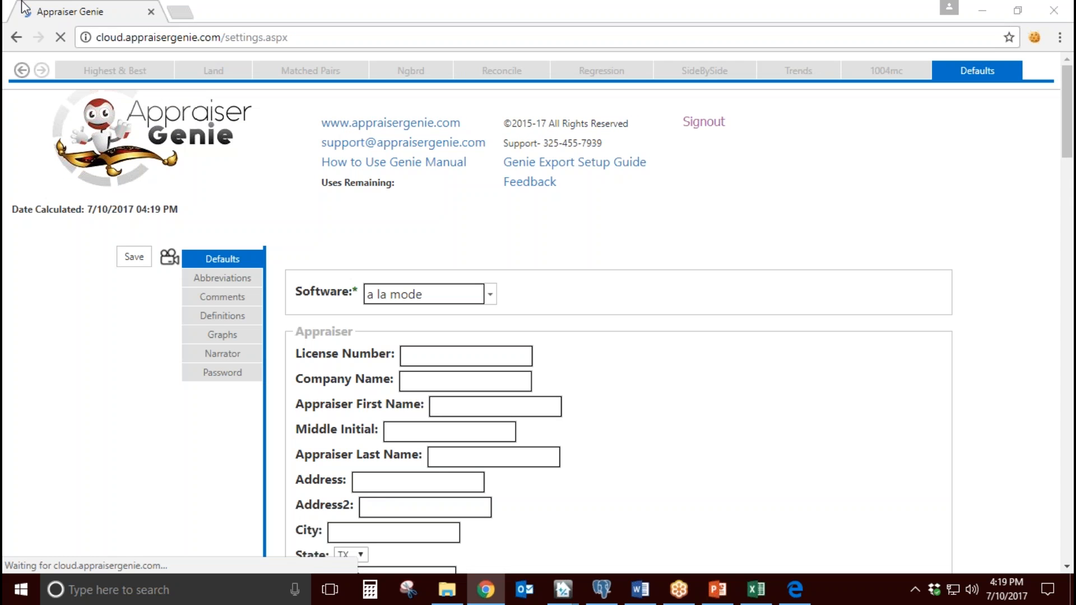
Step: Go back to the first sections of Appraiser Genie and open the Input page
click(22, 70)
click(22, 70)
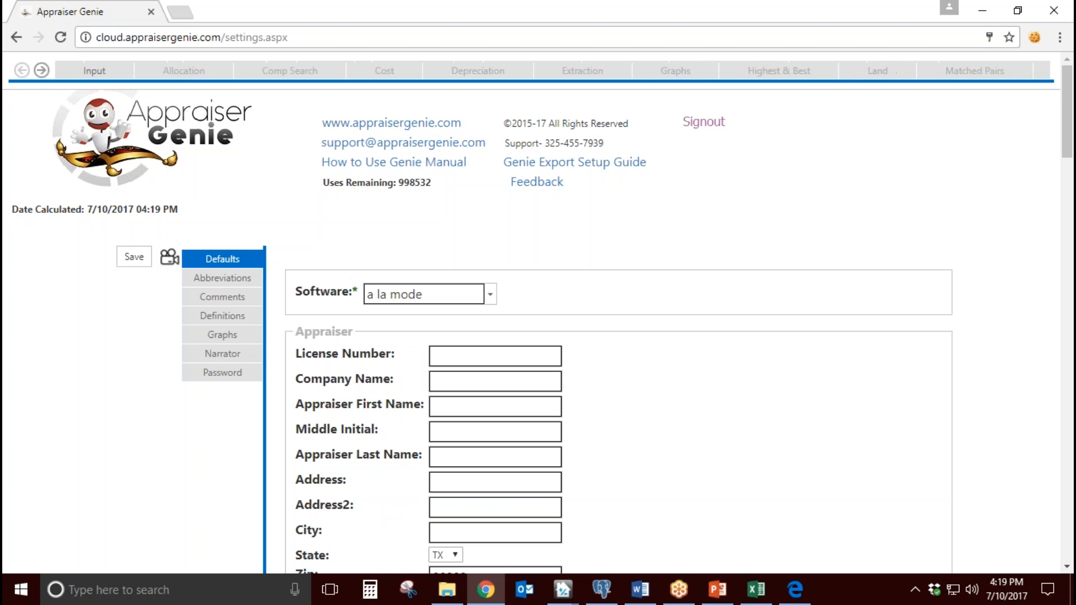
click(88, 81)
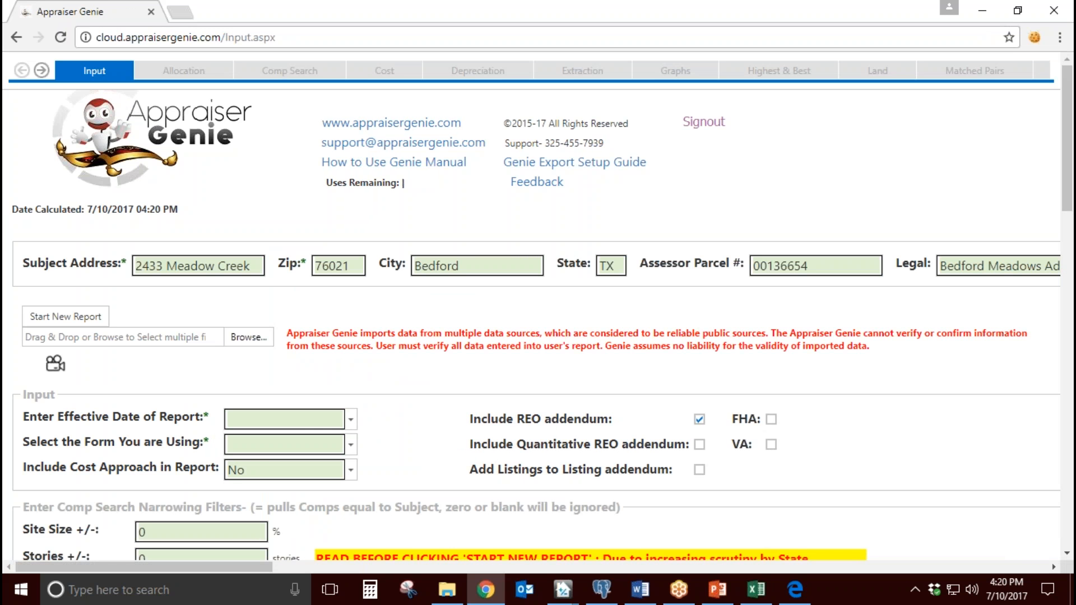
Step: Look over the subject property's Zip, City, State and Assessor Parcel # fields
click(333, 267)
click(455, 267)
key(Tab)
key(Tab)
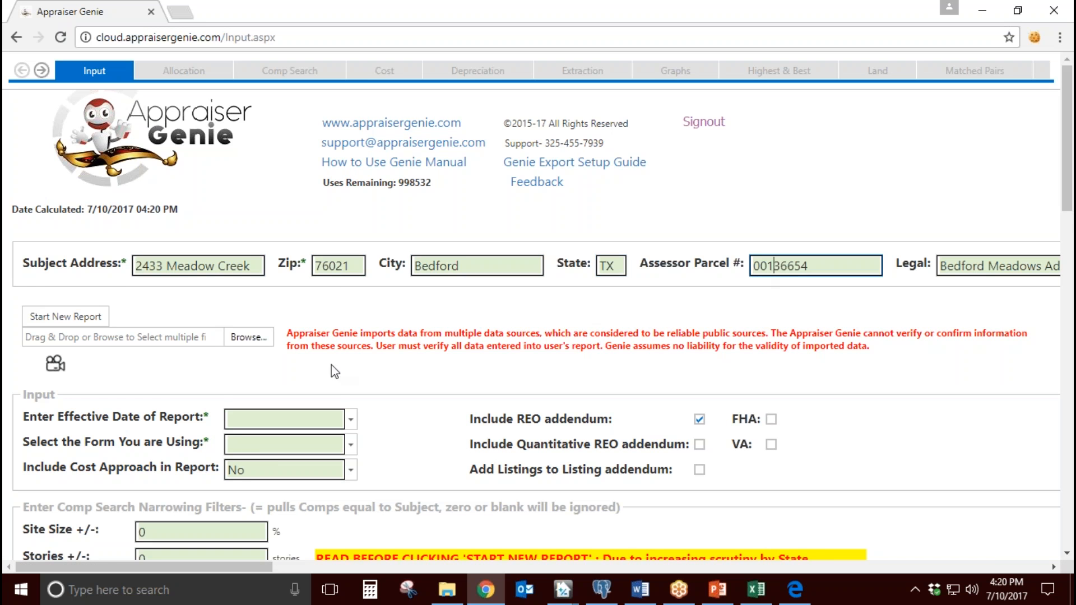
Step: Set the effective date of the report to today's date, 7/10/2017
scroll(313, 365, down, 1)
scroll(312, 364, down, 3)
drag(51, 265, 199, 264)
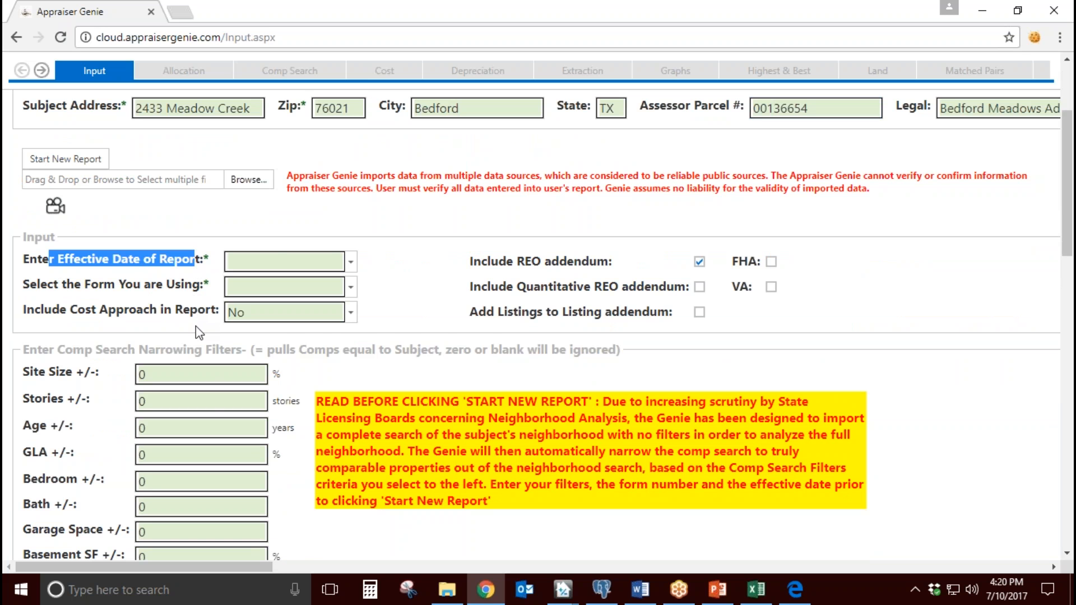
click(350, 262)
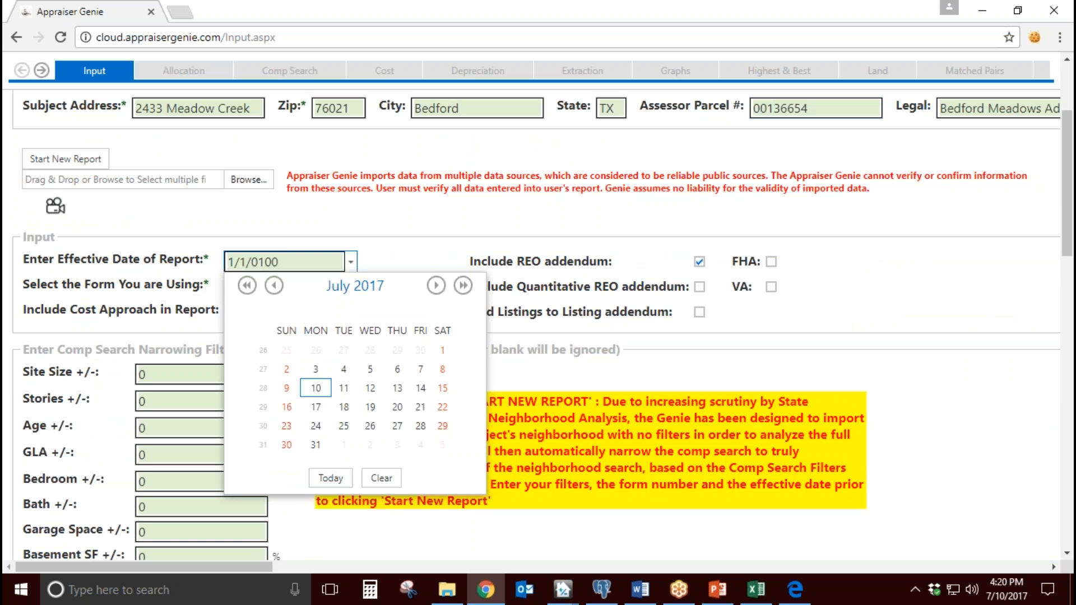
click(330, 478)
Step: Choose 1004UAD - 1 to 4 Family as the form for the report
drag(52, 287, 151, 287)
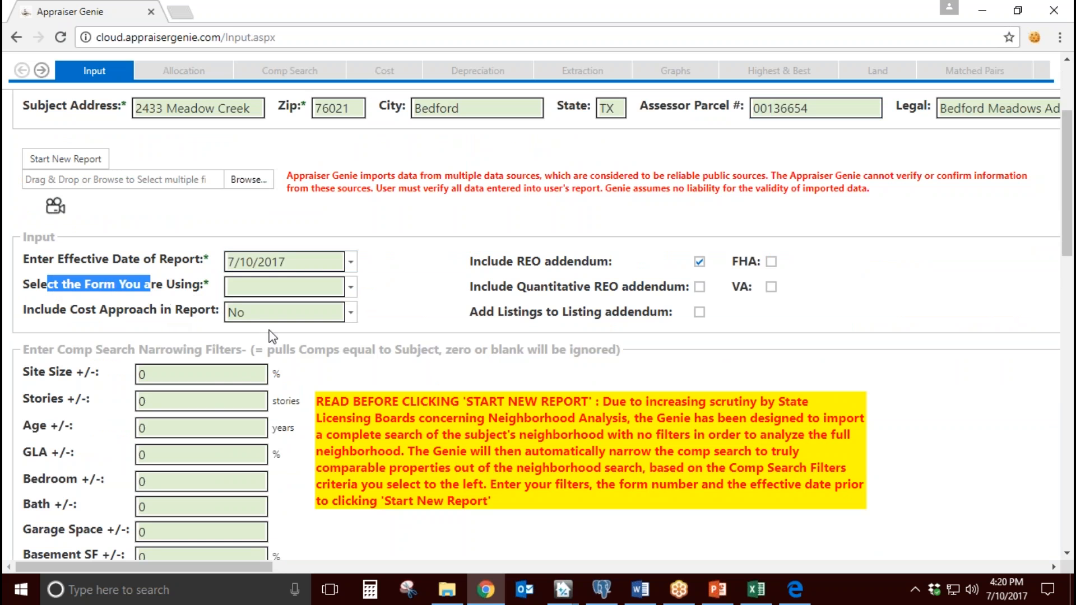
click(351, 288)
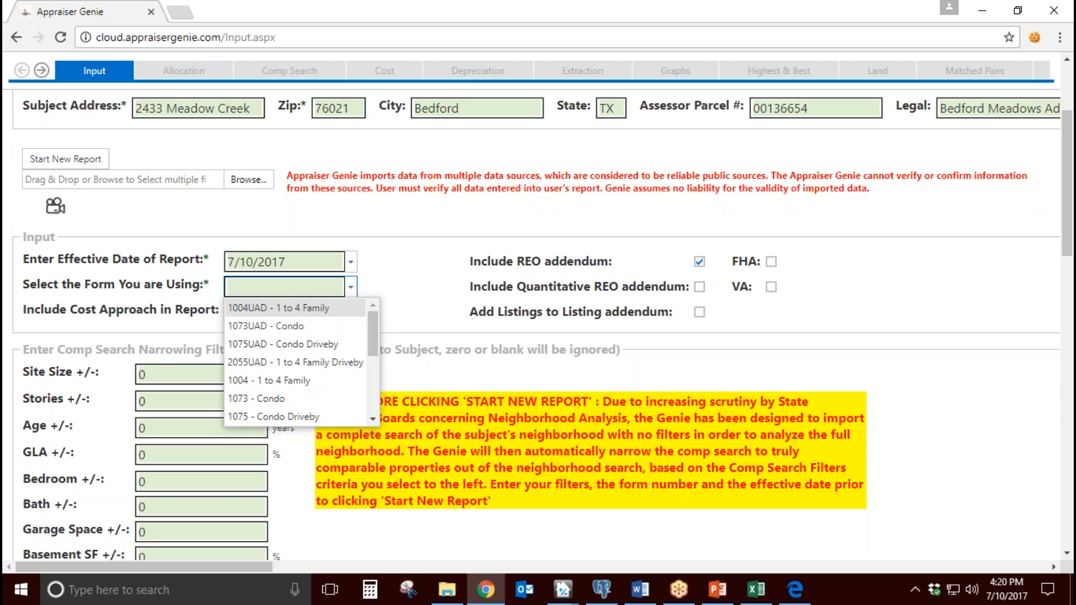
click(280, 307)
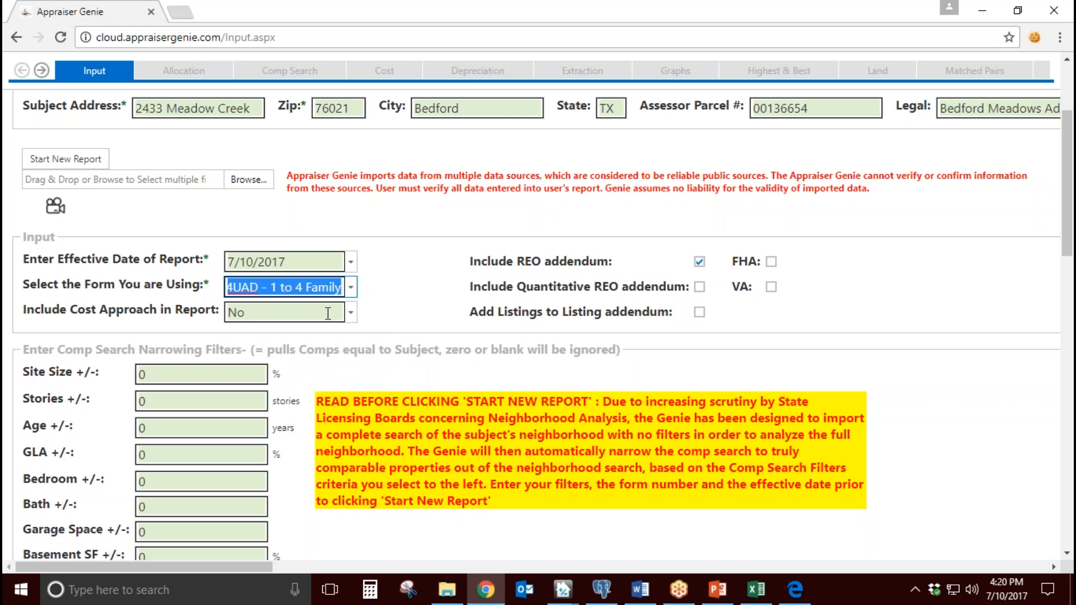
Step: Set Include Cost Approach in Report to Yes
drag(51, 314, 199, 311)
click(351, 312)
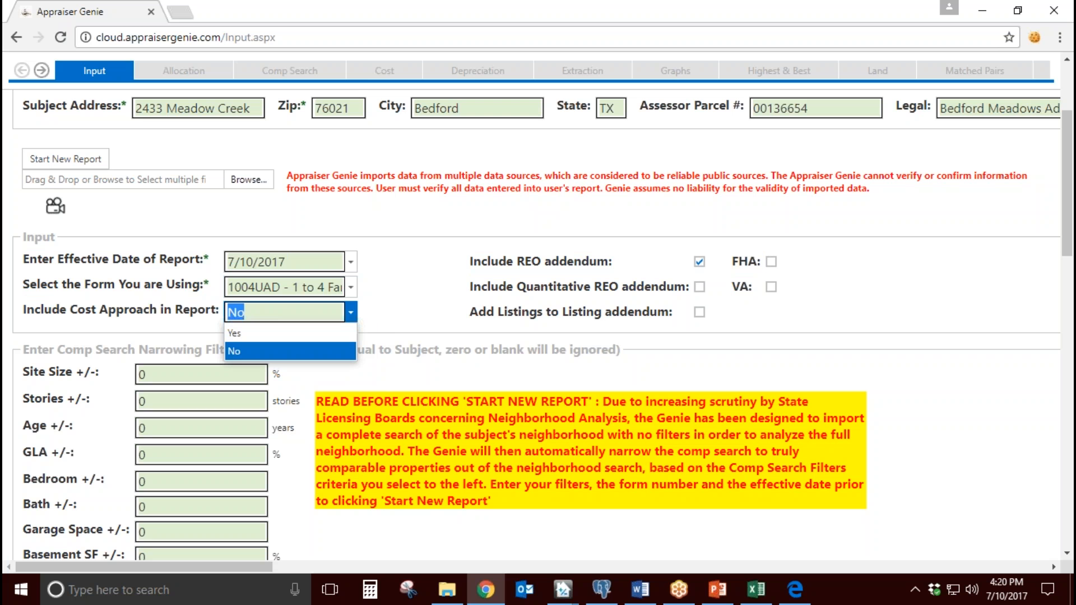
click(328, 334)
click(414, 309)
Step: Review the REO and listing addendum options and leave both Include REO addendum and Include Quantitative REO addendum cleared
drag(481, 261, 608, 261)
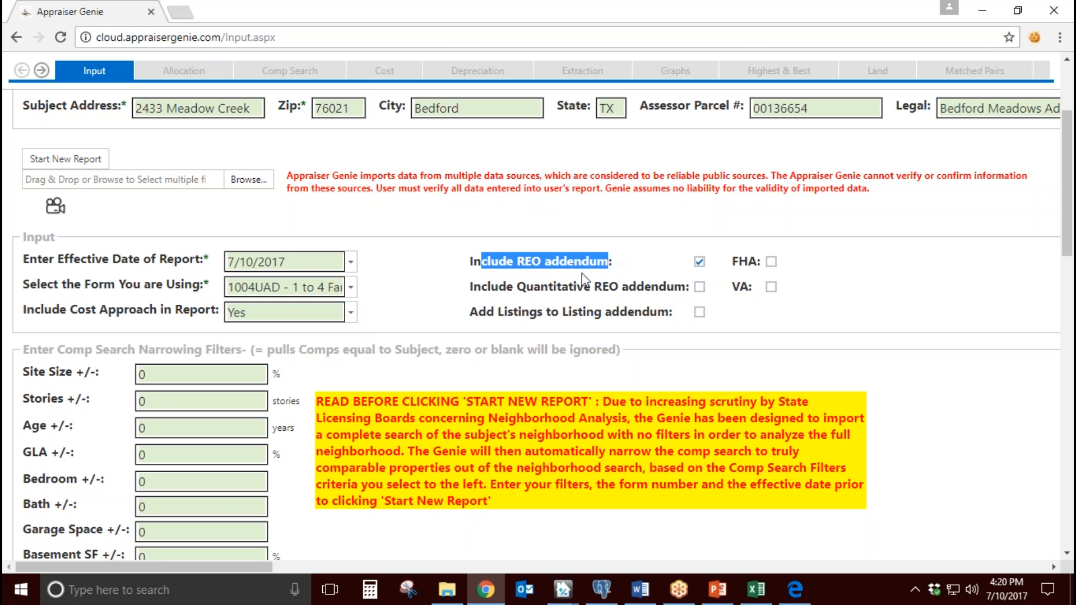
drag(490, 288, 672, 287)
drag(476, 311, 650, 314)
click(613, 288)
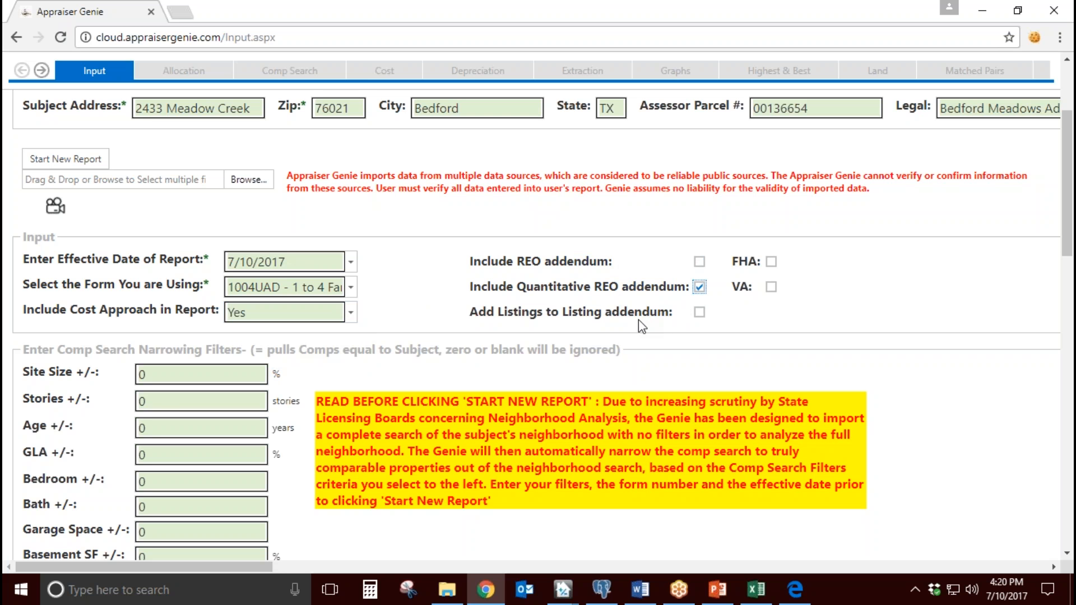
click(700, 286)
Step: Try out the FHA and VA options for the report
click(771, 262)
click(772, 262)
click(770, 287)
Step: Look over the Comp Search Narrowing Filters section and its note about starting a new report
scroll(368, 304, down, 3)
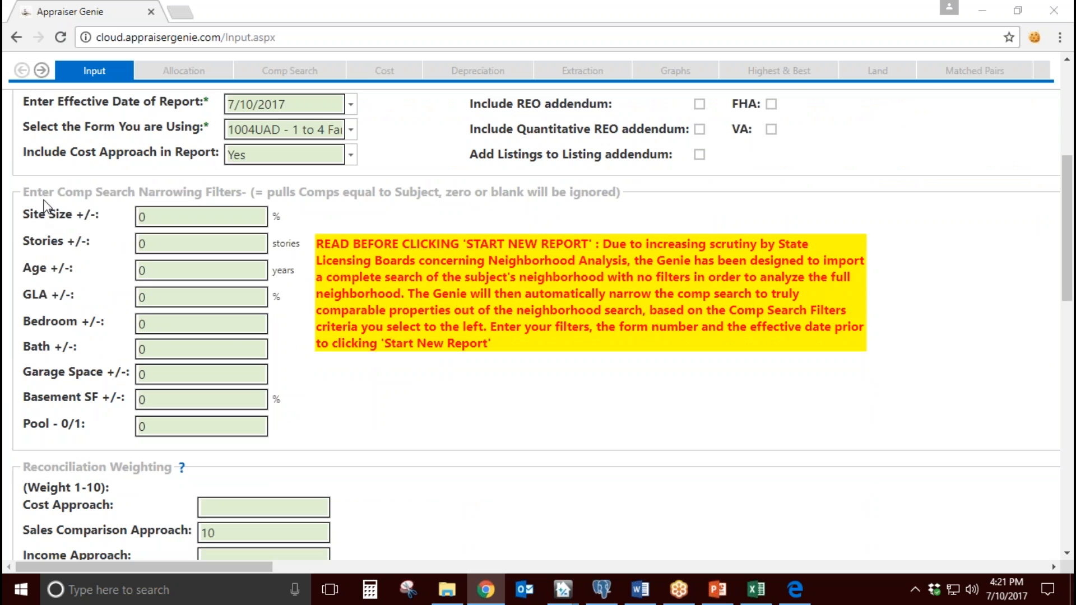
drag(43, 193, 338, 193)
click(394, 273)
Step: Switch to the MLS export in Excel and examine its listings from the first row through the last record
click(756, 588)
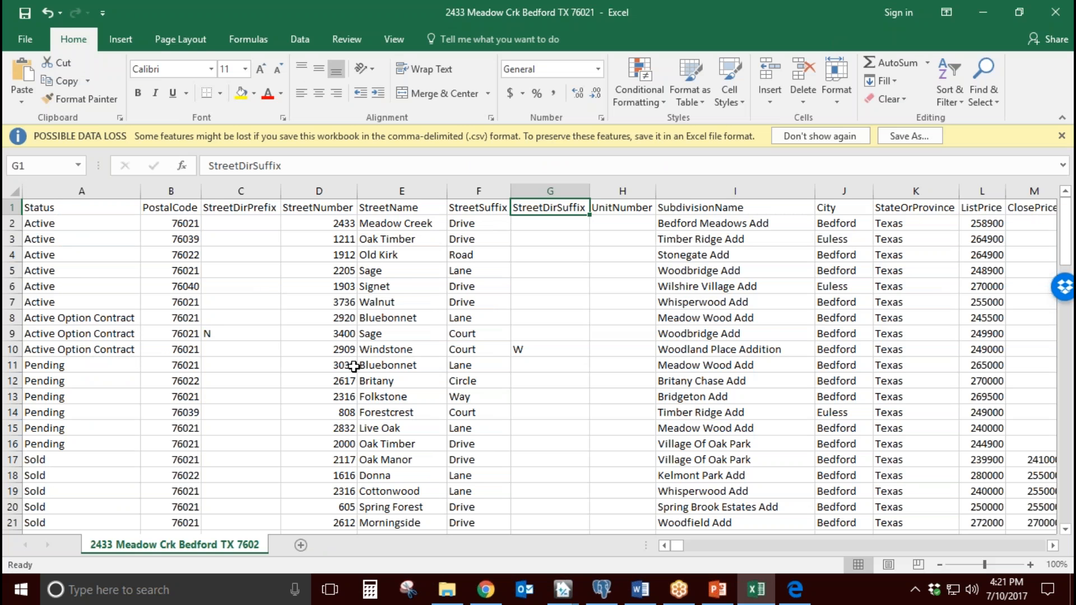
scroll(194, 371, down, 12)
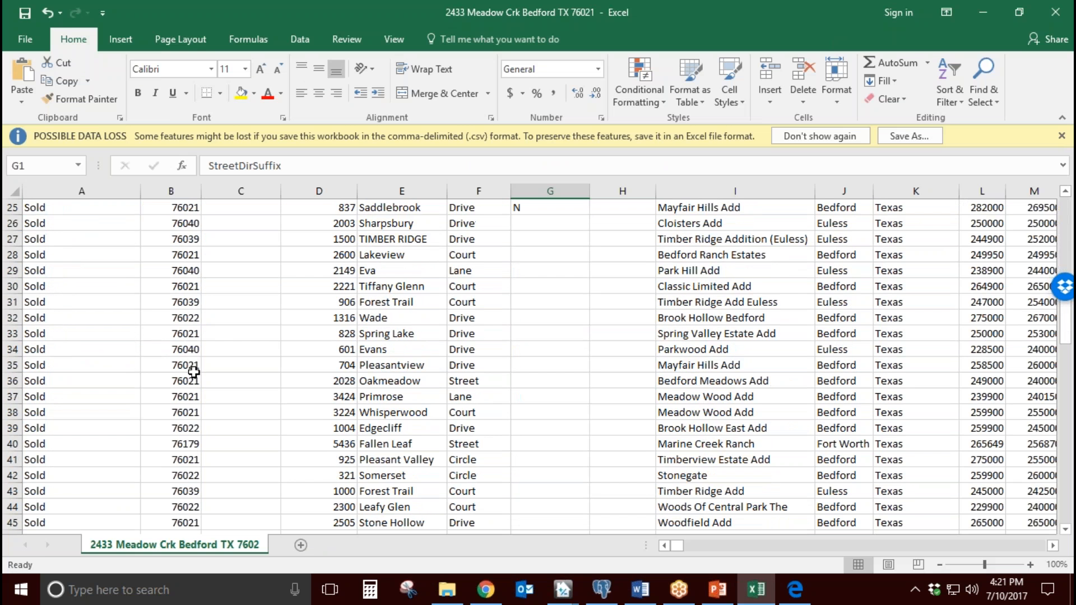
scroll(194, 371, down, 16)
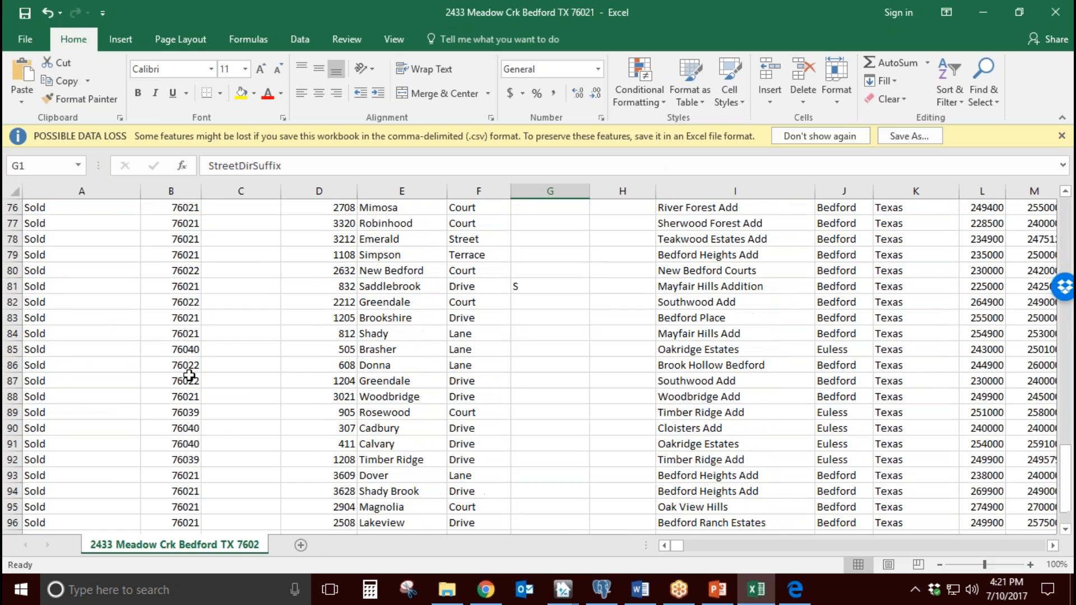
click(12, 428)
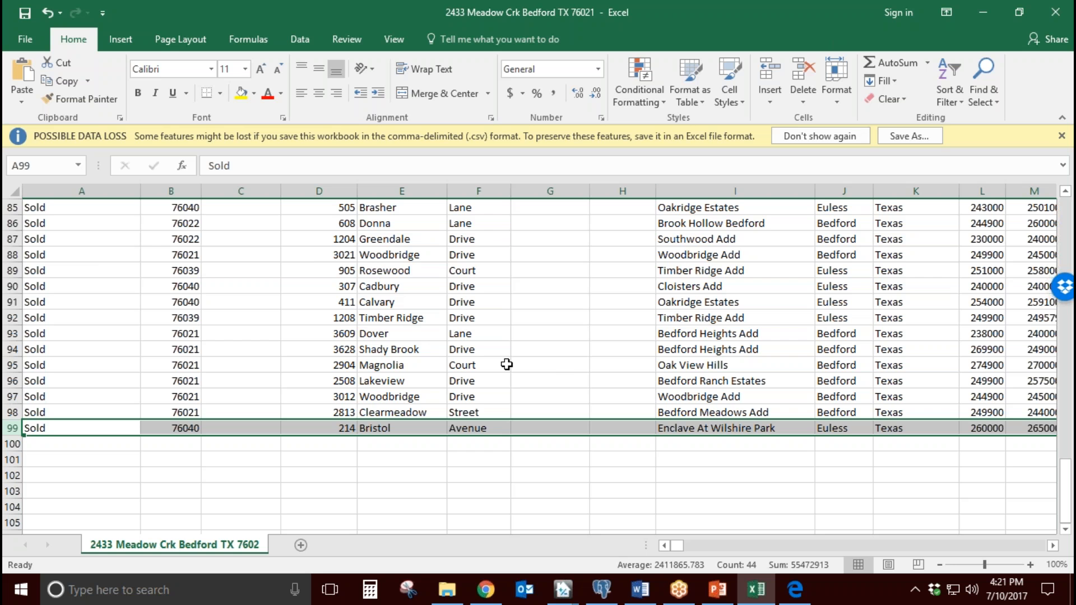
click(980, 20)
Step: In Appraiser Genie, set the Age comp search filter to 10 years
click(188, 213)
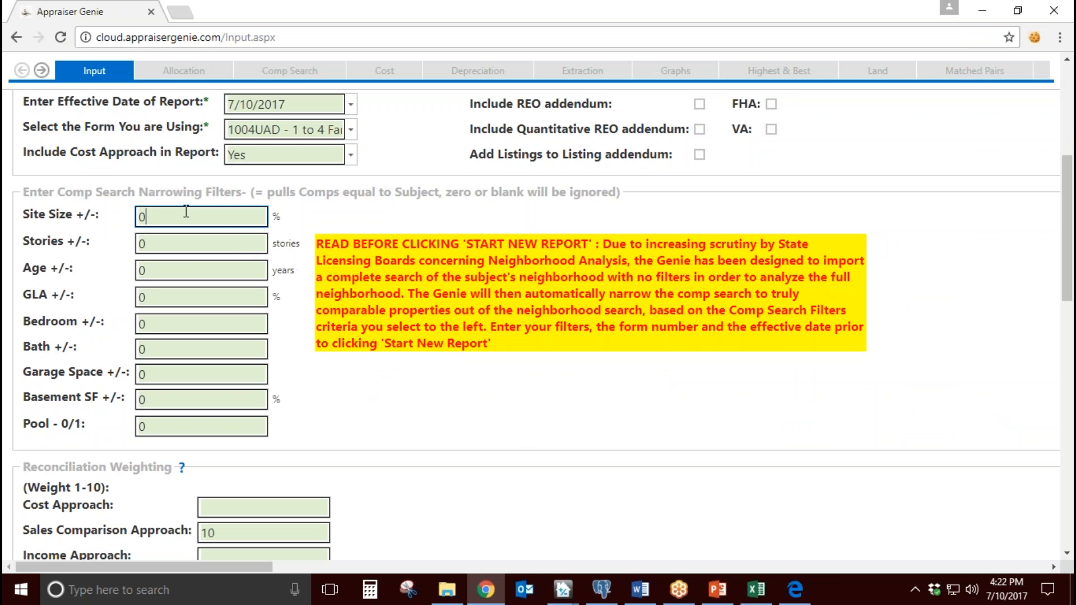
drag(97, 215, 65, 273)
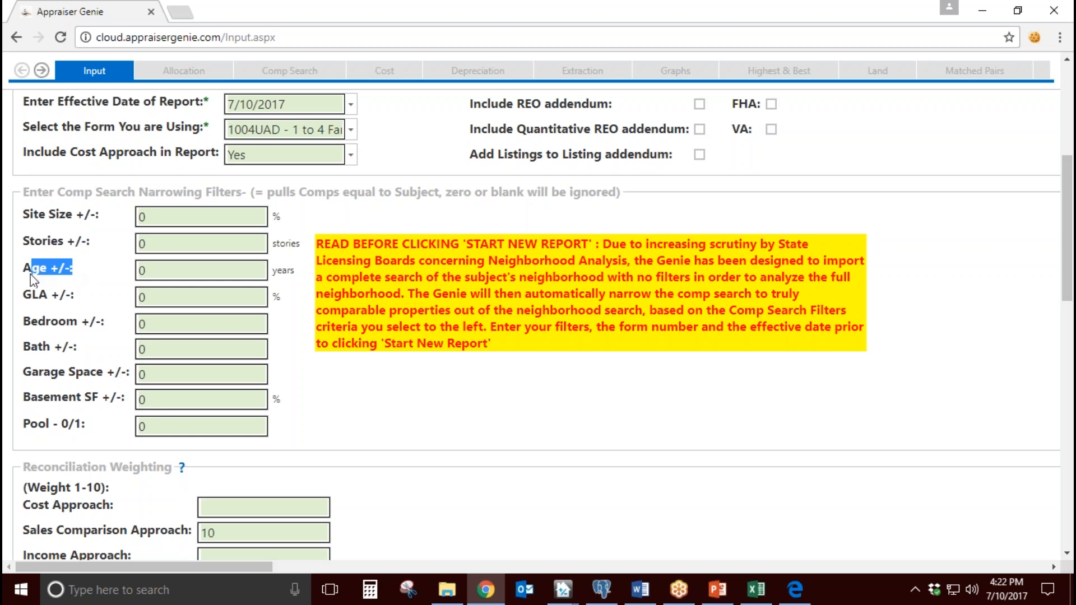
click(90, 277)
text(10)
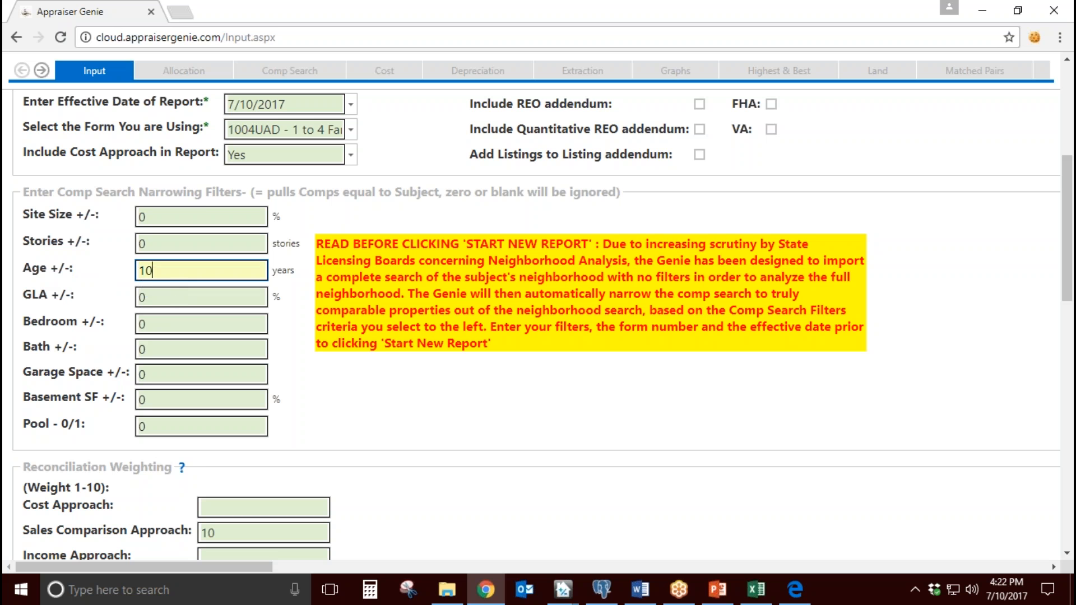
Step: Check the MLS export in Excel again and return to the Age filter in Appraiser Genie, keeping it at 10
click(754, 589)
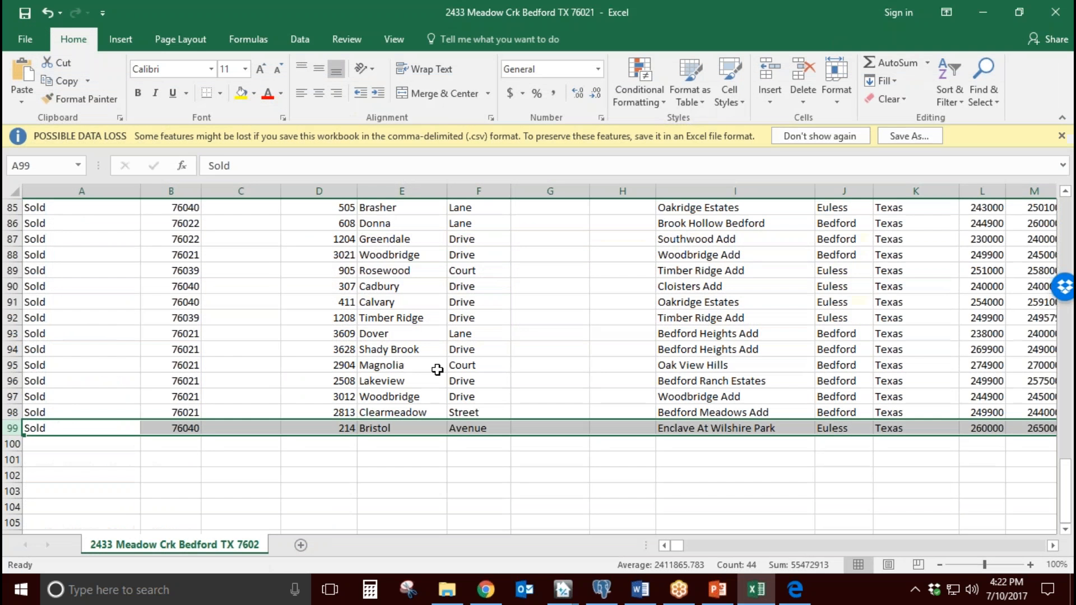
click(984, 9)
double_click(163, 271)
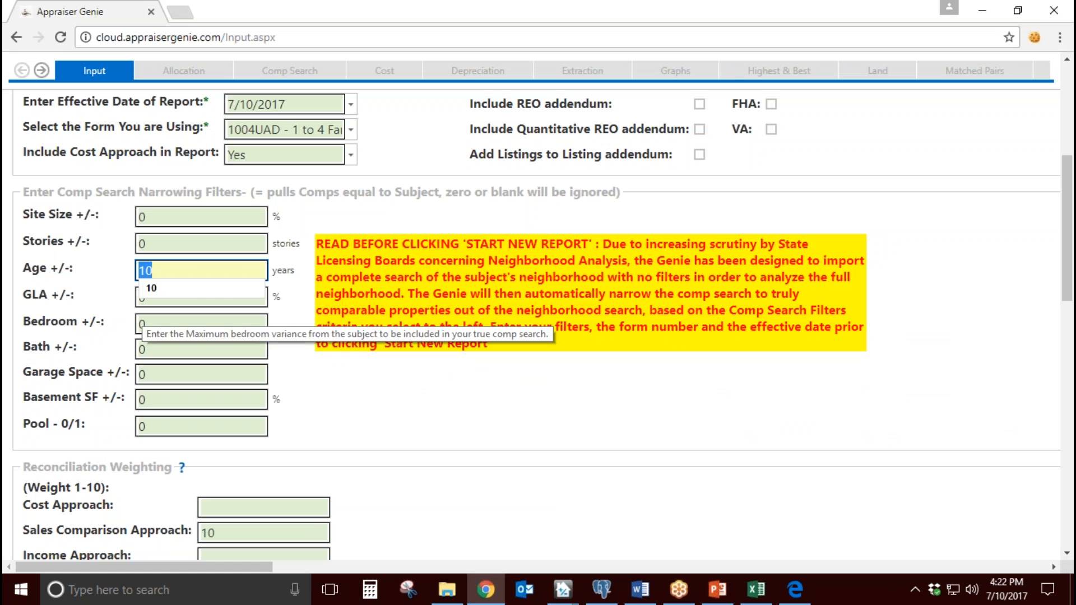
click(186, 268)
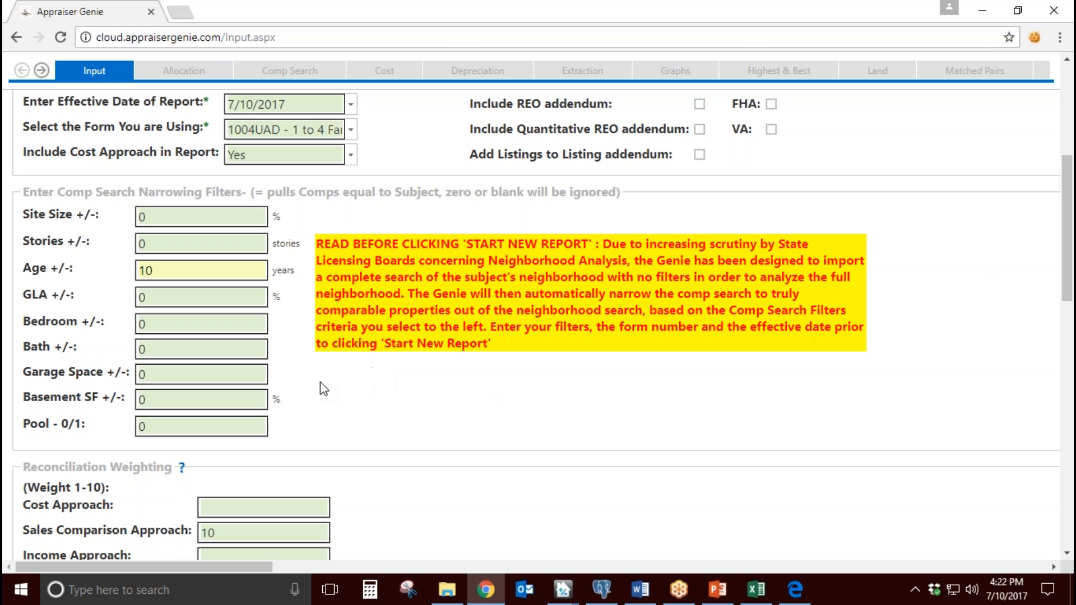
Step: Set the GLA comp search filter to 40 % and re-enter 0 for the Garage Space filter
double_click(153, 299)
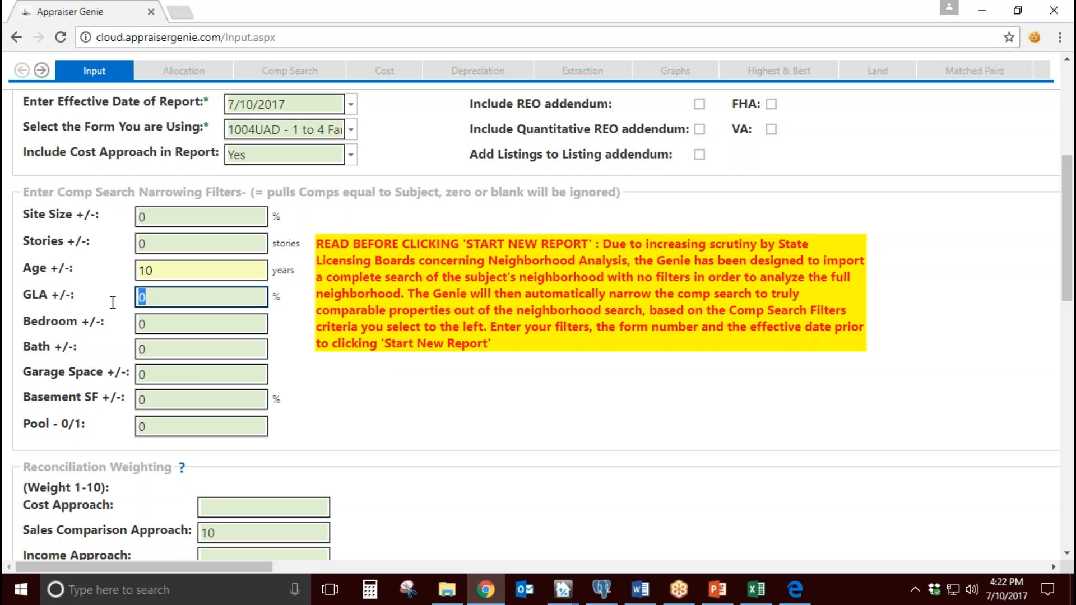
text(40)
click(155, 313)
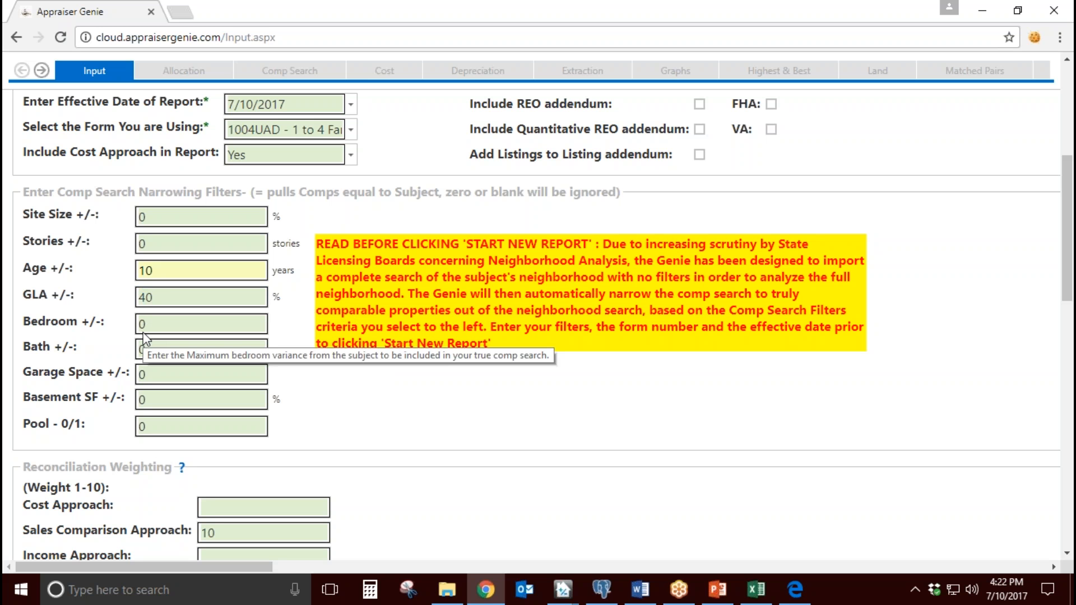
drag(160, 323, 135, 403)
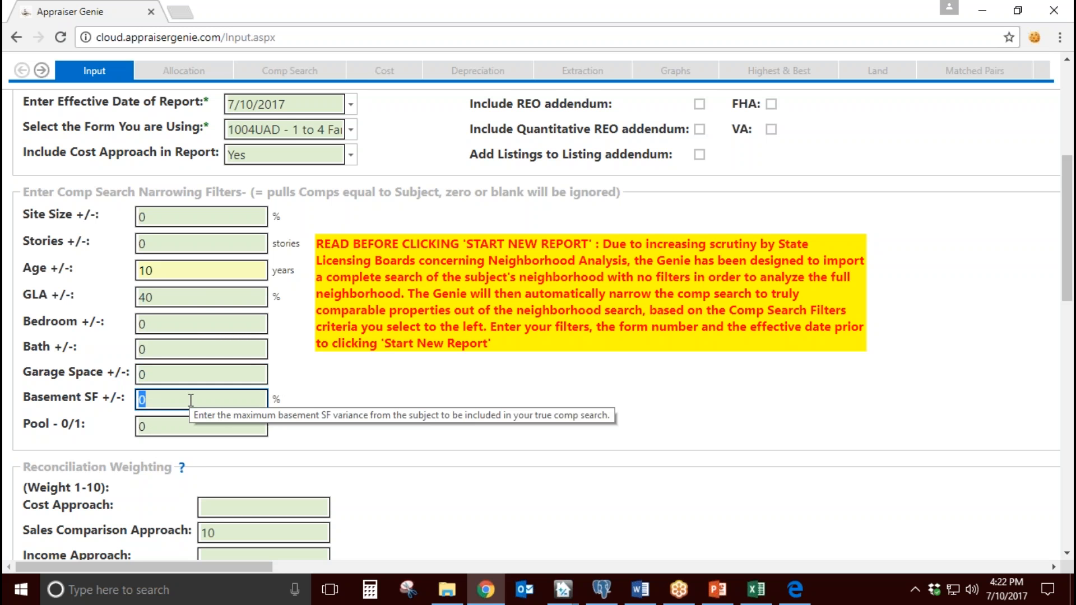
click(144, 375)
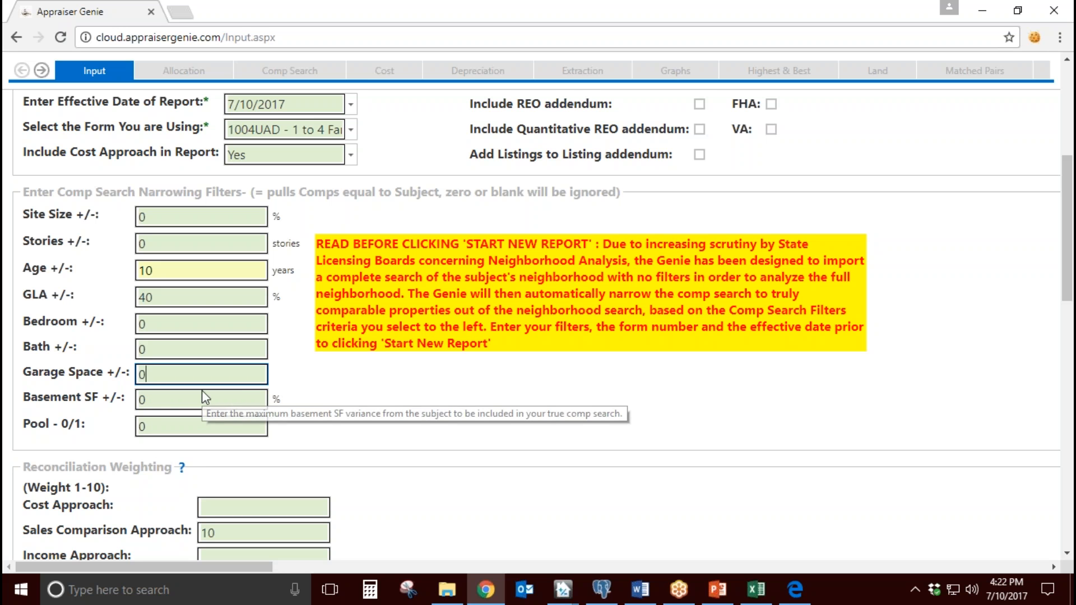
double_click(159, 377)
text(0)
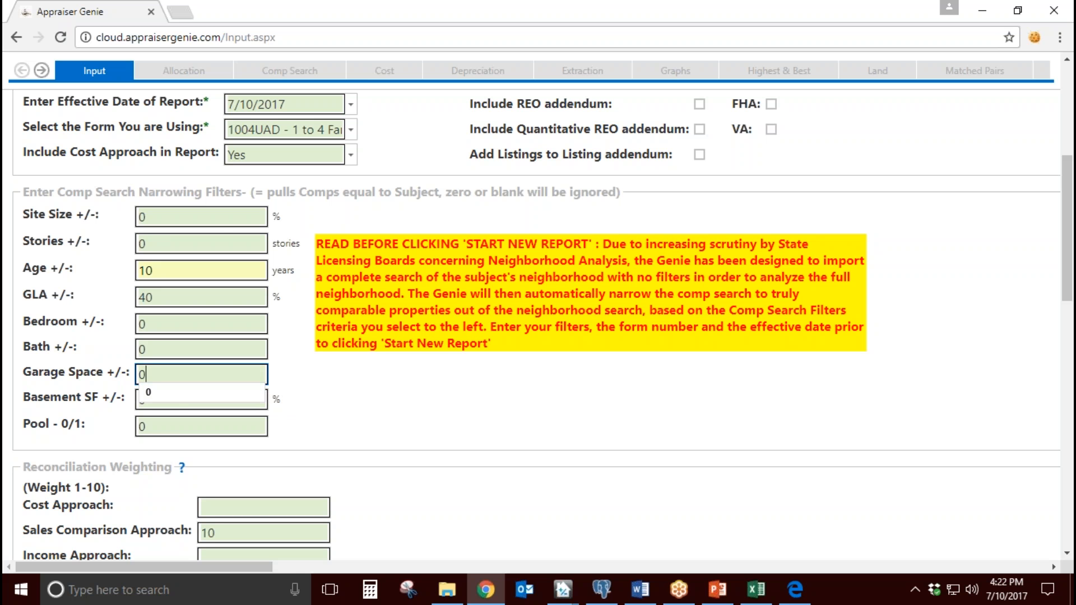
click(319, 385)
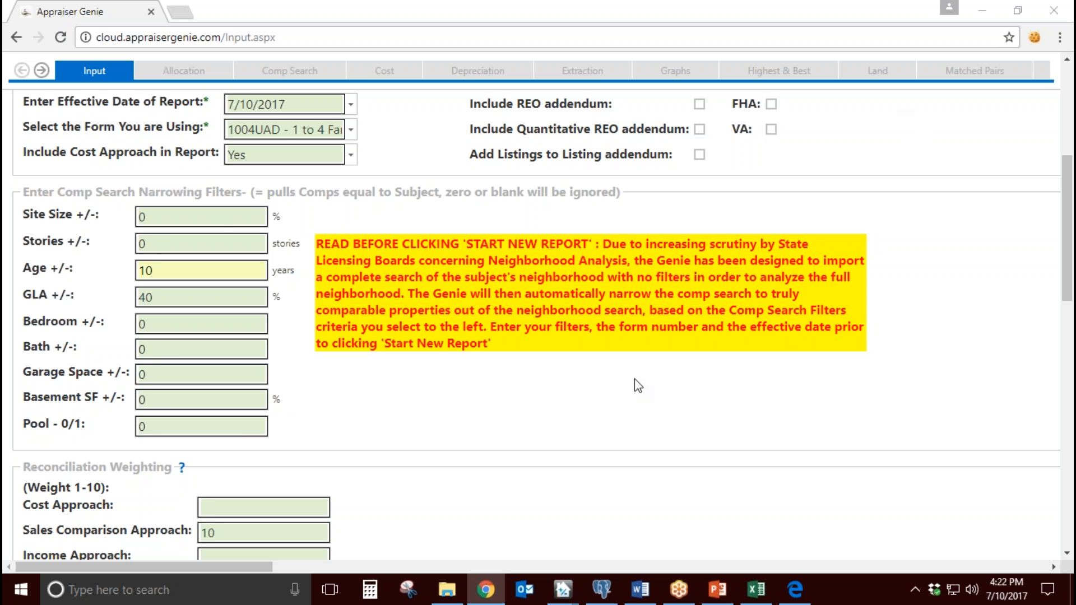
Step: Read the help note for the Reconciliation Weighting section and close it
scroll(634, 379, down, 4)
drag(31, 230, 125, 231)
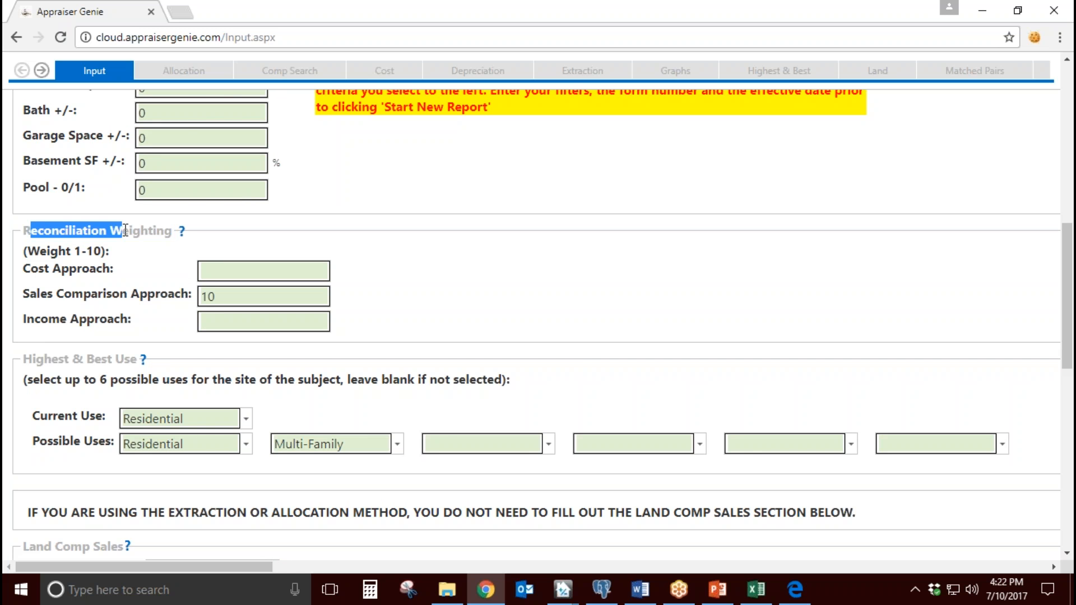
click(181, 231)
scroll(274, 378, down, 8)
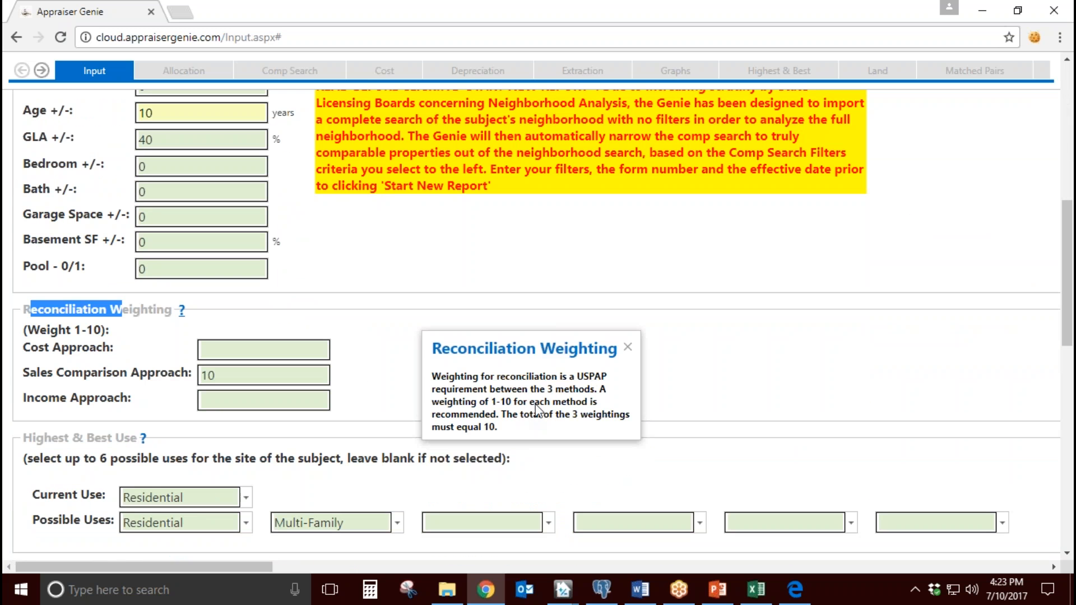
drag(480, 402, 568, 404)
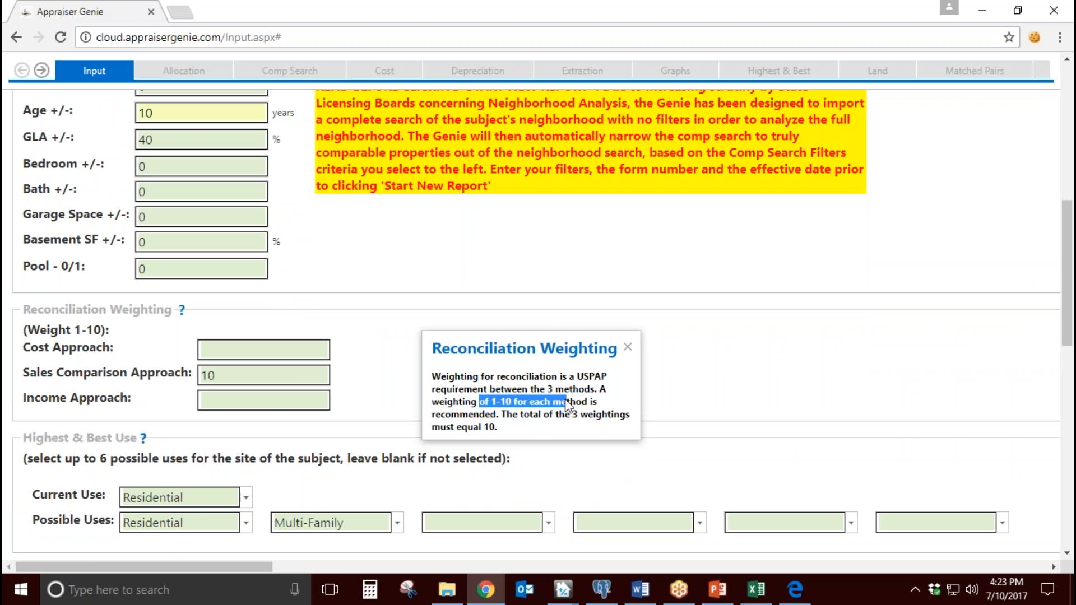
click(628, 347)
Step: Re-enter 10 as the Sales Comparison Approach weighting and leave the Income Approach blank
double_click(249, 375)
key(BackSpace)
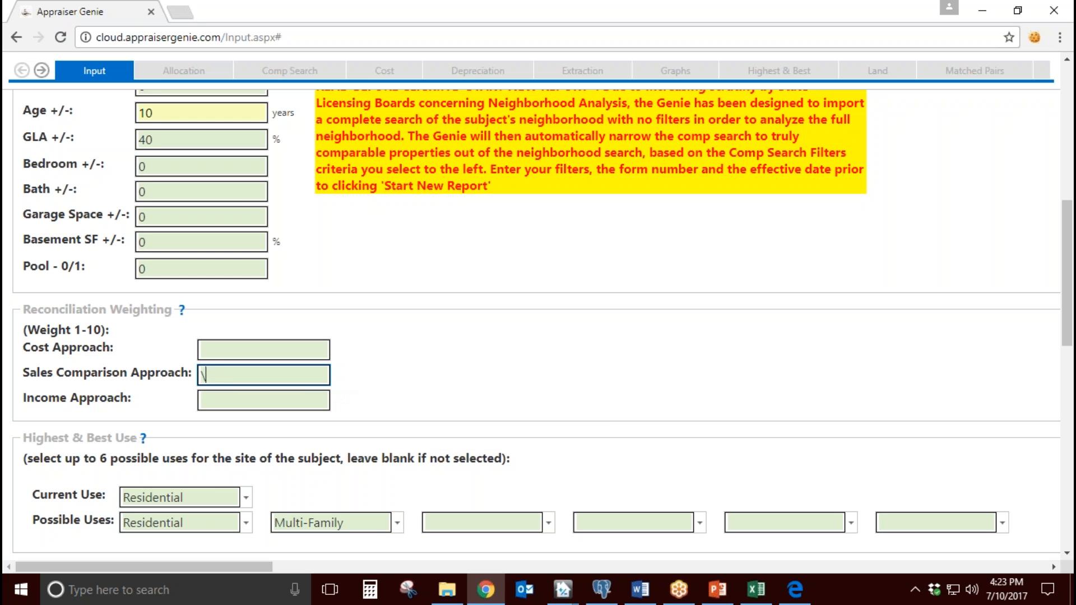
click(150, 384)
click(220, 377)
text(10)
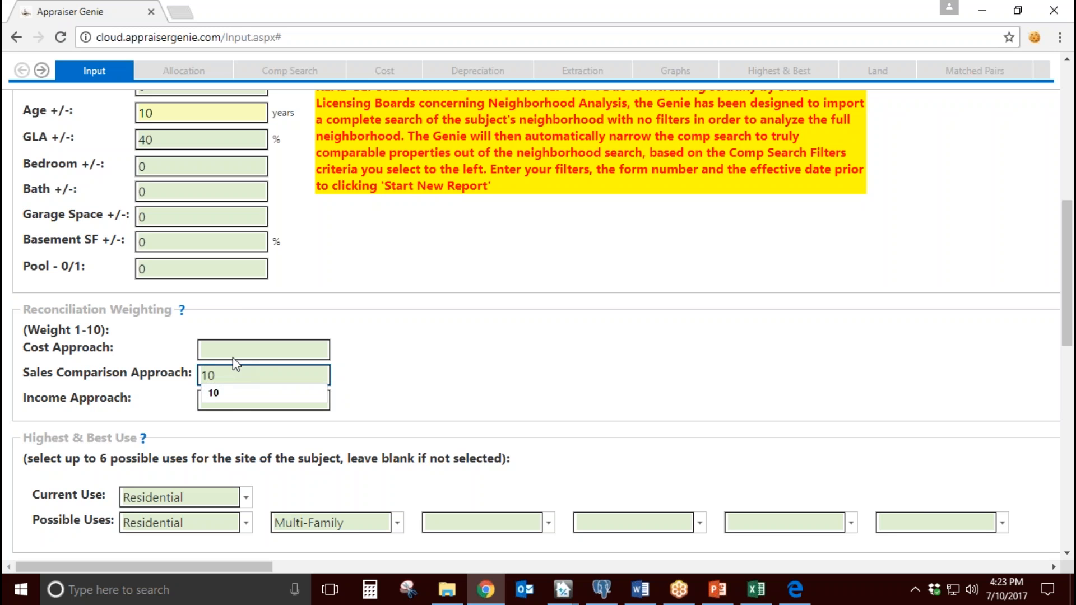
click(236, 404)
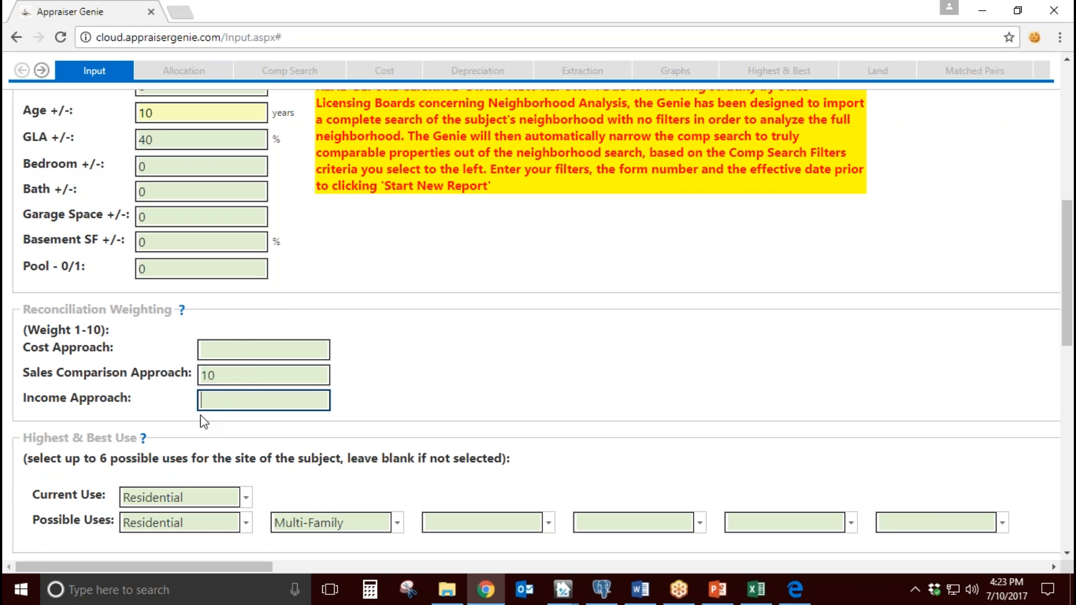
Step: Try weightings of 8 for Sales Comparison and 2 for Cost Approach, and restore 10 and blank
click(230, 348)
double_click(221, 371)
text(8)
click(225, 346)
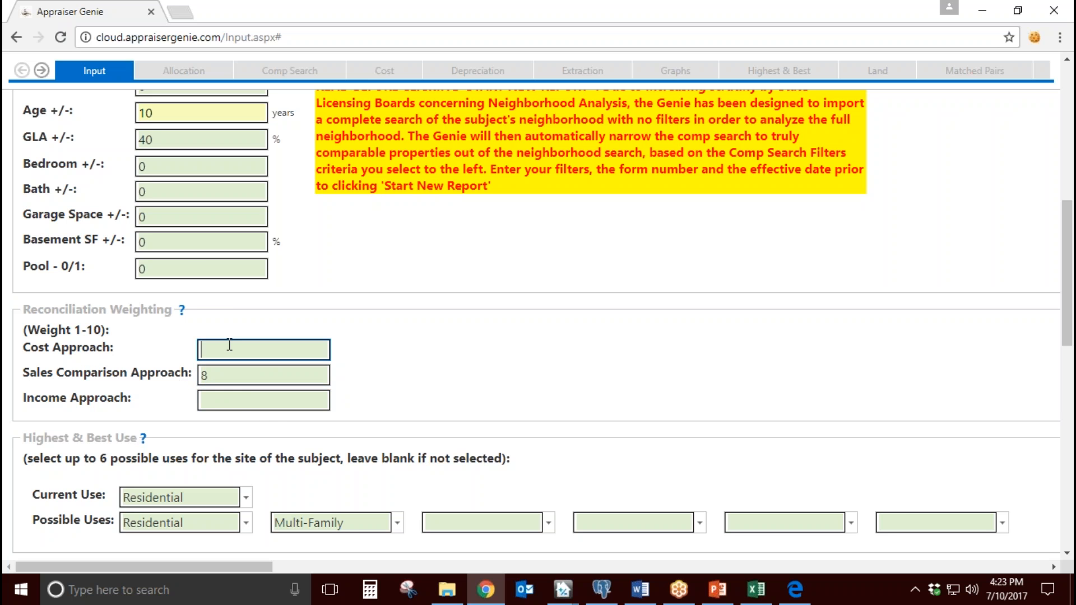
text(2)
key(BackSpace)
double_click(235, 375)
text(10)
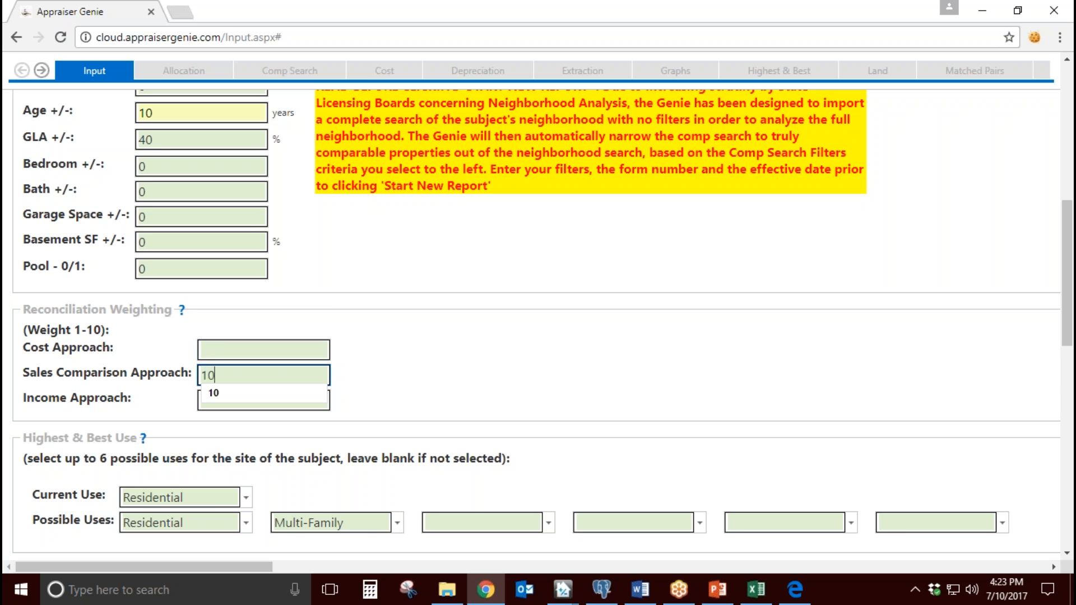
click(365, 379)
Step: In the Highest & Best Use section, clear Multi-Family from the second possible use
scroll(40, 314, down, 3)
drag(39, 283, 104, 283)
click(62, 338)
drag(53, 338, 93, 364)
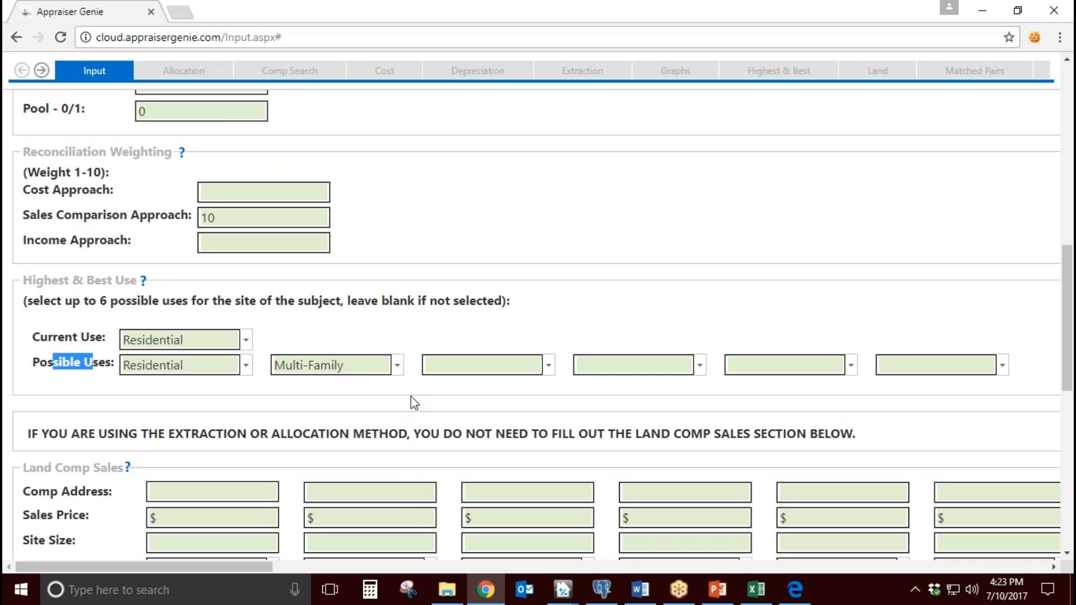
click(397, 365)
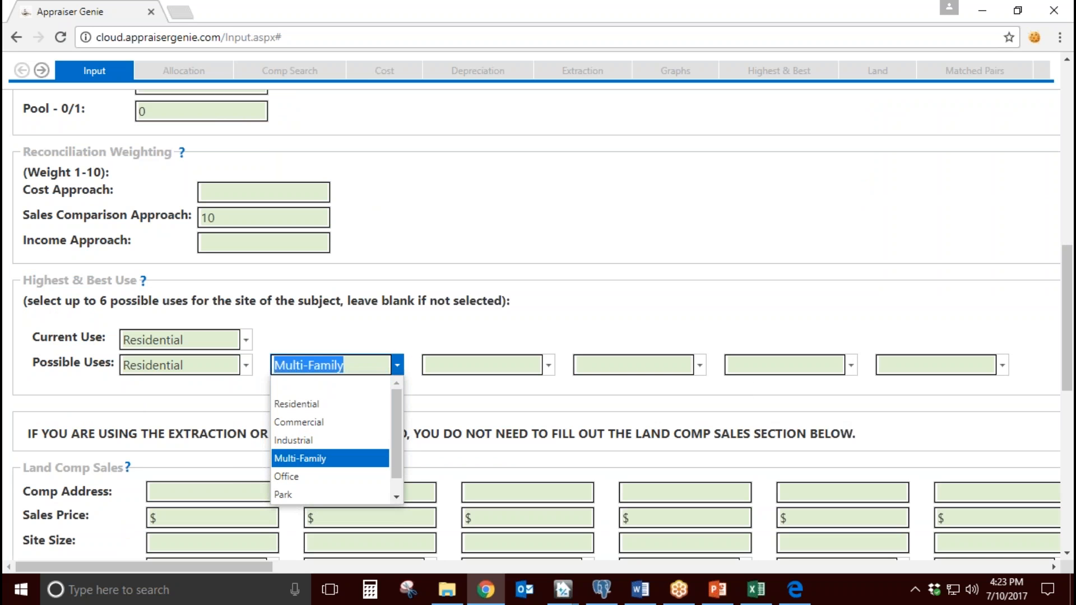
click(352, 382)
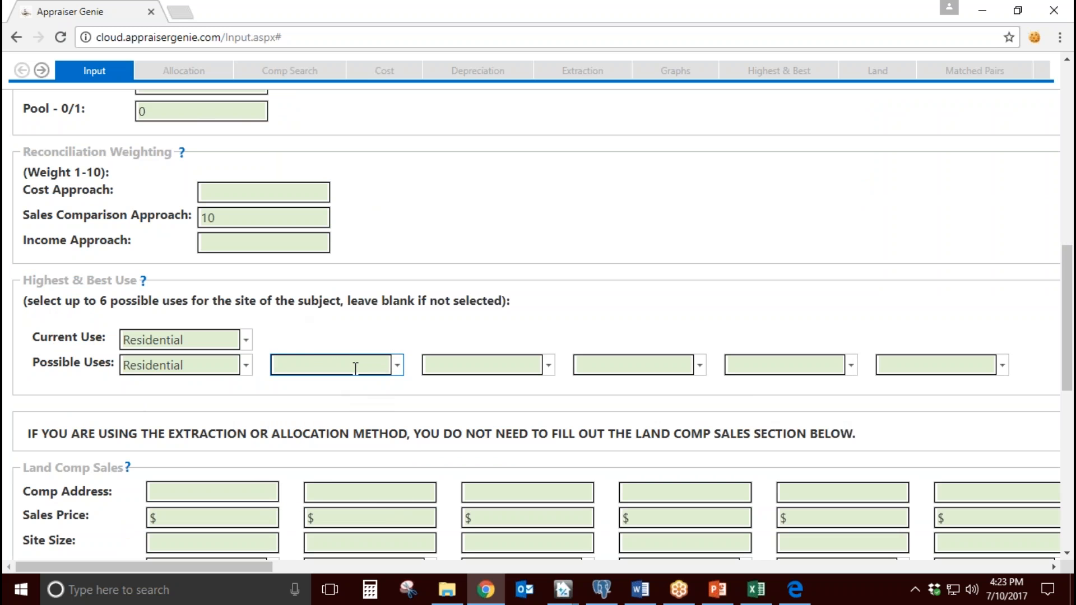
scroll(355, 368, down, 2)
scroll(355, 368, up, 2)
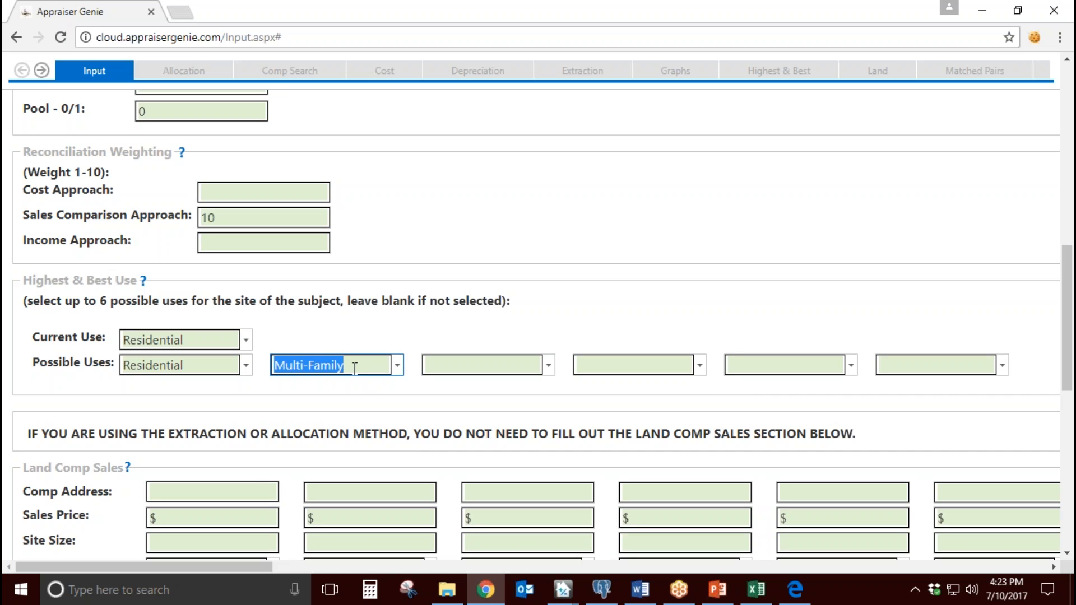
scroll(355, 336, down, 2)
Step: Examine the Land Comp Sales section, including its comp address, sales price and site size fields
scroll(309, 365, down, 1)
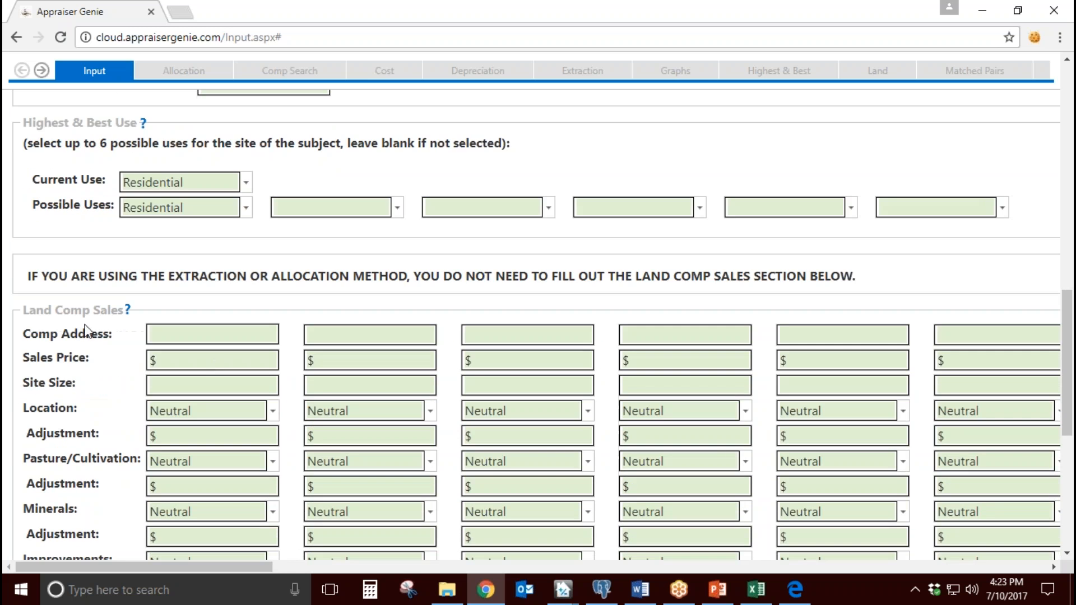
drag(44, 310, 129, 310)
scroll(113, 386, down, 3)
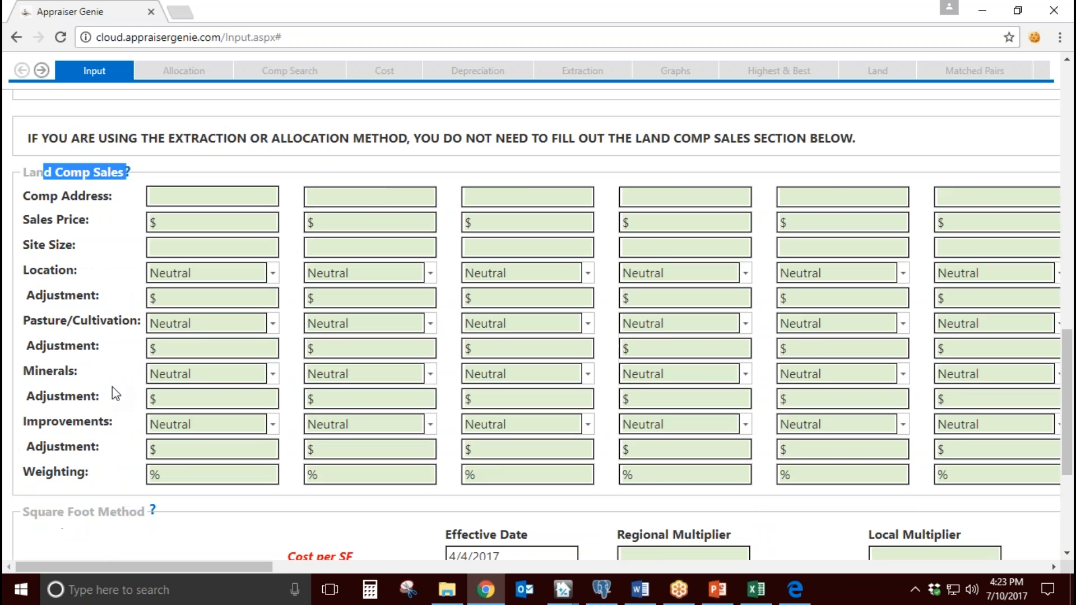
click(231, 171)
key(Tab)
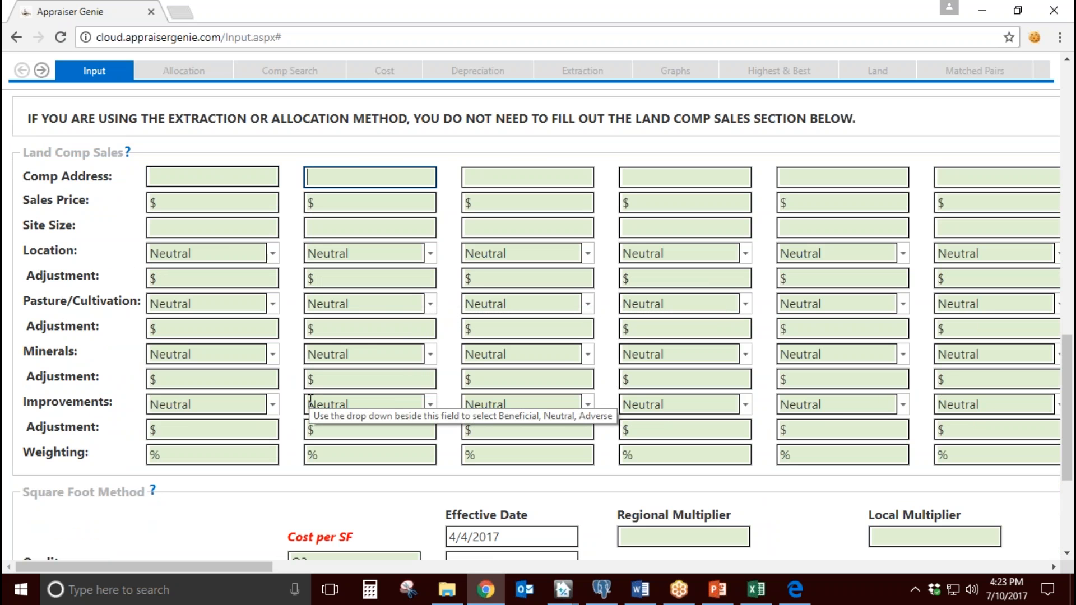
click(227, 182)
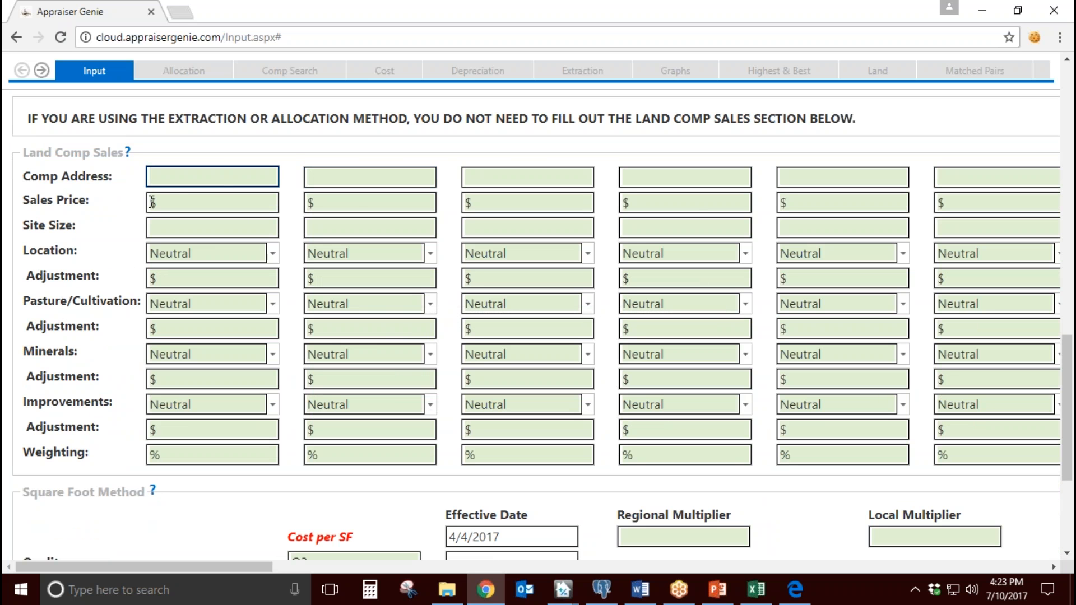
click(177, 202)
click(181, 225)
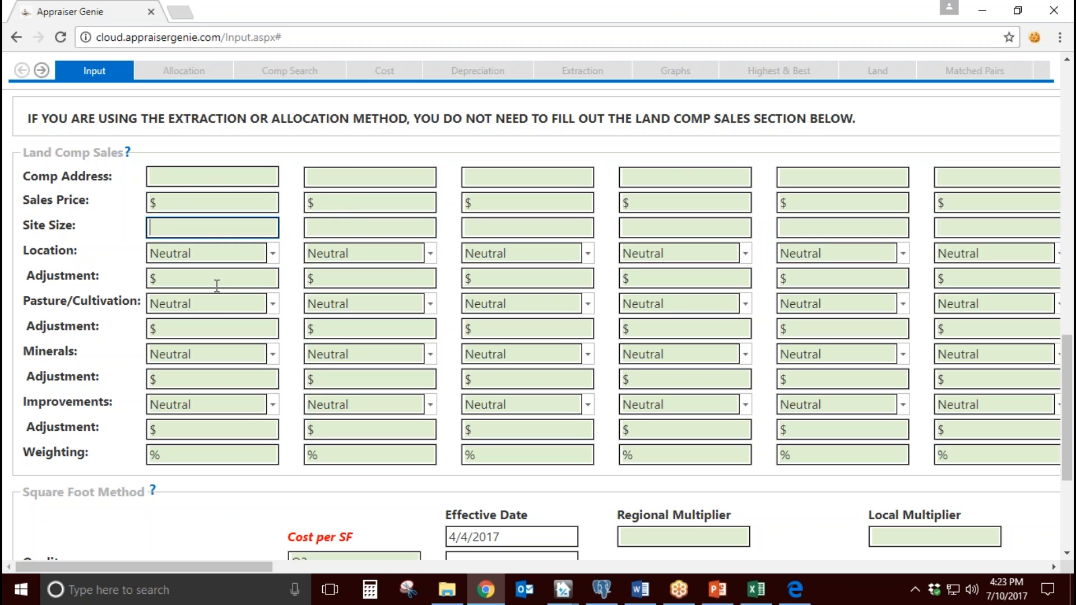
click(287, 400)
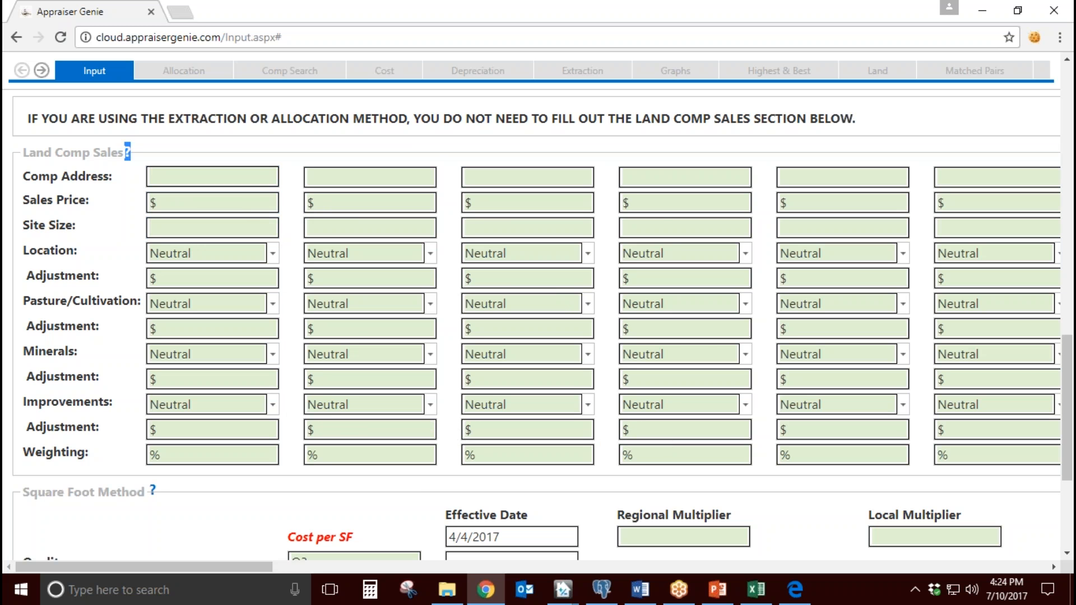
Step: Examine the Square Foot Method section and its cost per SF fields, including roof and heating/cooling
scroll(358, 331, down, 4)
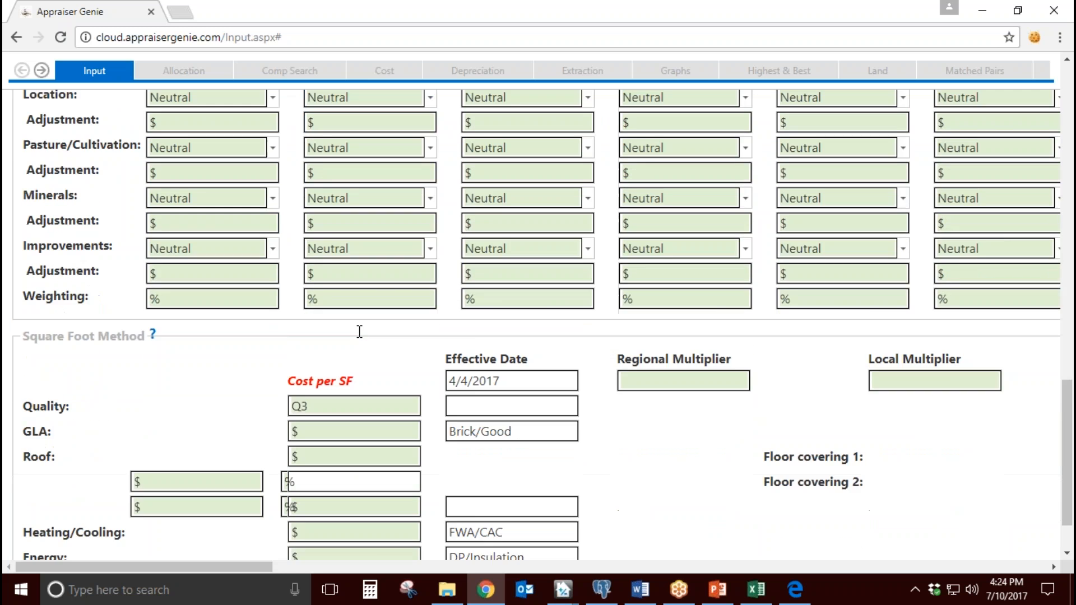
drag(37, 262, 123, 263)
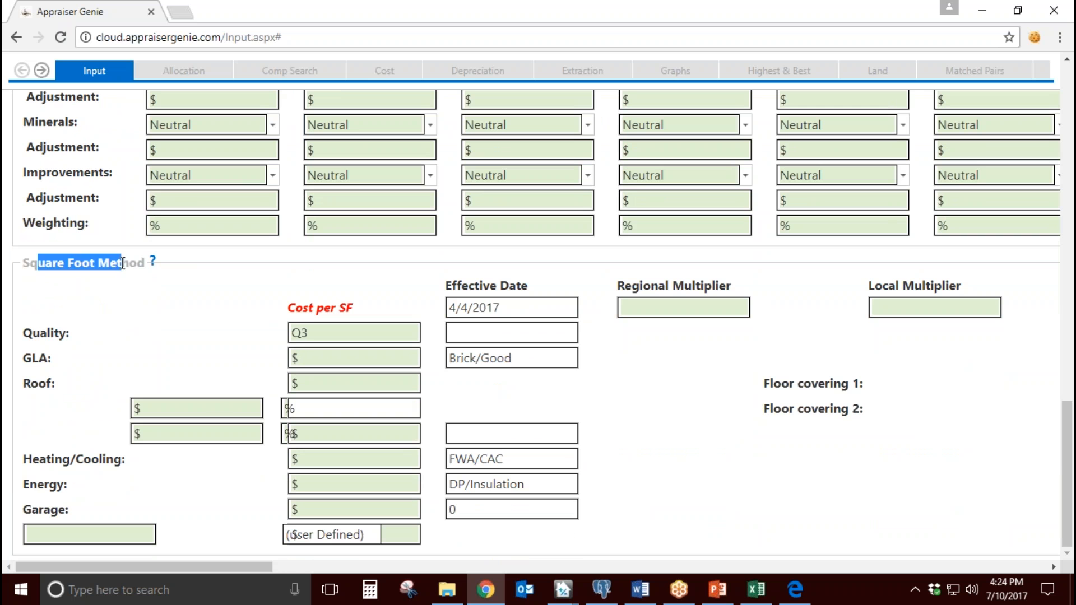
click(359, 384)
key(Tab)
key(Tab)
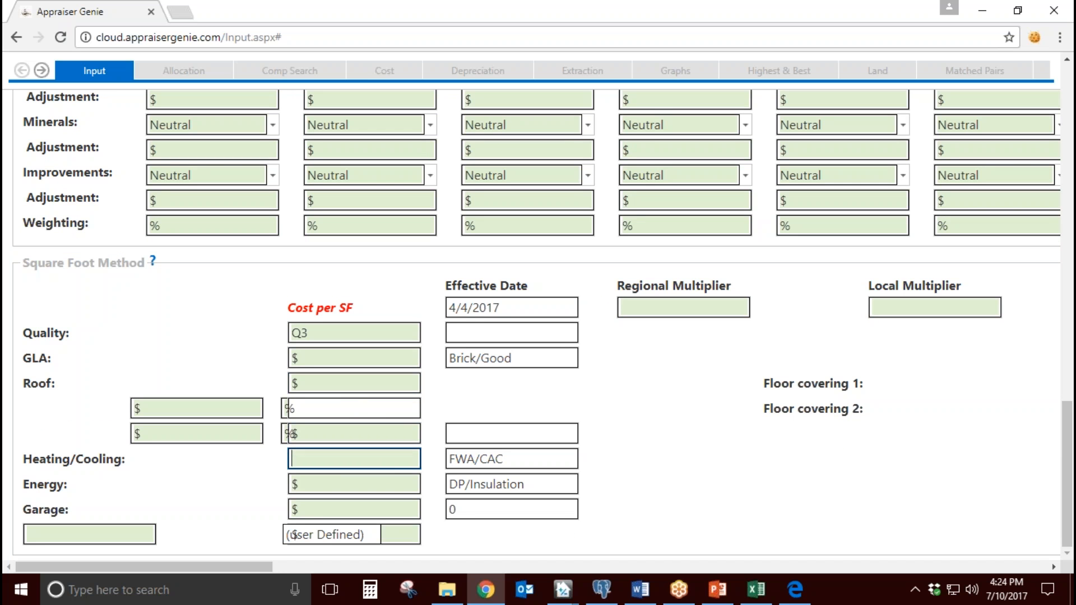
click(442, 409)
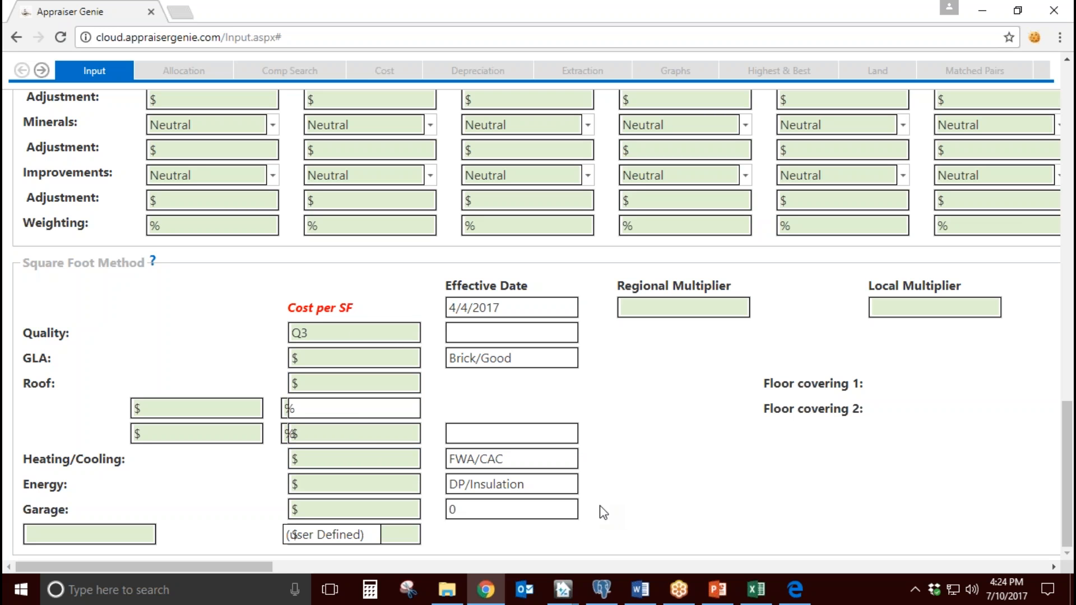
click(369, 438)
click(379, 458)
click(458, 420)
Step: Start browsing for the report's import files and check the file name of the MLS export in Excel
scroll(637, 478, up, 20)
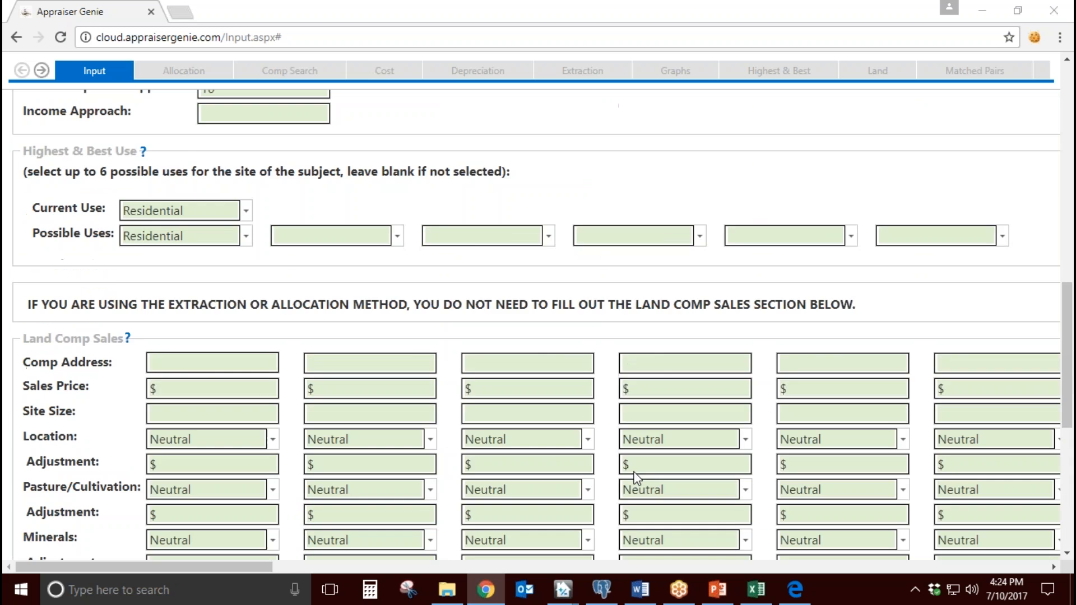
scroll(637, 478, up, 5)
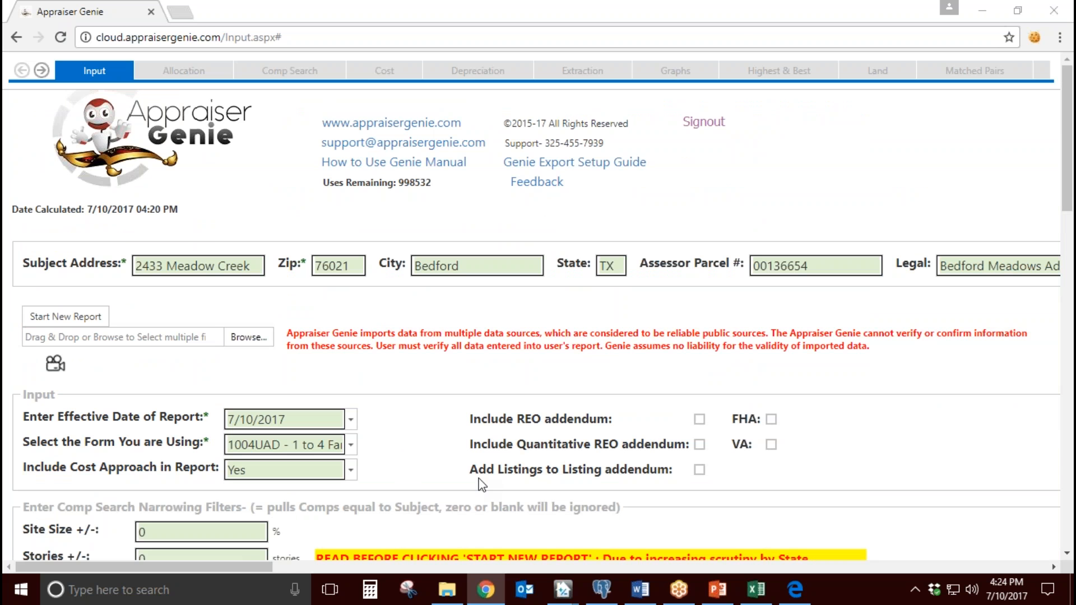
click(250, 338)
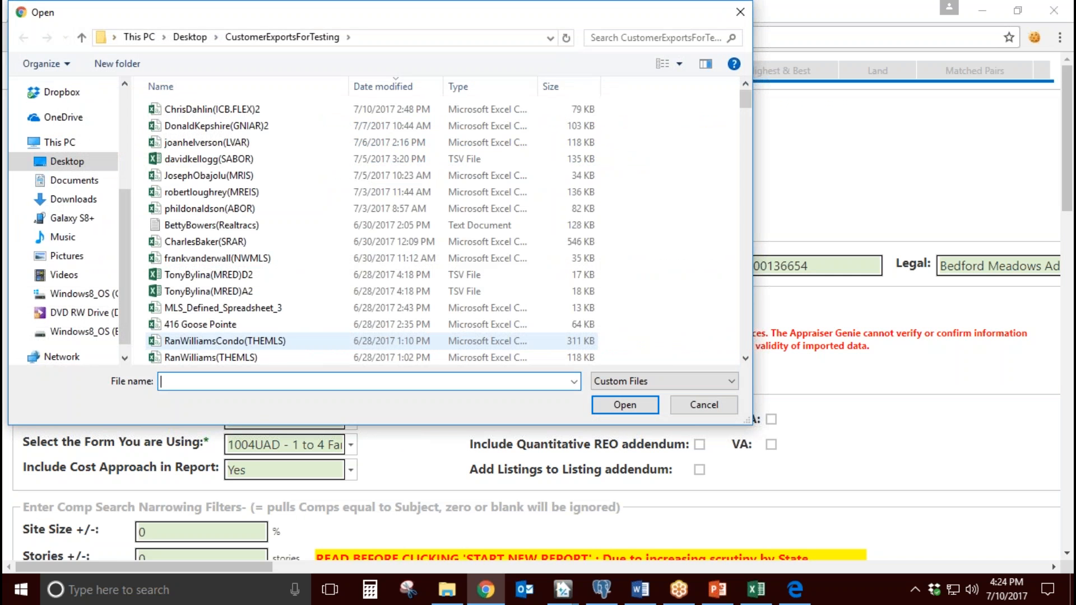
click(757, 589)
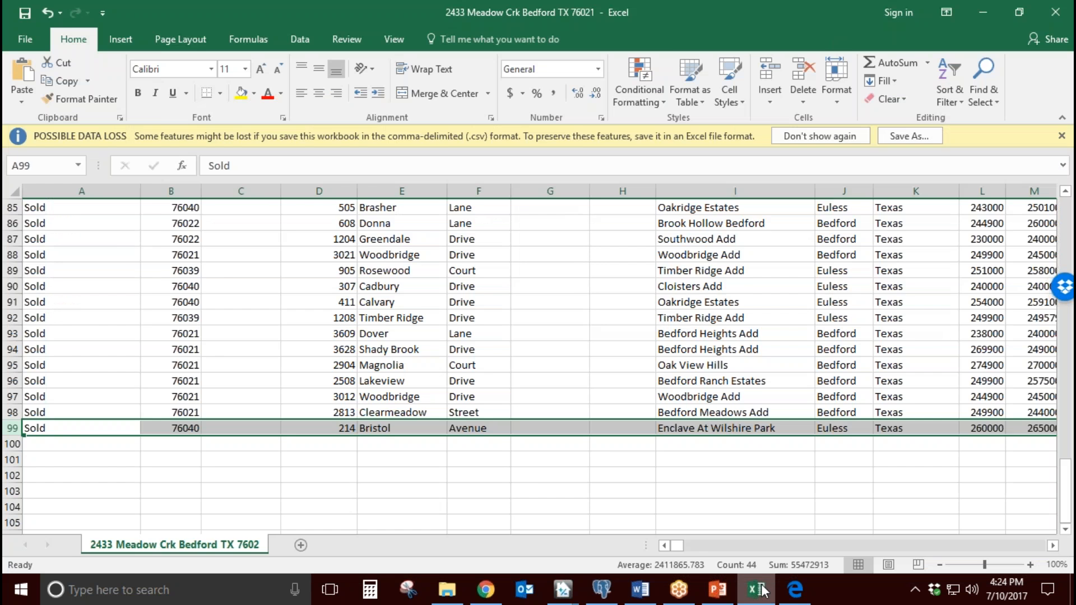
click(757, 590)
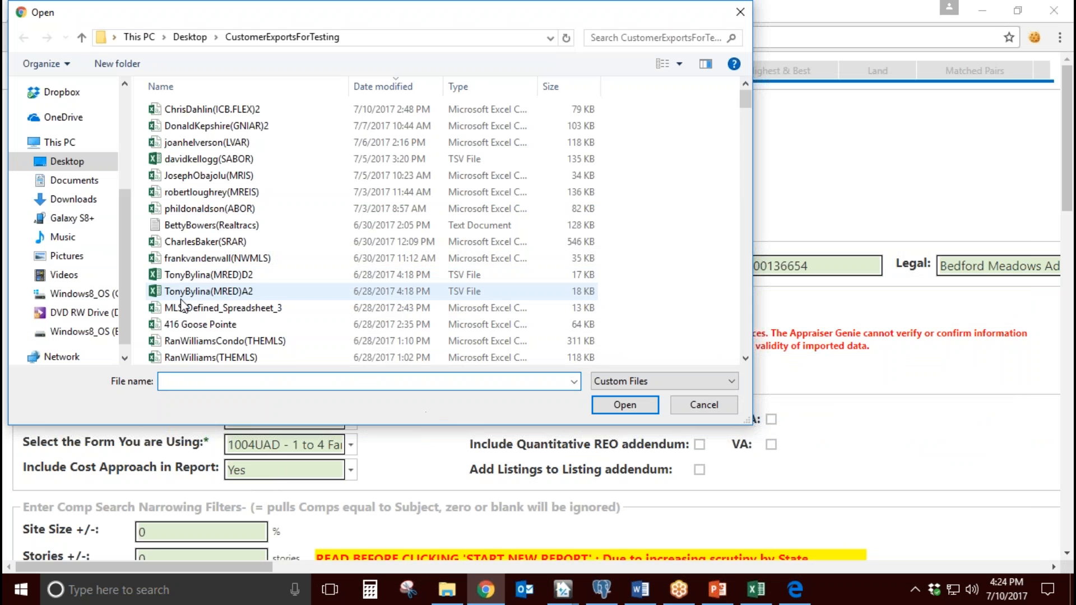
Step: Select the Bedford subject property's MLS export from Dropbox's Webinar Stuff folder as the report's import file
scroll(74, 216, up, 1)
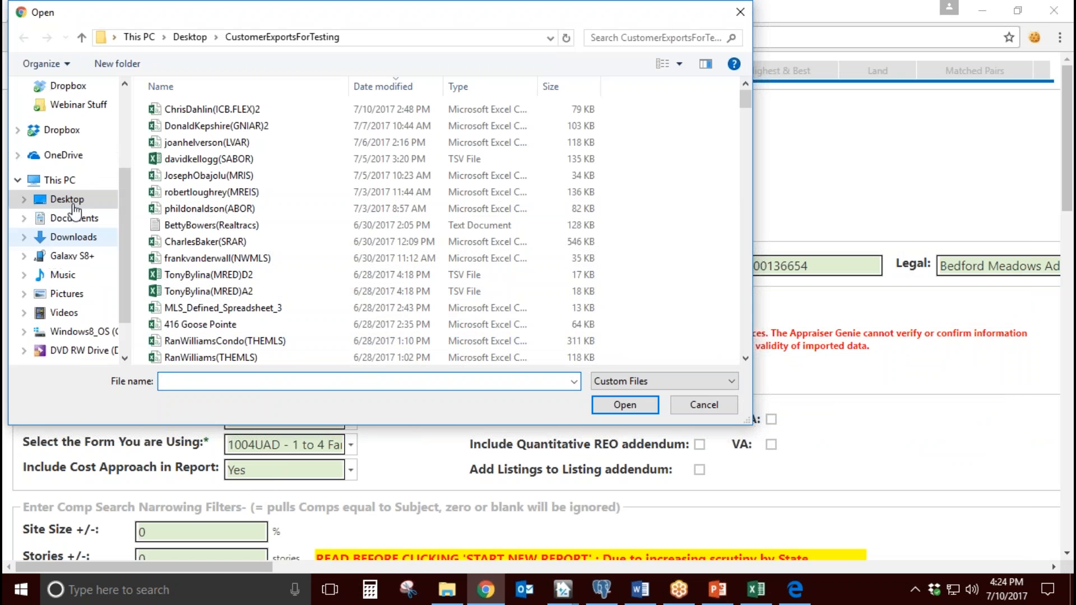
scroll(74, 215, up, 1)
click(61, 167)
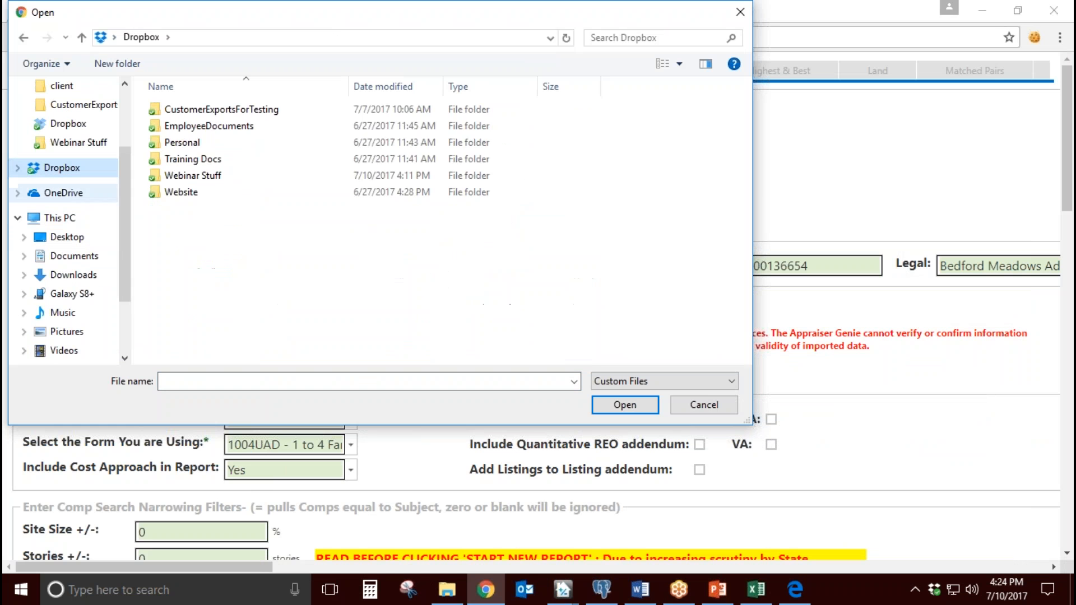
double_click(207, 178)
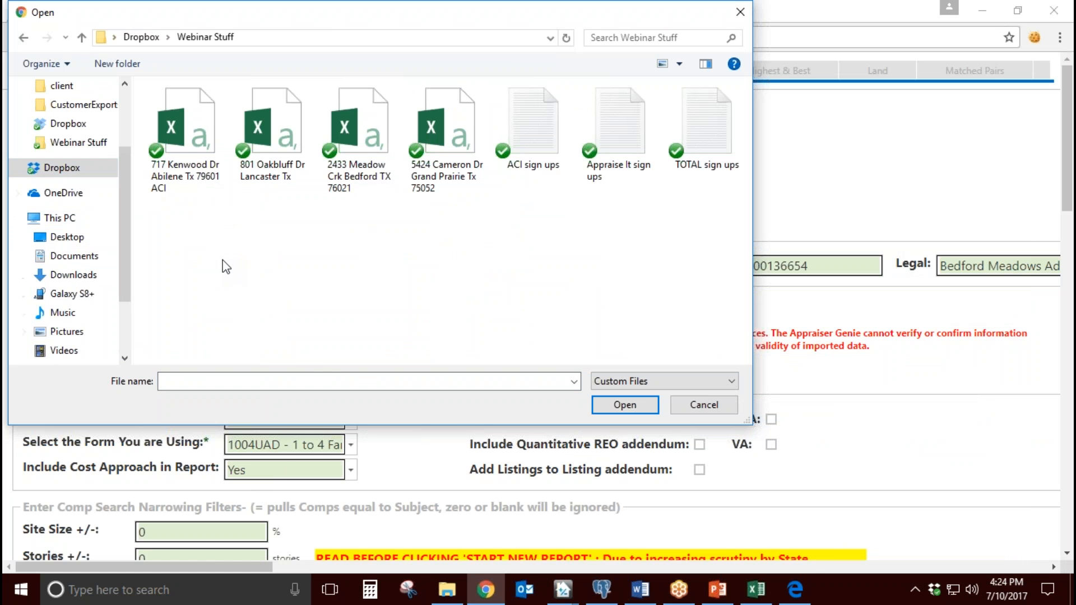
double_click(357, 129)
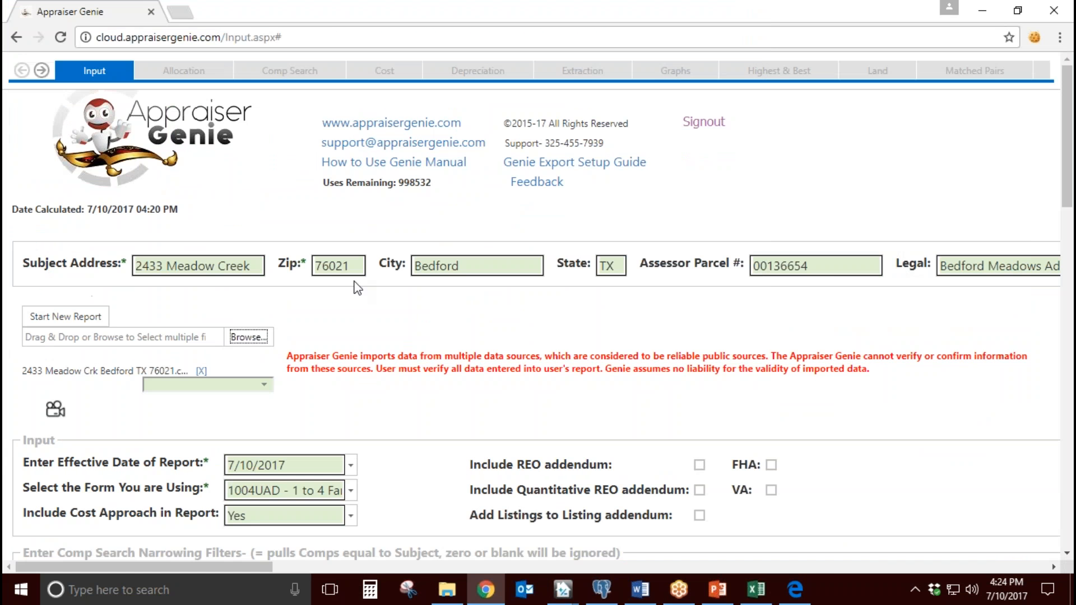
Step: Set the imported file's MLS source to NTREIS and start the new report
click(252, 385)
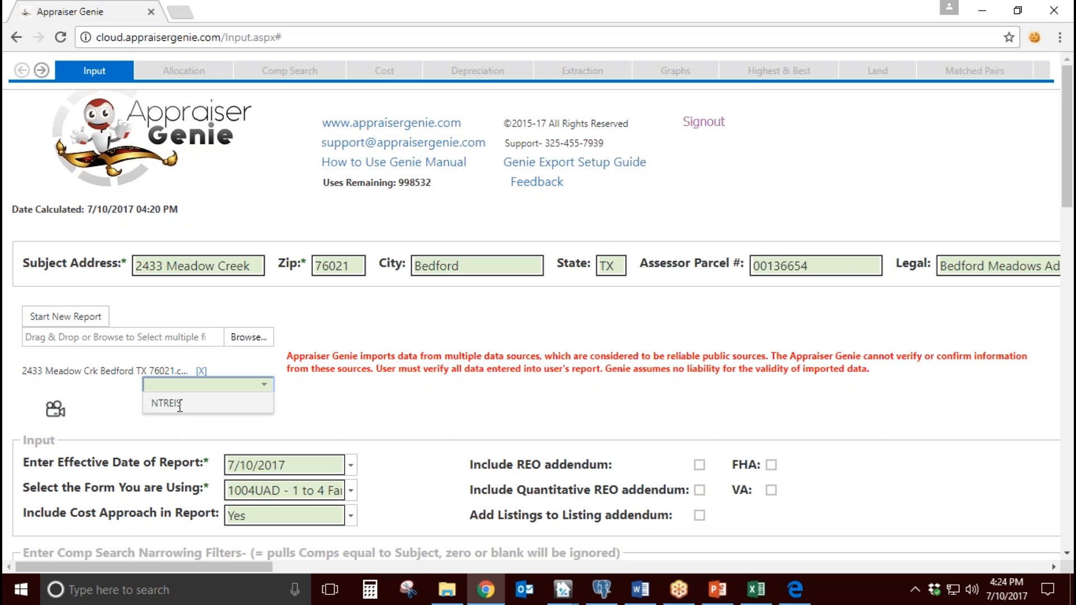
click(180, 404)
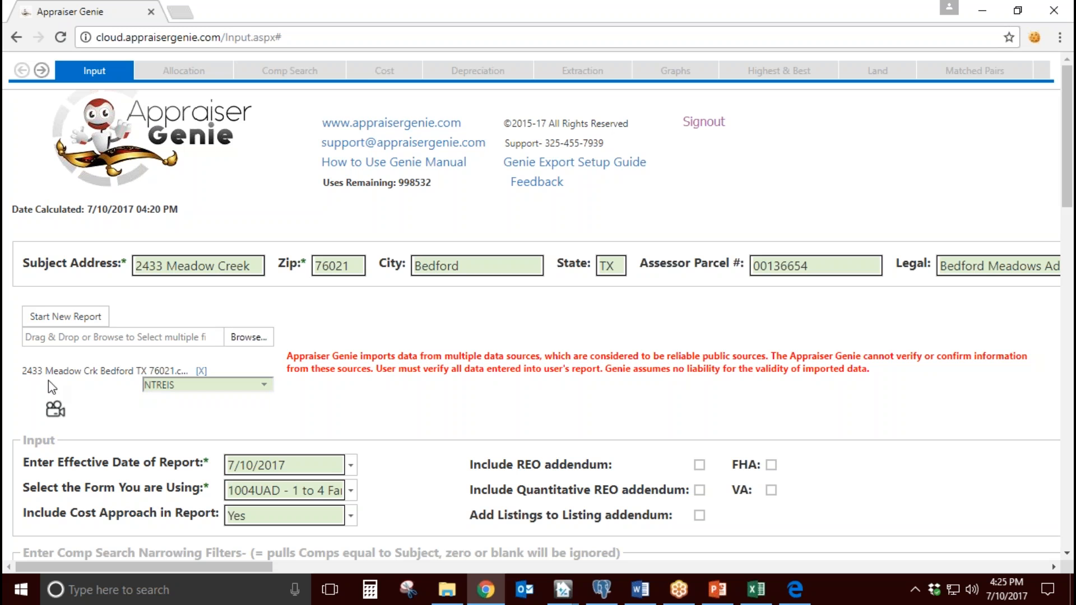
drag(27, 371, 146, 372)
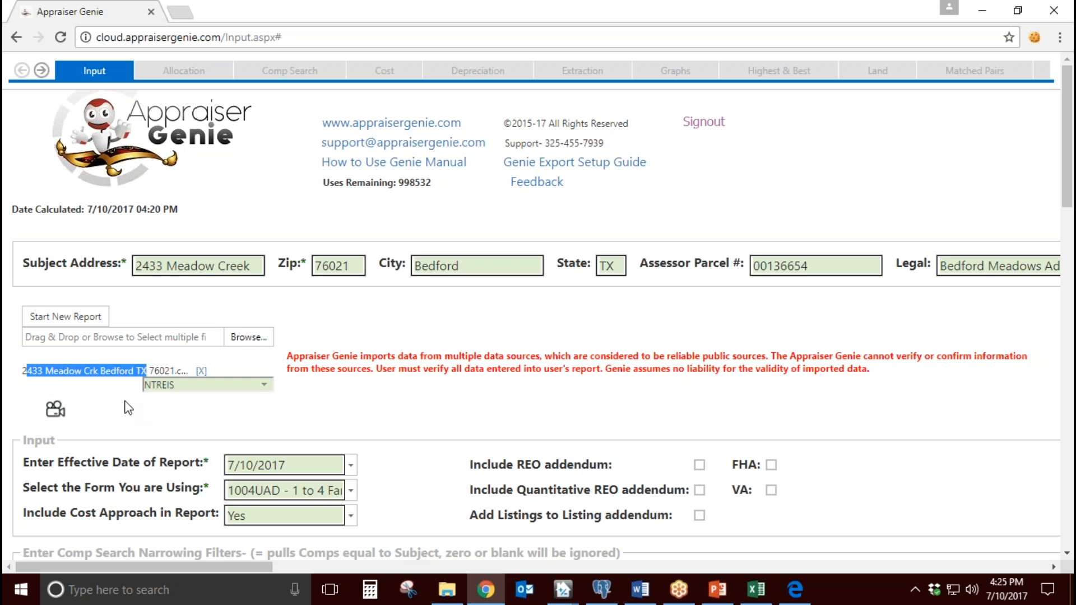
click(161, 401)
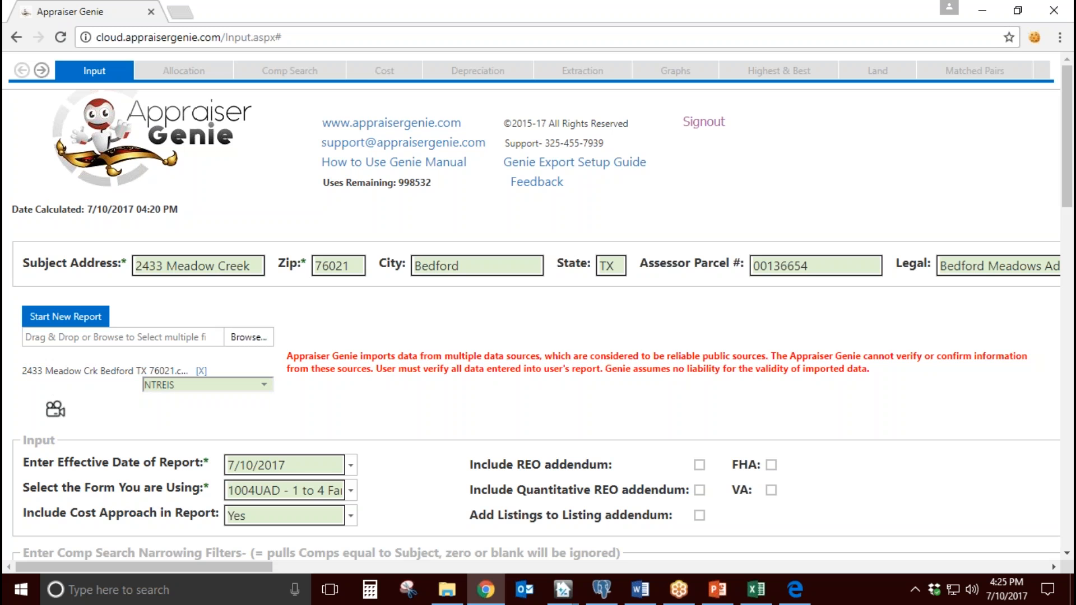
click(65, 316)
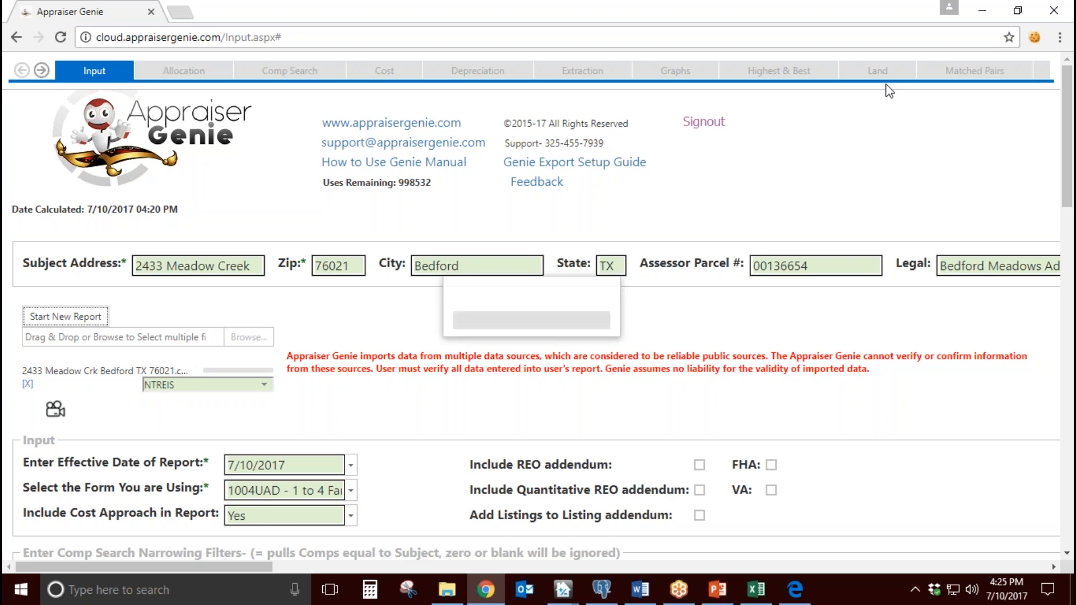
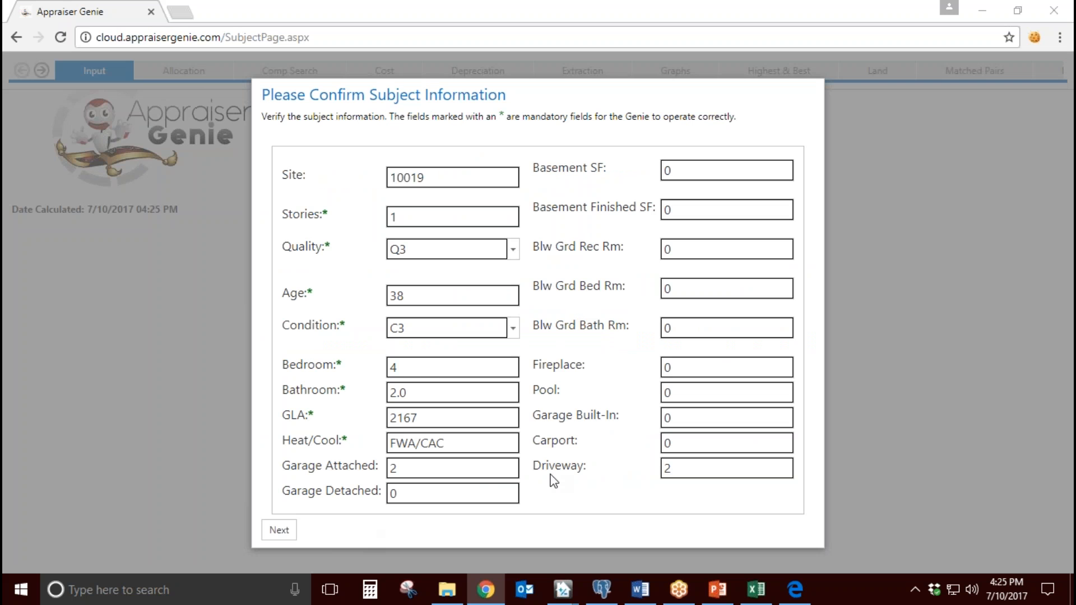
Step: Check the Stories field against the subject's Design (Style) entry in TOTAL's sales comparison grid, and return to Appraiser Genie
click(455, 217)
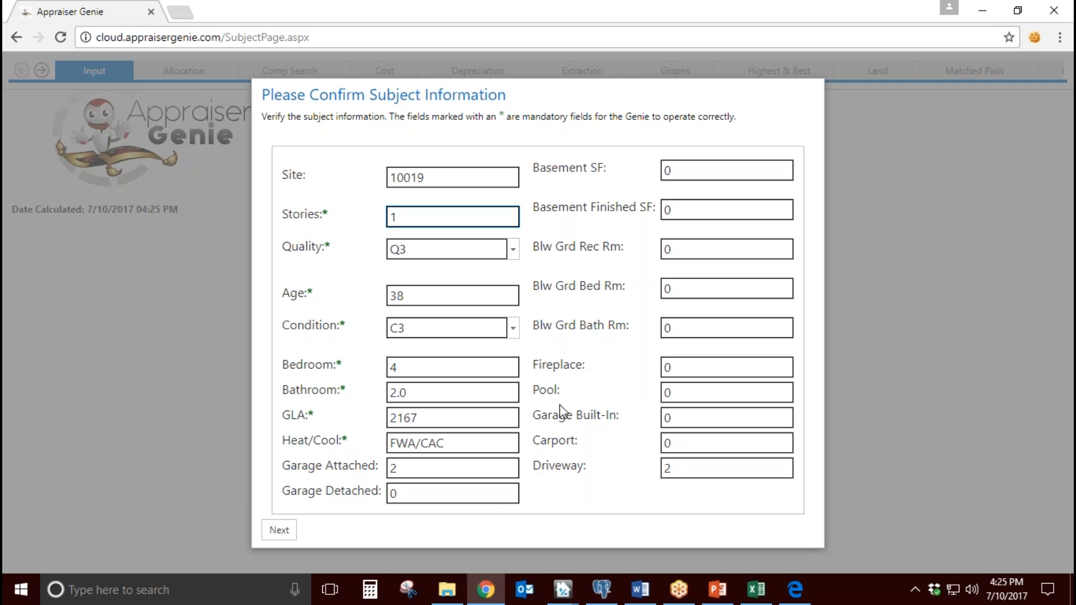
click(563, 589)
click(573, 550)
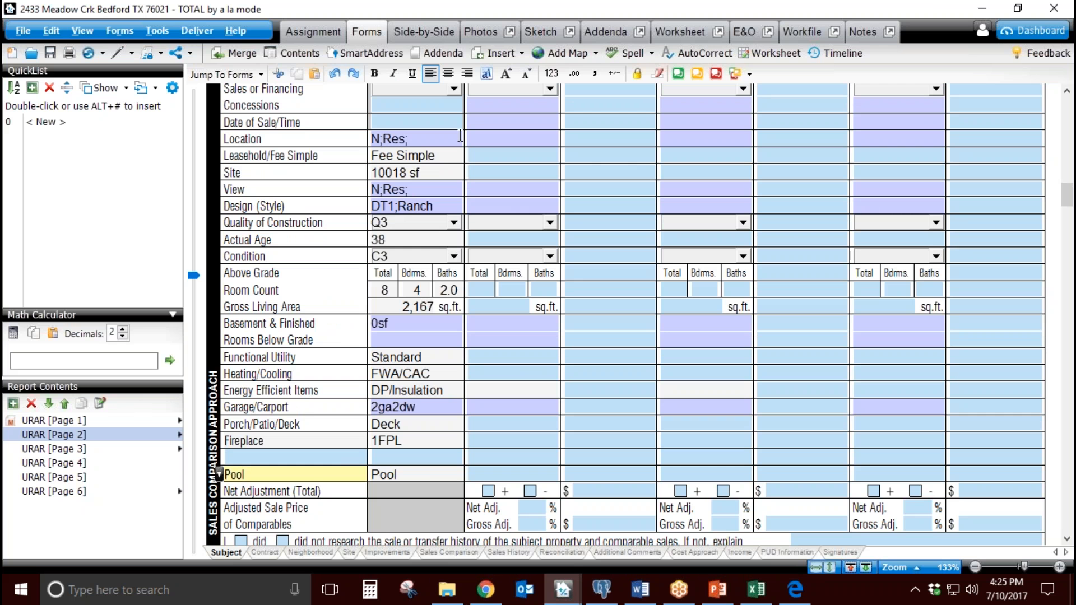
click(486, 589)
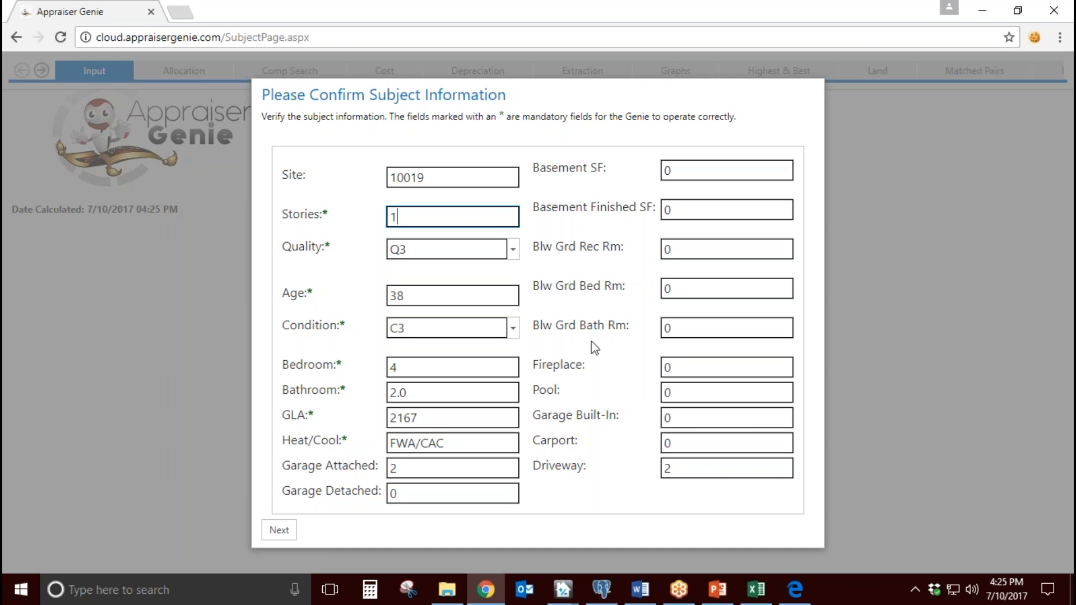
Step: Review the mandatory subject fields, including Stories, Quality, Age, Condition and GLA, and confirm the subject information
drag(331, 215, 306, 255)
click(331, 245)
drag(318, 292, 292, 298)
drag(352, 325, 318, 330)
drag(343, 365, 311, 390)
drag(328, 428, 298, 430)
click(461, 483)
click(289, 530)
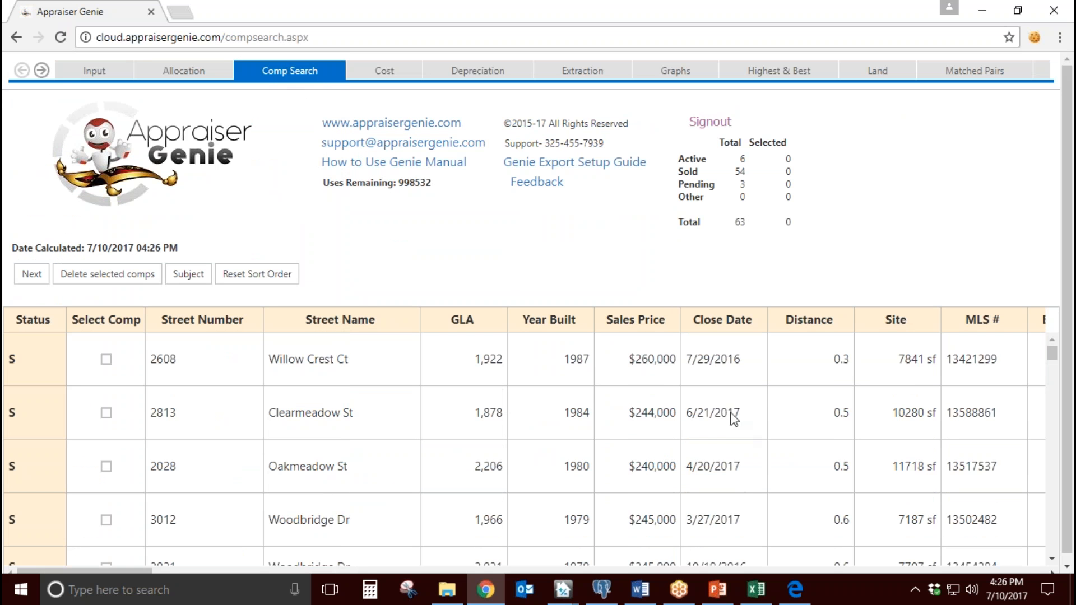
Step: Check the last rows of sold listings in the MLS export in Excel, and return to the comp search
click(756, 588)
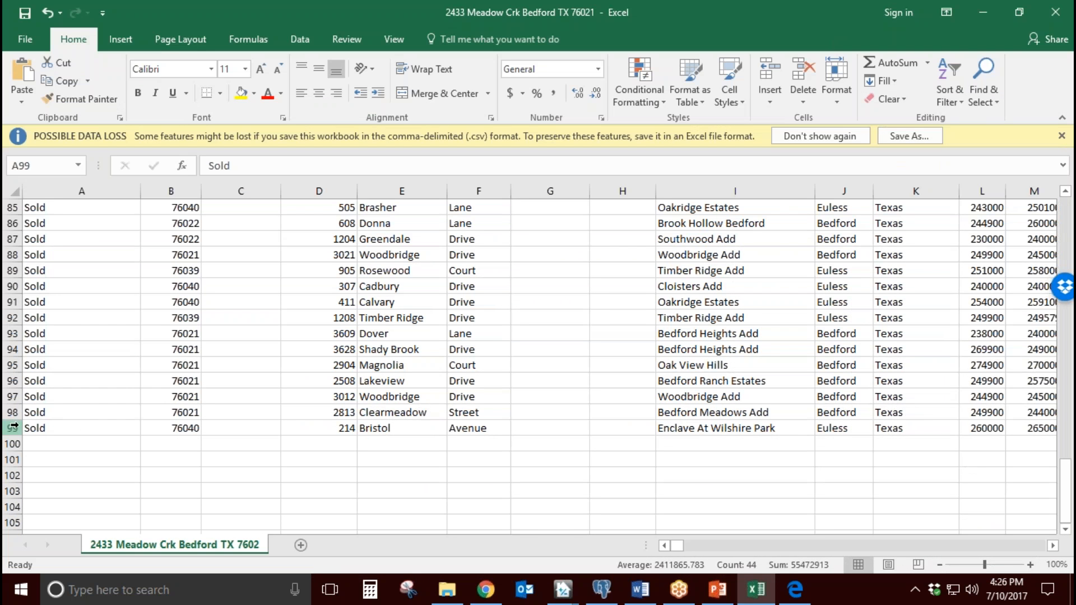
click(12, 412)
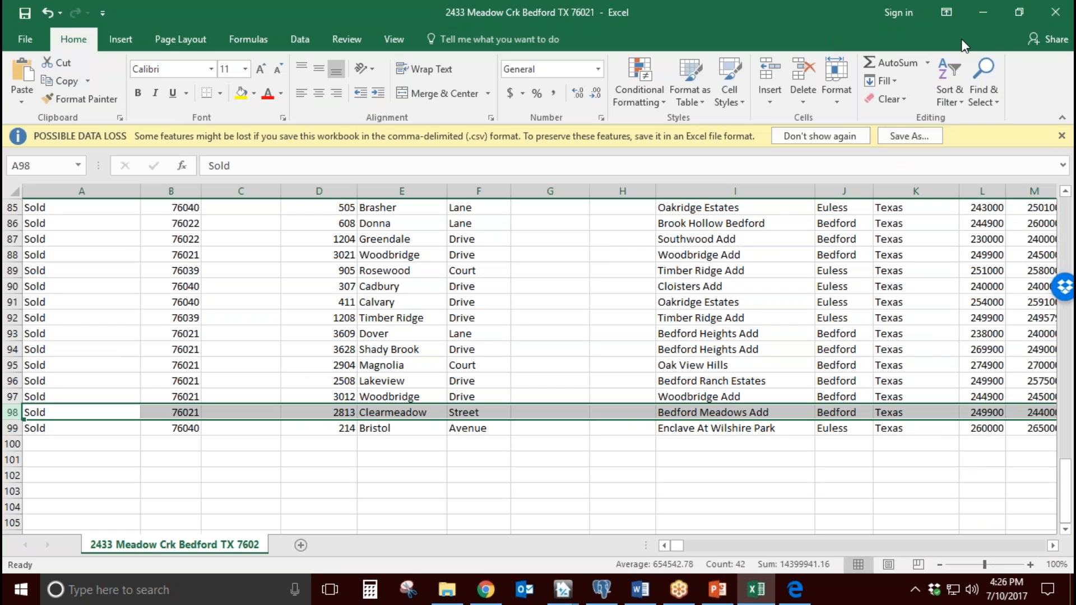
click(983, 14)
Step: Examine the overall, sold, pending and active comp counts in the page's summary
double_click(744, 223)
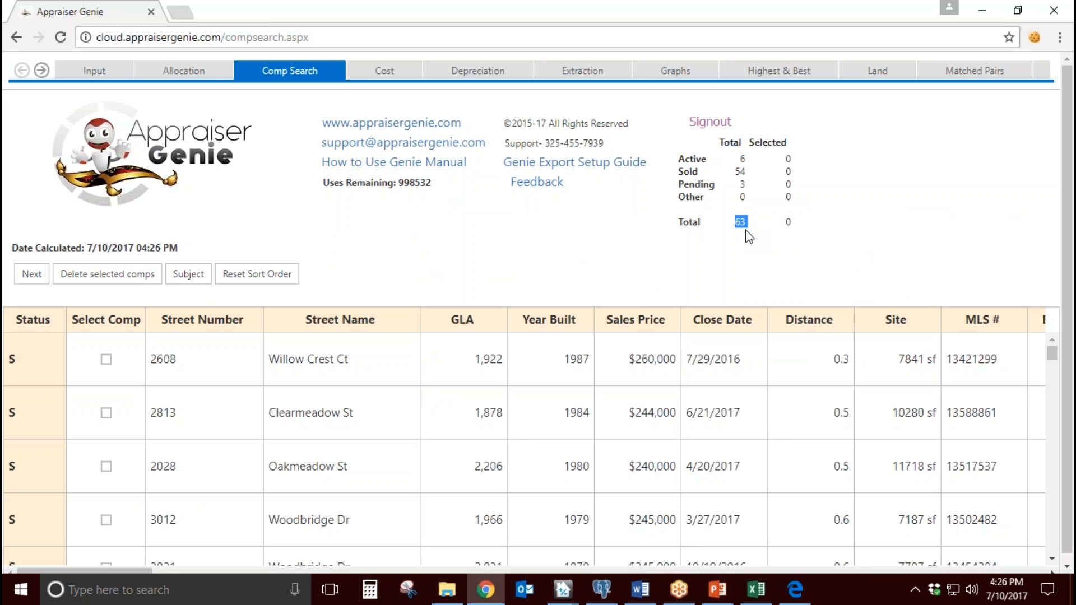
click(741, 230)
double_click(740, 171)
double_click(742, 183)
double_click(743, 159)
click(704, 237)
Step: Examine the Status column down the comp list for sold, active and pending listings
scroll(432, 419, down, 10)
scroll(432, 422, down, 11)
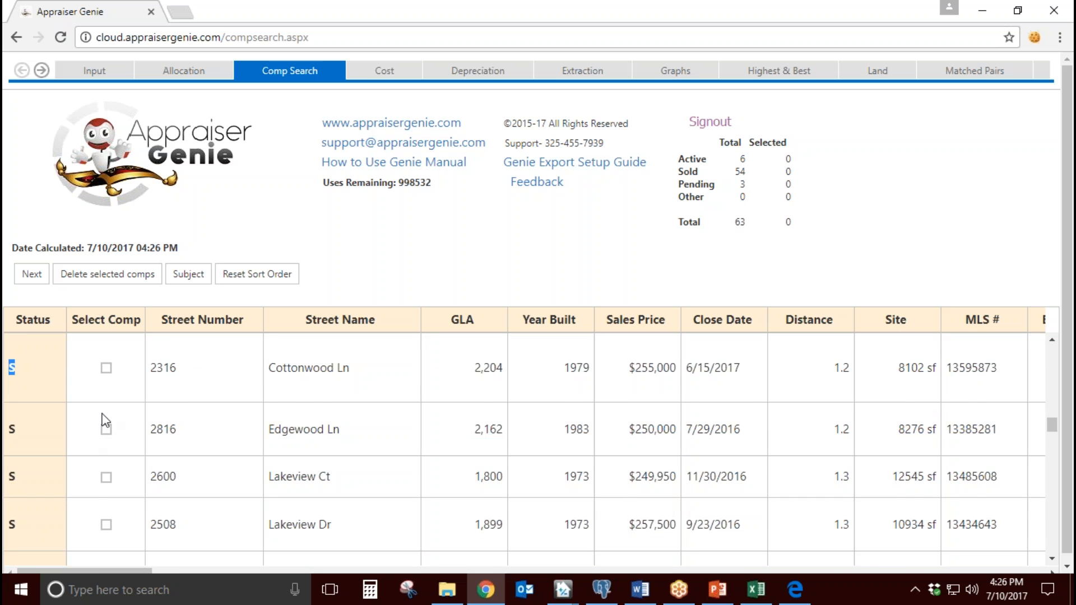
scroll(80, 428, down, 1)
scroll(80, 428, down, 16)
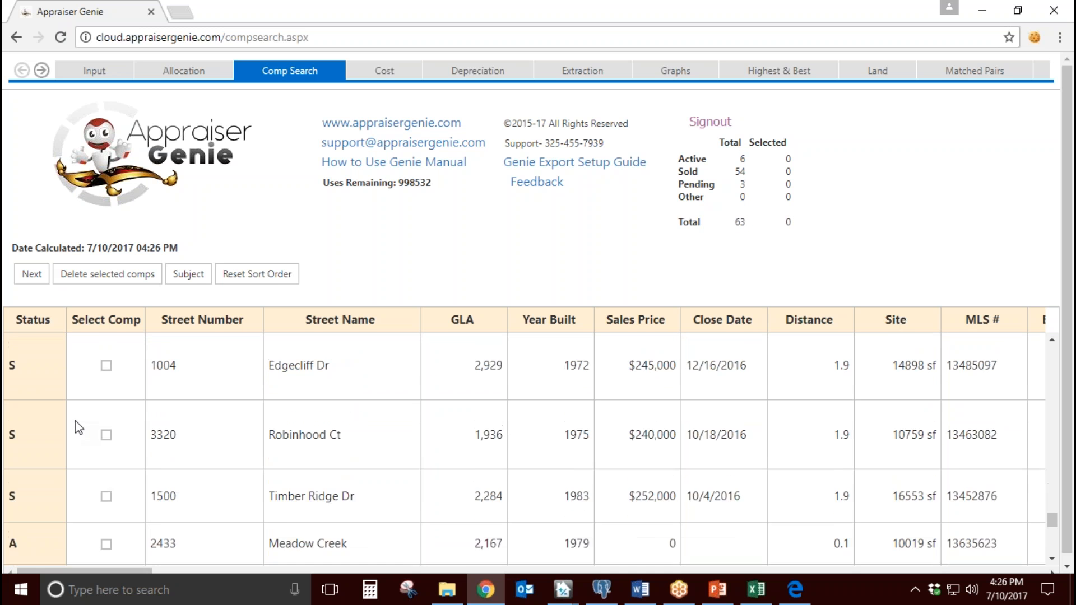
scroll(75, 421, down, 2)
scroll(29, 376, up, 2)
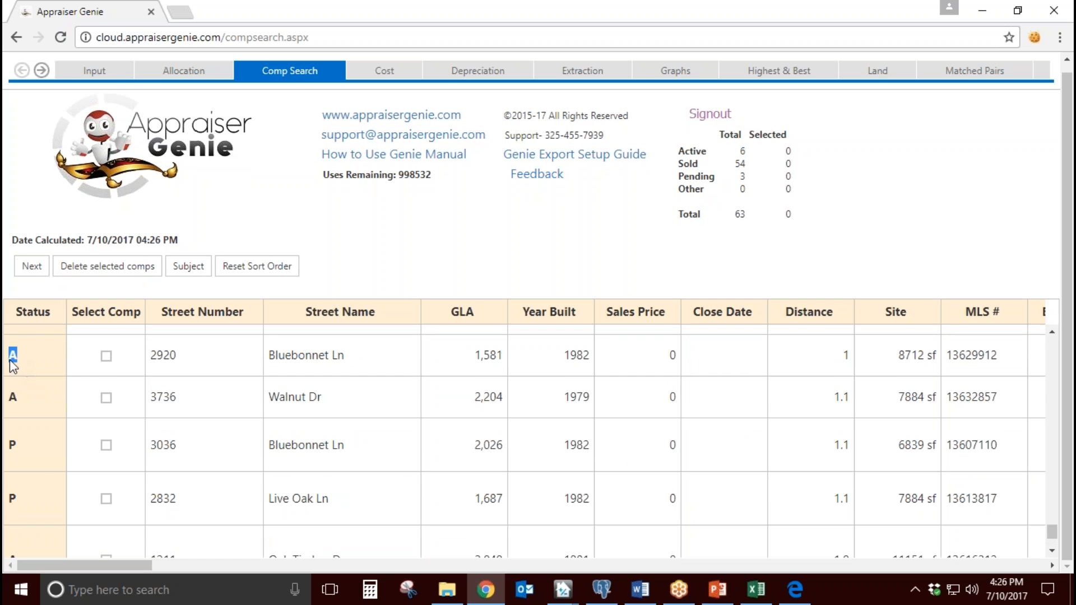
double_click(12, 446)
click(403, 287)
Step: Compare the overall comp count with the sold comp count in the summary
drag(752, 227, 733, 215)
click(749, 212)
drag(746, 163, 729, 164)
click(734, 250)
double_click(744, 164)
click(756, 209)
Step: Compare the active listings near the list's end with the first sold comps, Willow Crest Ct, Clearmeadow St and Oakmeadow St
drag(347, 355, 270, 345)
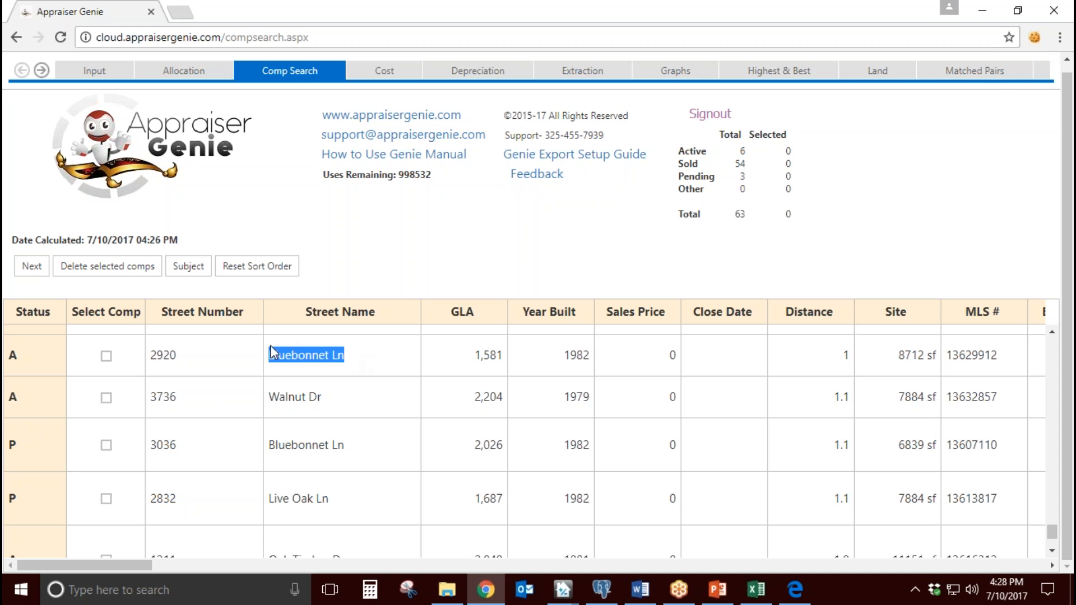
scroll(378, 382, up, 5)
scroll(378, 383, up, 10)
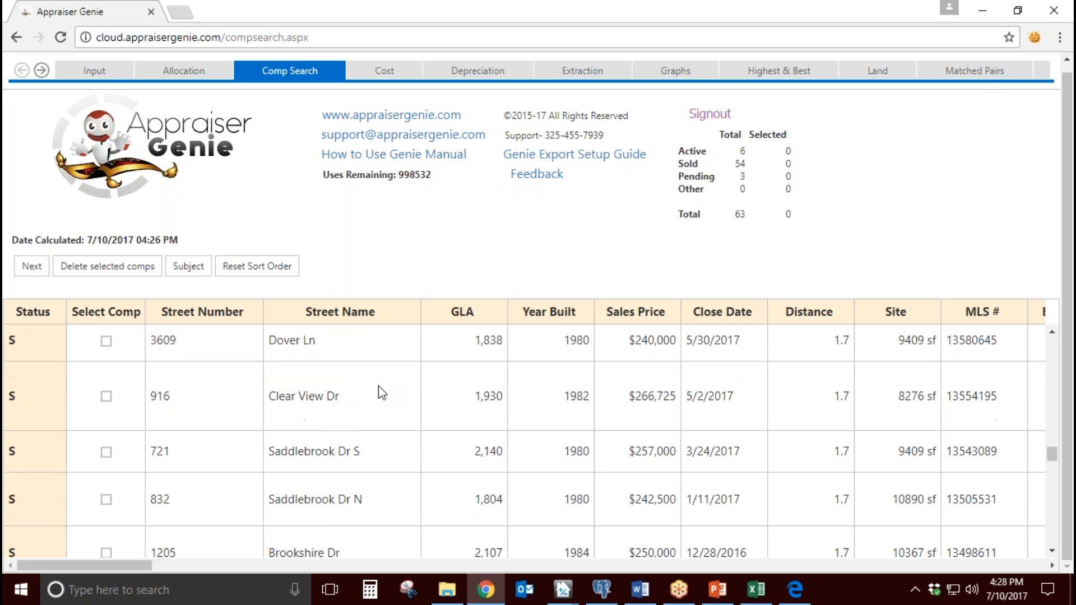
scroll(378, 398, up, 5)
drag(372, 361, 280, 358)
drag(359, 406, 269, 404)
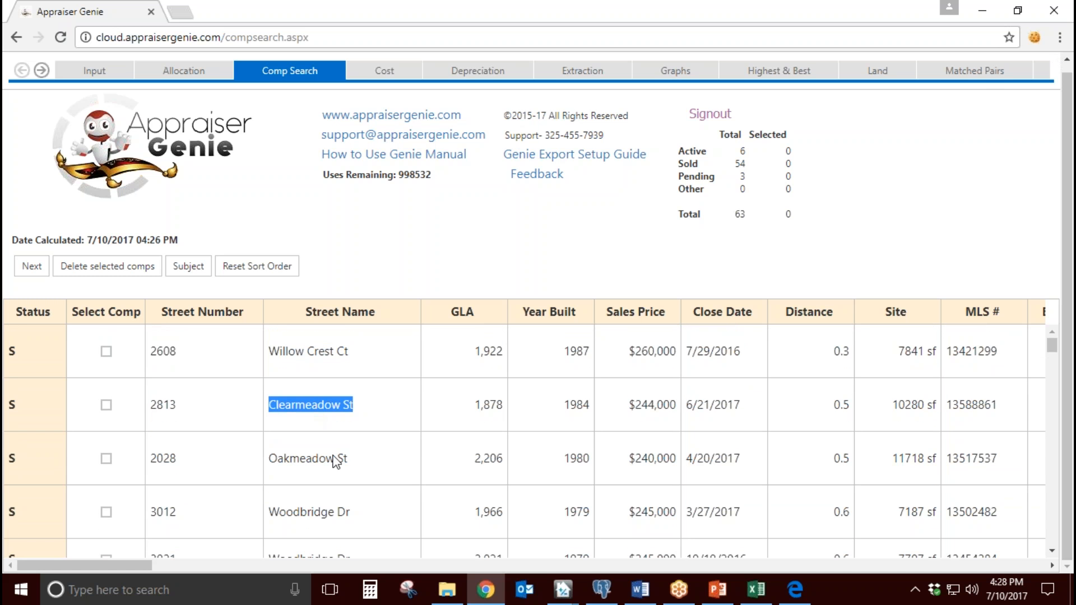
drag(352, 461, 274, 464)
click(367, 410)
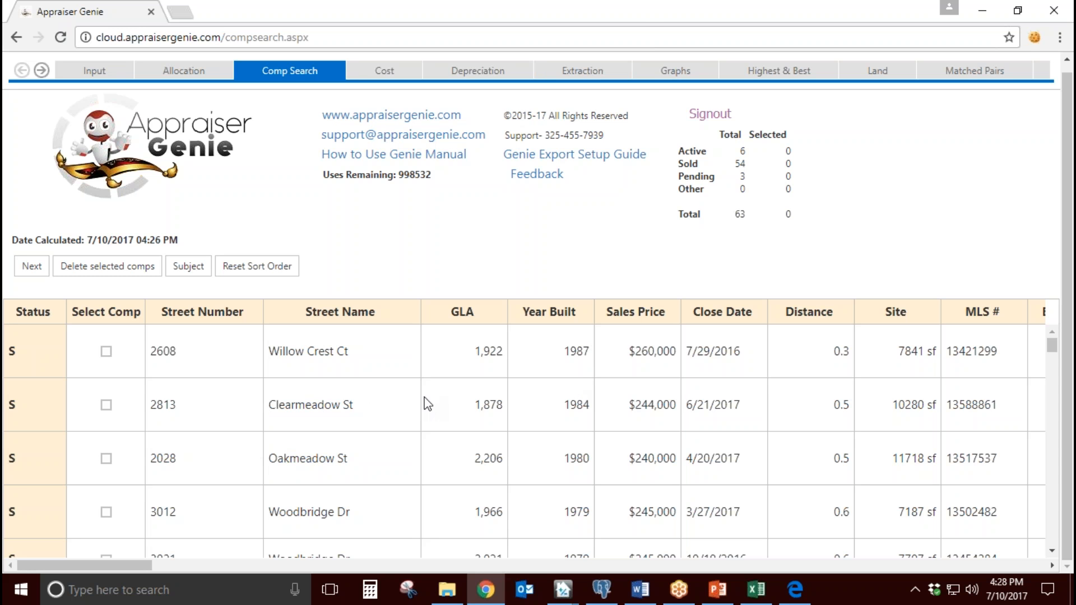
drag(359, 352, 272, 353)
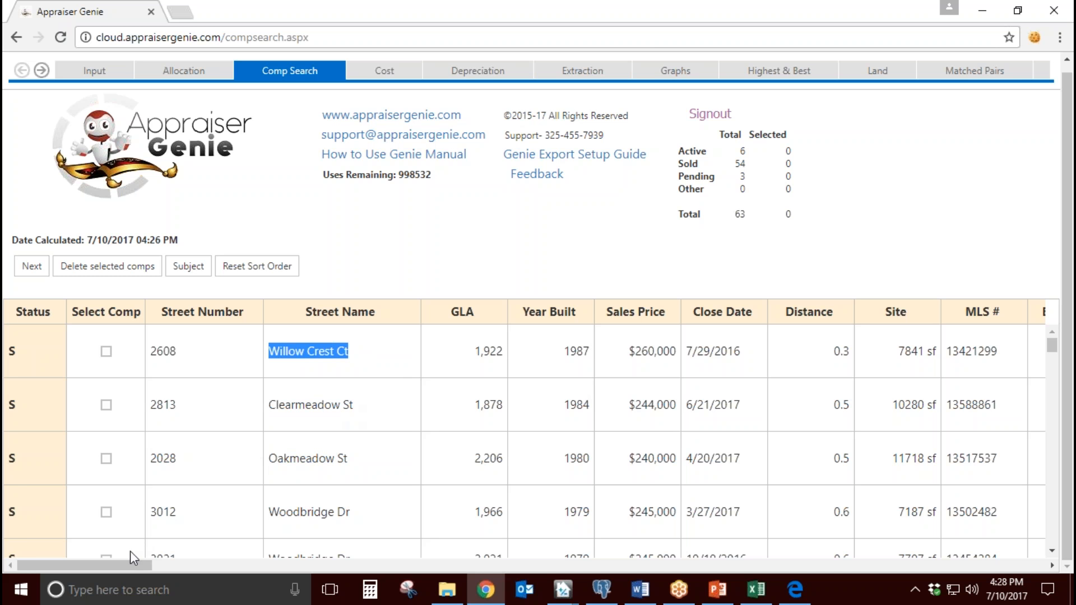
mouse_move(120, 564)
mouse_down()
mouse_move(254, 576)
mouse_move(131, 563)
mouse_up()
click(355, 358)
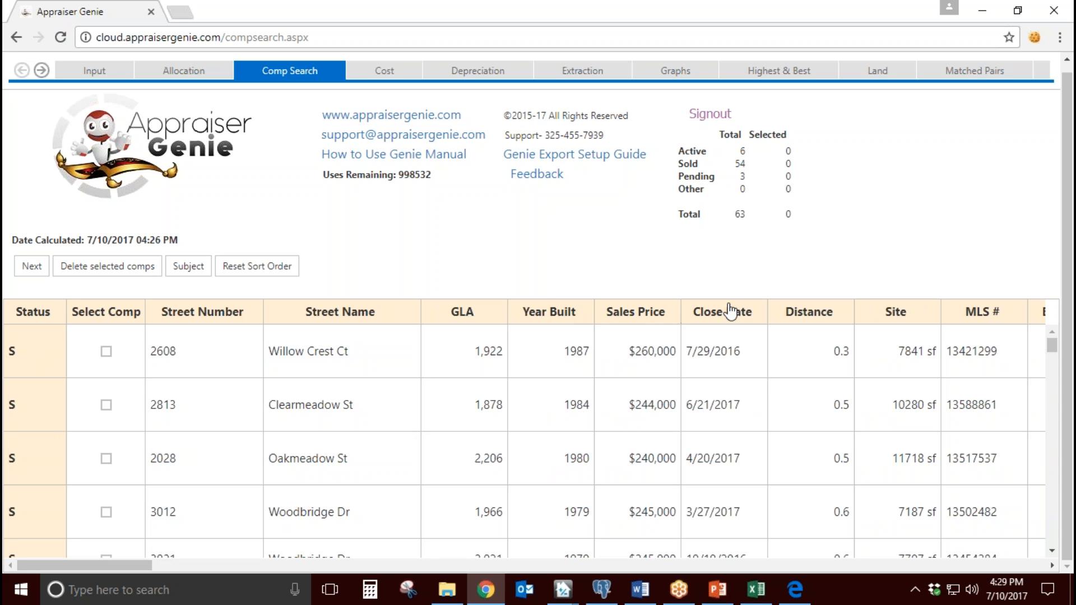
Step: Examine the Distance values of the first two sold comps, Willow Crest Ct and Clearmeadow St
double_click(840, 354)
click(801, 360)
scroll(800, 360, up, 1)
drag(353, 365, 269, 364)
click(415, 245)
scroll(420, 260, down, 1)
drag(836, 409, 851, 417)
click(810, 407)
Step: Select the first four sold comps as a trial and clear all four selections again
click(106, 351)
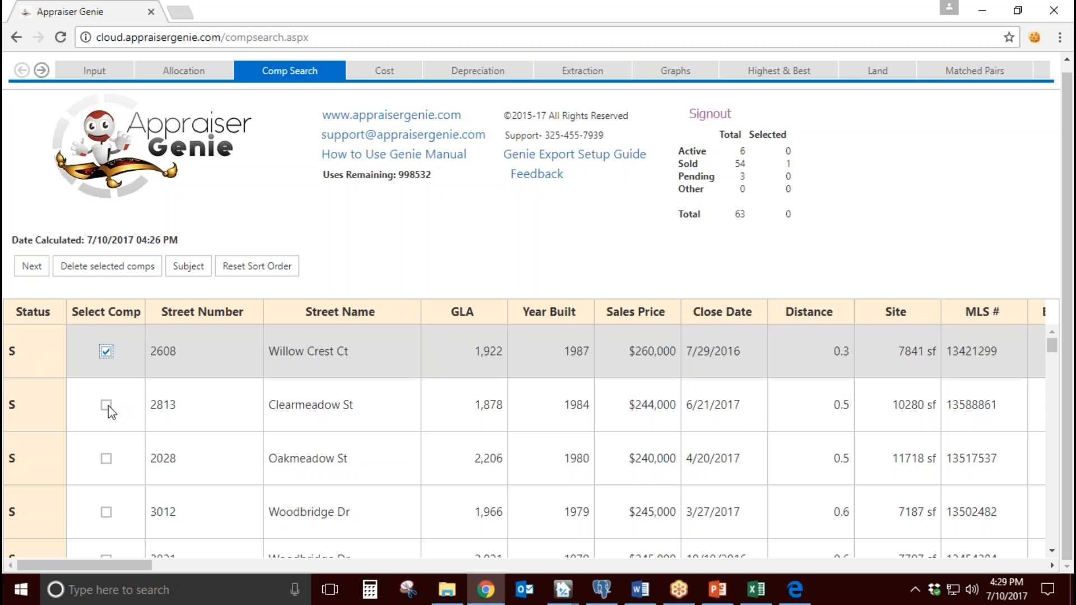
click(106, 405)
click(106, 458)
click(106, 511)
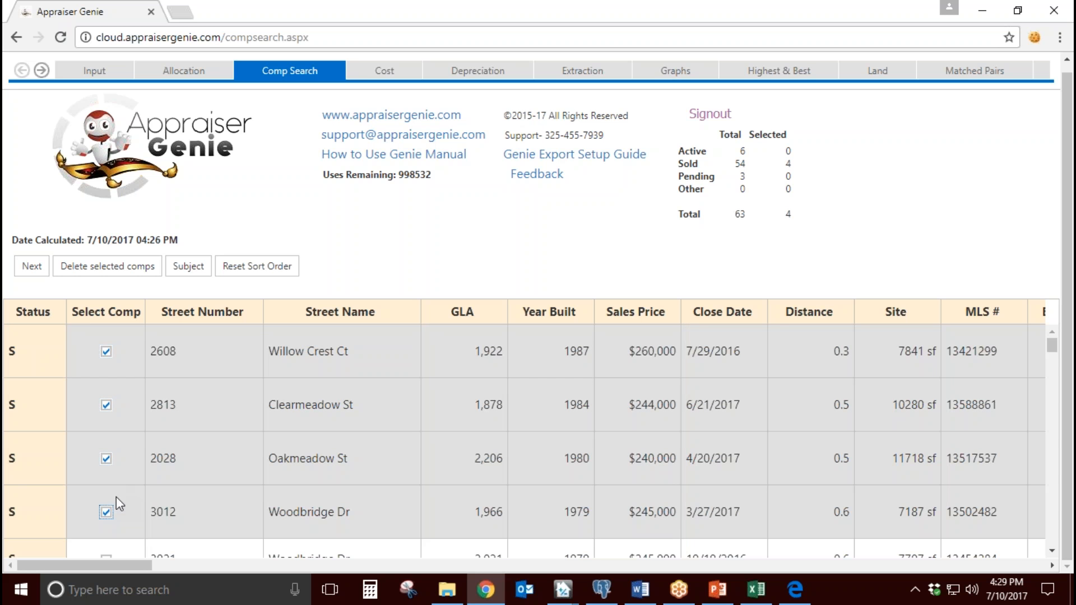
click(107, 510)
click(106, 459)
click(106, 405)
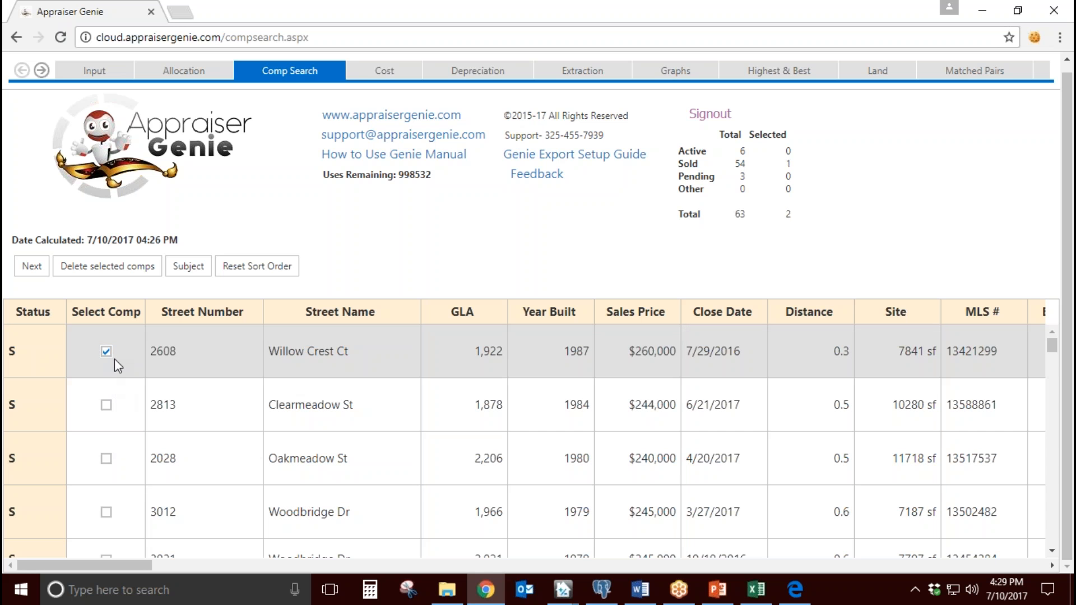
click(107, 352)
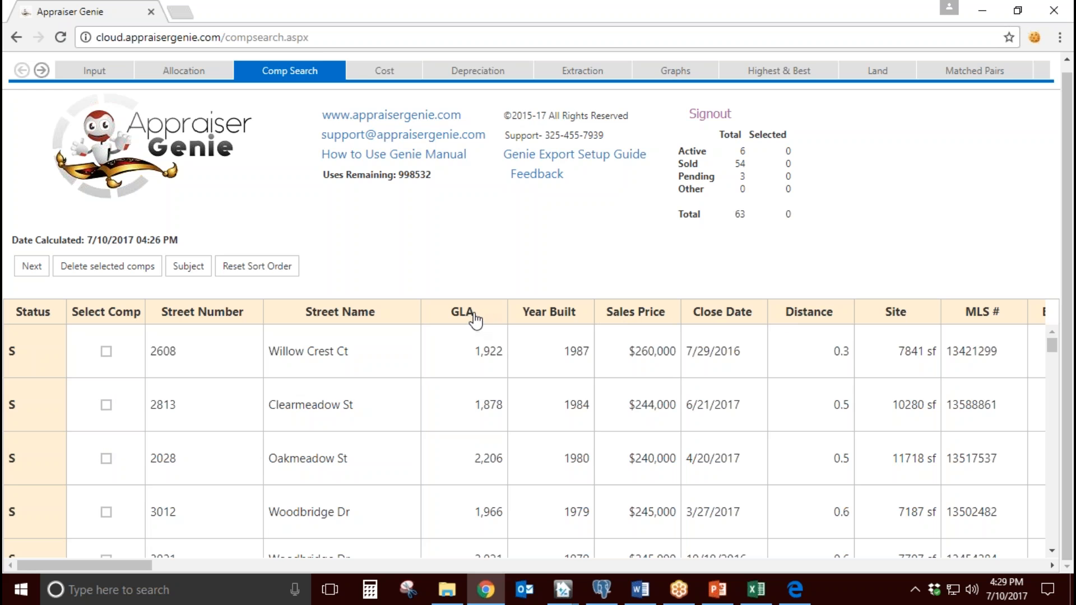
Step: Sort the comps by descending GLA to compare the largest homes, and reset the sort order
click(475, 317)
click(877, 102)
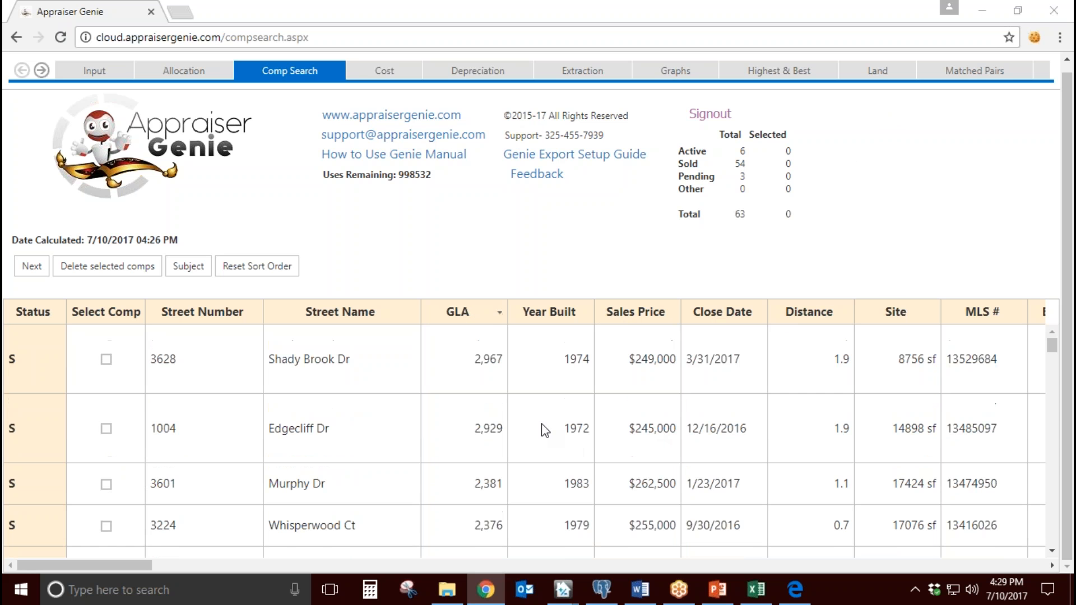
drag(474, 363, 497, 363)
drag(478, 429, 510, 448)
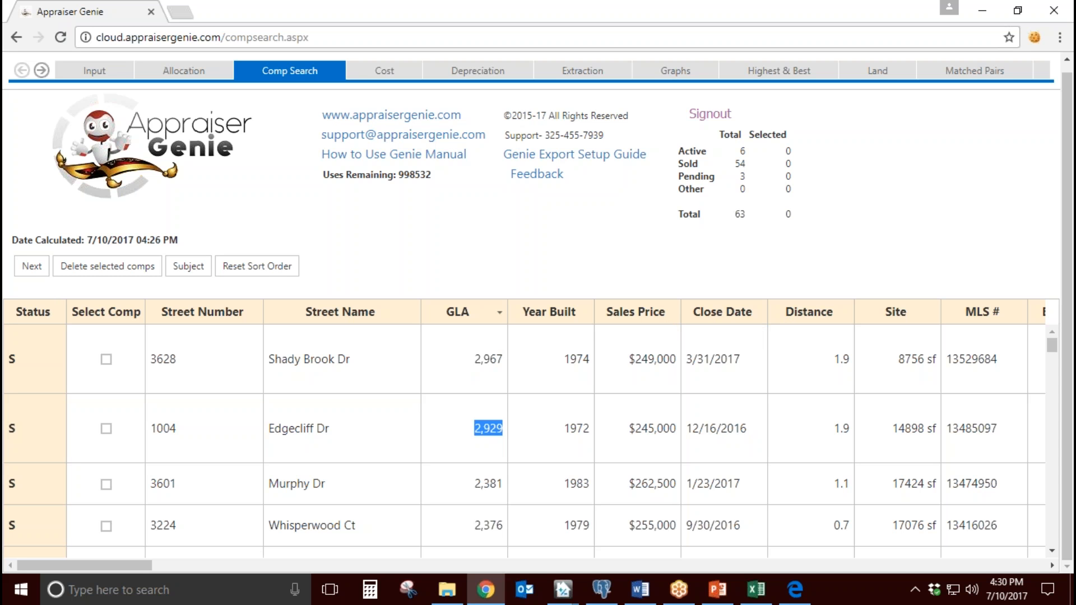
click(272, 268)
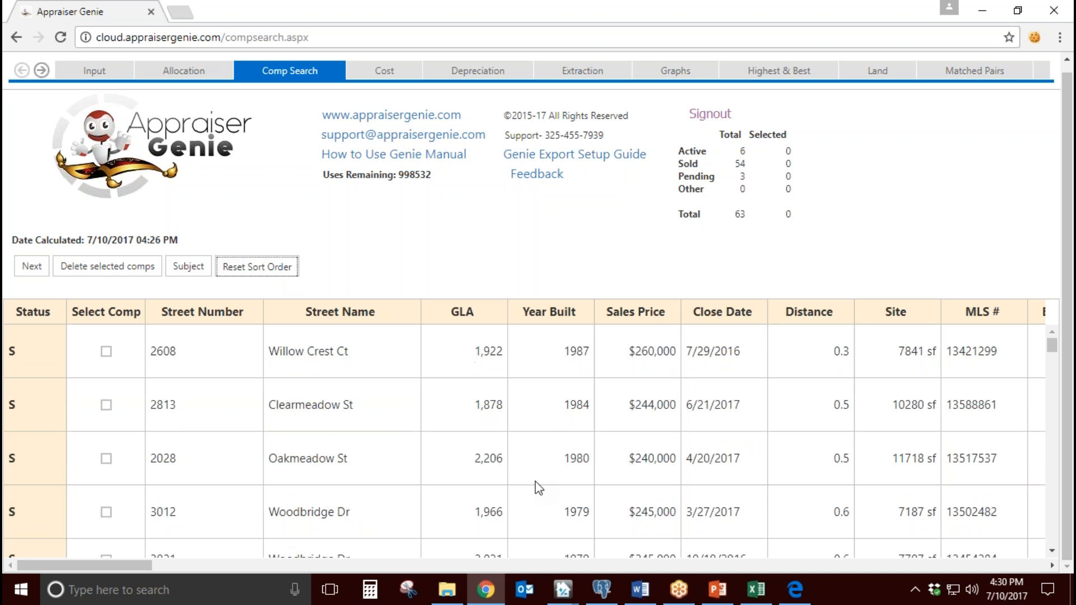
drag(368, 363, 268, 355)
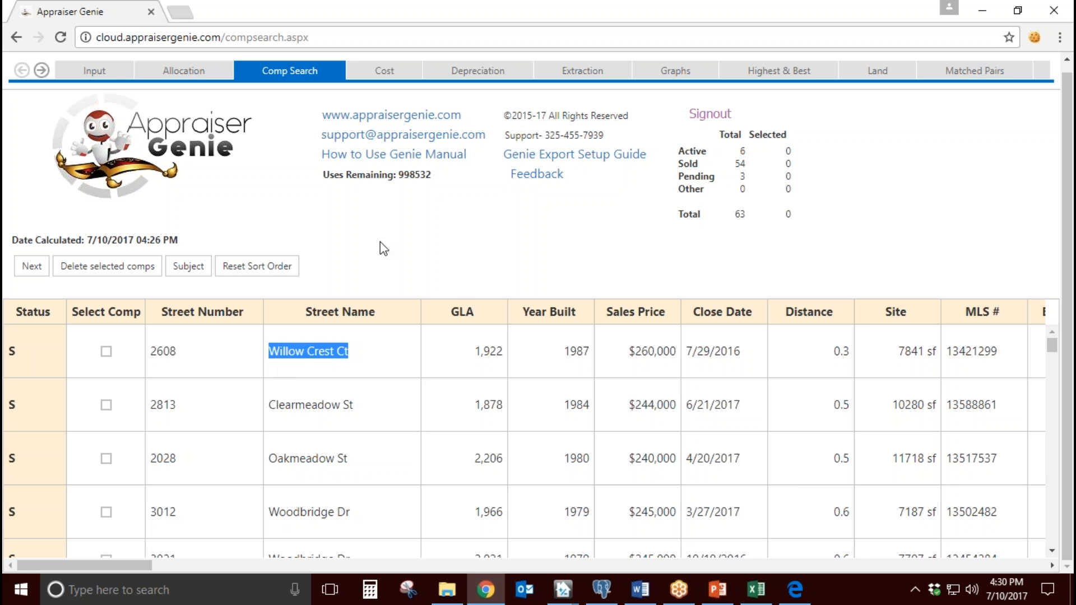
click(379, 243)
Step: Review the subject information from the comp search and confirm it again
click(188, 266)
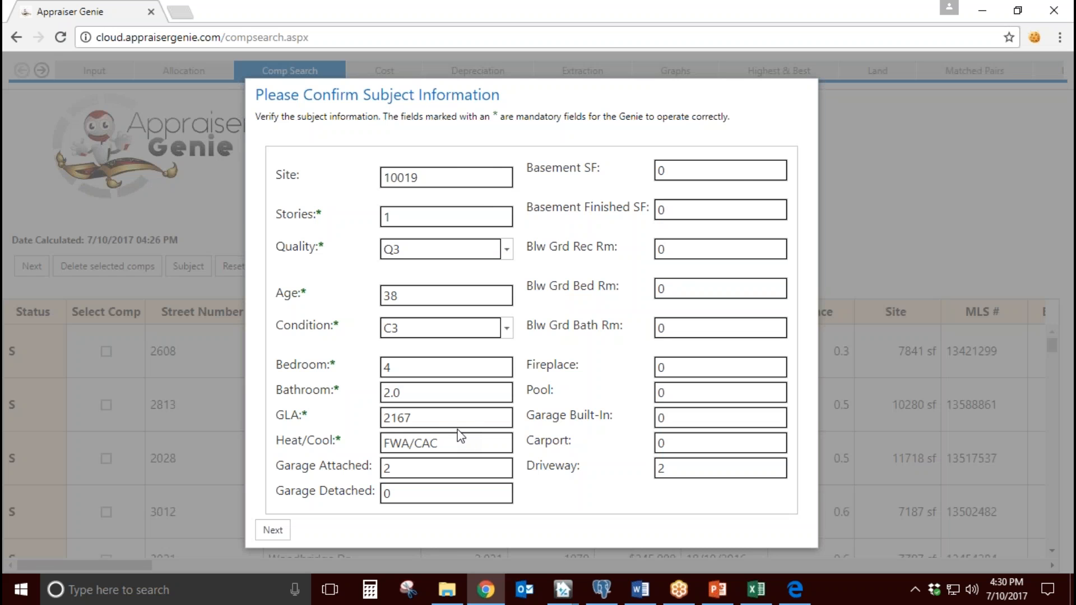
click(273, 532)
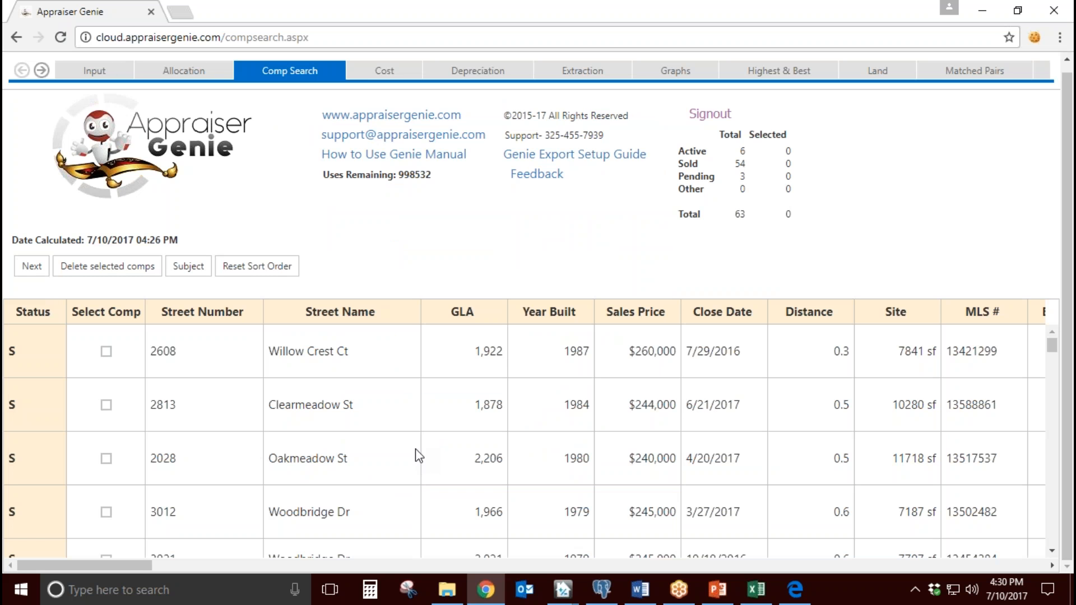
Step: Select the second to fourth comps, start deleting them, and decline the removal
click(106, 405)
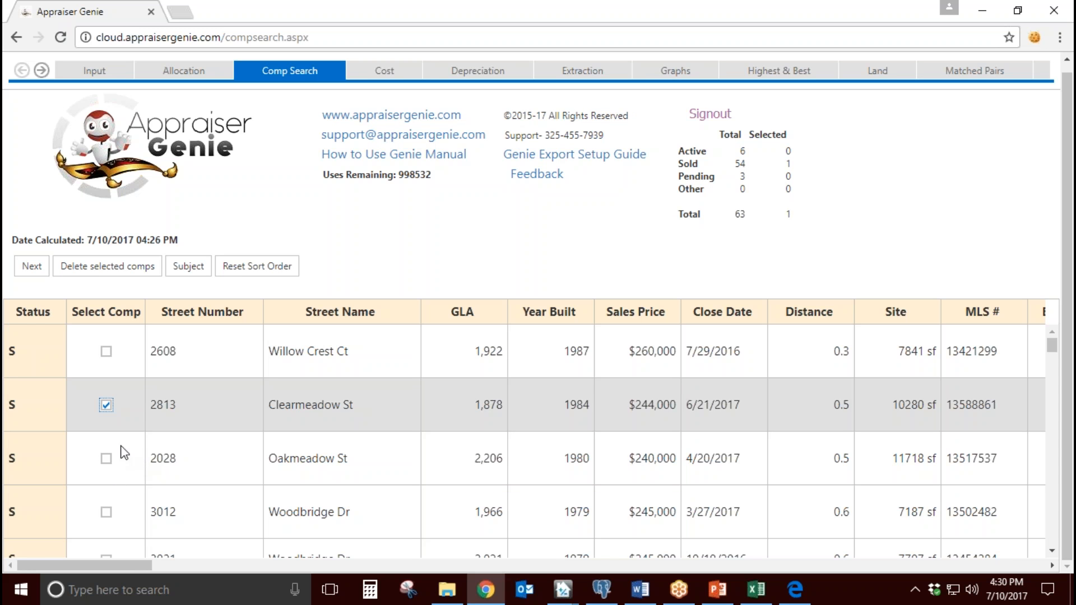
click(106, 459)
click(106, 512)
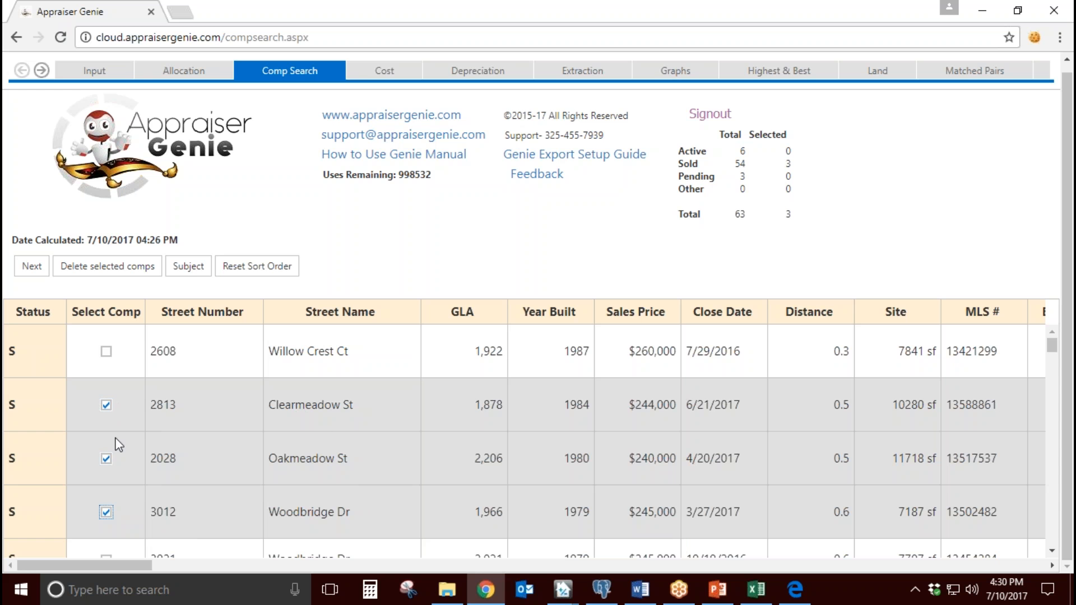
click(101, 266)
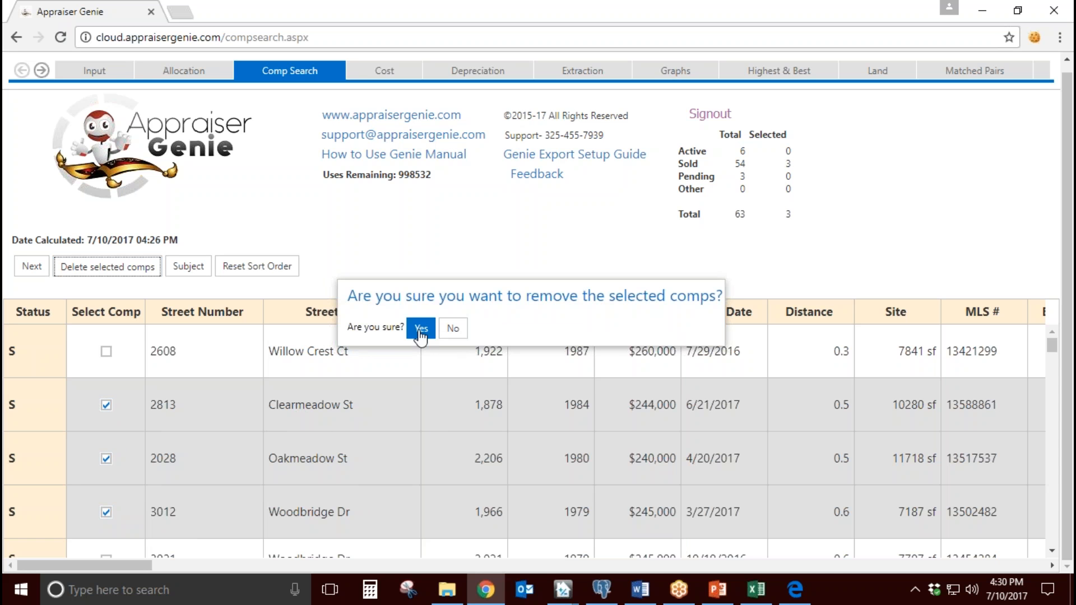
click(451, 330)
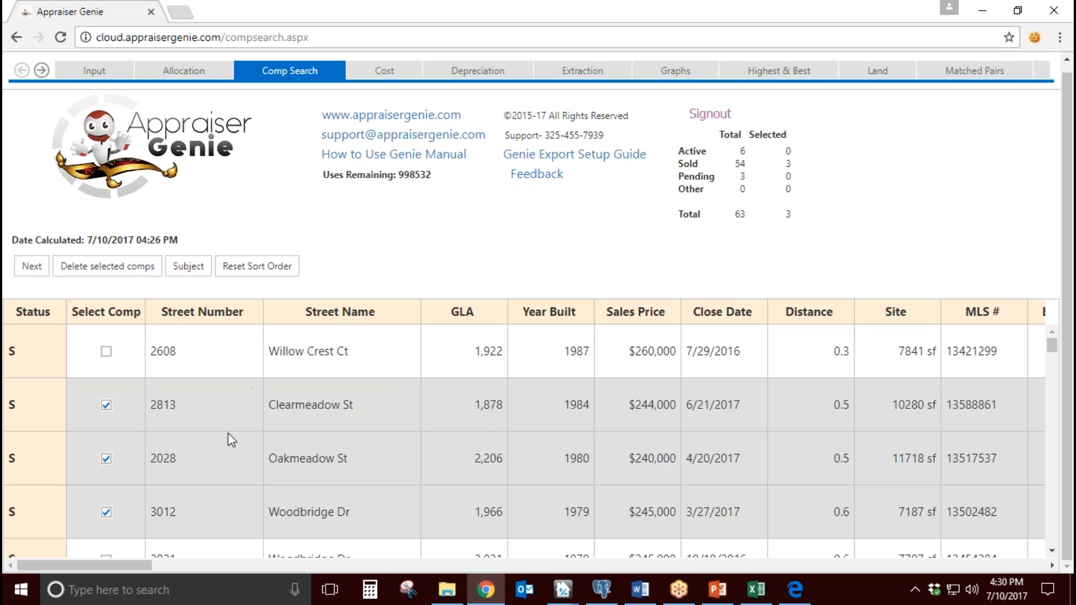
Step: Clear the selection of the Clearmeadow St, Oakmeadow St and Woodbridge Dr comps
click(107, 405)
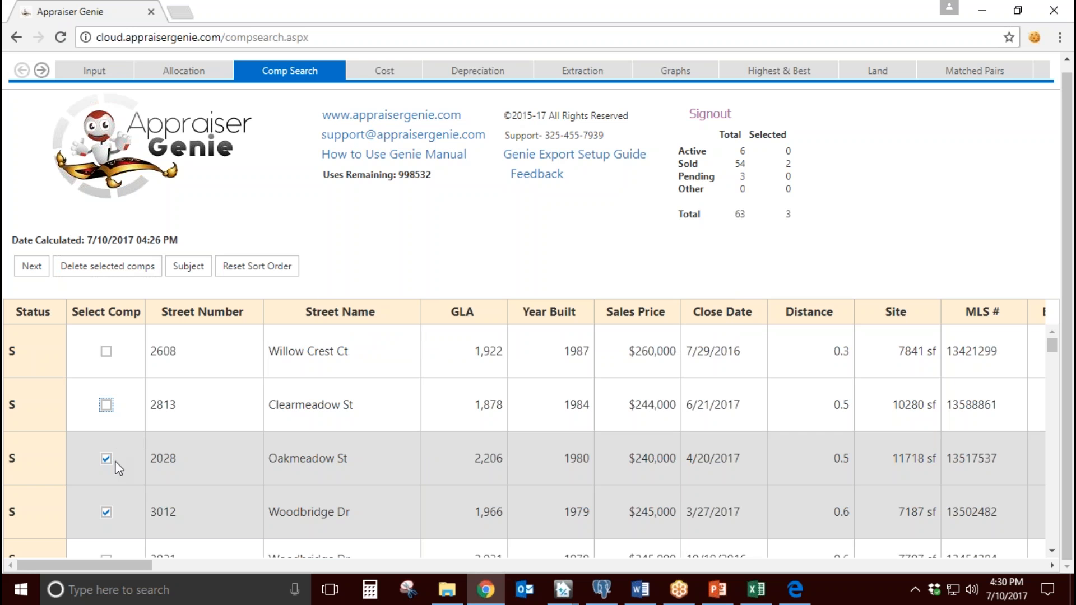
click(106, 458)
click(106, 512)
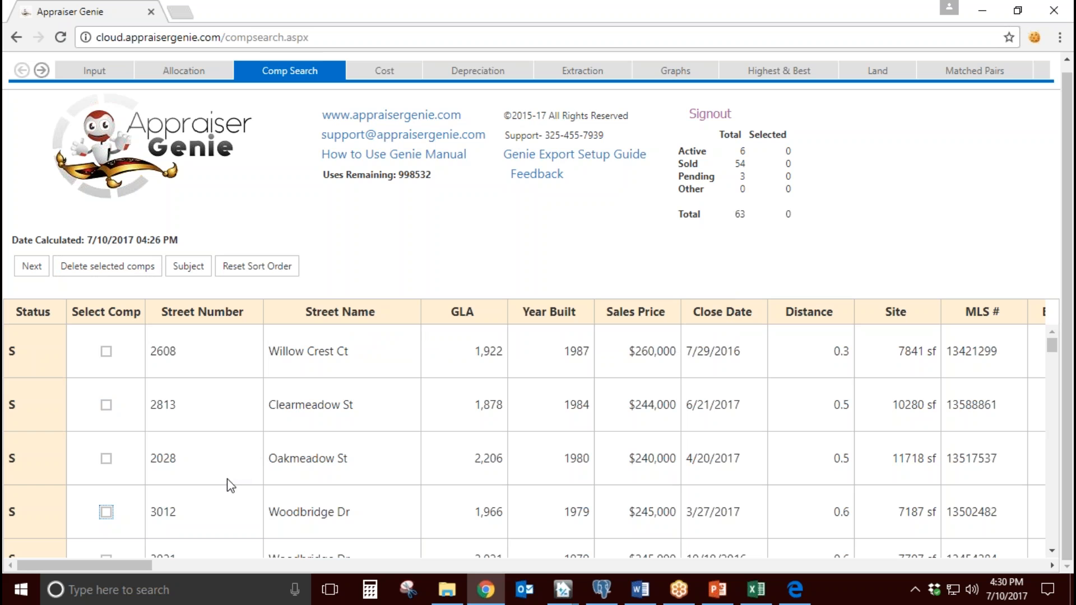
Step: Sort the comp list by ascending GLA
scroll(418, 436, down, 3)
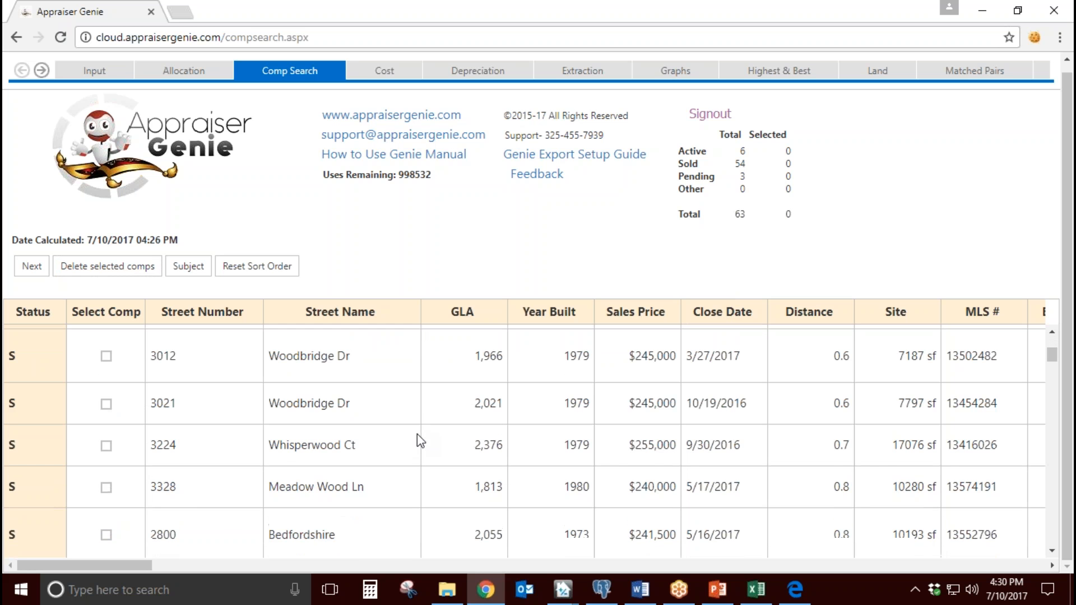
scroll(418, 437, up, 3)
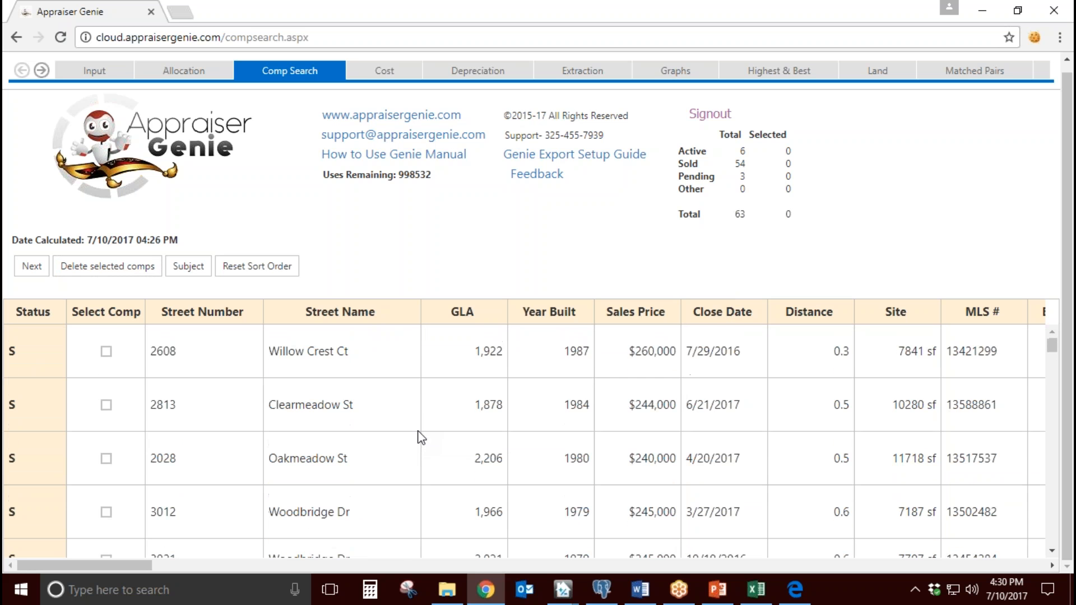
click(234, 316)
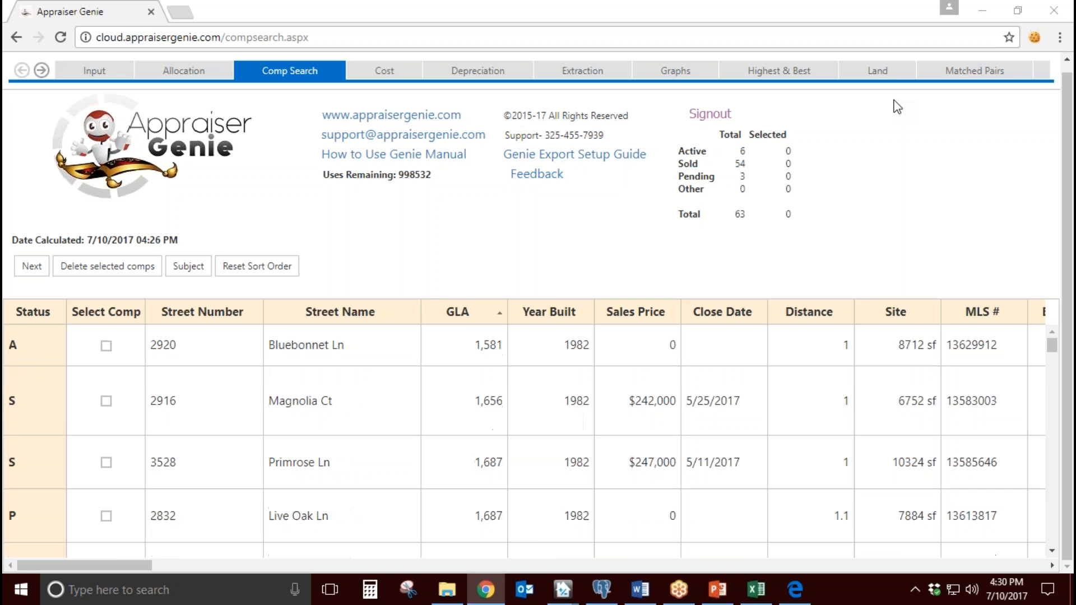
Step: Switch to the subject's TOTAL report to check its gross living area, and return to the comp search in Appraiser Genie
mouse_move(572, 592)
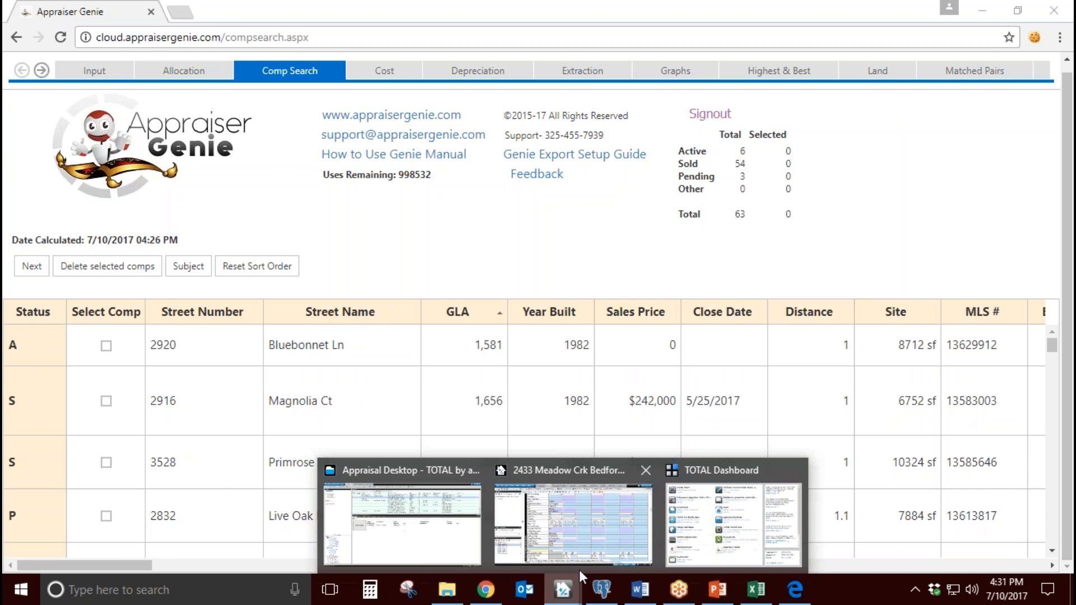
click(577, 529)
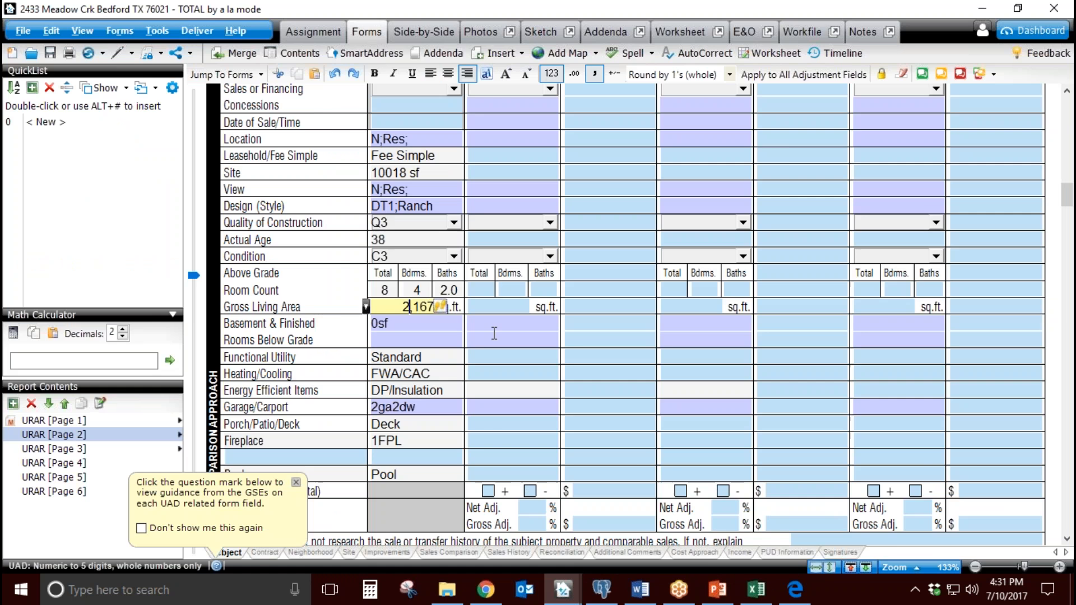
click(982, 8)
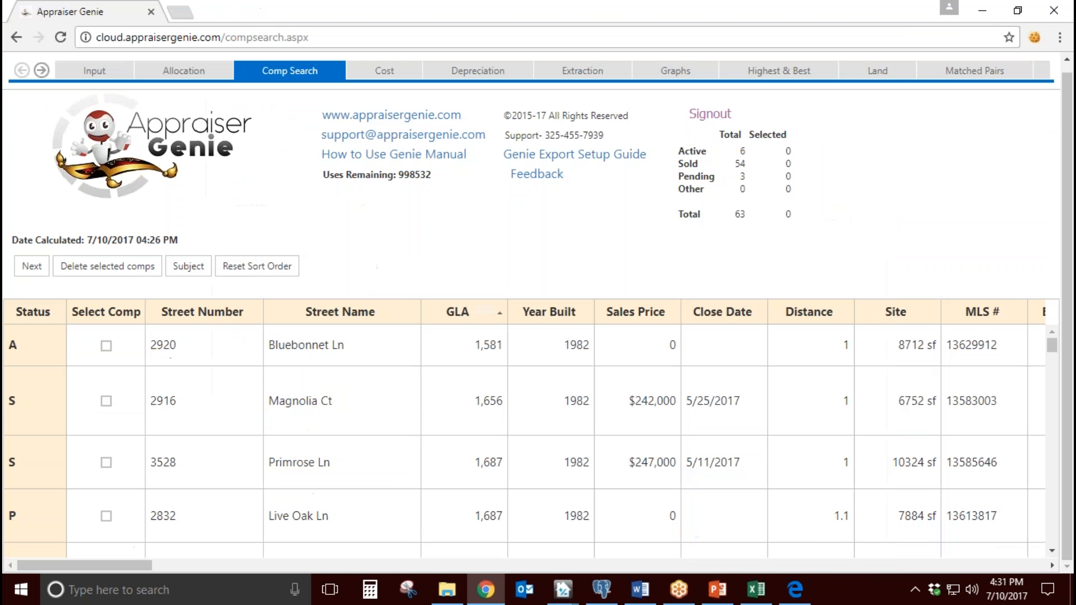
Step: Sort the comps by descending GLA and go to the ones close to the subject's size
click(476, 313)
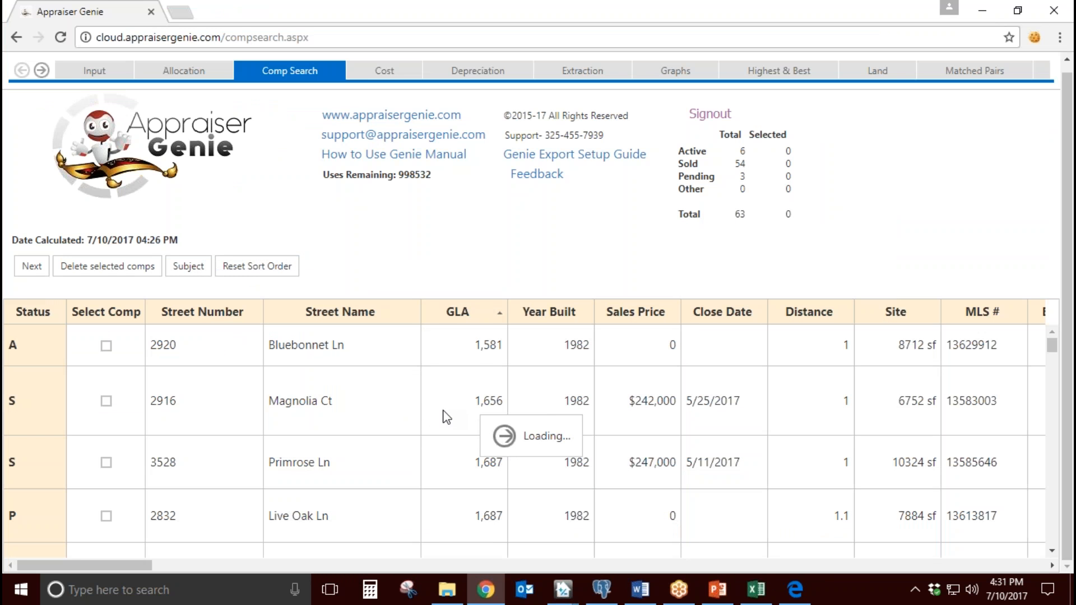
scroll(442, 415, down, 5)
scroll(444, 433, down, 8)
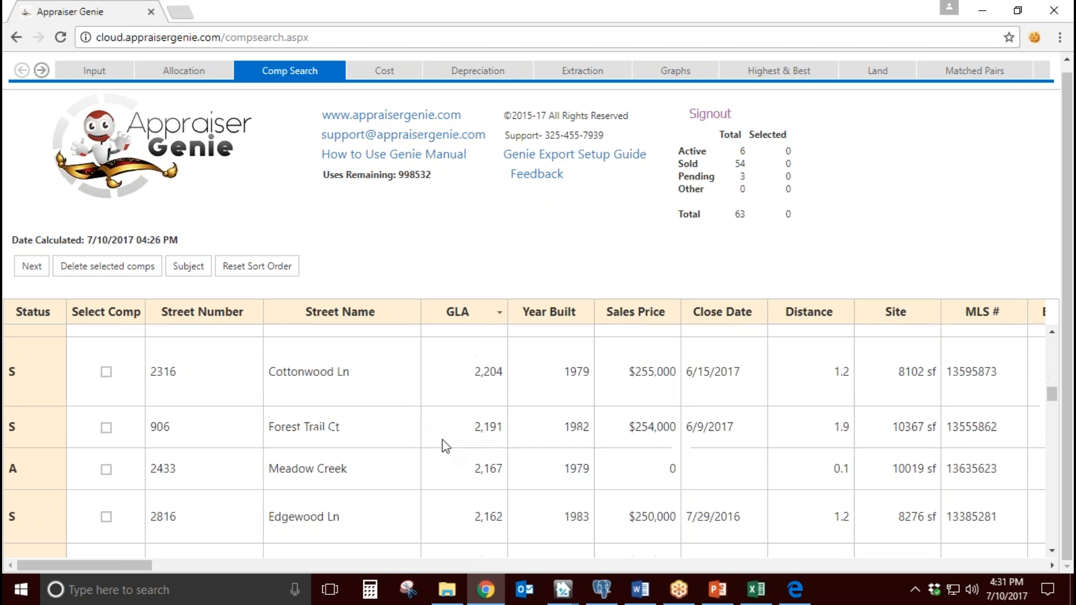
scroll(442, 439, down, 2)
Step: Select the sold comps on Edgewood Ln, Evans Dr, Cottonwood Ln and Saddlebrook Dr S, and continue to the side-by-side comparison
click(106, 382)
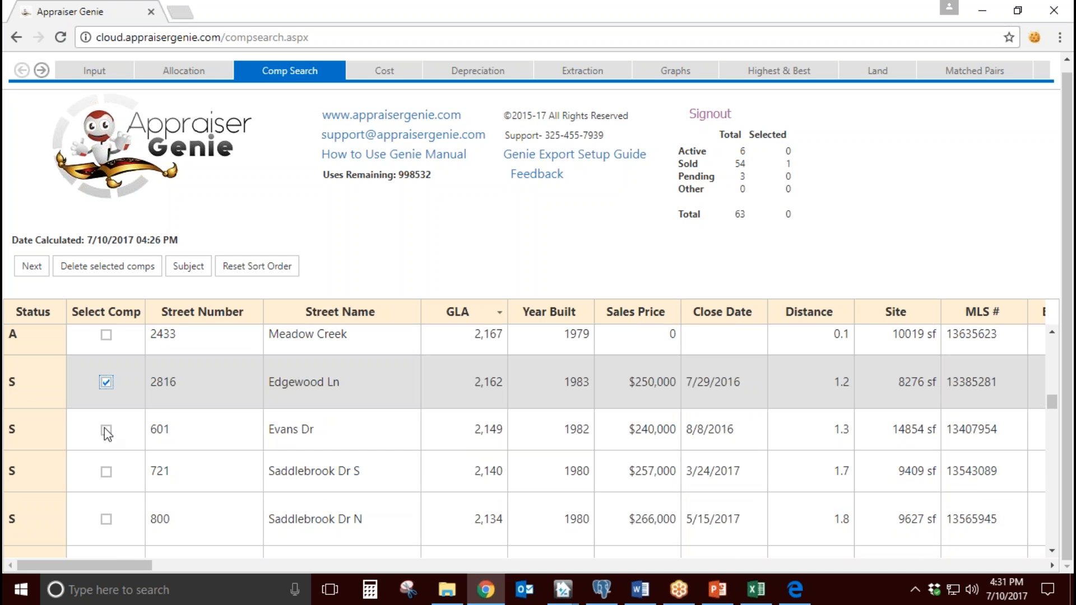
click(106, 429)
scroll(106, 470, up, 3)
click(106, 472)
scroll(112, 465, down, 4)
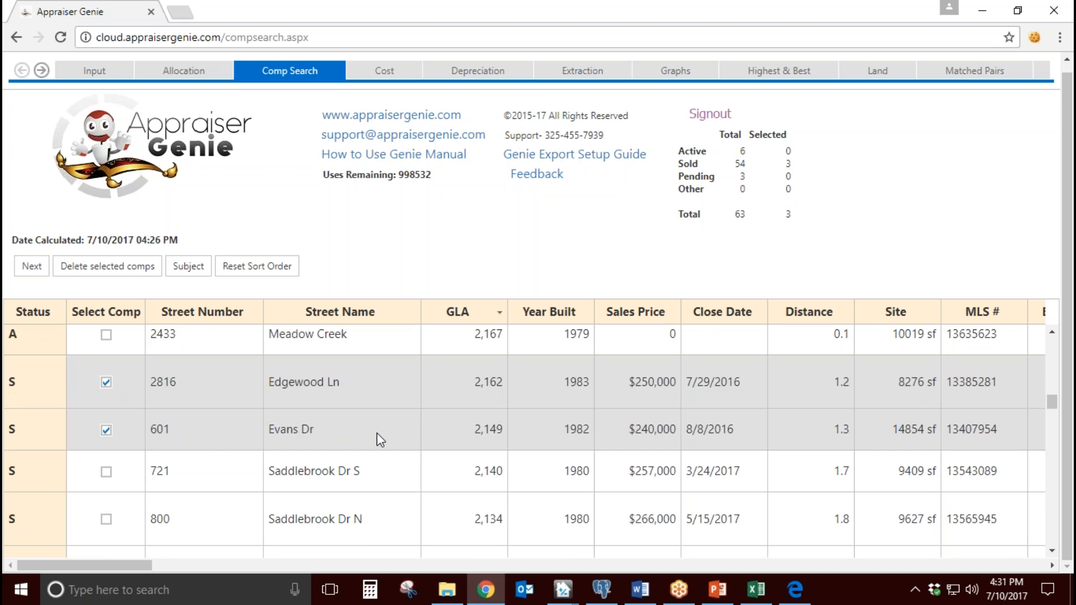
scroll(163, 452, down, 1)
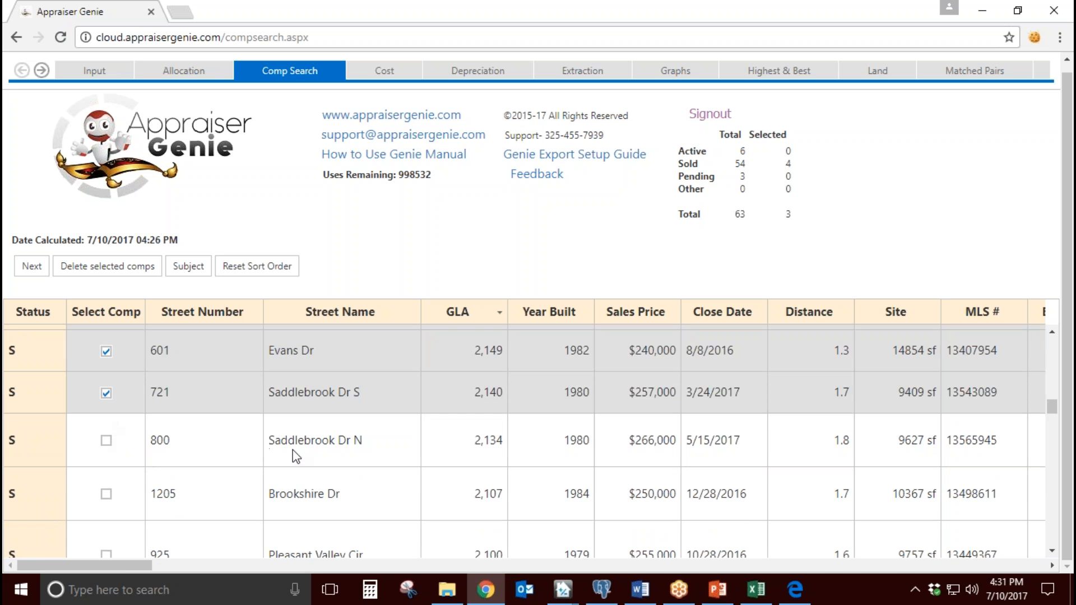
click(40, 272)
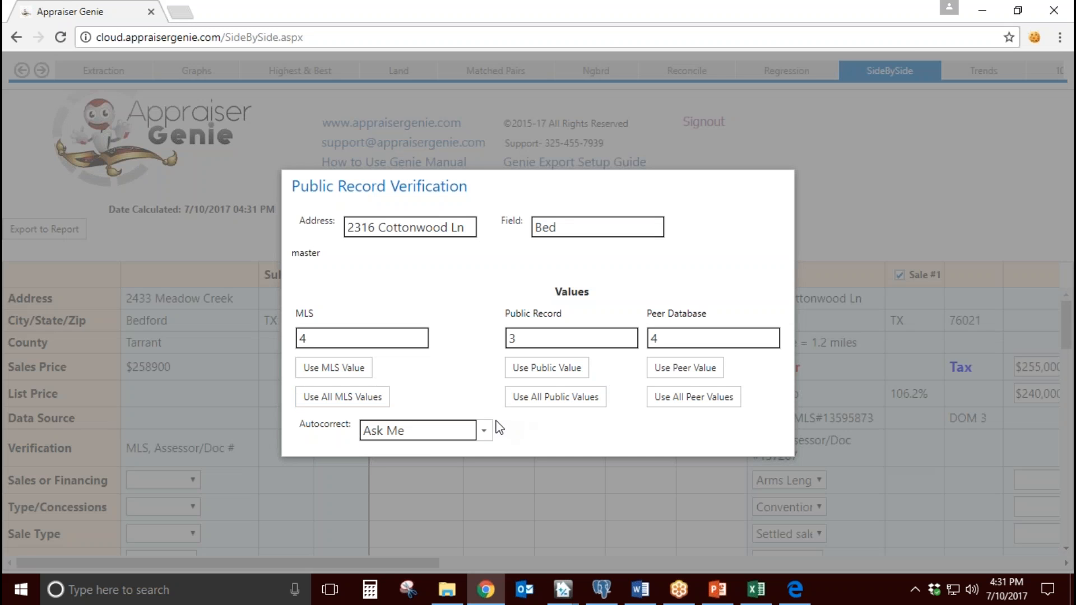
Step: Compare the MLS, public record and peer database bed counts for the Cottonwood Ln comp and use the MLS value
drag(467, 228, 344, 229)
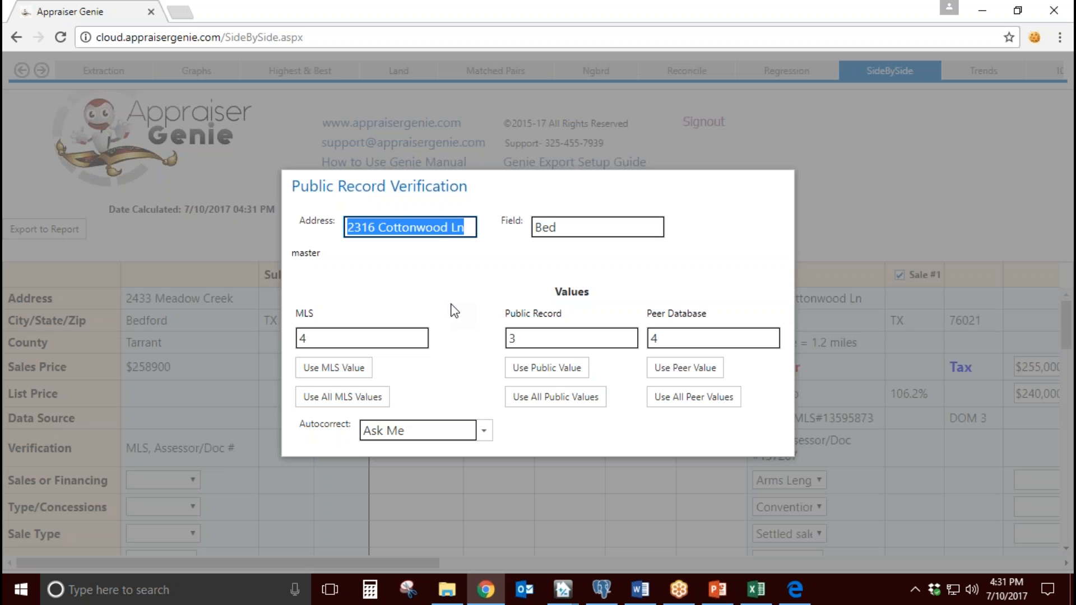
drag(570, 226, 534, 227)
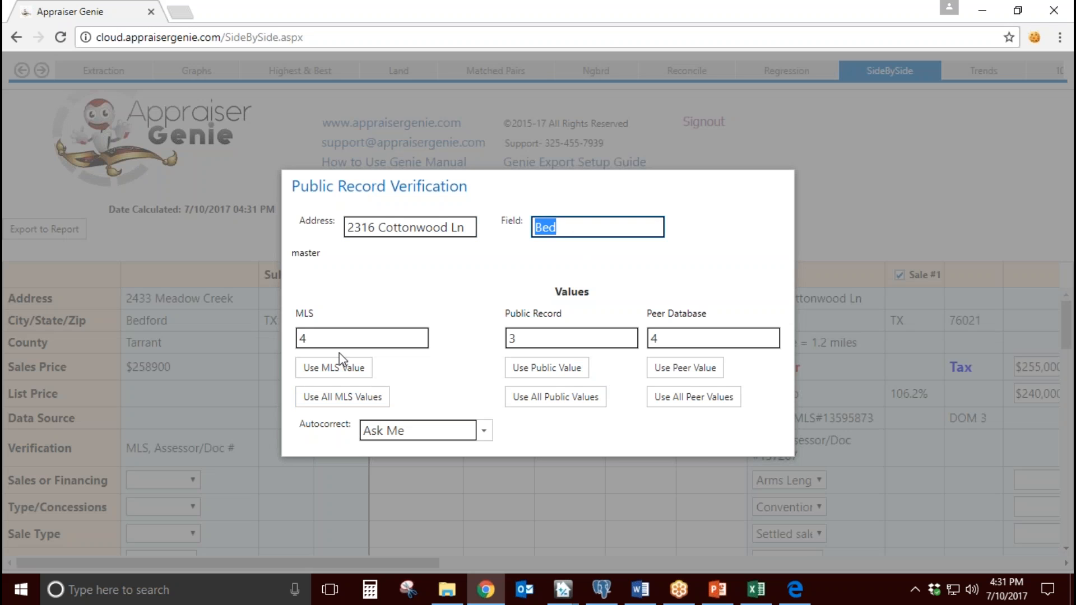
drag(324, 339, 301, 339)
drag(528, 339, 510, 339)
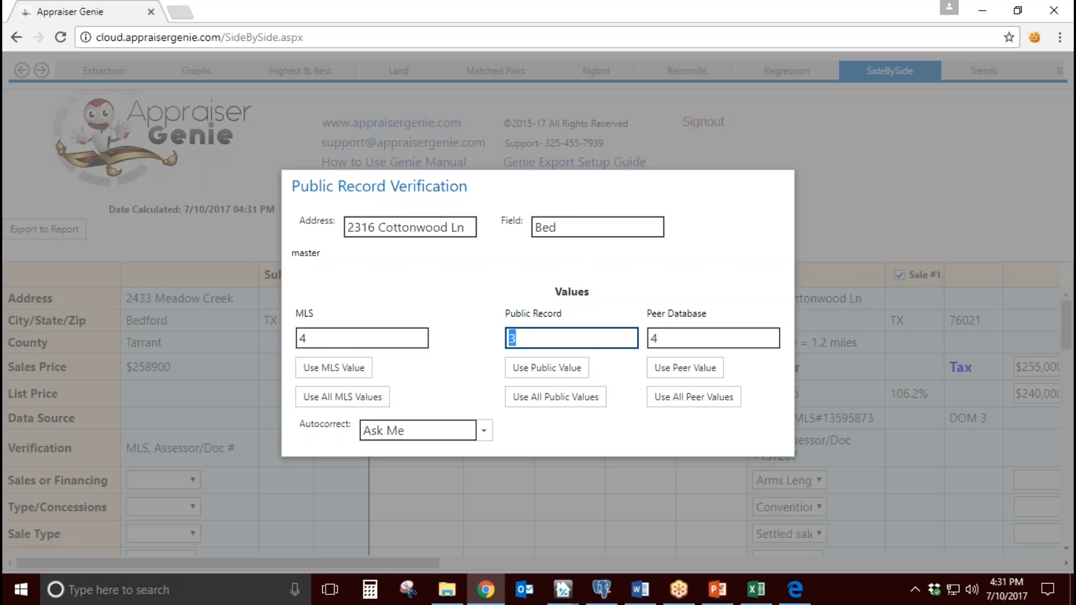
drag(665, 339, 631, 340)
click(640, 289)
click(560, 340)
click(684, 340)
double_click(382, 338)
click(441, 320)
click(356, 376)
Step: Compare the MLS, public record and peer database ages for the Edgewood Ln comp and use the peer value
triple_click(451, 227)
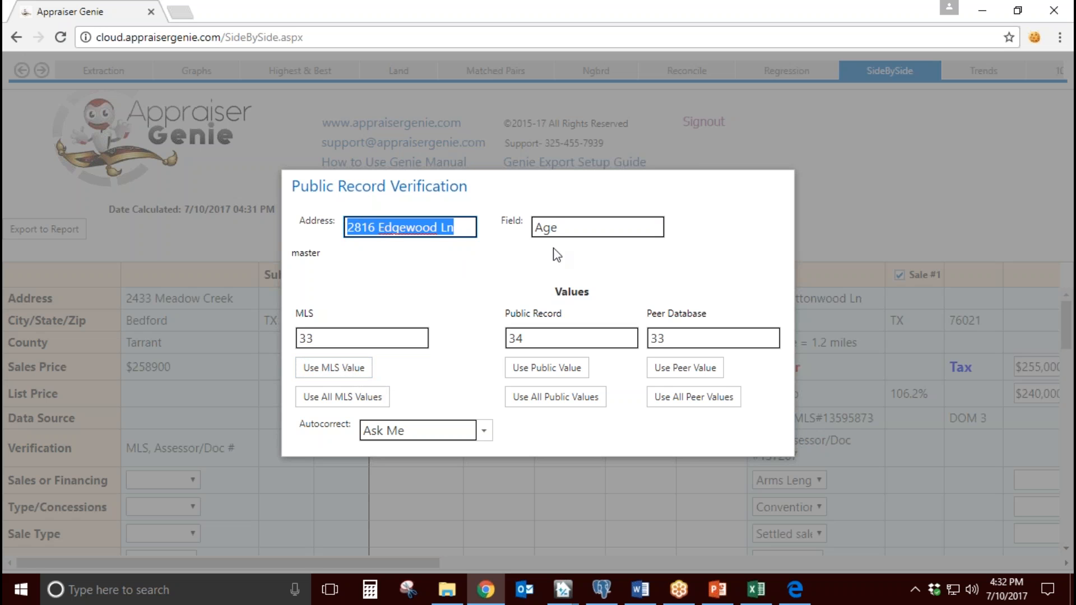
key(Tab)
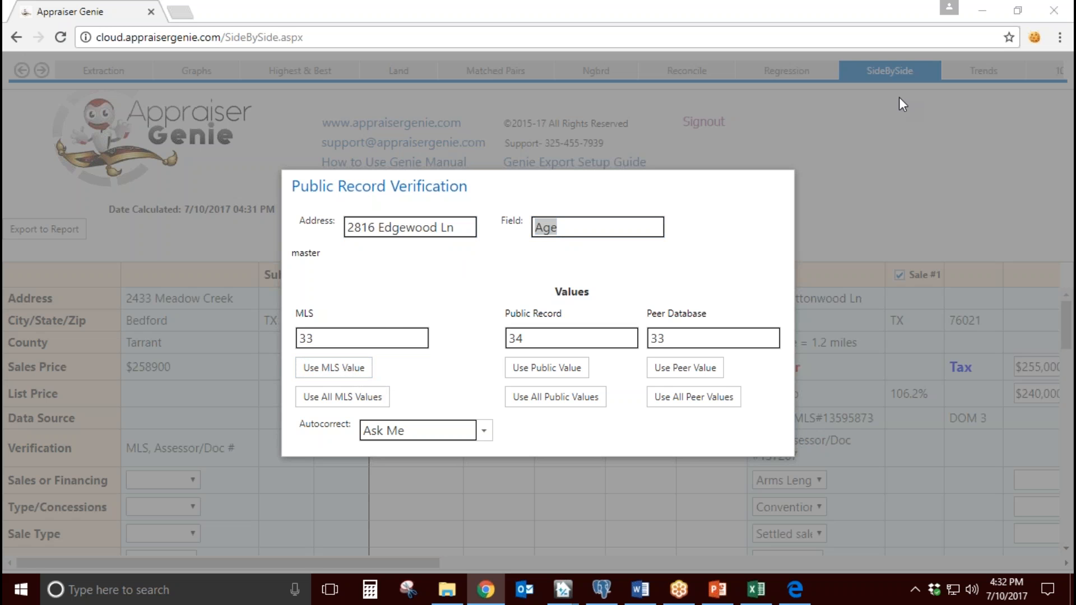
double_click(379, 336)
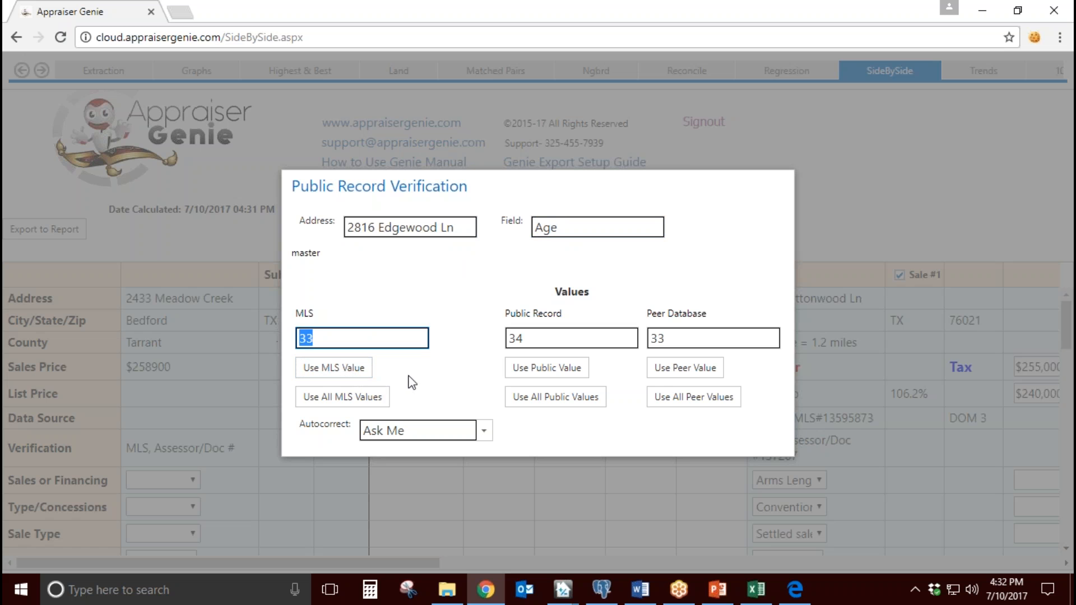
key(Tab)
key(Tab)
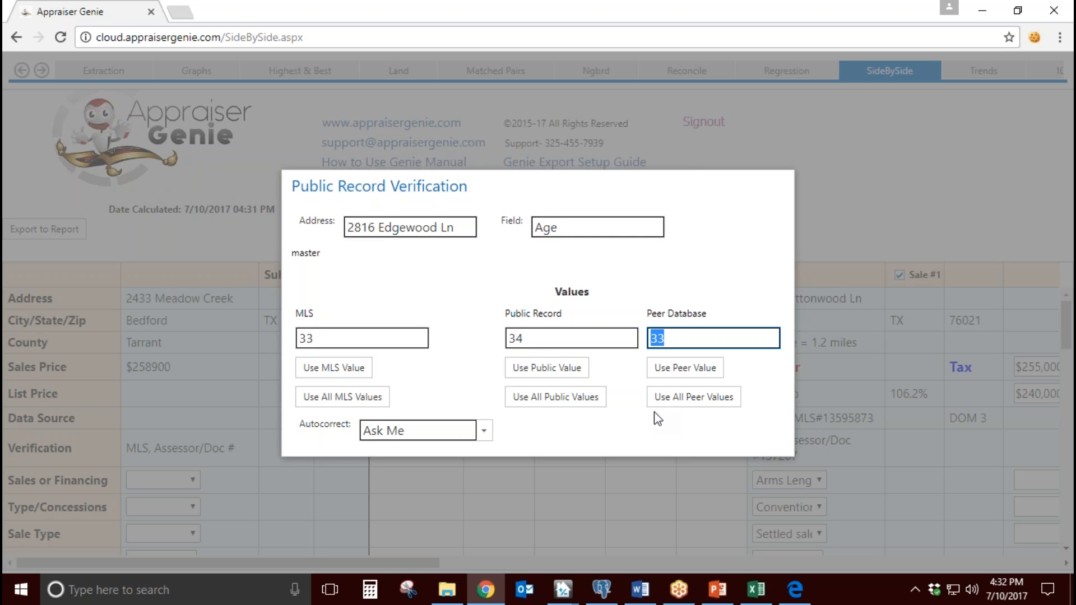
click(382, 338)
click(566, 338)
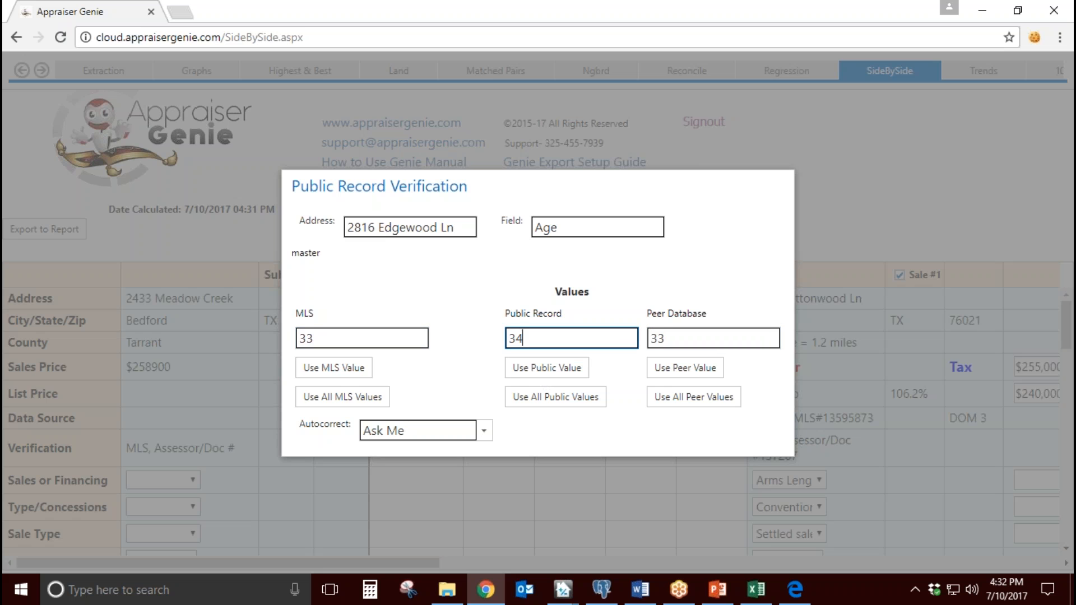
click(429, 343)
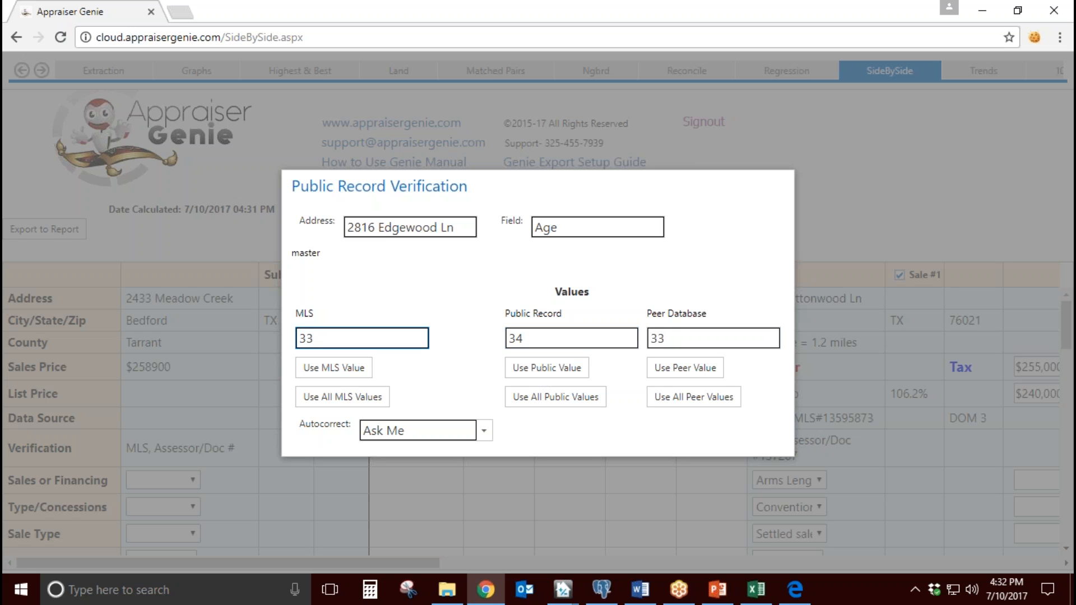
double_click(681, 337)
text(34)
click(688, 367)
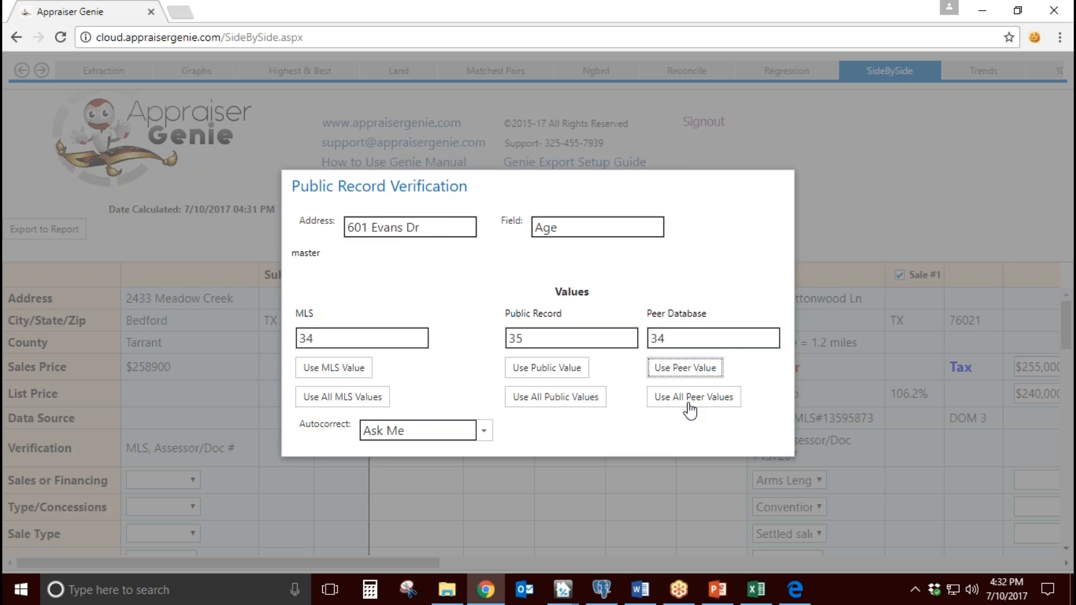
Step: Check the age discrepancy for the Evans Dr comp and use all MLS values for the public record verification
click(683, 366)
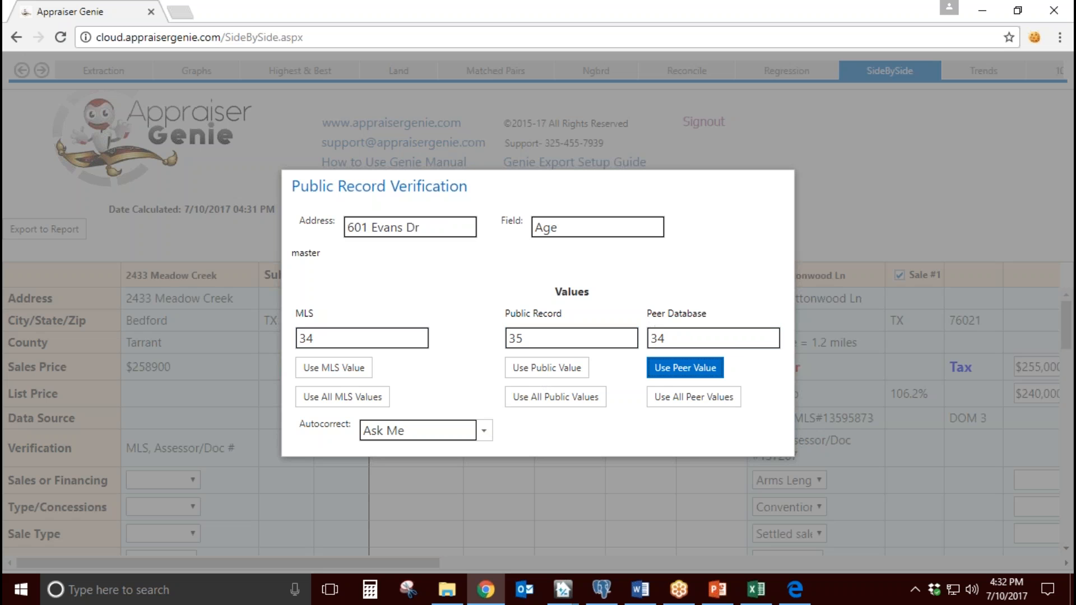
click(438, 230)
click(573, 228)
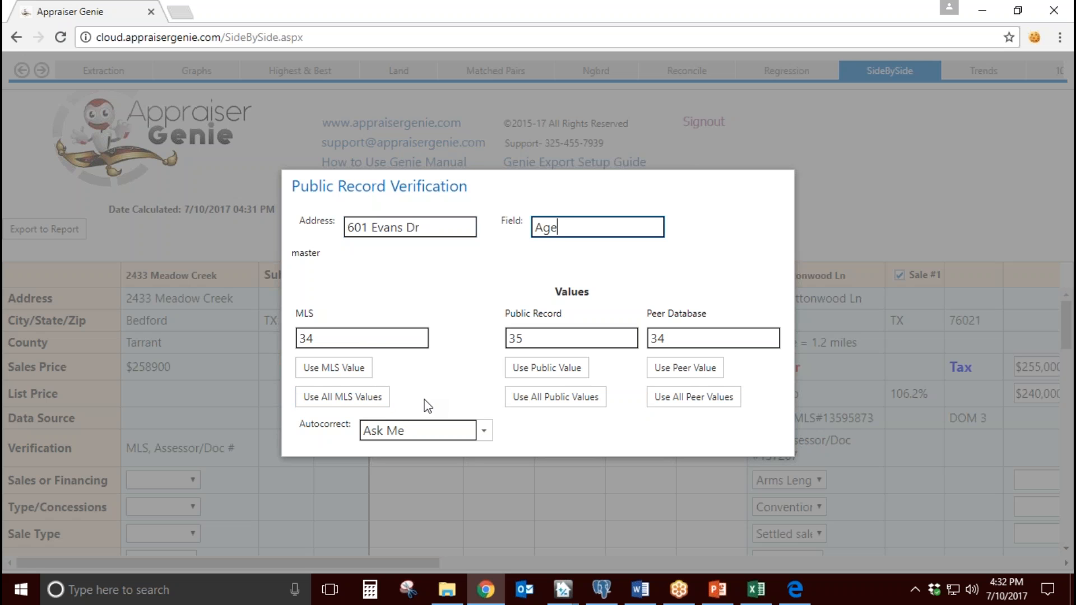
click(367, 399)
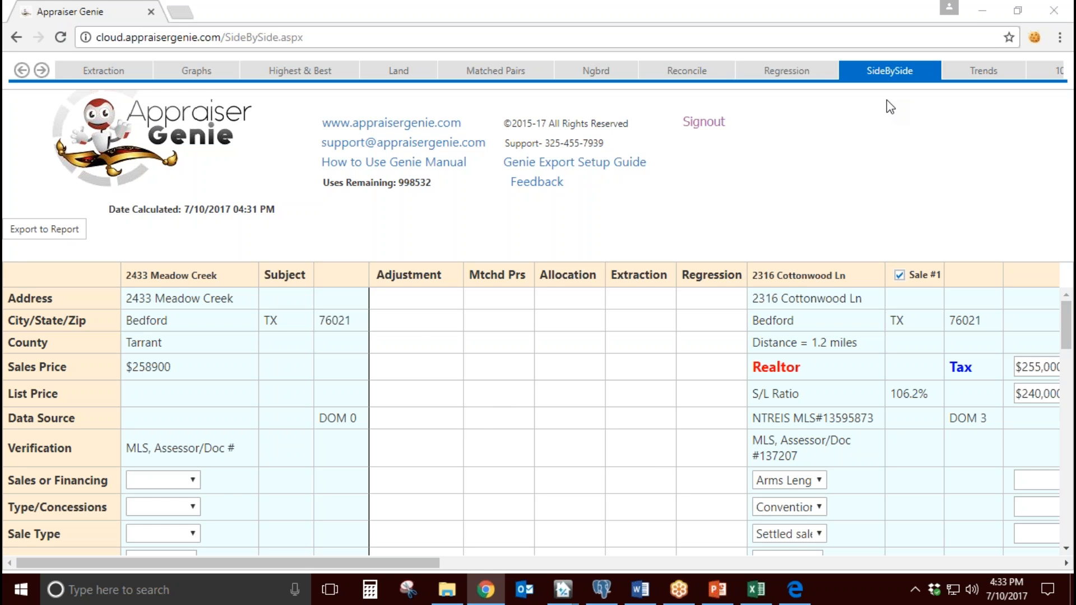
Step: Review the subject's column and the columns of the selected comps across the side-by-side grid
drag(218, 275, 125, 276)
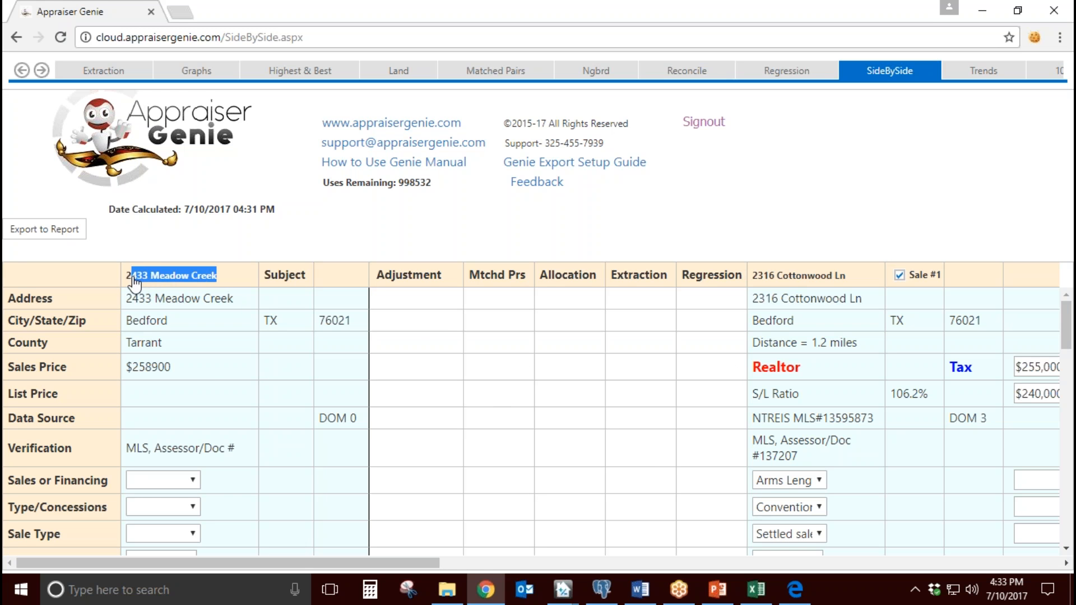
click(212, 374)
scroll(212, 374, down, 7)
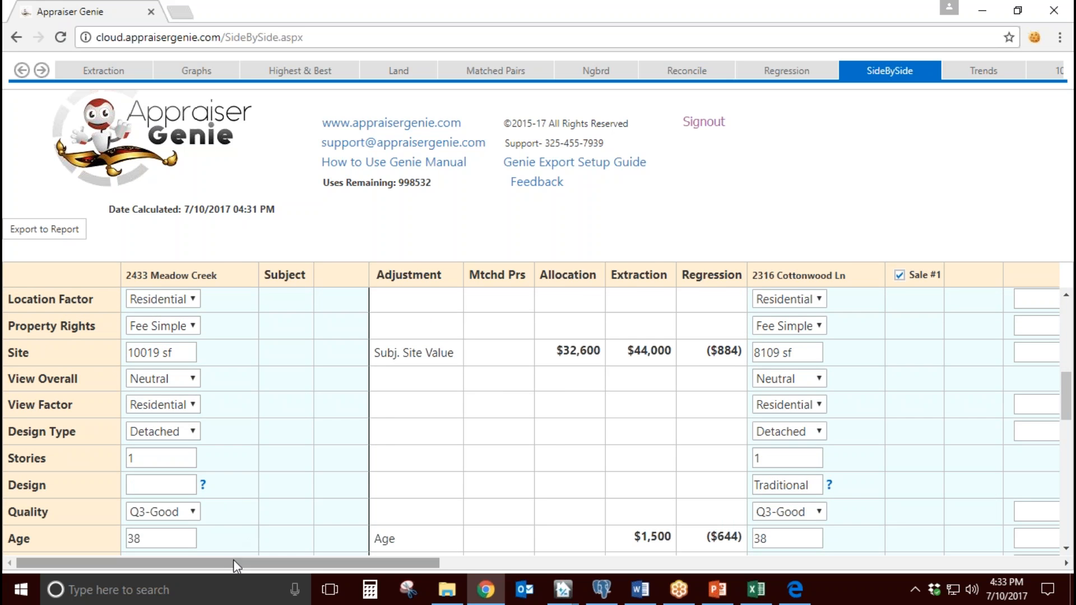
drag(240, 564, 331, 564)
drag(537, 275, 450, 278)
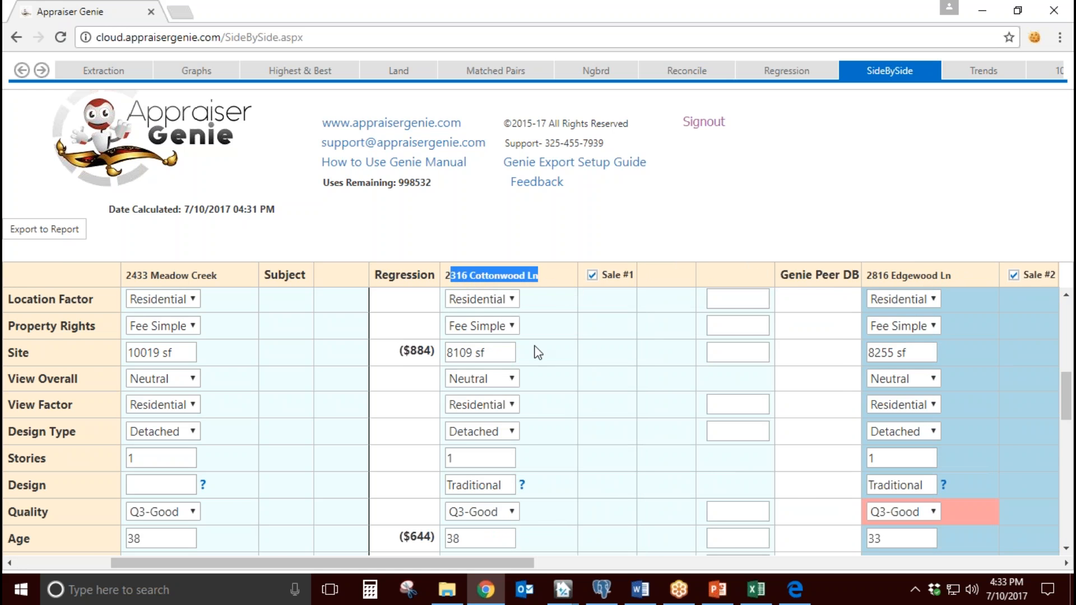
drag(475, 565, 627, 563)
drag(645, 280, 532, 278)
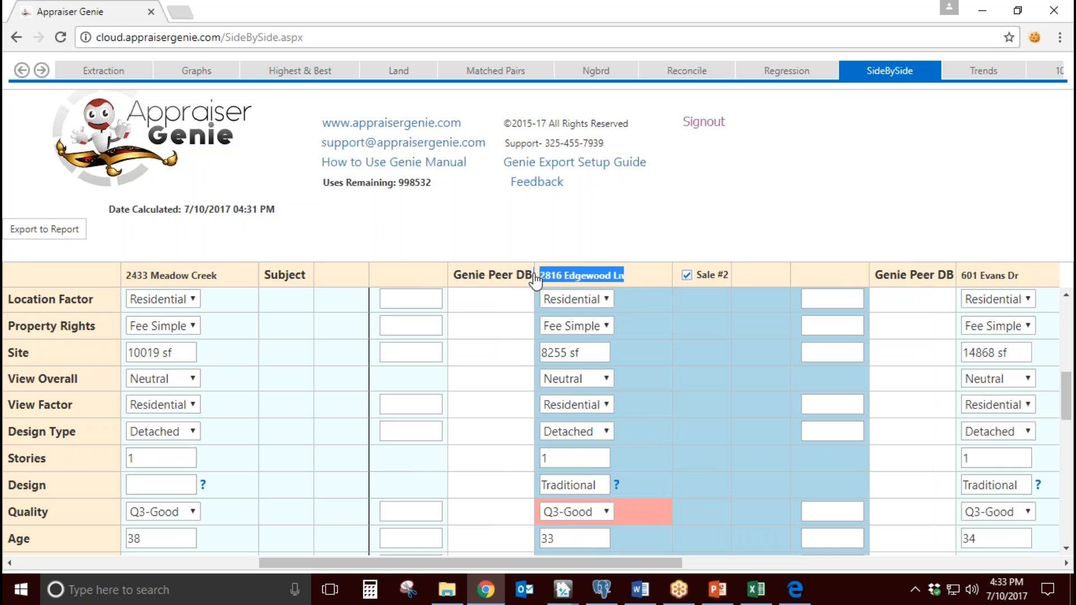
drag(564, 566, 818, 565)
drag(773, 281, 657, 275)
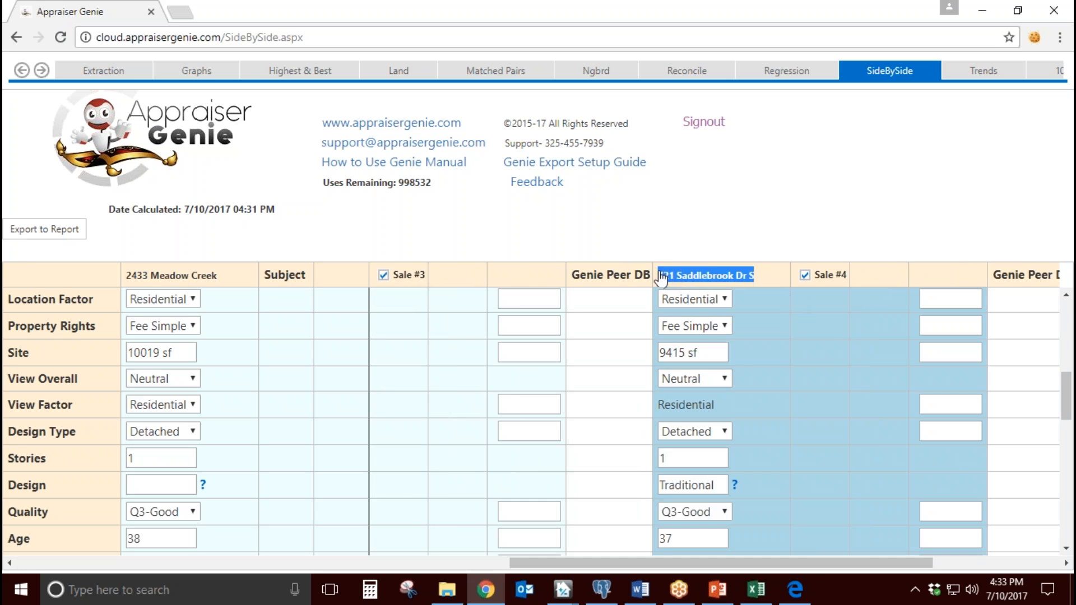
click(770, 382)
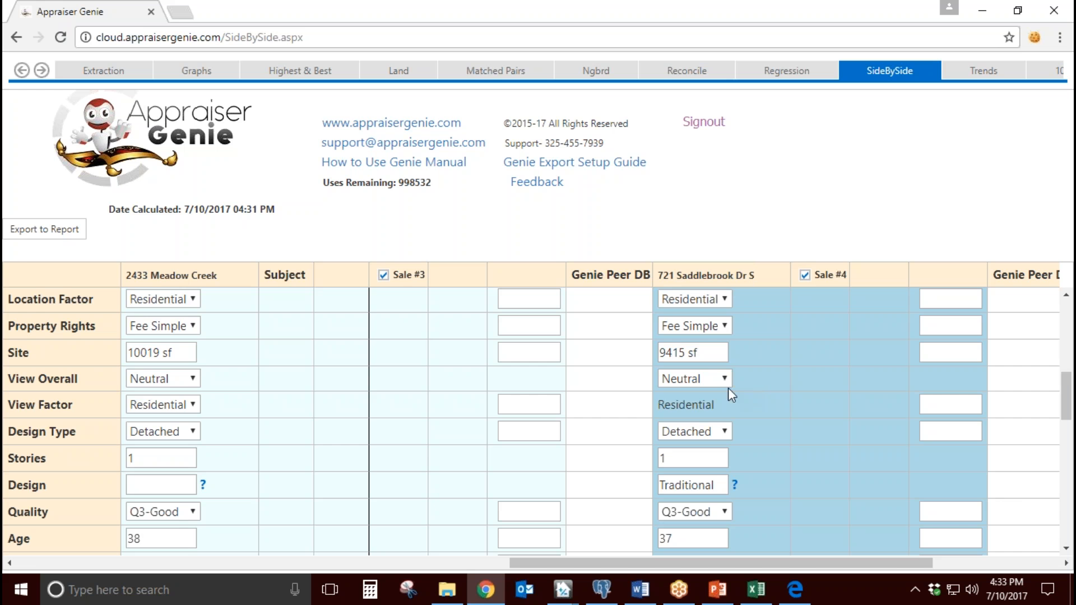
Step: Examine the age, condition, room and GLA fields of the Saddlebrook Dr S comp against the subject
scroll(728, 386, down, 3)
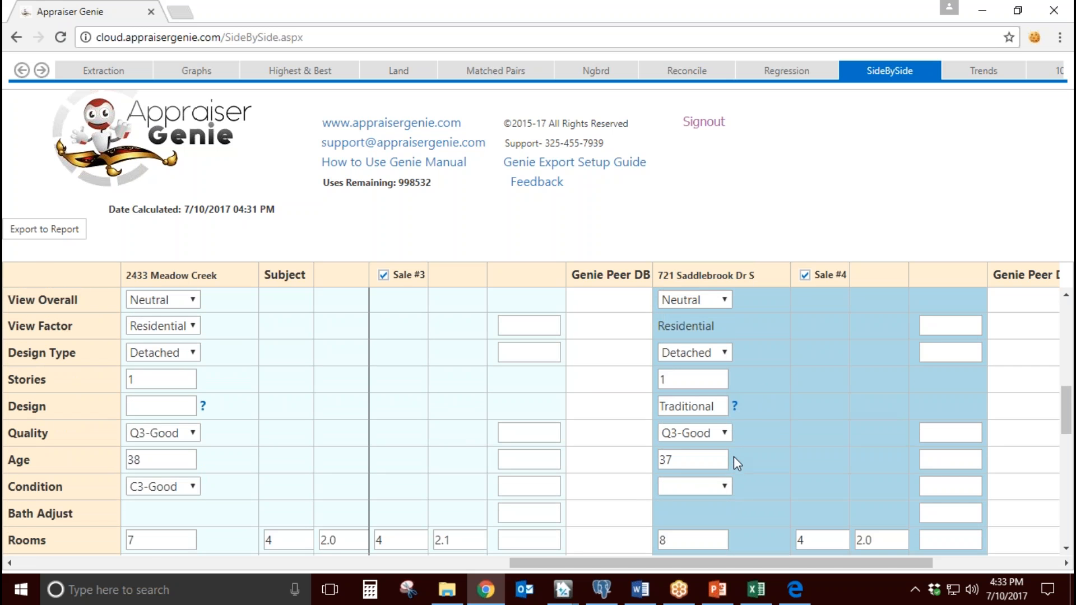
scroll(734, 456, down, 3)
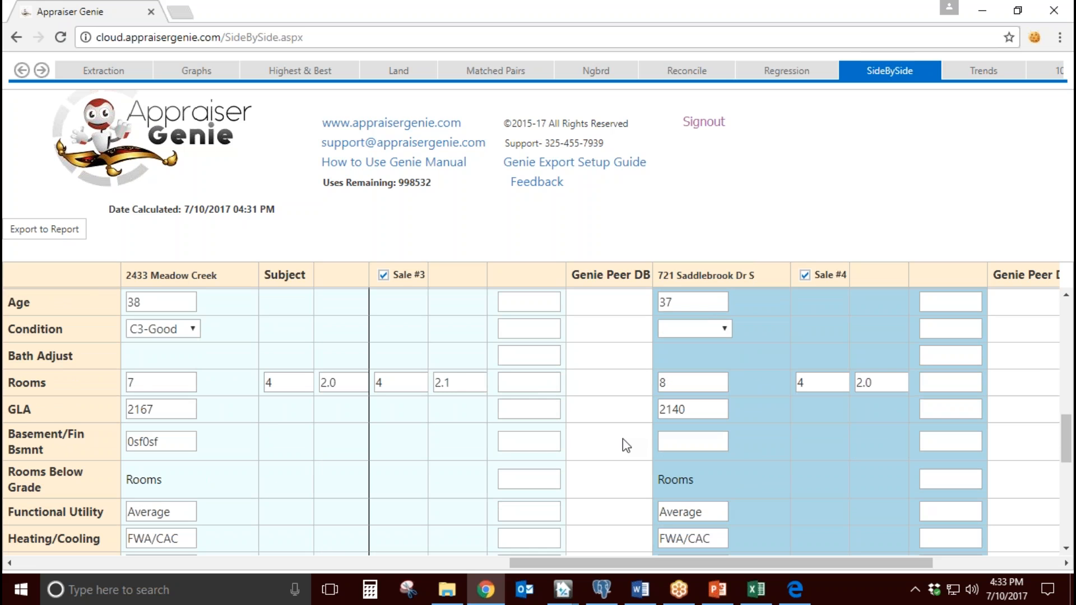
click(701, 410)
key(ctrl+a)
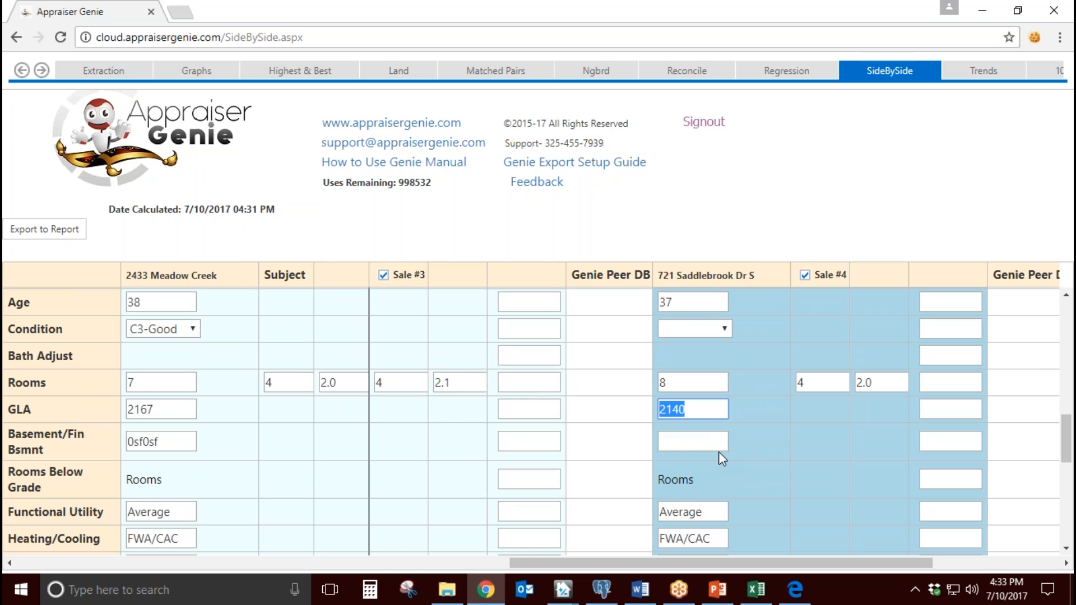
click(738, 419)
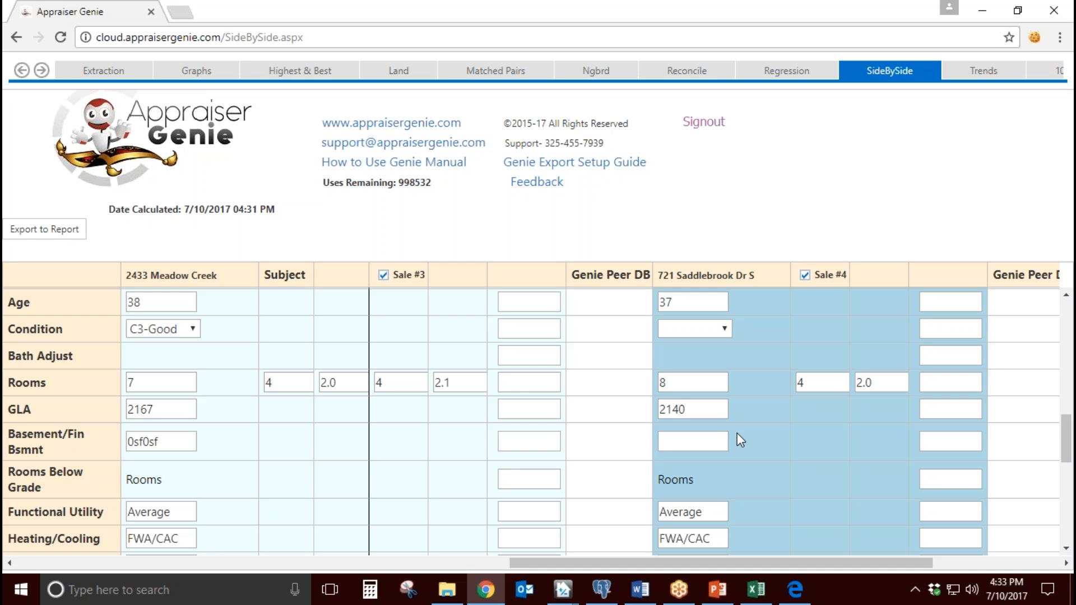
double_click(713, 413)
click(757, 428)
Step: Compare the subject's site size with the site sizes of the Cottonwood Ln and Edgewood Ln comps in the side-by-side grid
drag(763, 563, 353, 559)
scroll(595, 476, down, 4)
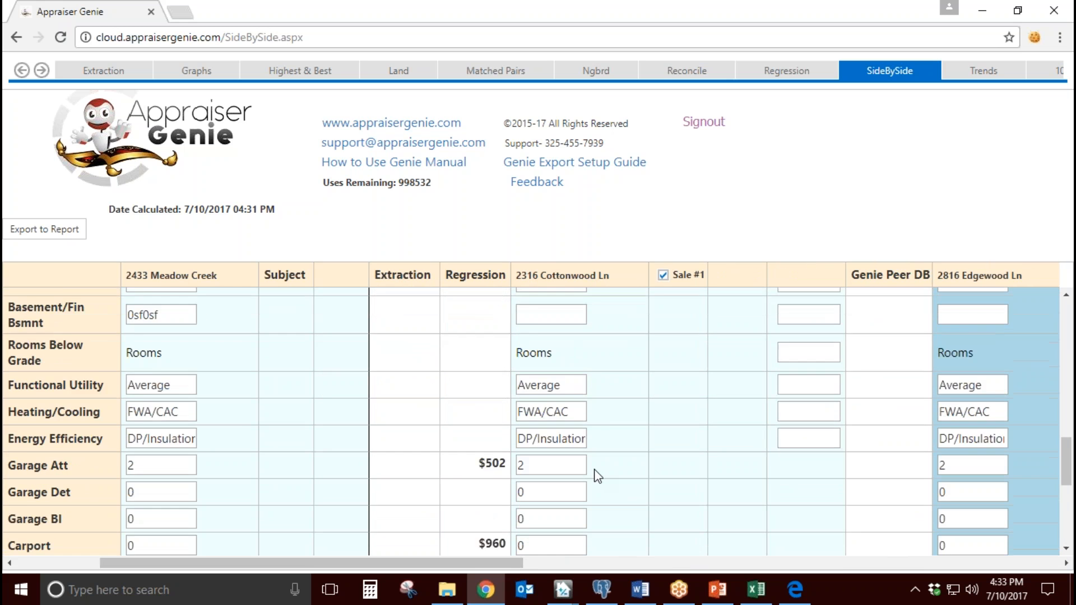
scroll(596, 475, up, 4)
scroll(598, 476, up, 6)
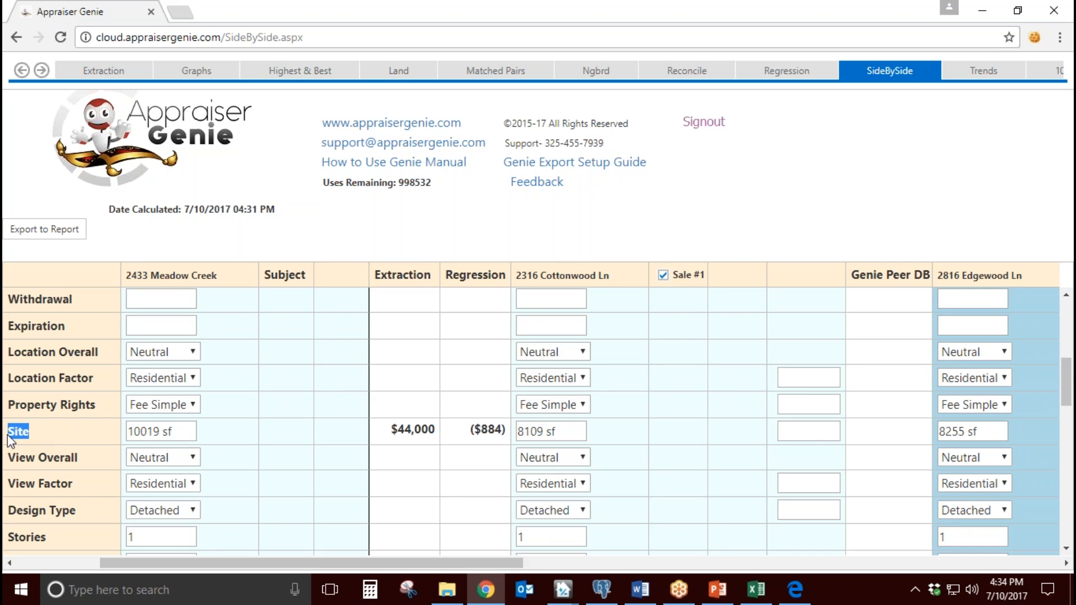
triple_click(173, 431)
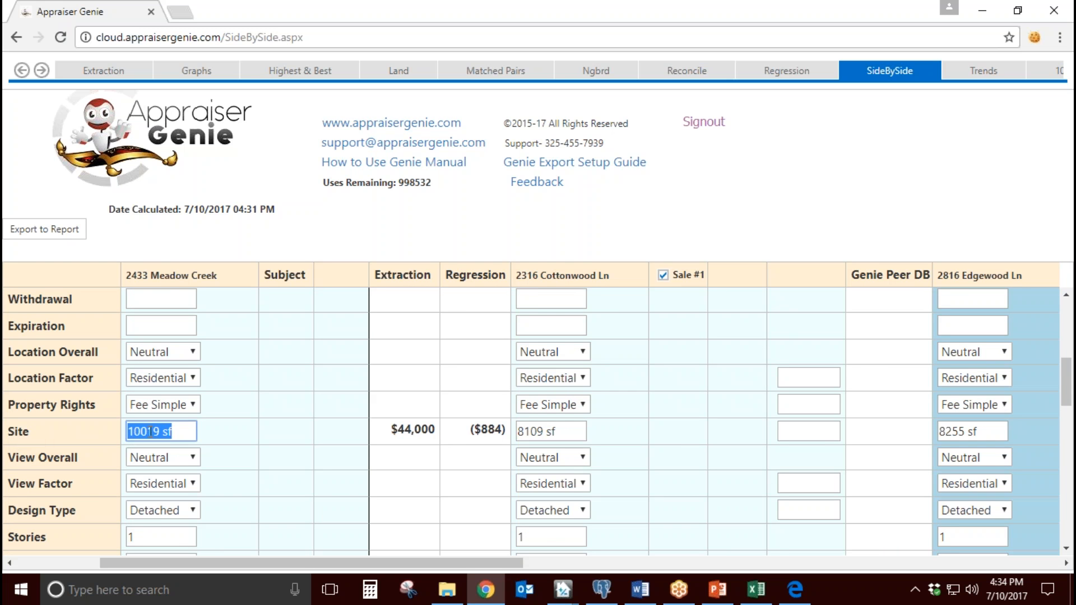
triple_click(564, 432)
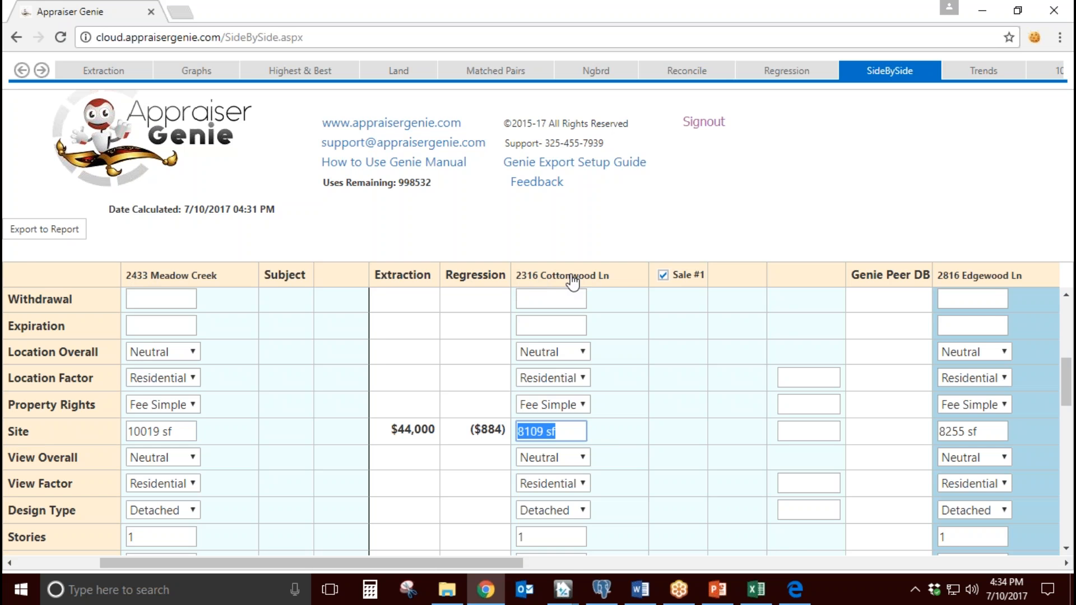
drag(430, 566, 537, 559)
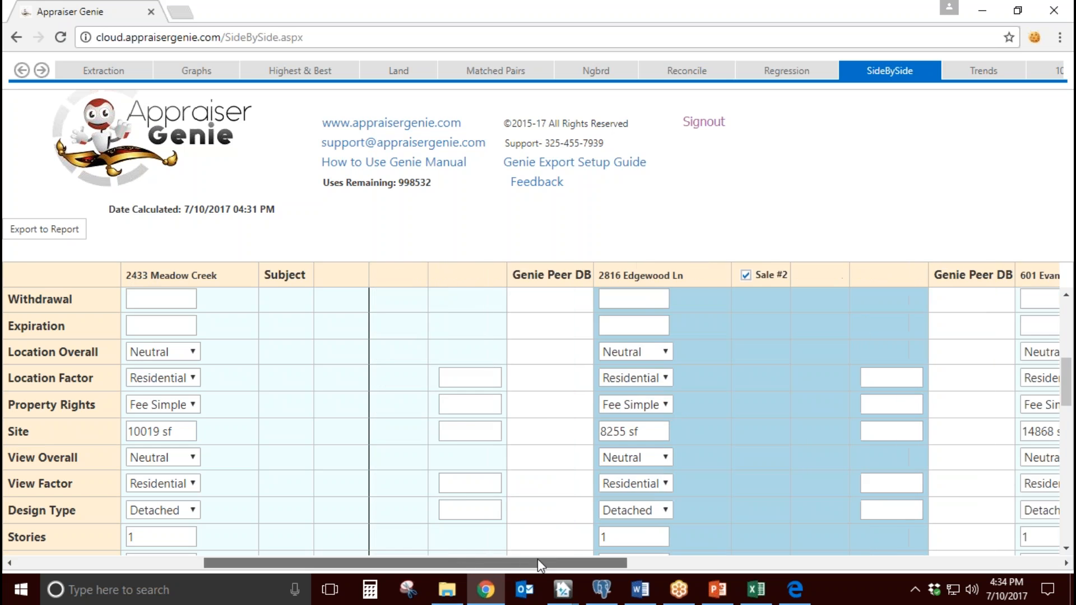
triple_click(608, 432)
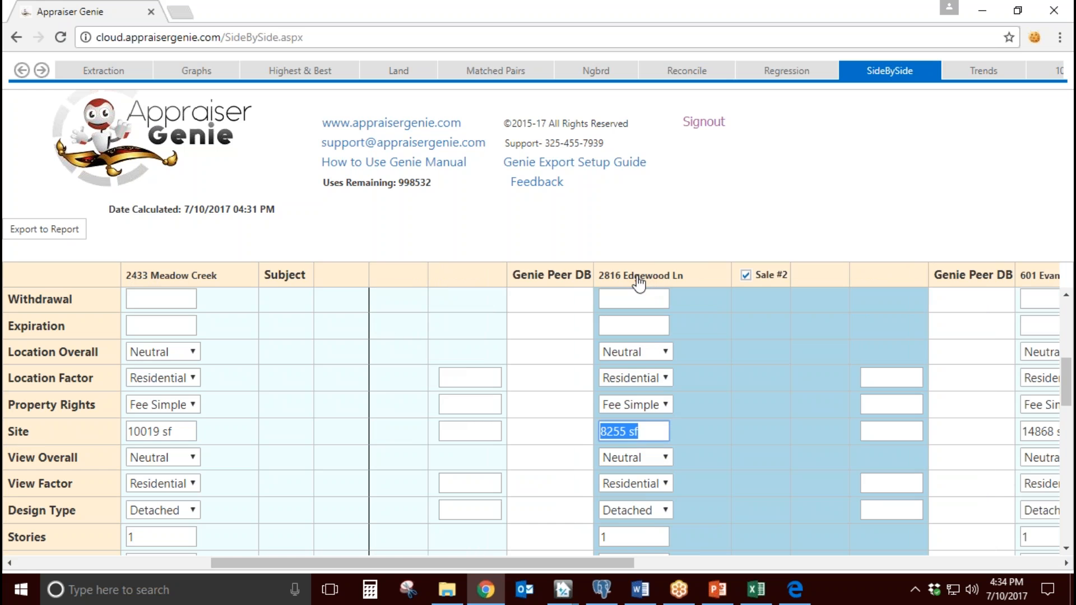
Step: Review the items of the Adjustment column, from subject site value through age, bath, bedroom and GLA to garage/carport
drag(590, 564, 359, 564)
scroll(534, 524, down, 2)
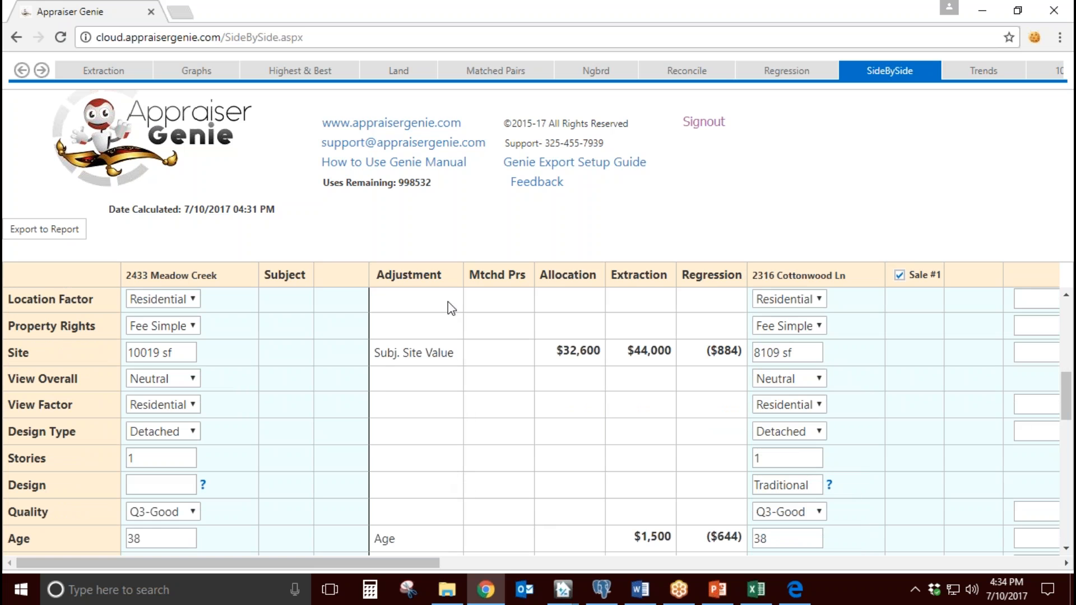
drag(446, 278, 377, 274)
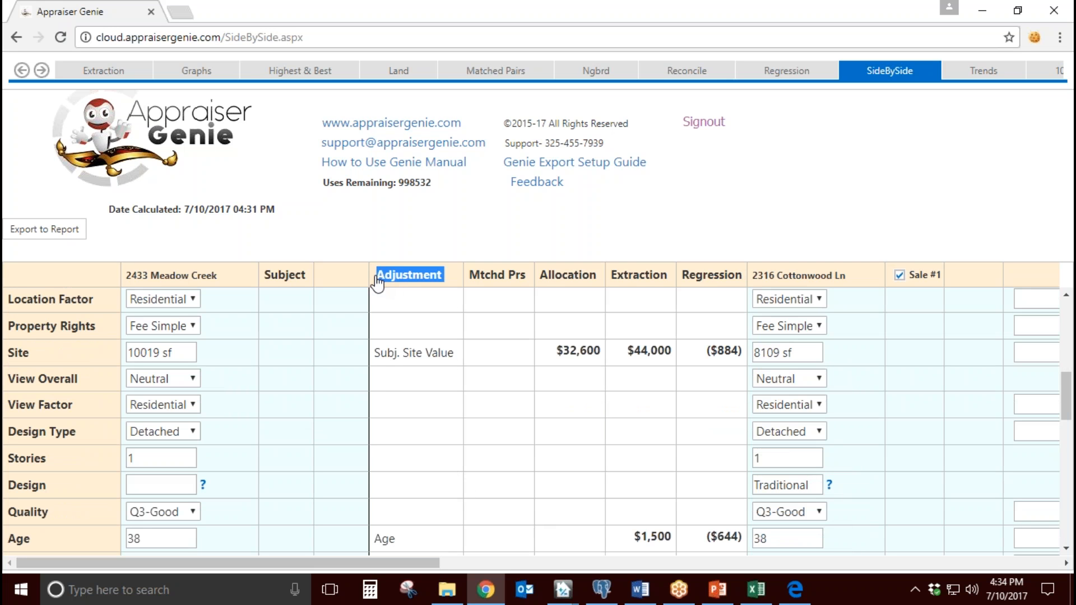
click(434, 411)
drag(454, 353, 357, 354)
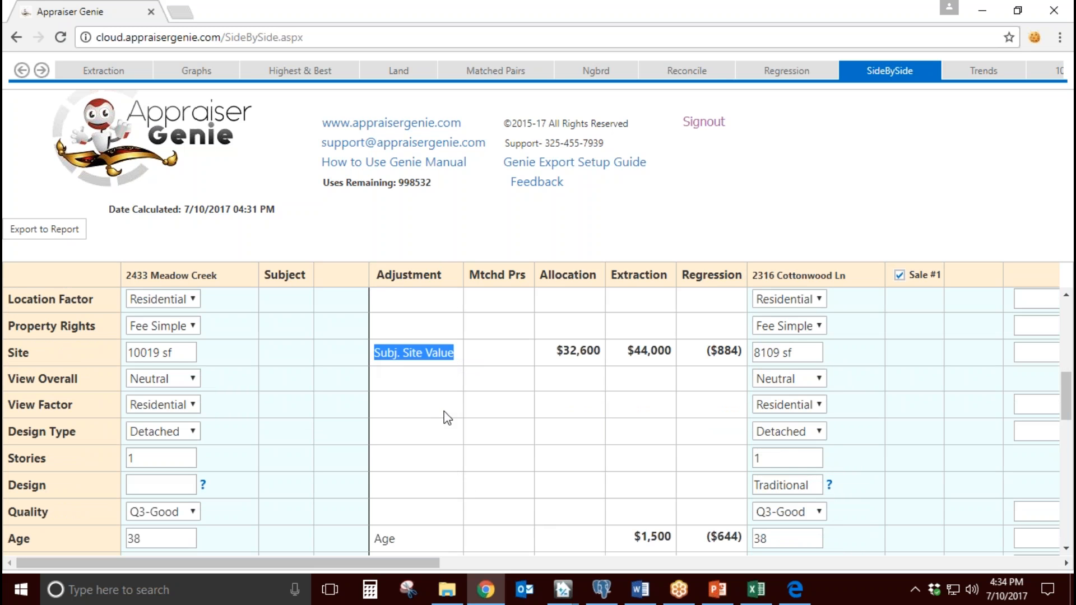
scroll(443, 409, down, 3)
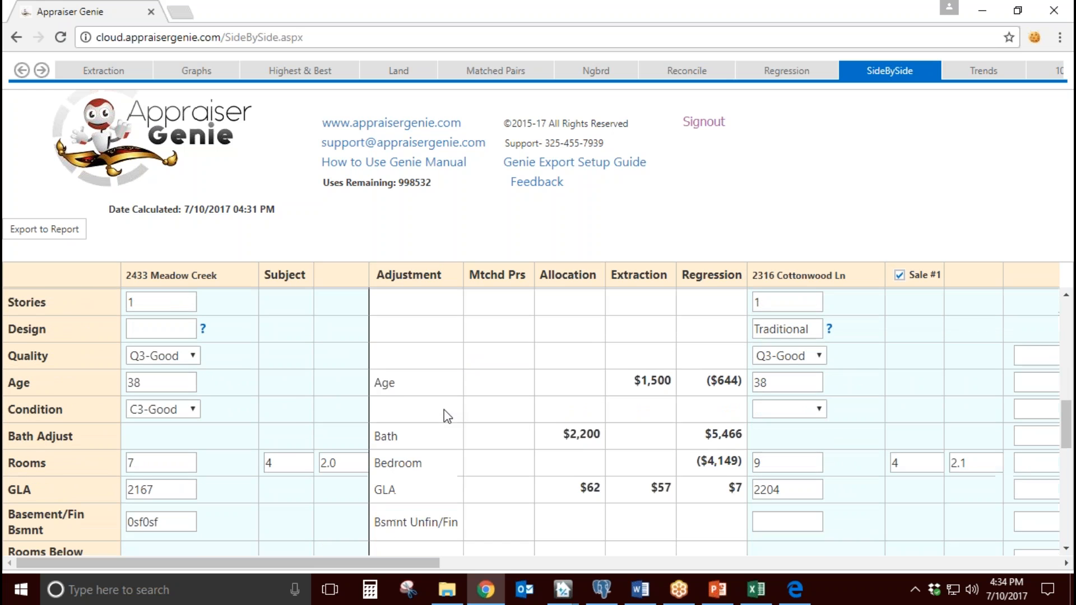
drag(399, 385, 377, 389)
double_click(399, 435)
double_click(413, 458)
scroll(439, 450, down, 1)
drag(398, 410, 374, 410)
click(429, 421)
scroll(428, 422, down, 1)
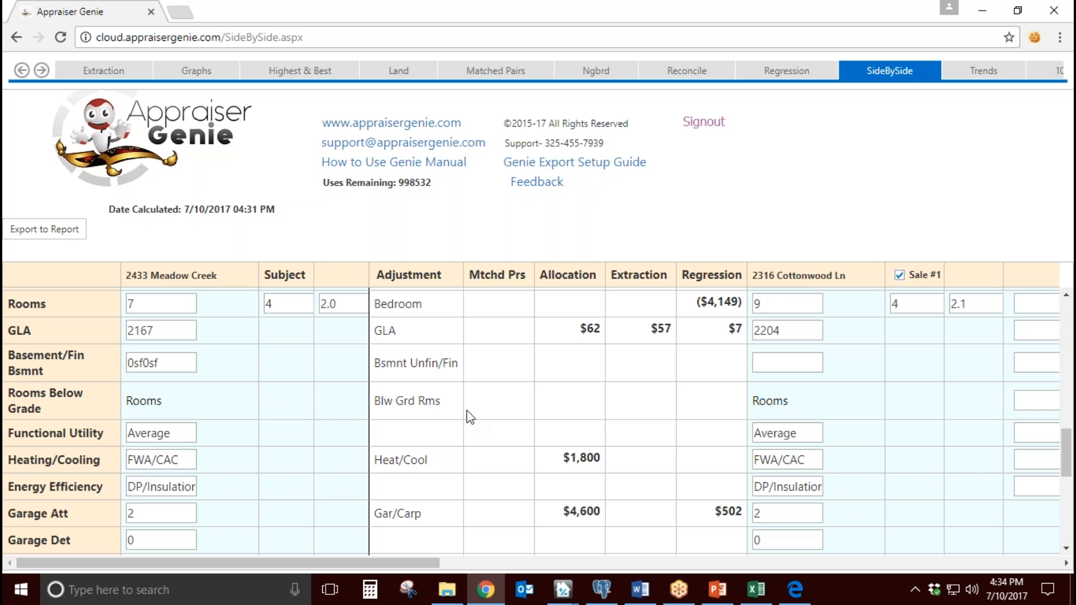
Step: Examine the subject site value row across the matched pairs, allocation, extraction and regression columns
scroll(458, 442, up, 7)
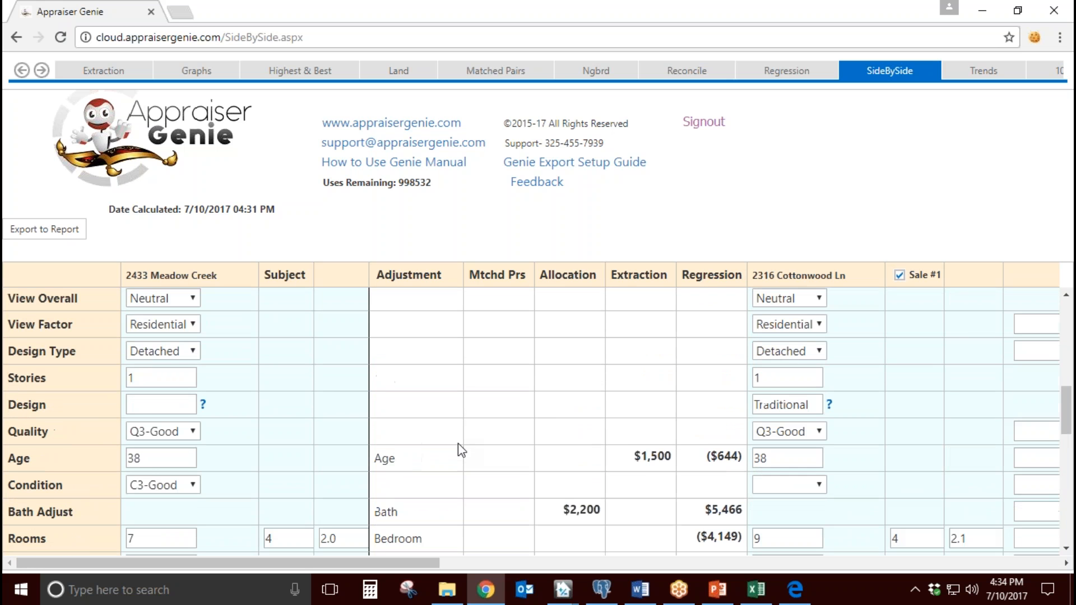
scroll(459, 448, up, 1)
drag(408, 434, 373, 433)
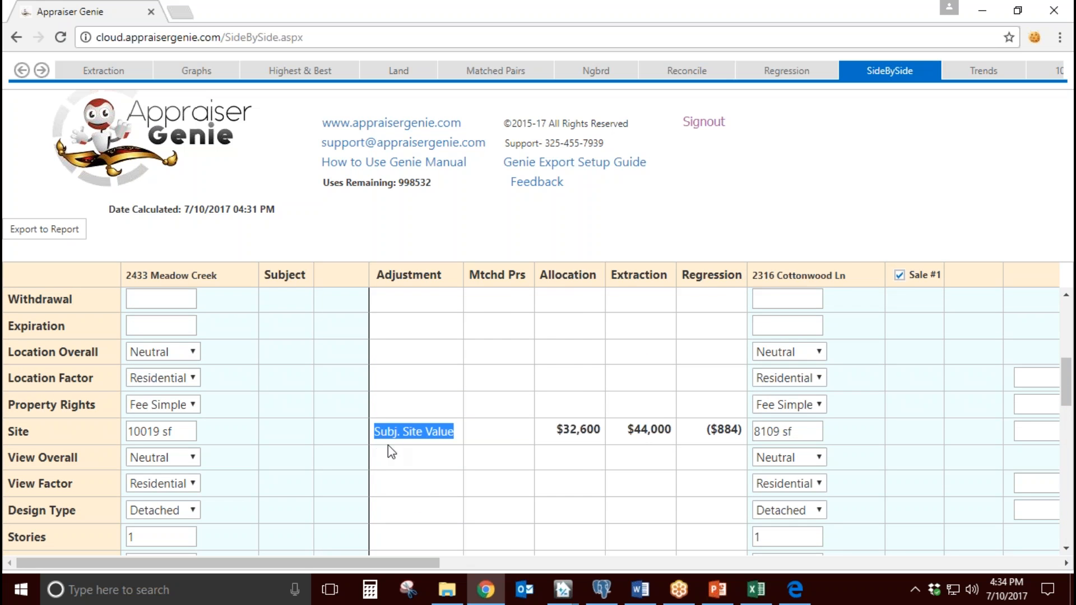
drag(421, 559, 429, 563)
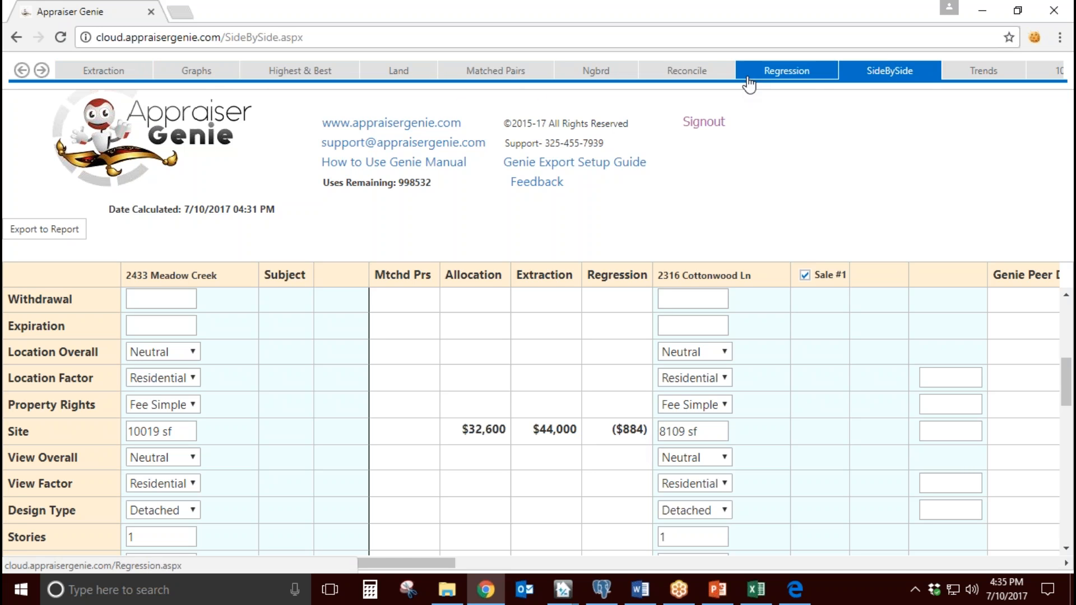
Step: Open the Regression page and examine the variable values, R Square statistics, variance table and data set behind the adjustments
click(778, 78)
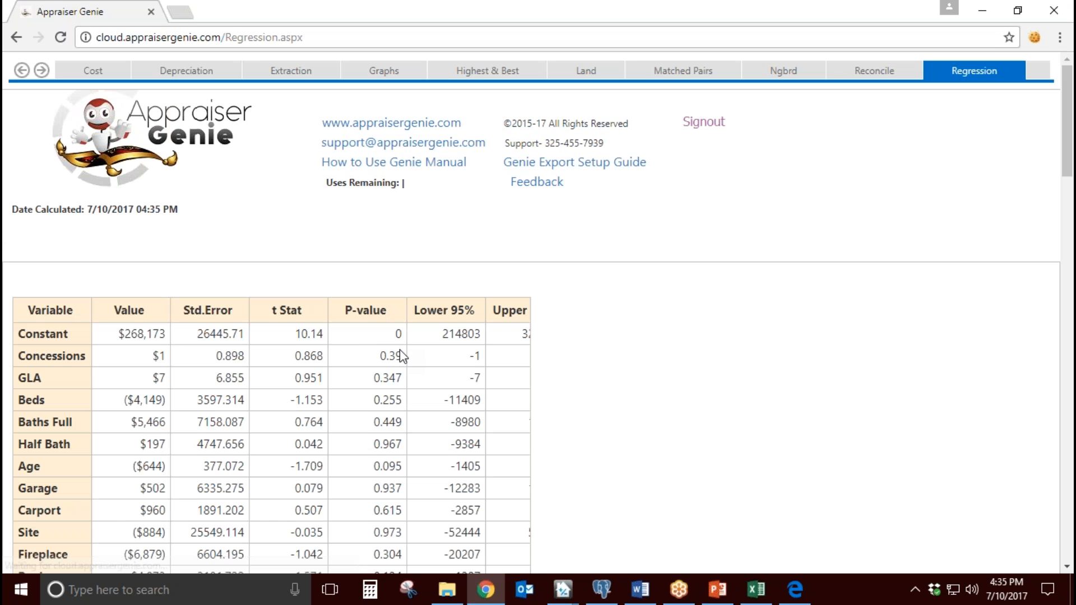
scroll(401, 356, down, 1)
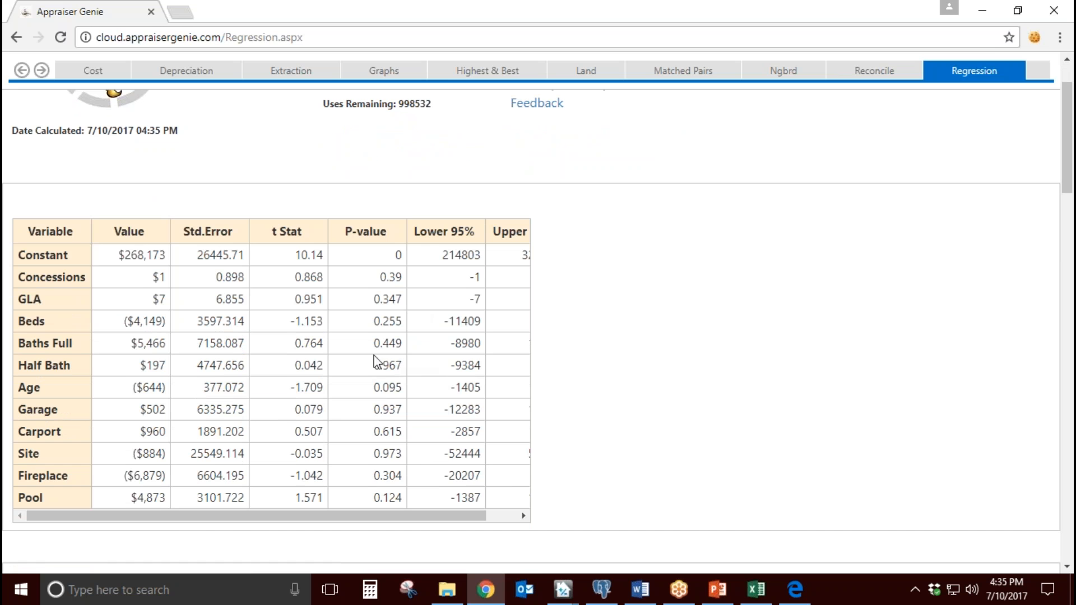
drag(232, 516, 185, 518)
scroll(303, 408, down, 5)
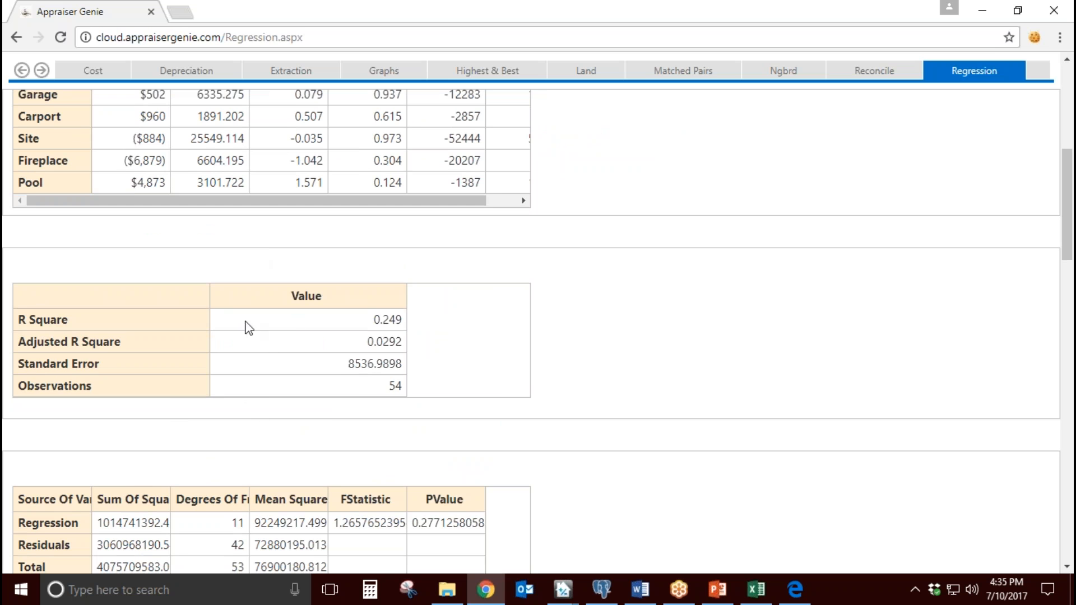
scroll(325, 409, down, 4)
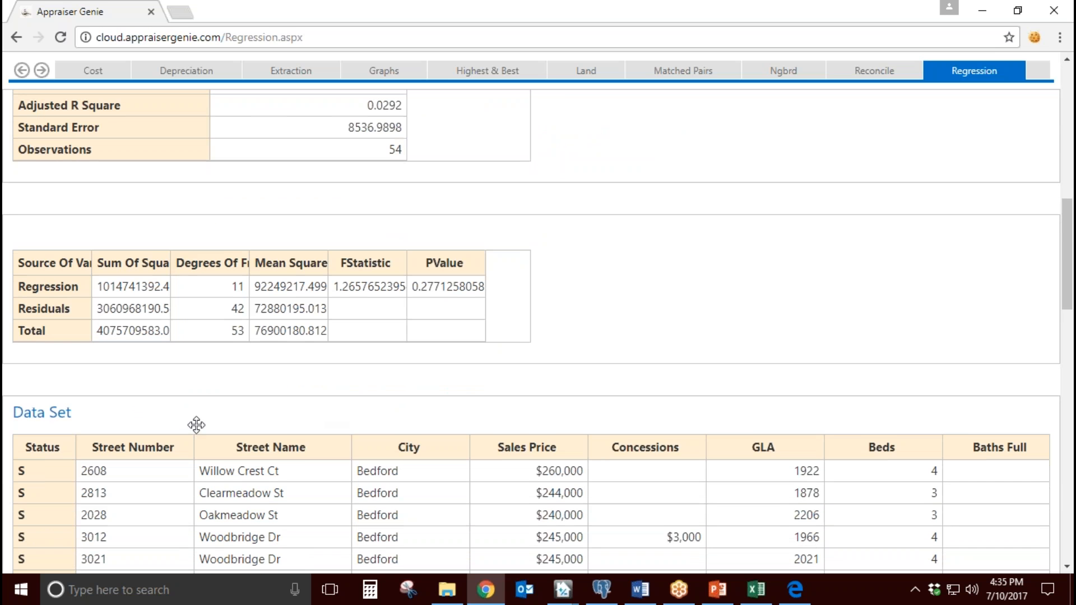
scroll(196, 425, down, 3)
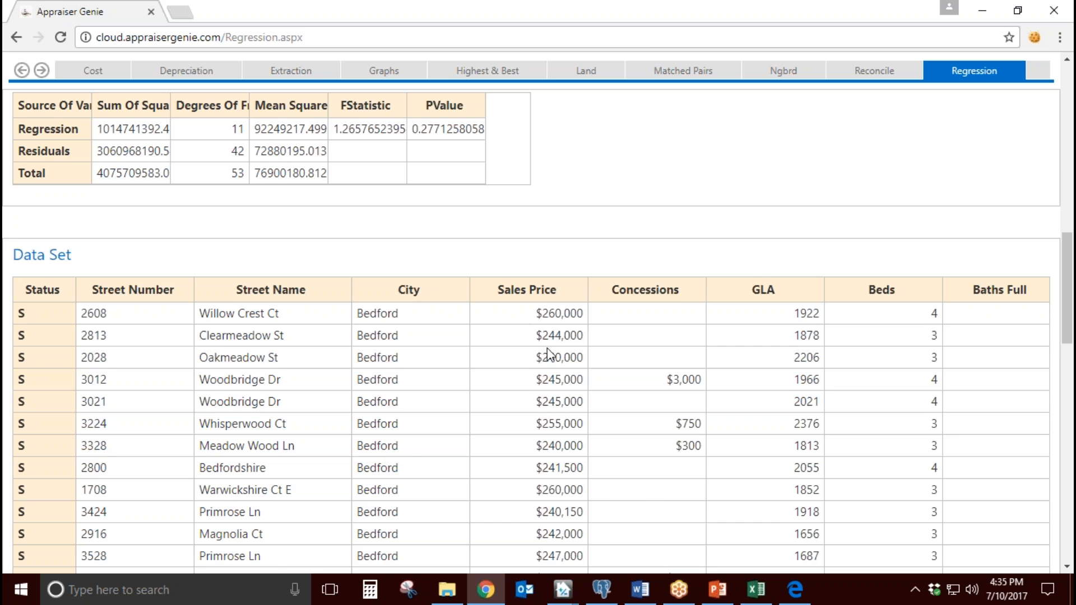
scroll(548, 353, down, 1)
scroll(548, 354, up, 8)
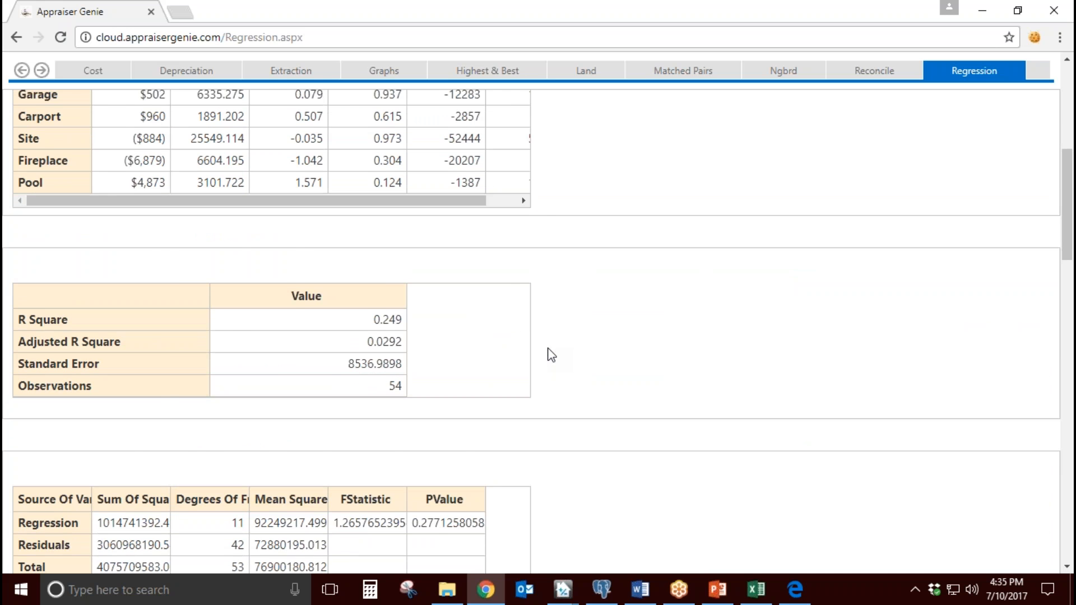
scroll(551, 354, up, 5)
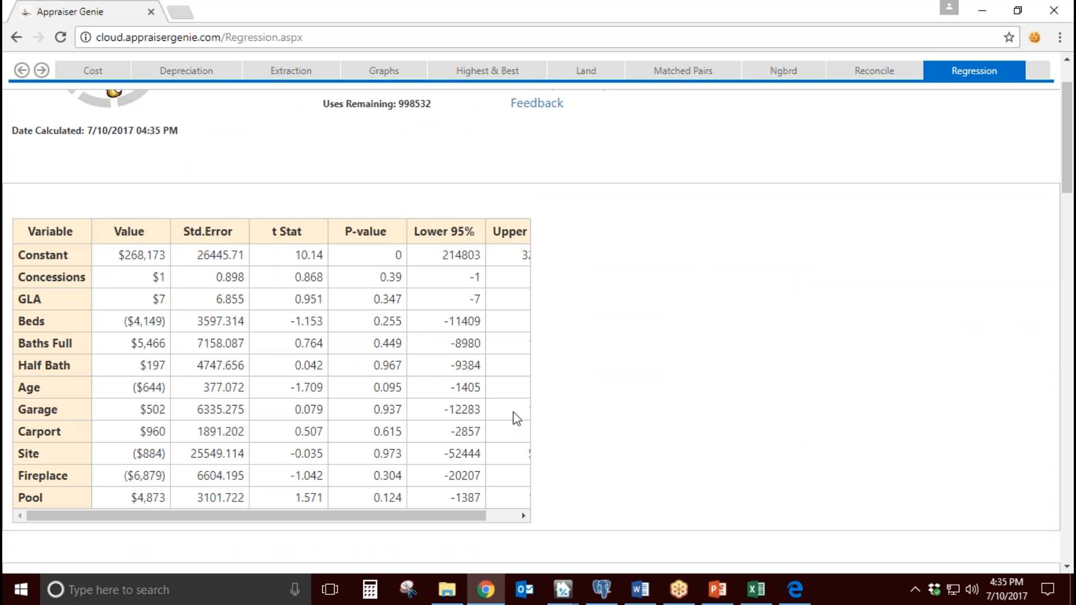
drag(137, 343, 170, 434)
click(1046, 35)
Step: Open the Extraction page and examine the Market Driven GLA Adjustments table, including the total replacement cost new row
click(291, 70)
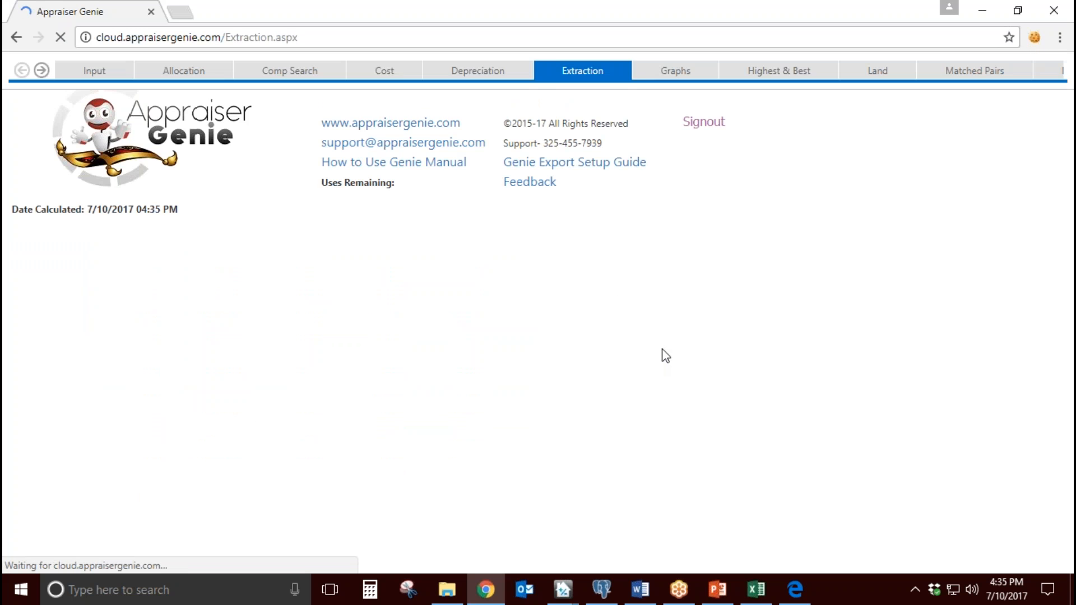
scroll(400, 465, down, 1)
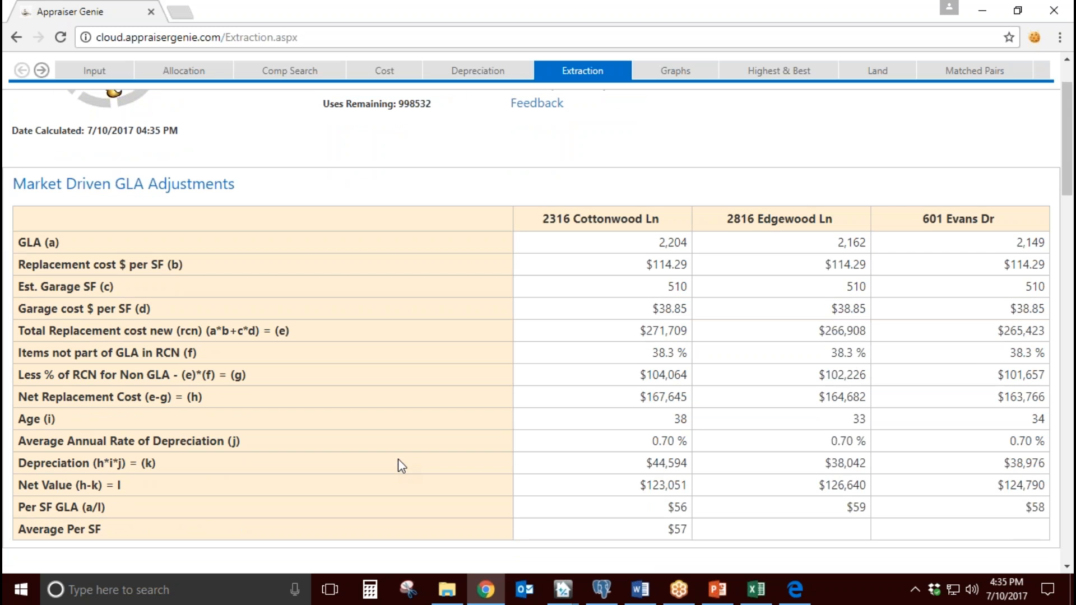
scroll(399, 465, down, 3)
scroll(400, 465, up, 3)
drag(312, 331, 186, 332)
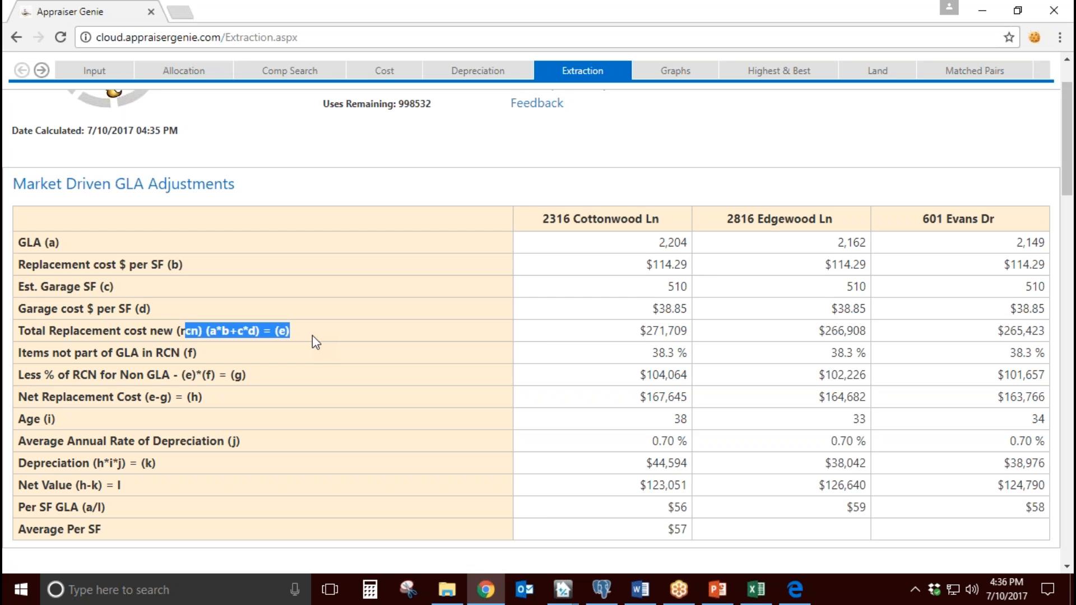
click(301, 331)
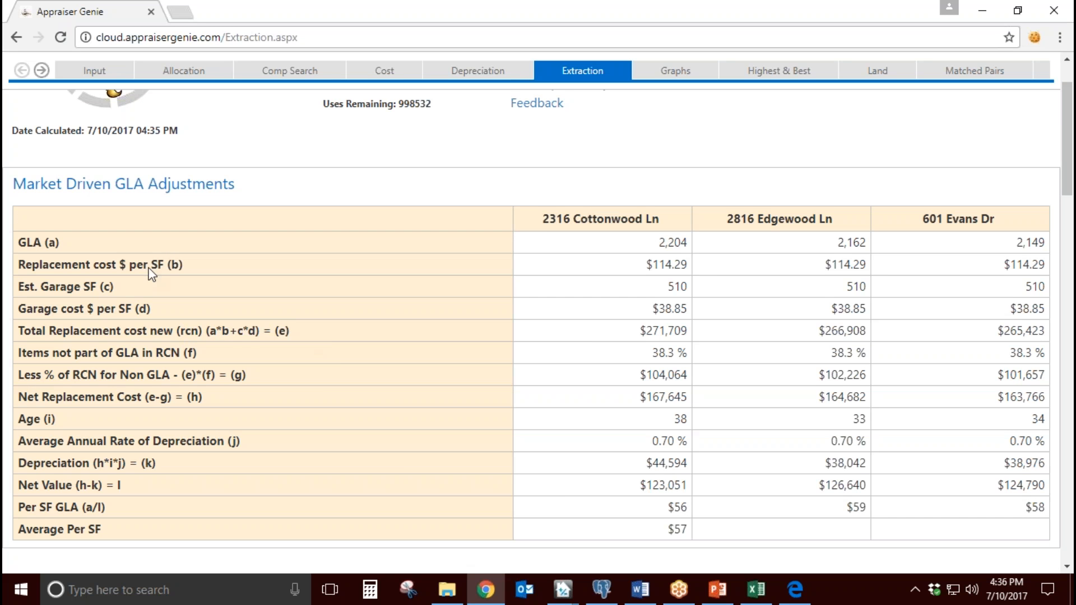
Step: Trace the lettered GLA, replacement cost, garage size and garage cost variables into the formula for total replacement cost new
drag(71, 243, 42, 244)
click(184, 264)
drag(184, 265, 168, 265)
drag(116, 287, 89, 287)
drag(151, 309, 103, 308)
click(283, 333)
drag(290, 332, 243, 331)
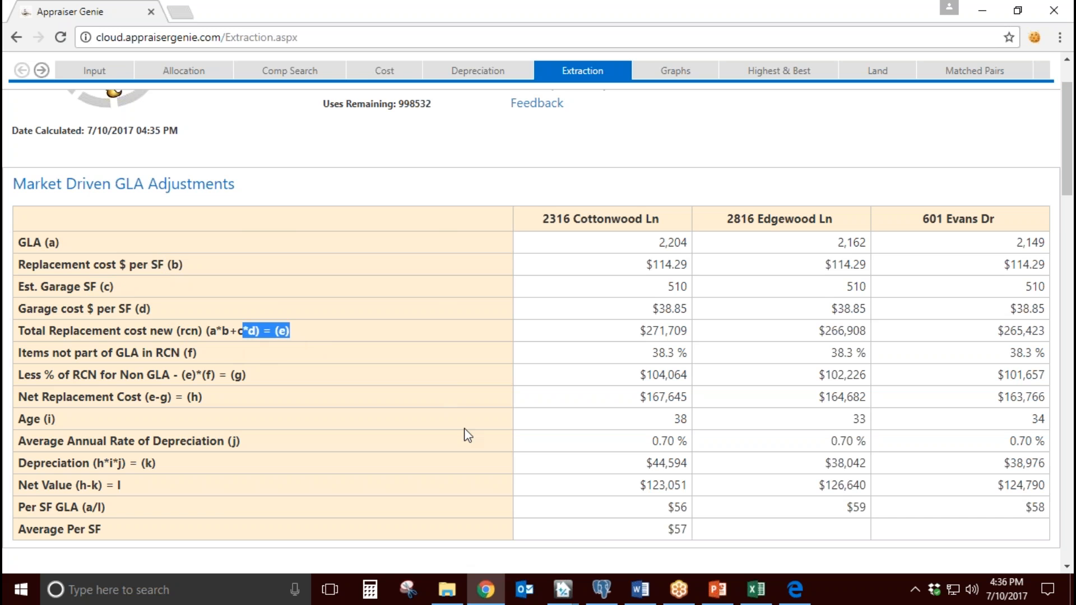
Step: Review the Site Size Adjustments, Total Room Count and Forecasting Adjustments tables for the subject and comps
scroll(464, 434, down, 4)
scroll(506, 489, down, 6)
scroll(508, 491, down, 10)
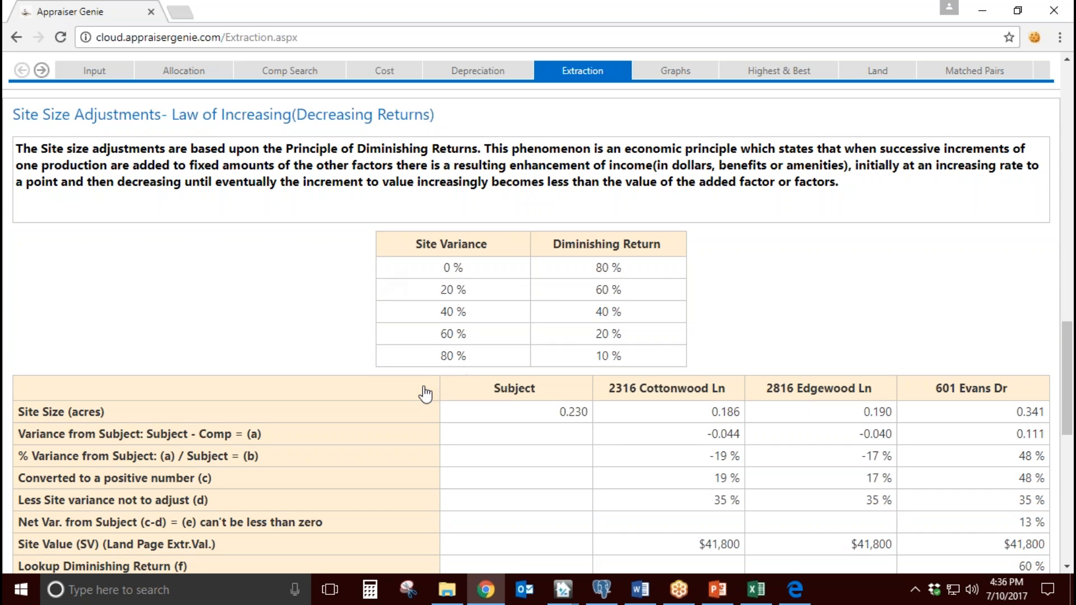
scroll(424, 394, down, 9)
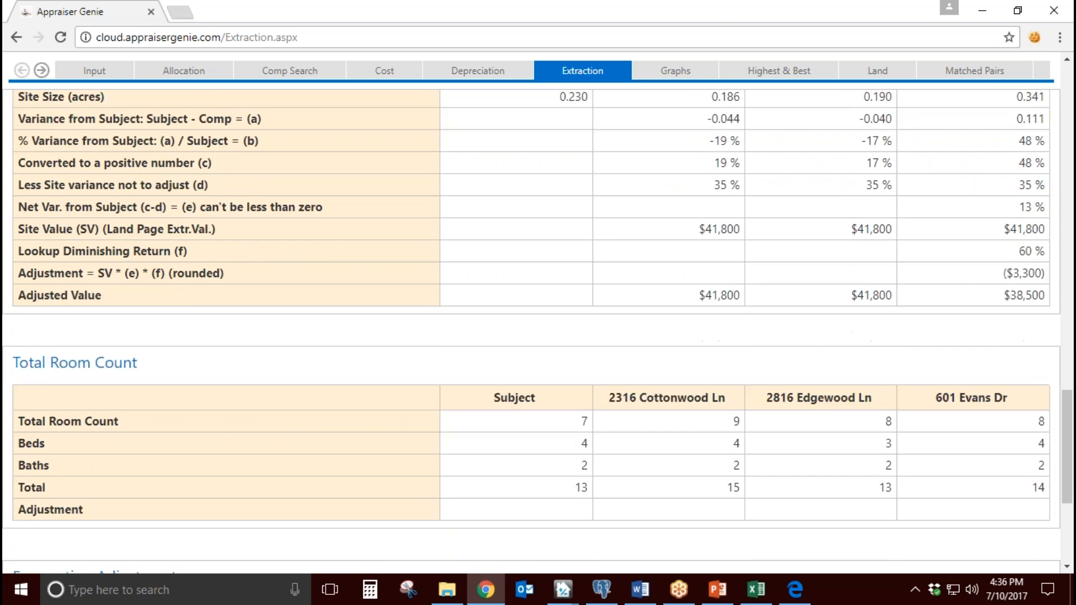
scroll(424, 394, down, 1)
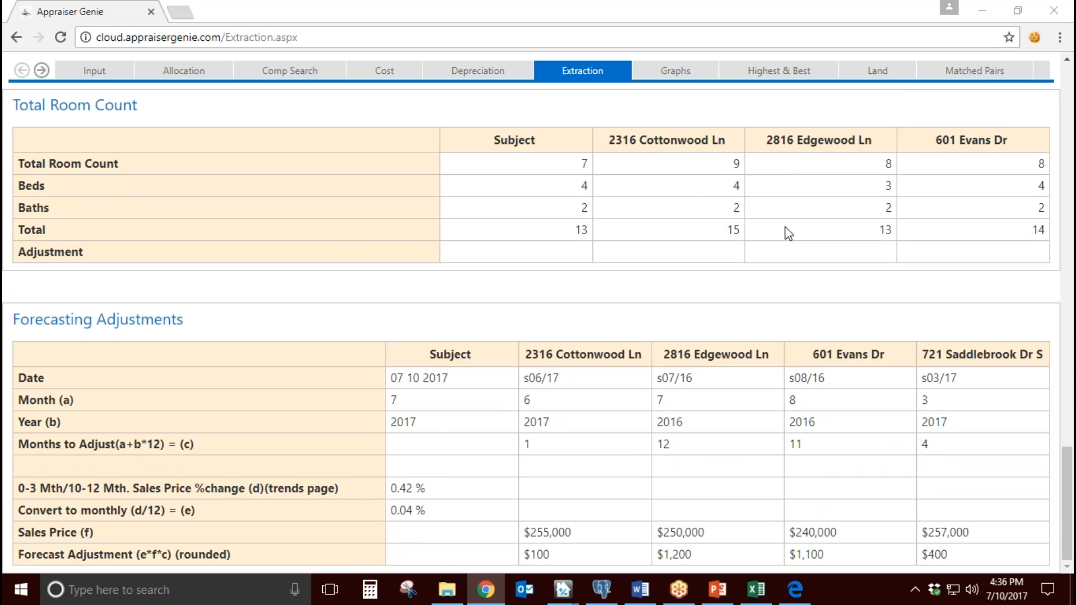
Step: Return to the SideBySide page and open the Repairs estimate for the subject
click(42, 71)
click(42, 71)
click(42, 70)
click(1007, 71)
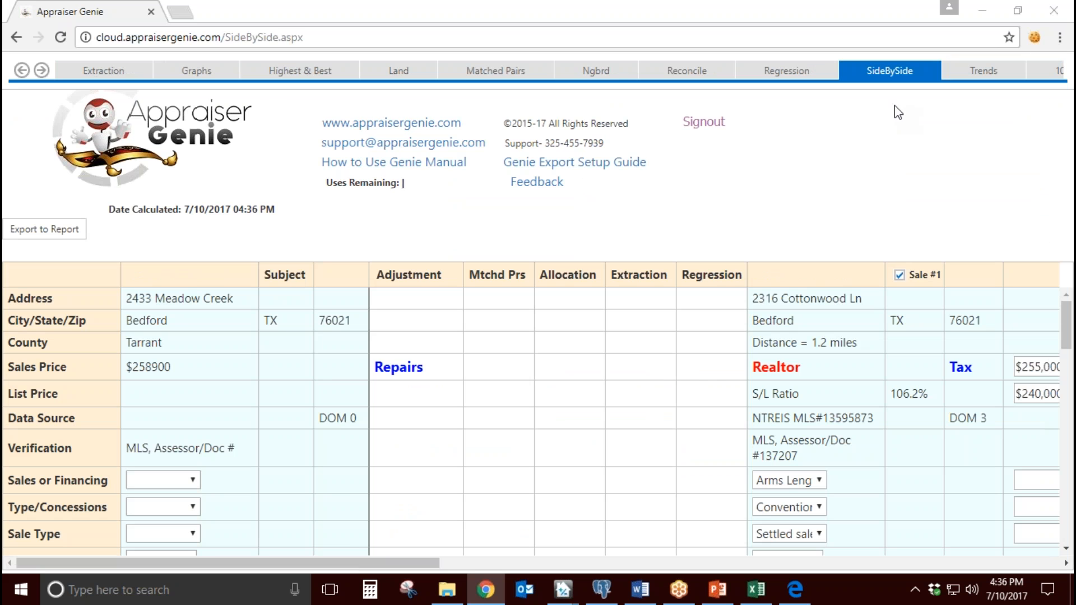
click(399, 368)
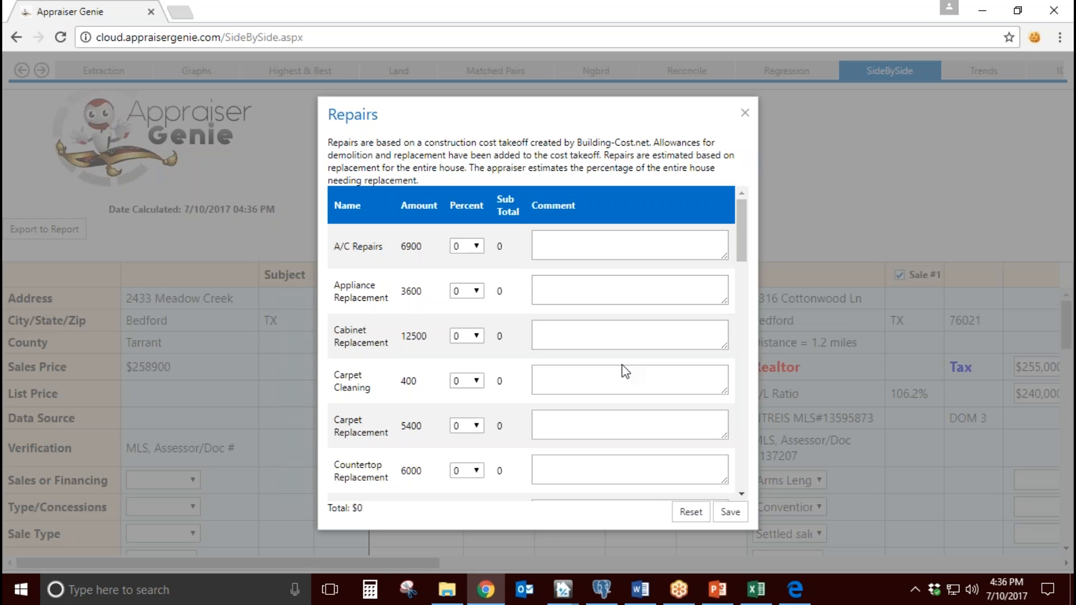
Step: Set the A/C Repairs percentage to 35 and check its amount and subtotal
click(476, 252)
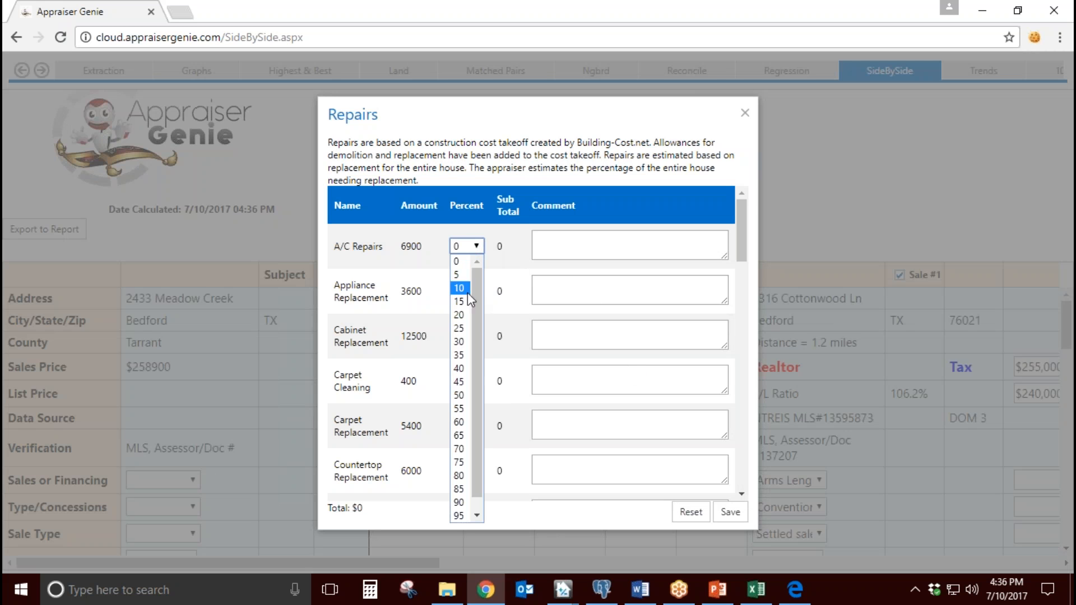
click(476, 345)
drag(386, 247, 344, 246)
drag(520, 250, 497, 246)
drag(431, 244, 396, 244)
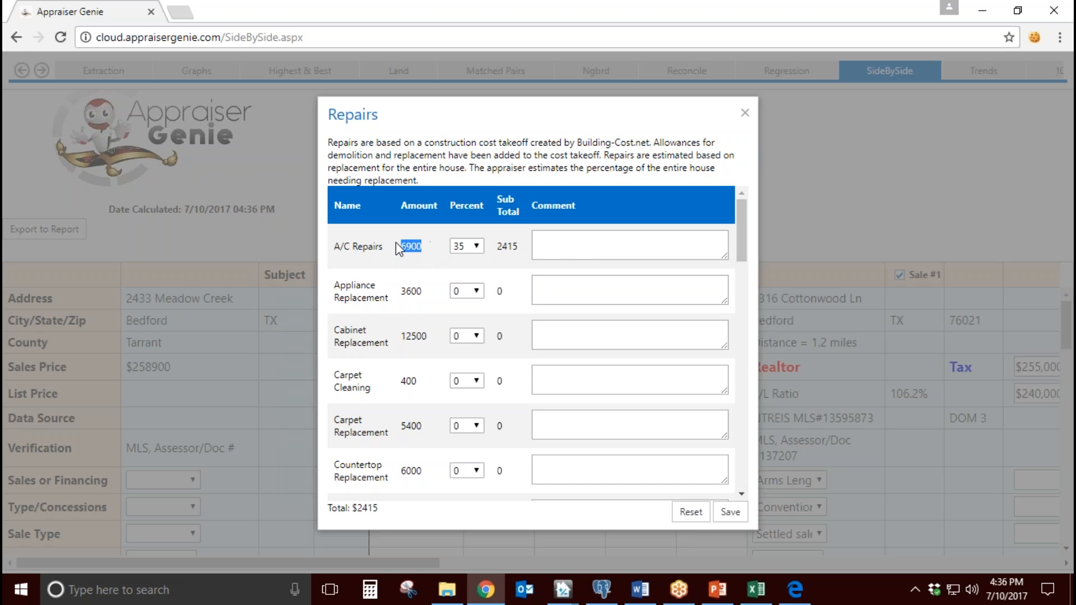
Step: Read the explanation of the repair cost basis, check the A/C Repairs comment field and look through the remaining repair items
drag(444, 144, 650, 156)
click(606, 241)
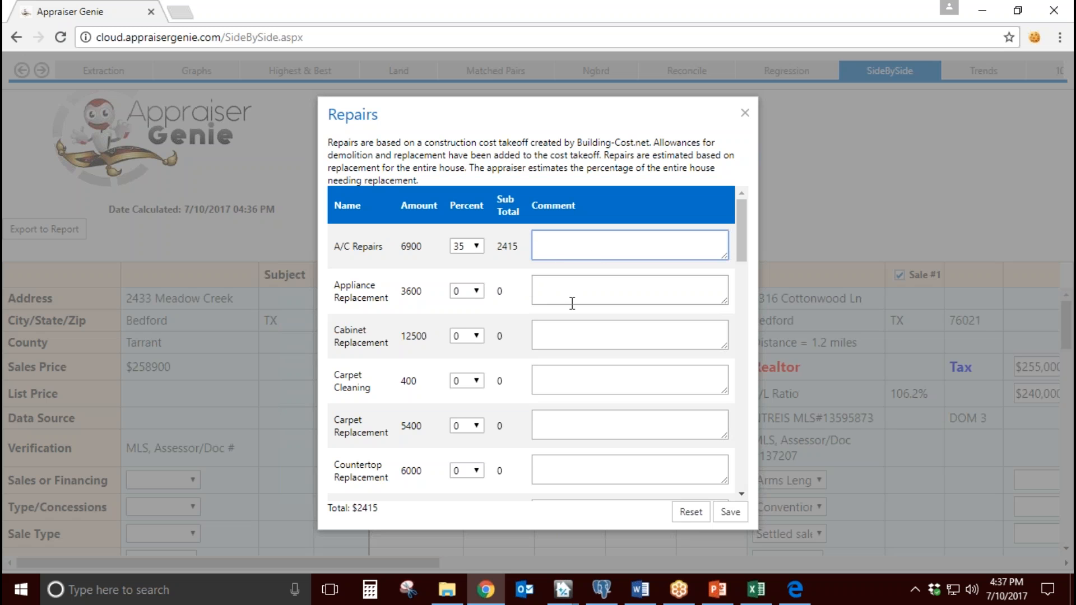
scroll(571, 302, down, 3)
scroll(571, 314, down, 4)
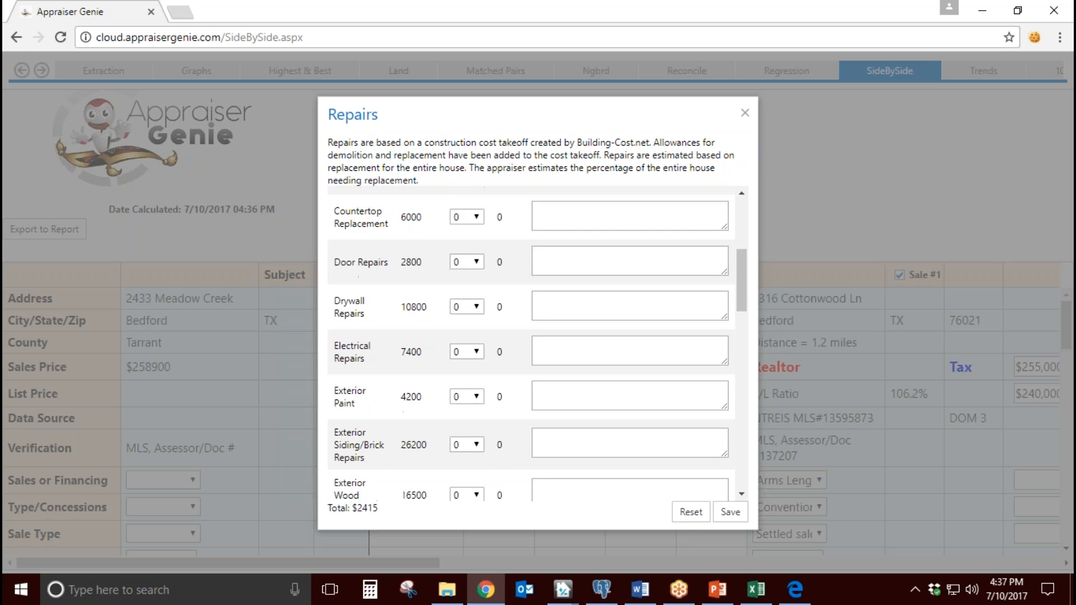
Step: Review the remaining repair costs from exterior paint down to trash removal and save the Repairs estimate
drag(422, 259, 396, 262)
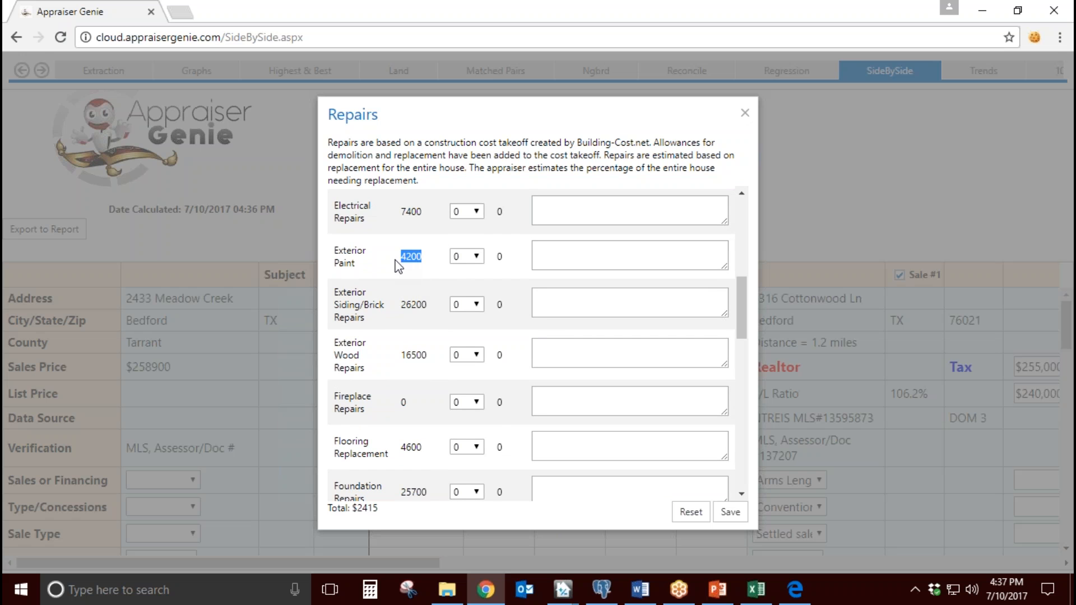
drag(427, 305, 407, 306)
scroll(621, 397, down, 10)
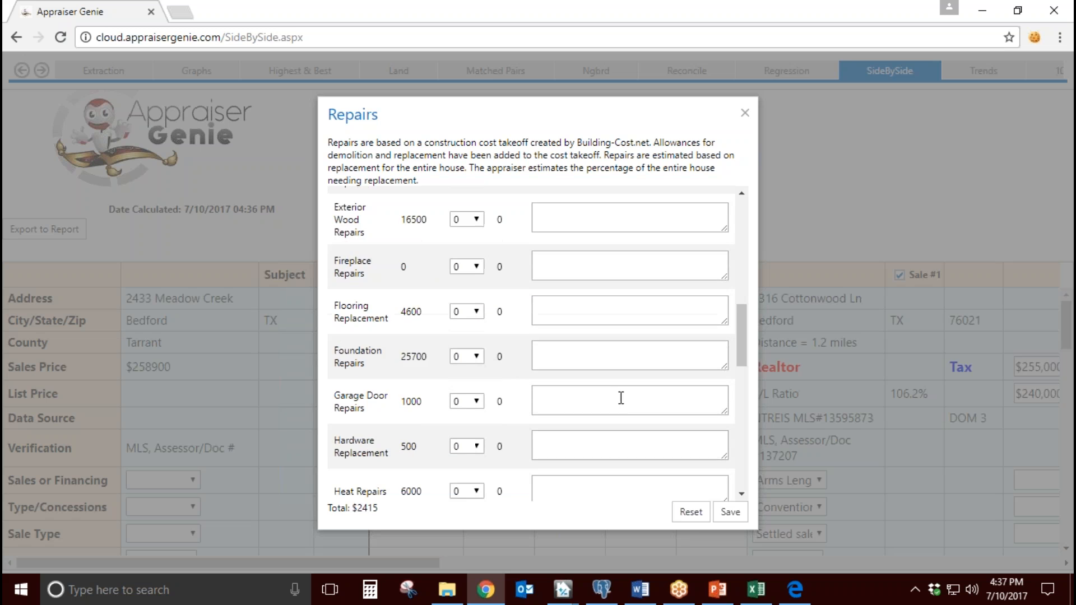
scroll(621, 398, down, 3)
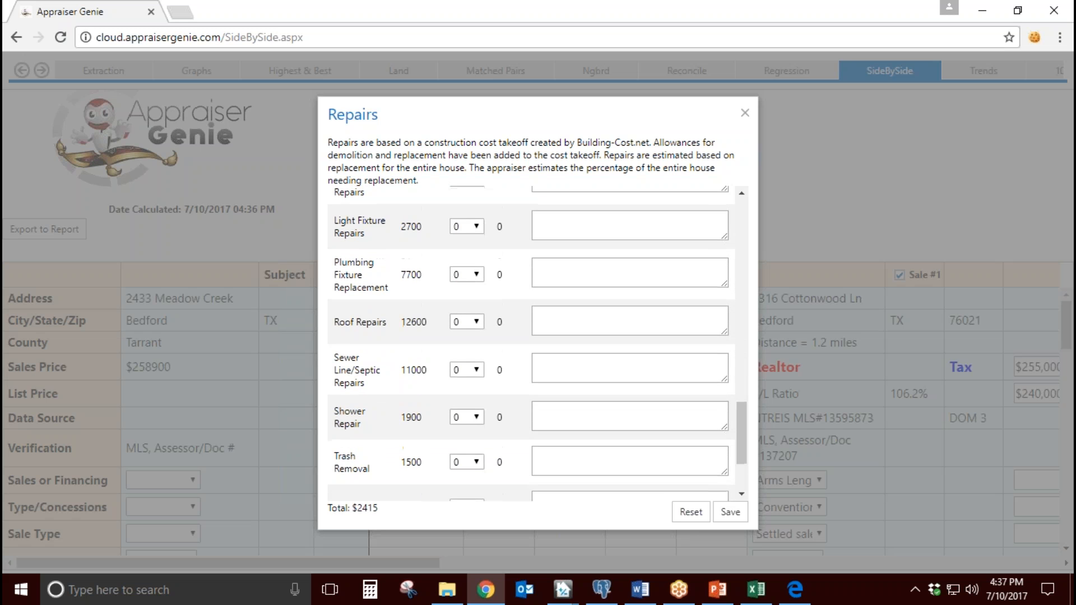
click(730, 511)
Step: Choose the $32,600 Allocation figure as the basis for the Site adjustments
scroll(588, 445, down, 6)
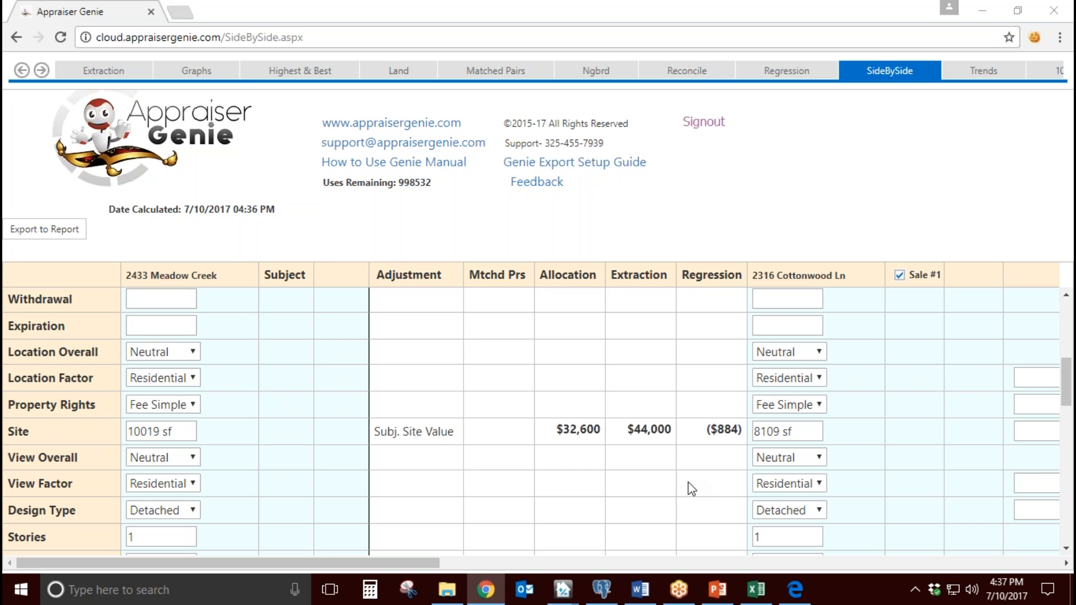
scroll(683, 487, down, 1)
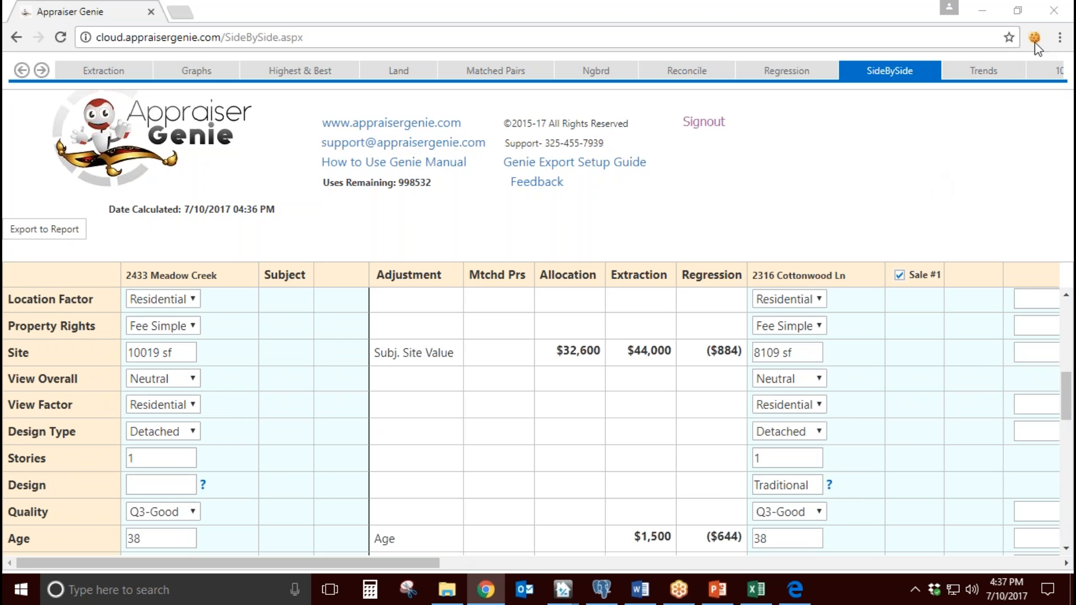
click(588, 356)
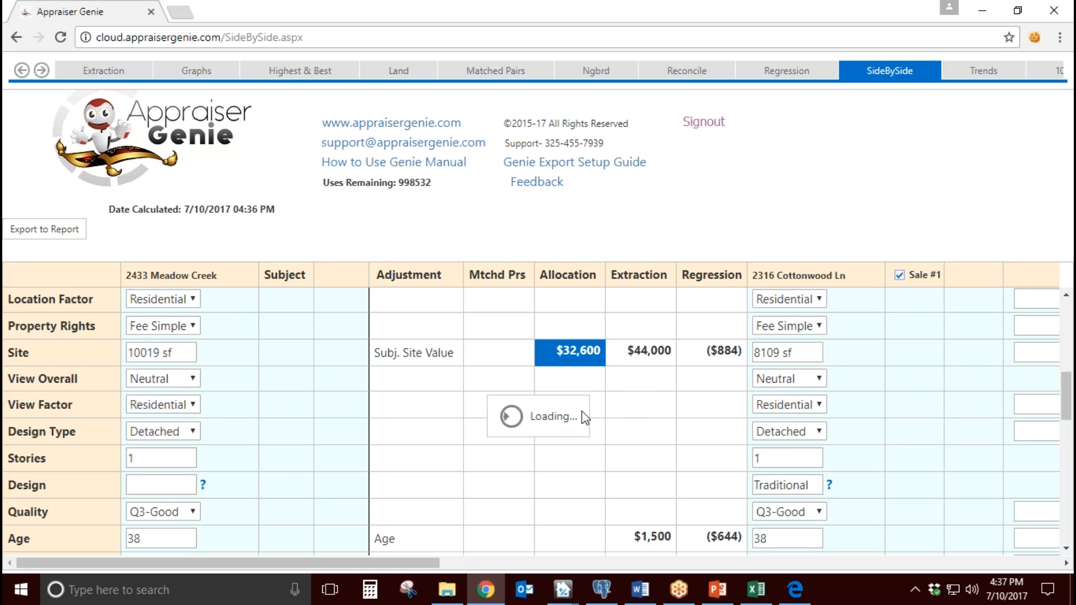
Step: Compare the site size of Sale #1 with the subject's and check its Site adjustment
drag(421, 567, 471, 567)
triple_click(643, 353)
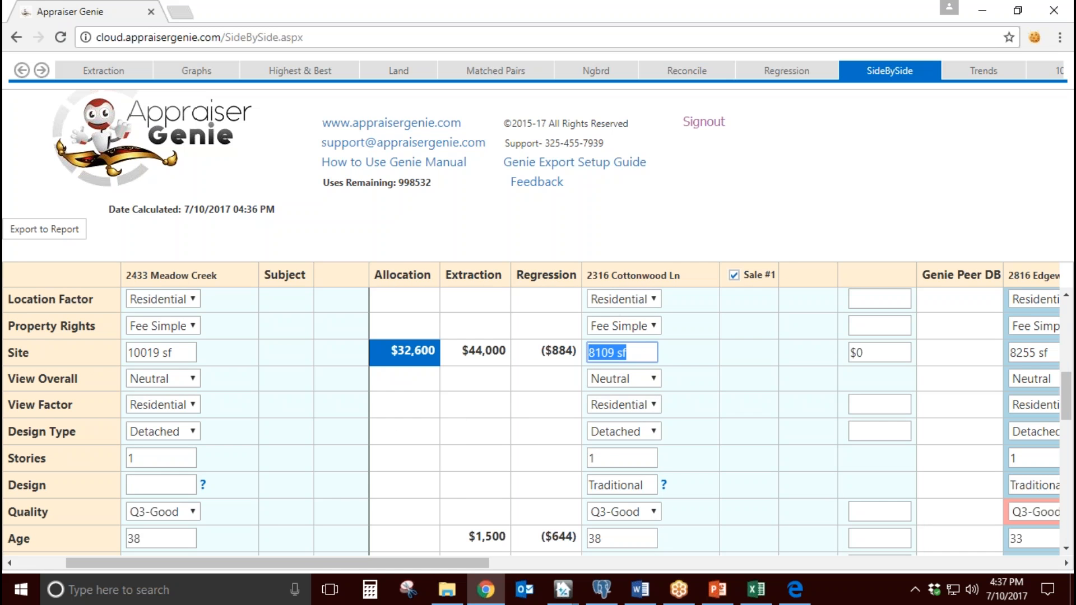
triple_click(851, 353)
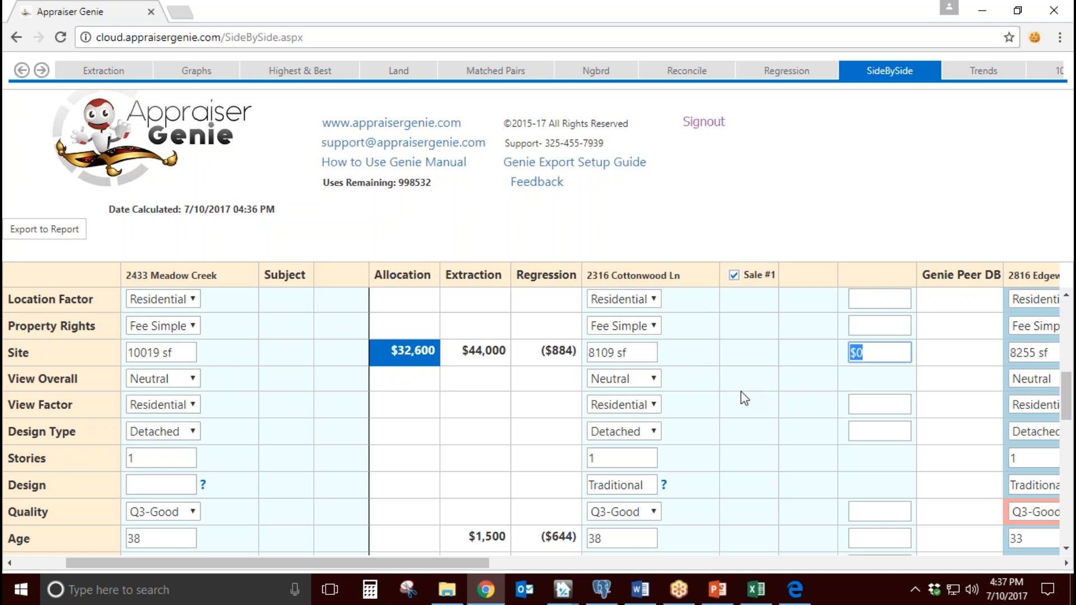
drag(644, 352, 601, 352)
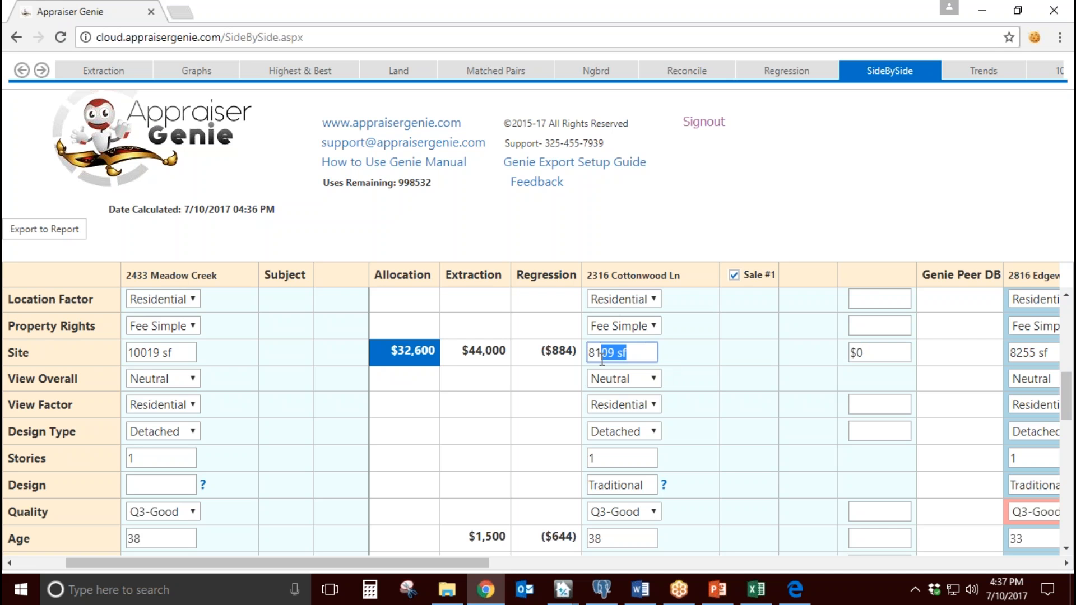
click(179, 353)
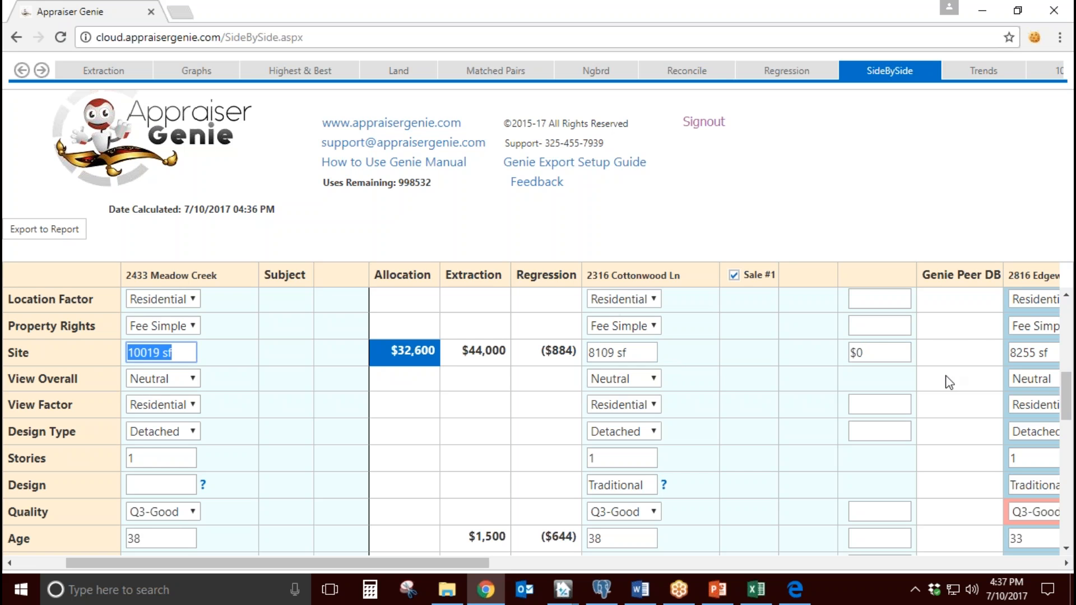
click(905, 359)
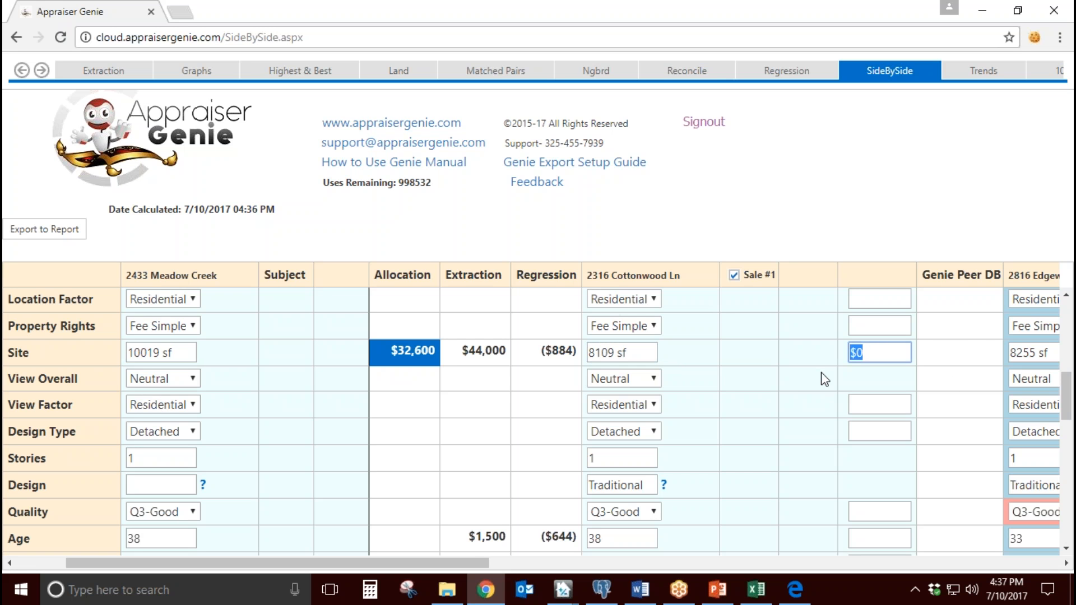
Step: Compare the site size of Sale #3 with the subject's and check its Site adjustment
drag(468, 563, 761, 577)
click(720, 353)
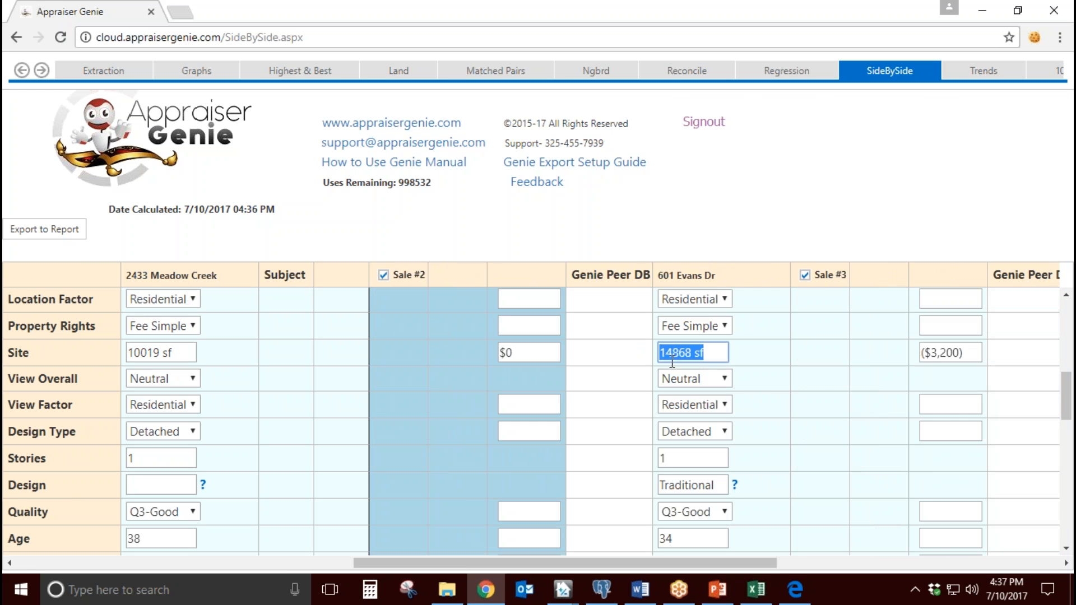
click(180, 354)
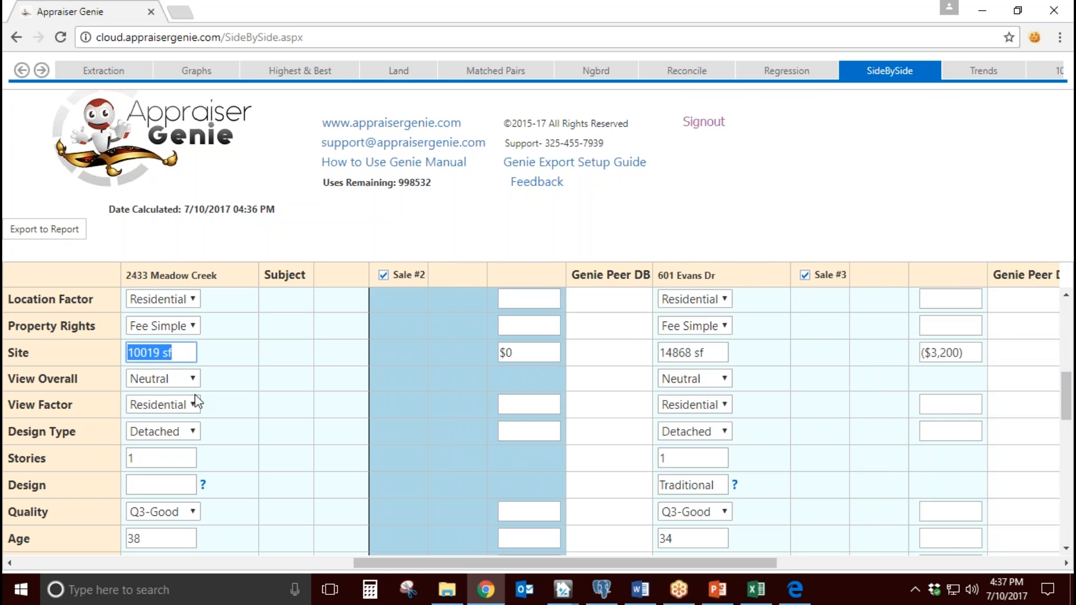
click(980, 355)
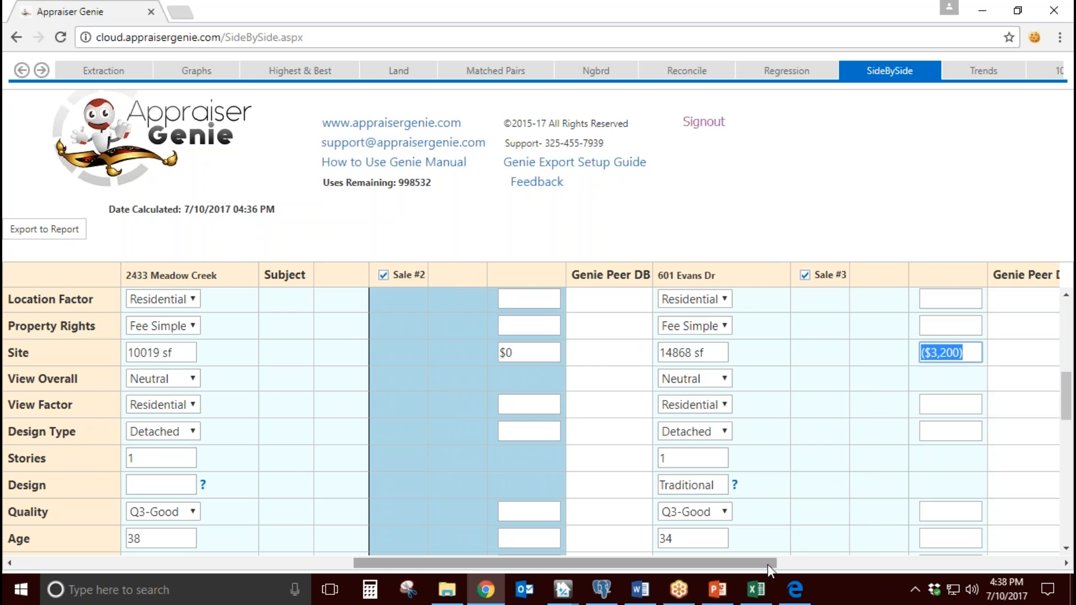
Step: Choose the $57 Extraction figure as the basis for the GLA adjustments
drag(767, 563, 436, 567)
scroll(546, 505, down, 4)
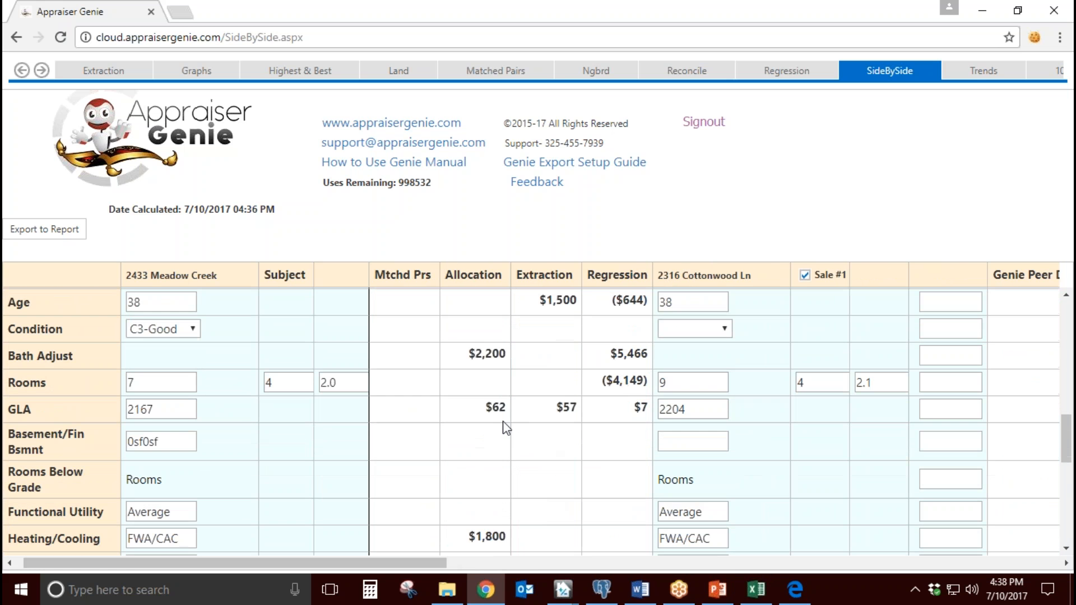
drag(418, 560, 381, 560)
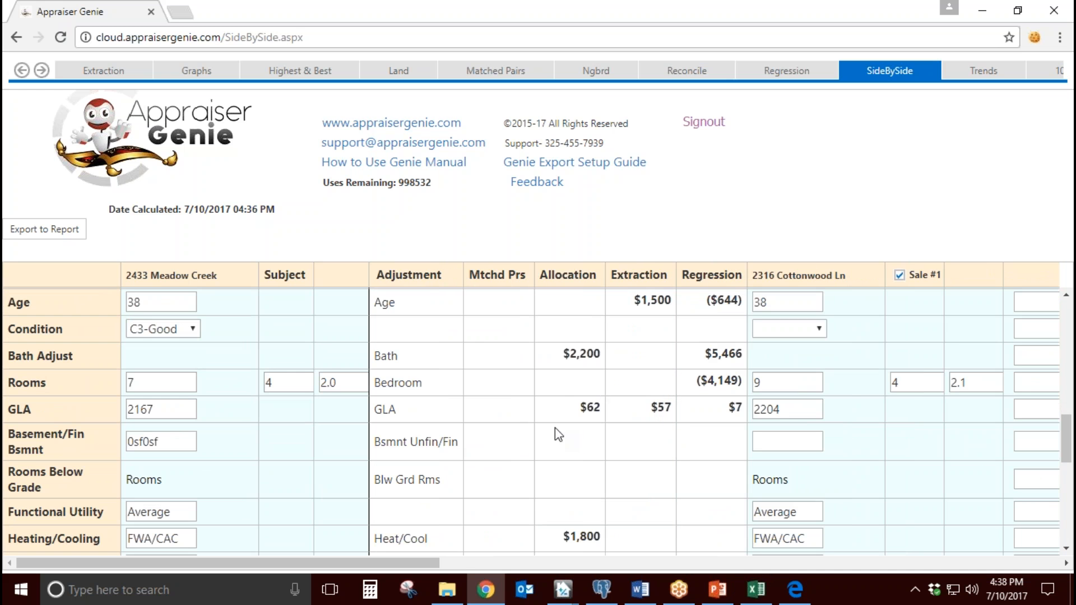
click(654, 414)
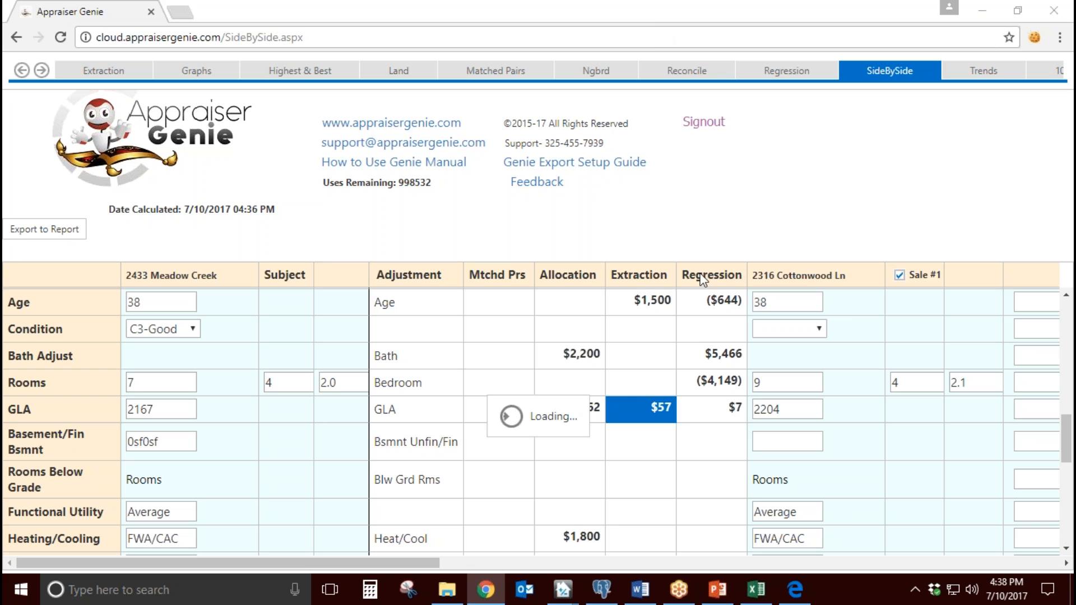
Step: Check the GLA and resulting GLA adjustment of Sale #1 and of the comps further along the grid
drag(371, 561, 463, 562)
drag(567, 411, 524, 444)
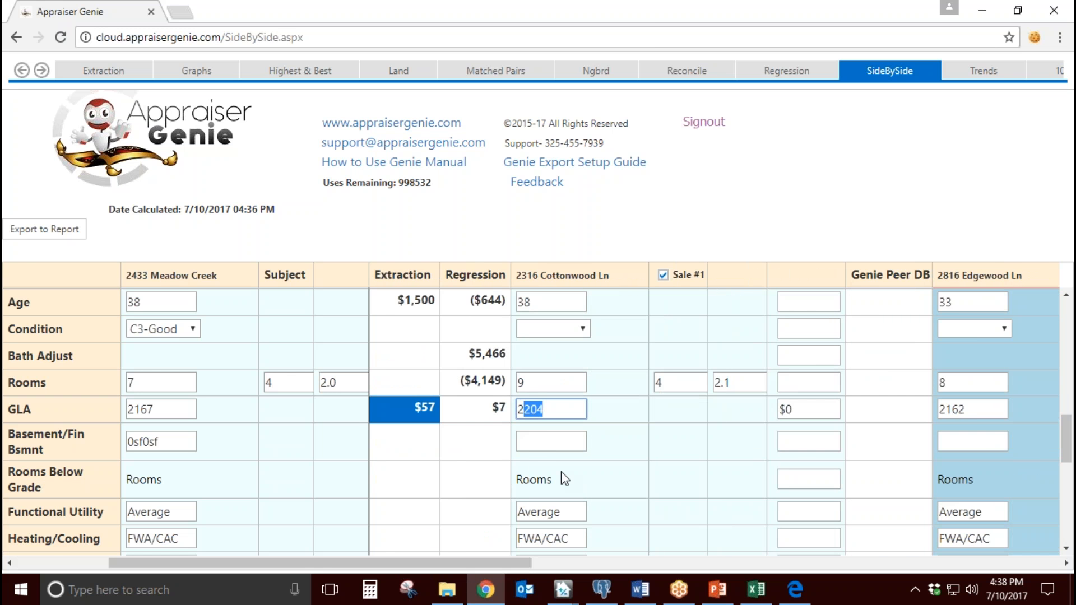
drag(568, 411, 518, 409)
drag(801, 410, 778, 411)
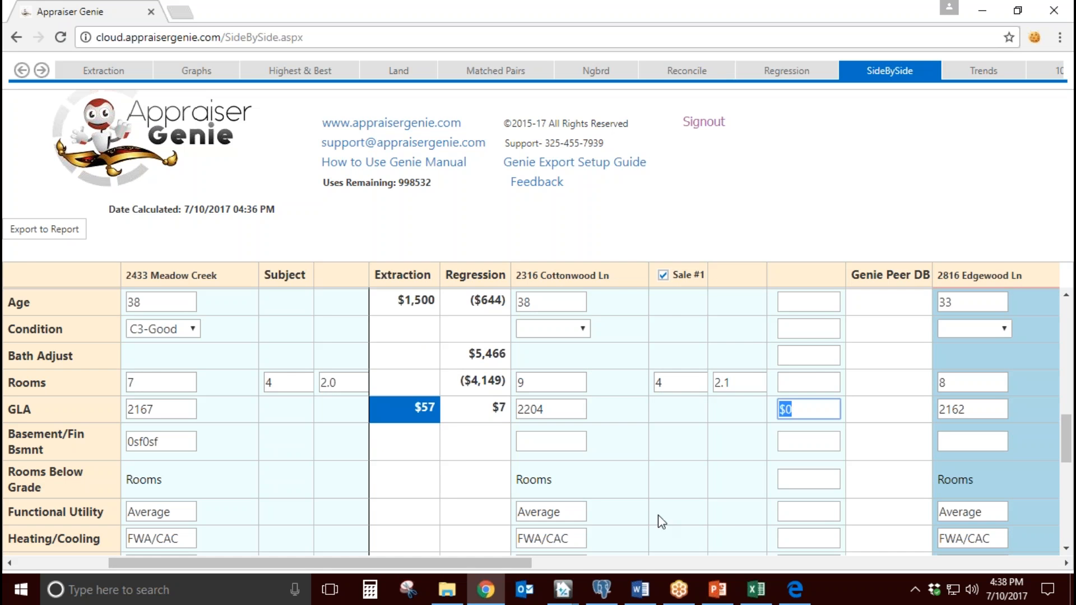
drag(514, 563, 989, 599)
drag(516, 409, 484, 409)
Step: Examine the Allocation and Regression figures for the Heat/Cool, attached garage and carport adjustments
drag(708, 568, 179, 550)
scroll(460, 485, down, 2)
drag(456, 560, 412, 560)
scroll(525, 495, down, 2)
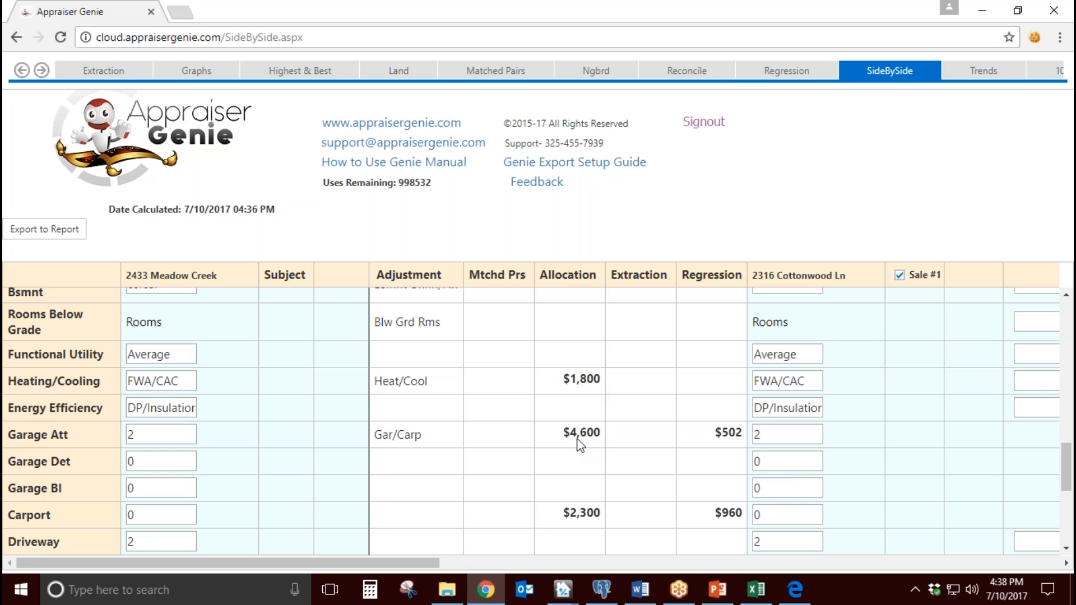
scroll(580, 442, down, 3)
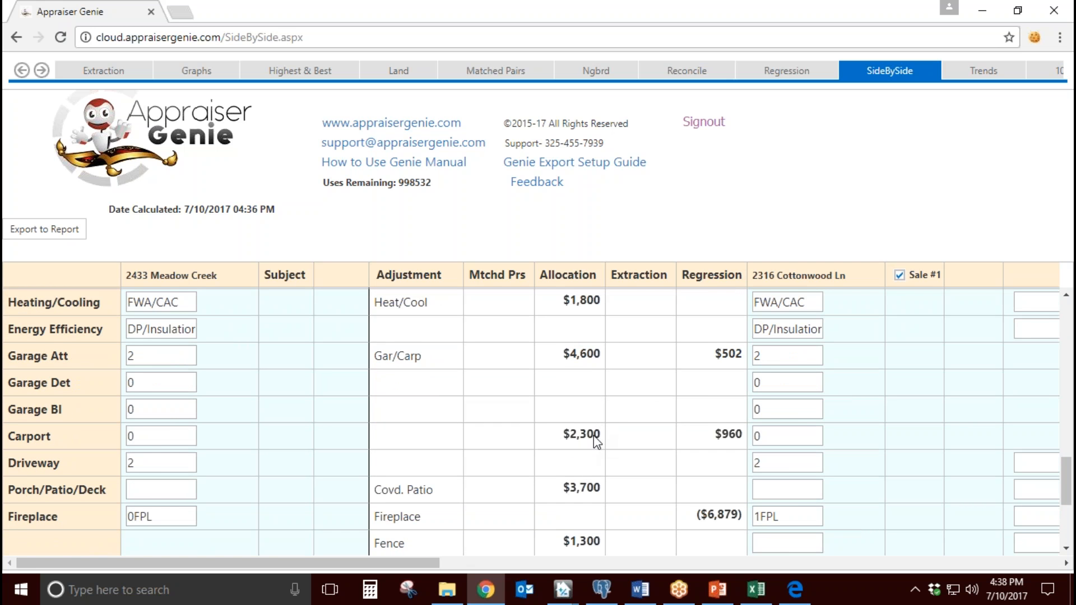
scroll(597, 443, down, 3)
Step: Examine the Allocation figures for the covered patio and fence adjustments
drag(430, 421, 387, 416)
drag(404, 456, 382, 470)
click(412, 473)
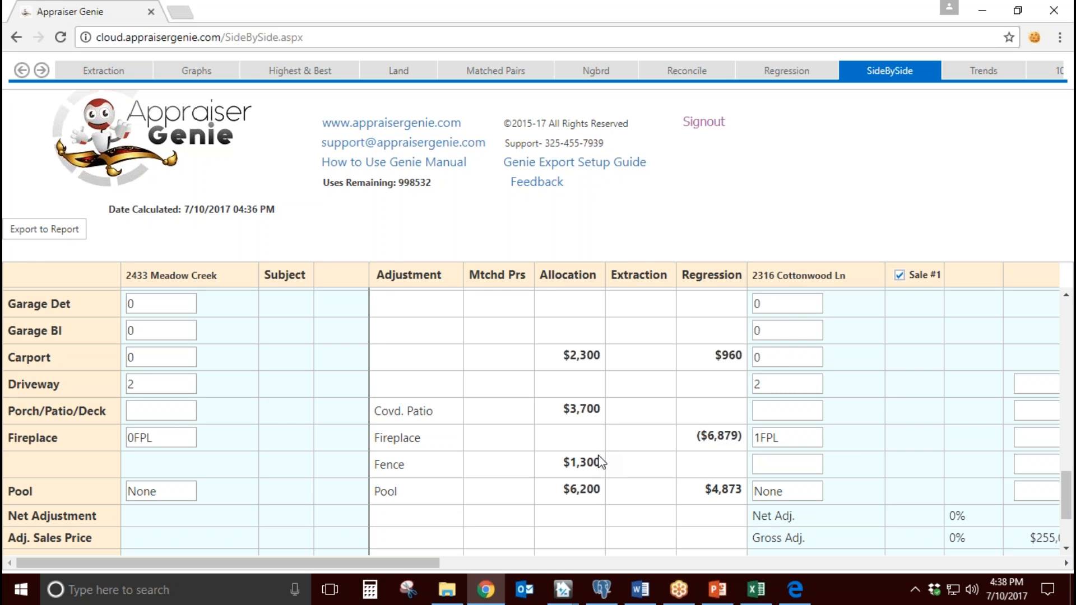
drag(435, 417, 391, 414)
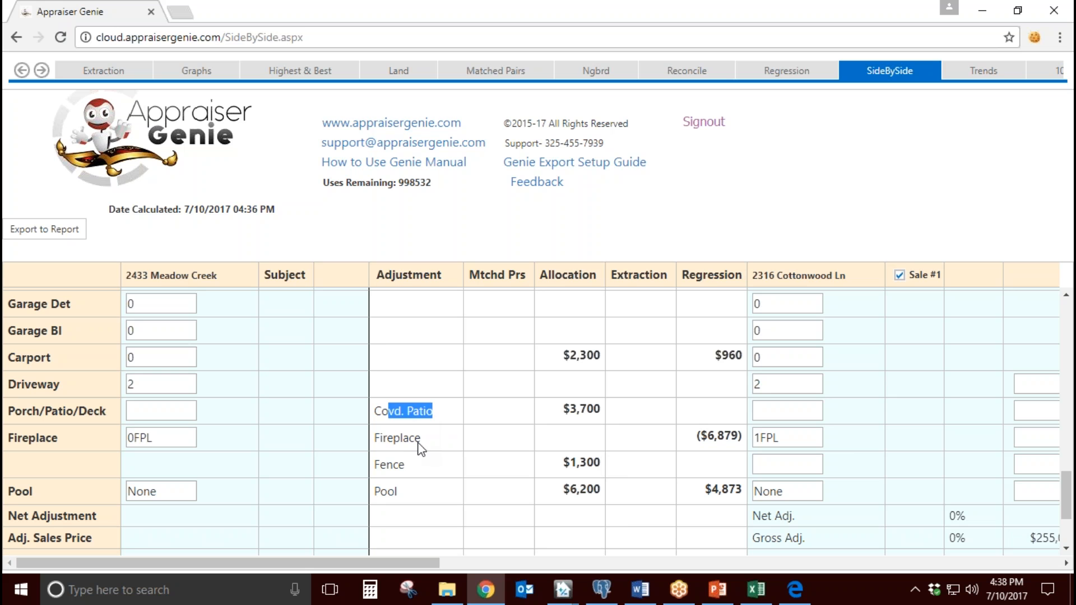
drag(413, 463, 381, 467)
click(418, 460)
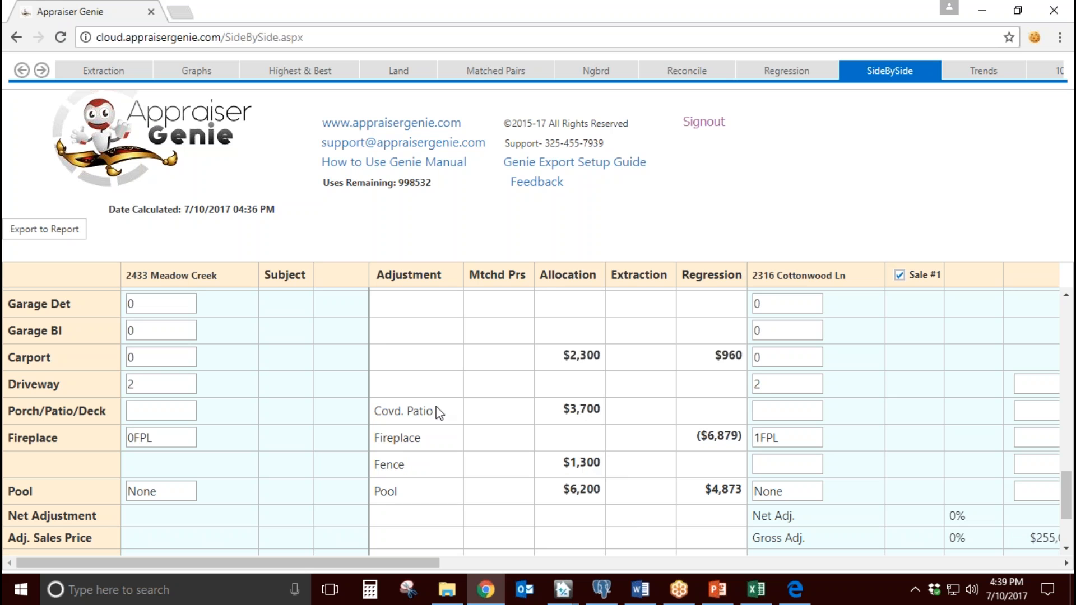
drag(434, 415, 381, 414)
drag(405, 464, 387, 468)
click(410, 469)
Step: Open the Allocation page and check how the exterior amenities' per-unit values are derived, including the fence value
click(23, 73)
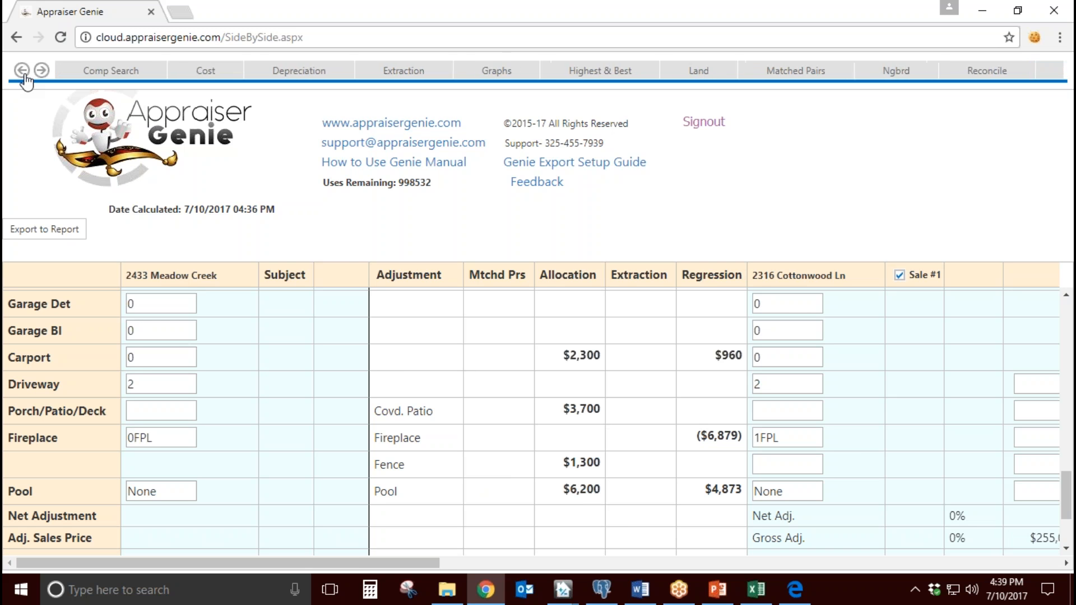
click(104, 71)
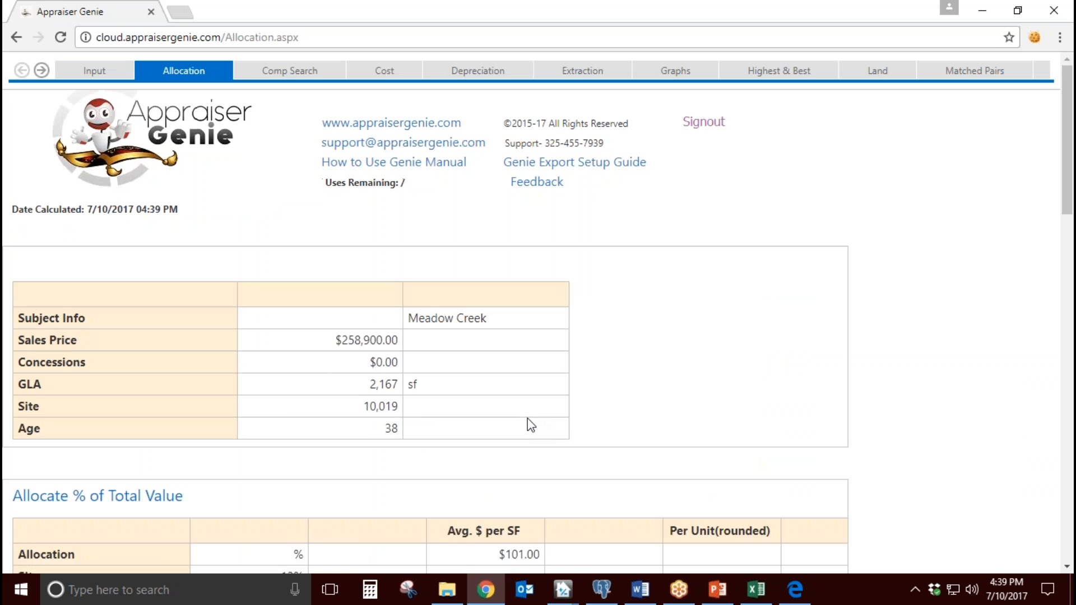
scroll(527, 418, down, 9)
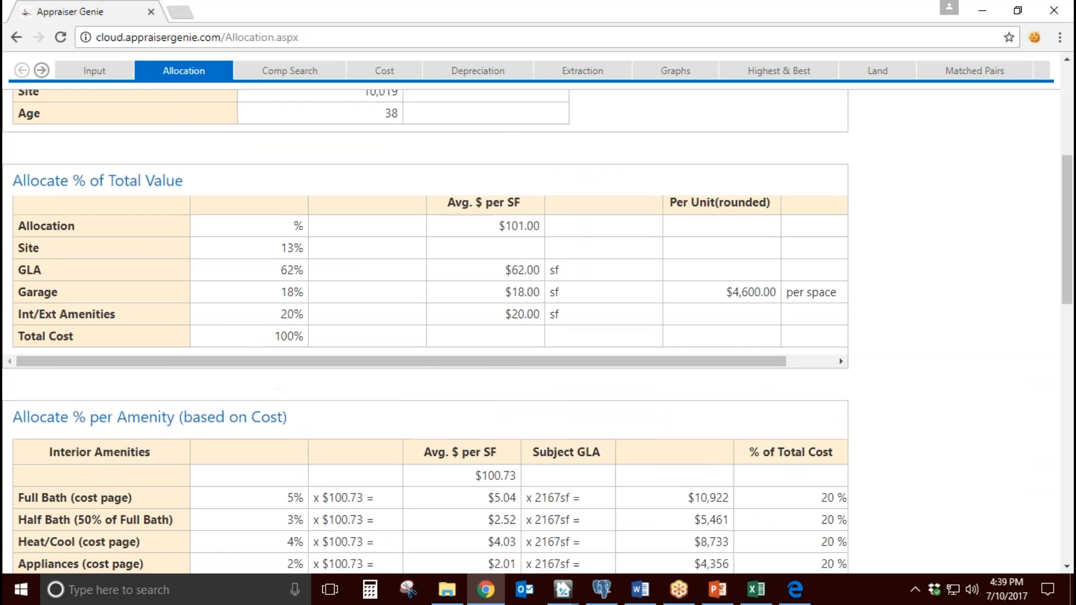
scroll(139, 392, down, 4)
drag(107, 418, 37, 481)
drag(207, 550, 479, 562)
drag(808, 413, 842, 477)
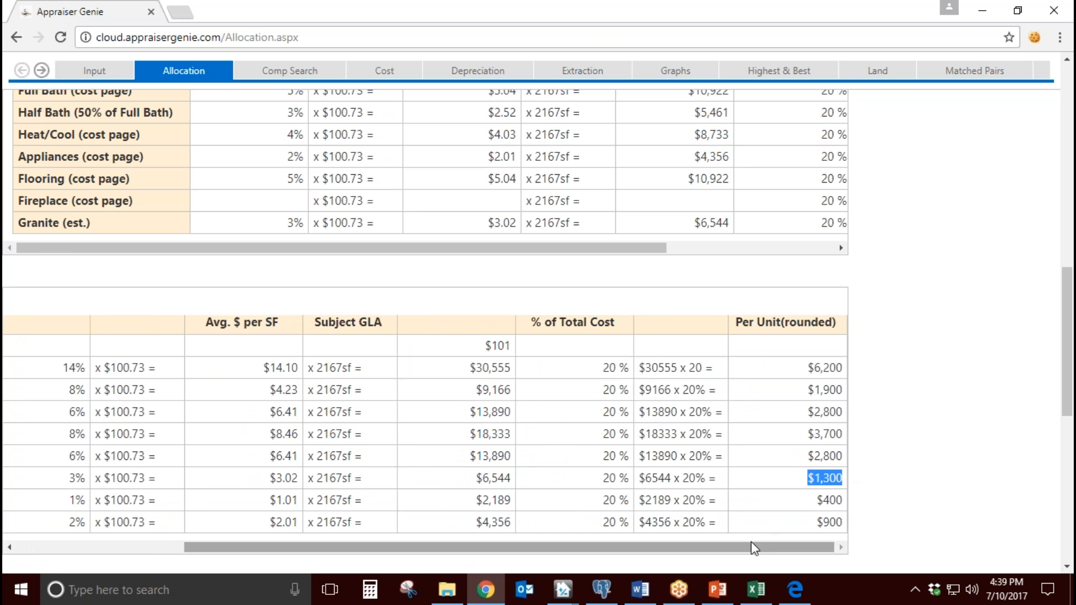
Step: Finish viewing the amenity allocation tables and return to the SideBySide page
drag(752, 547, 551, 557)
scroll(644, 403, up, 6)
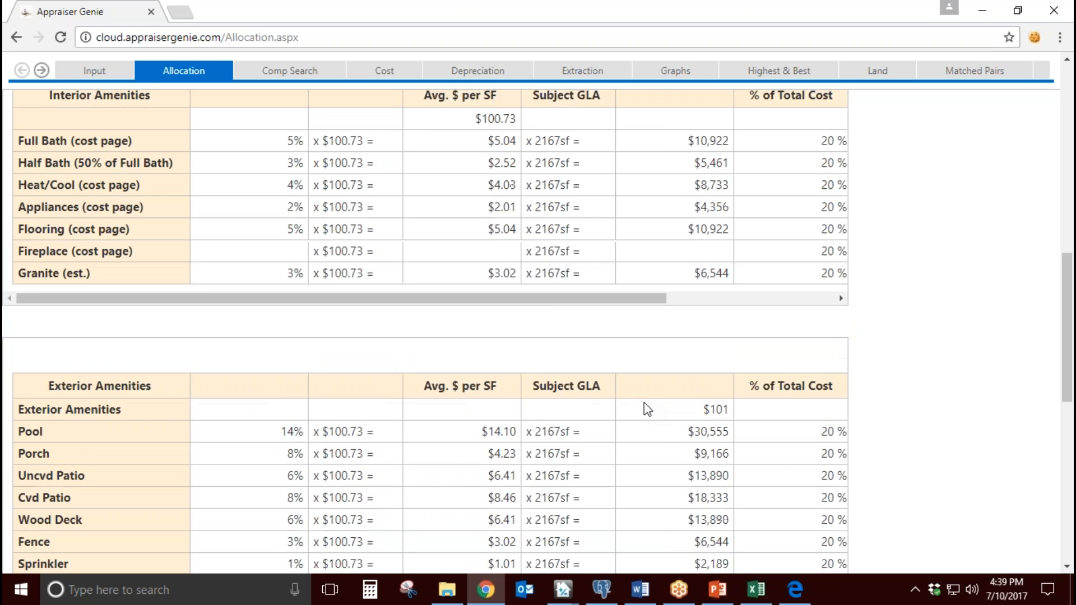
scroll(643, 403, up, 7)
click(41, 70)
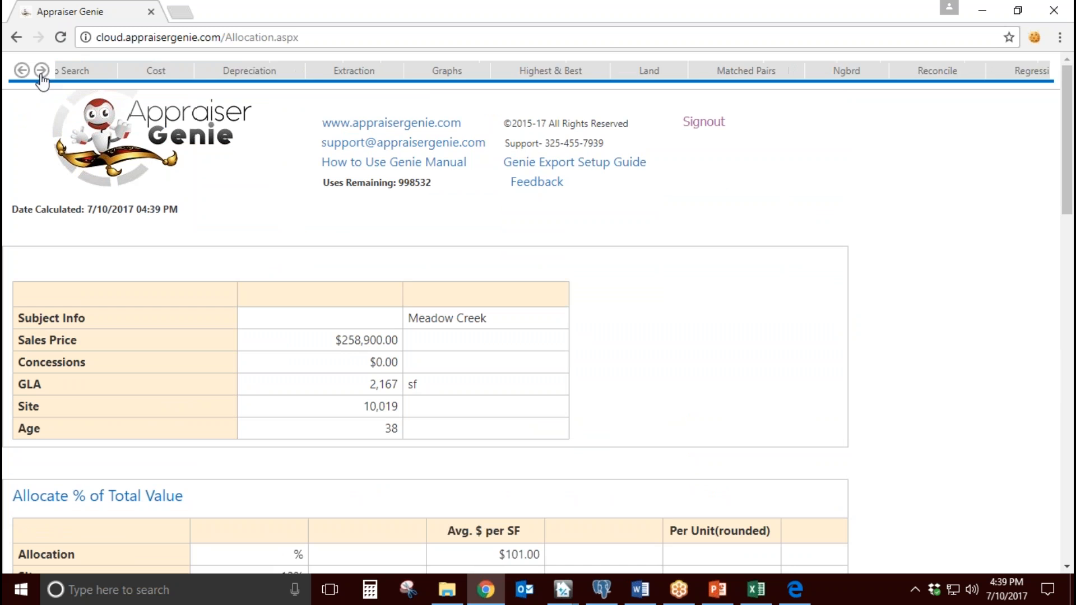
click(694, 77)
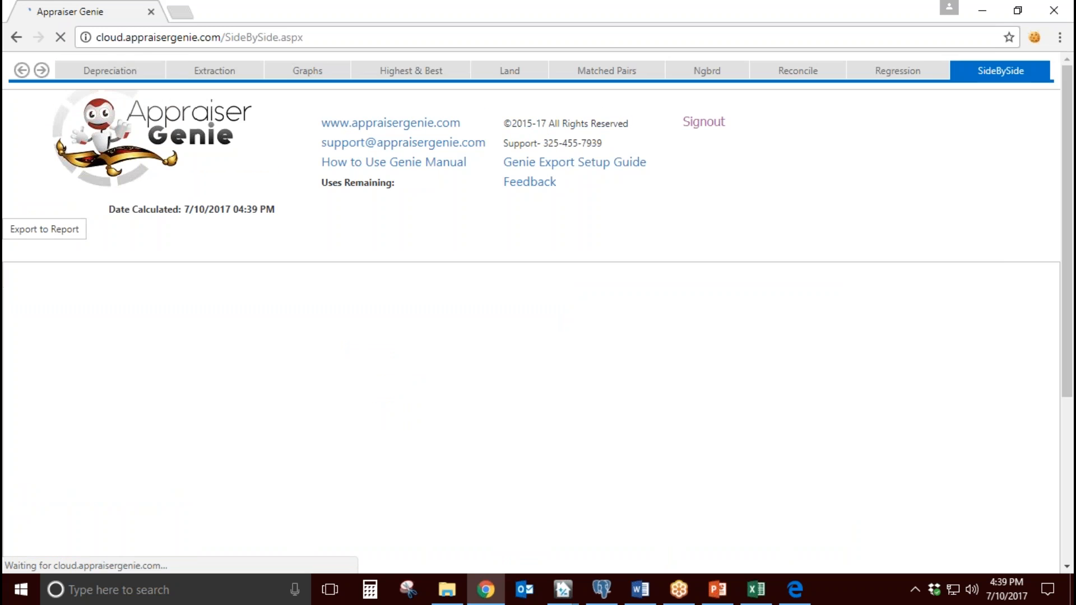
Step: Compare the Age of Sale #1 with the subject's on the SideBySide grid
scroll(651, 399, down, 10)
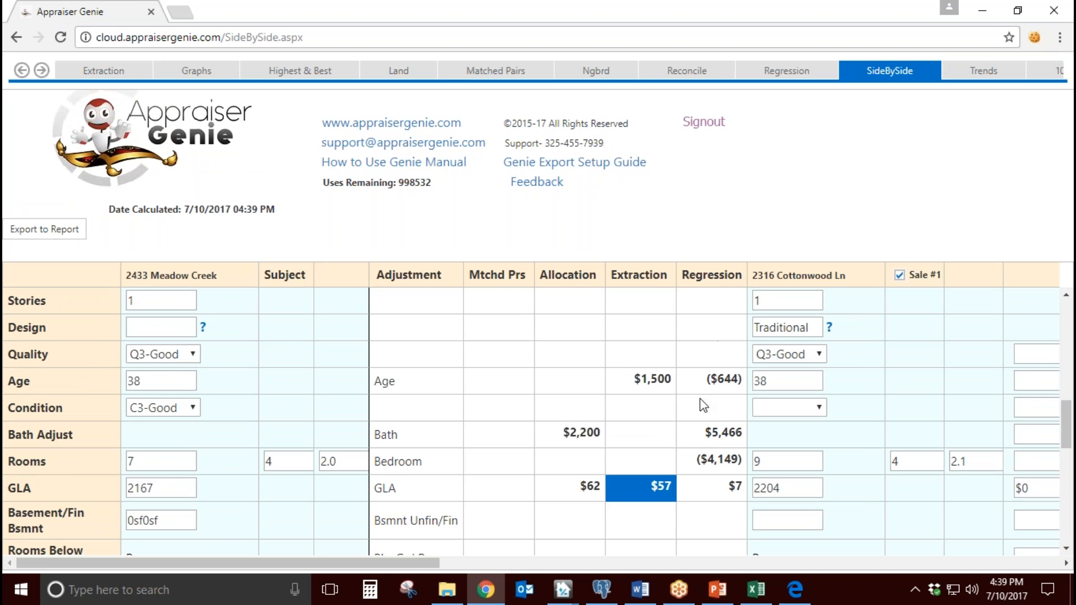
click(761, 381)
click(150, 380)
drag(246, 562, 172, 566)
scroll(432, 469, down, 4)
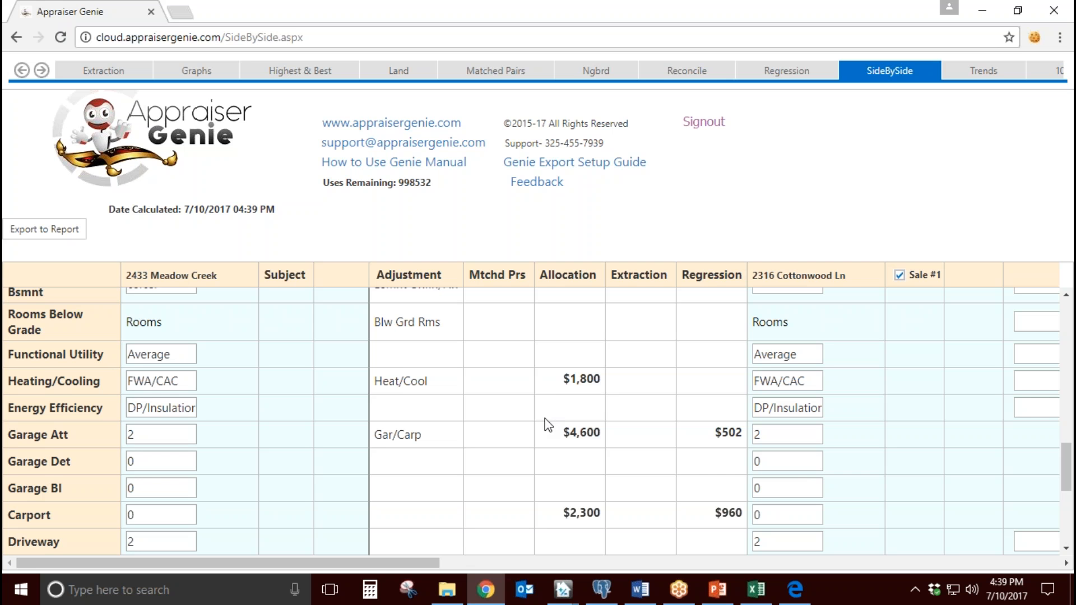
click(59, 238)
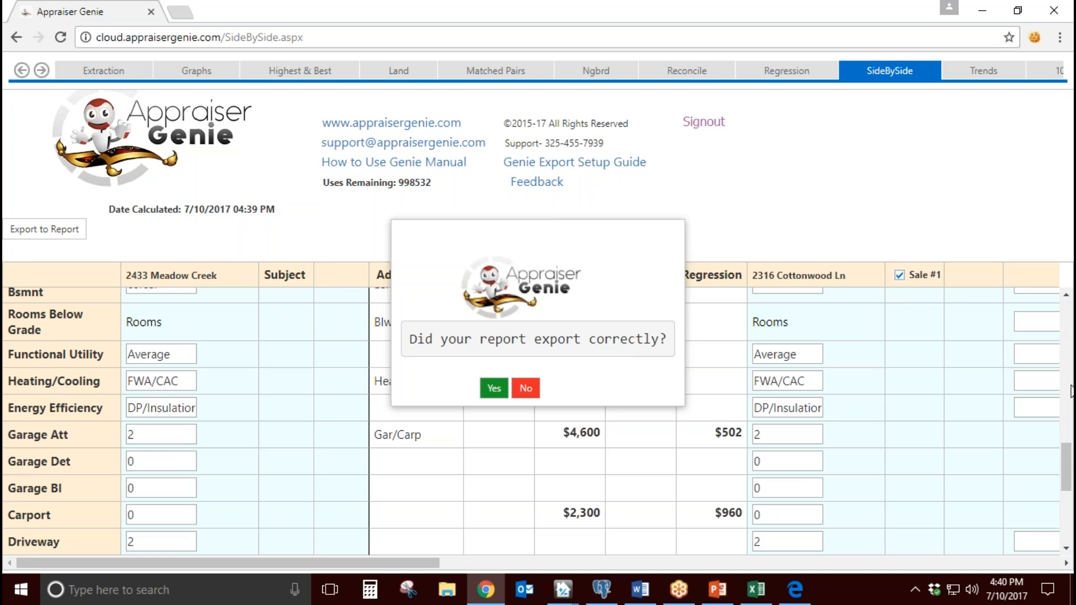
click(1069, 382)
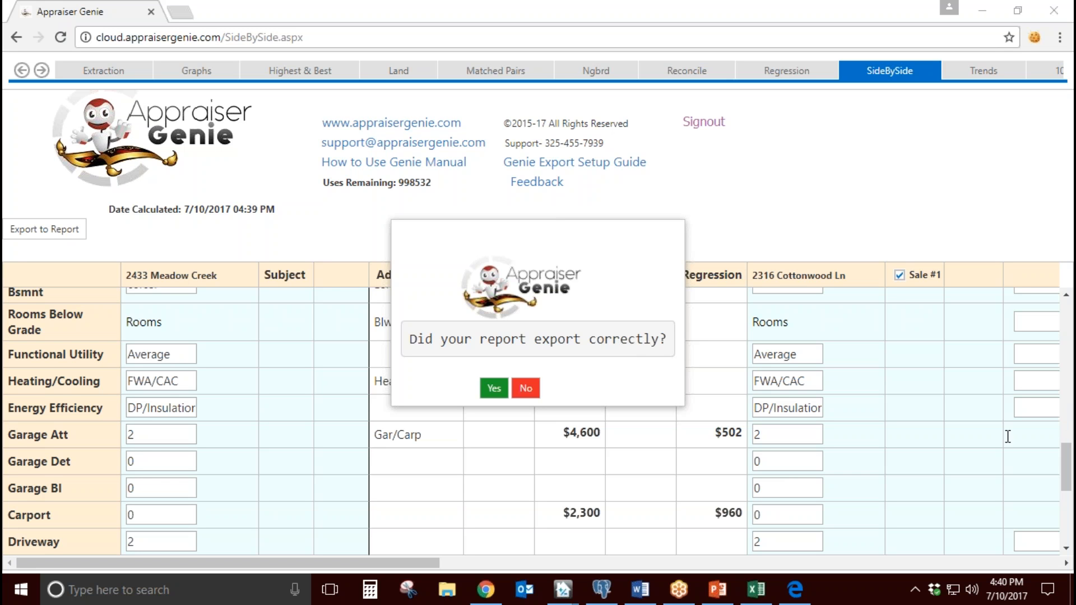
click(628, 6)
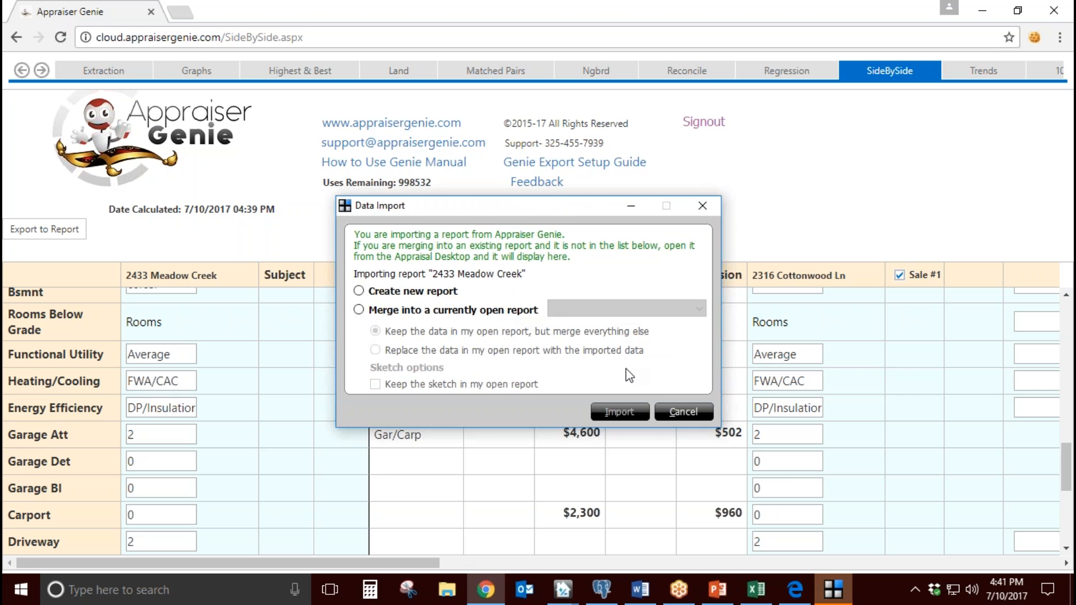
click(467, 311)
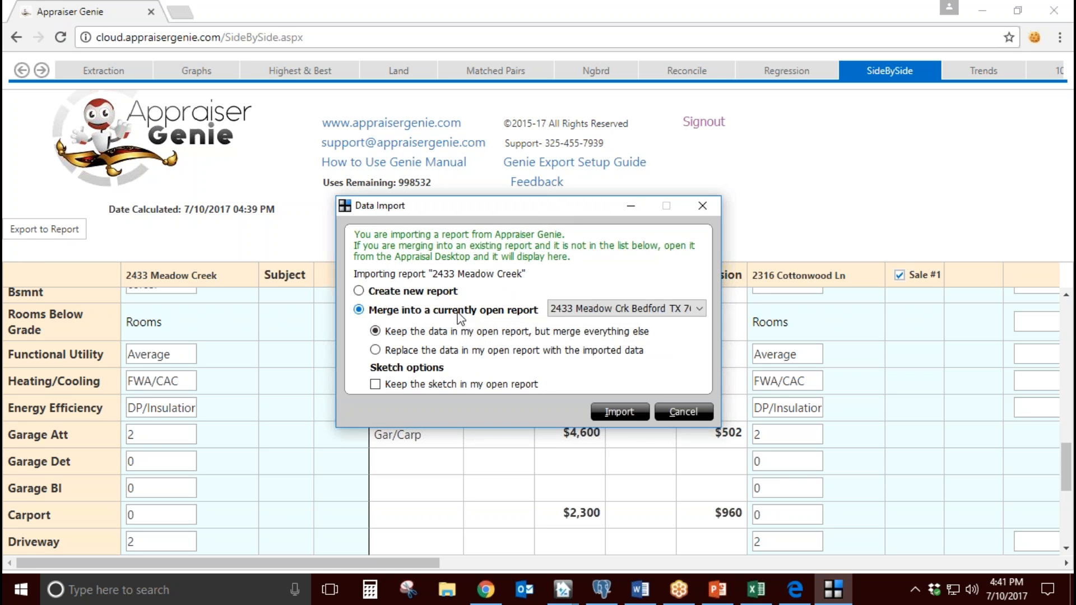
click(446, 351)
click(373, 386)
click(375, 385)
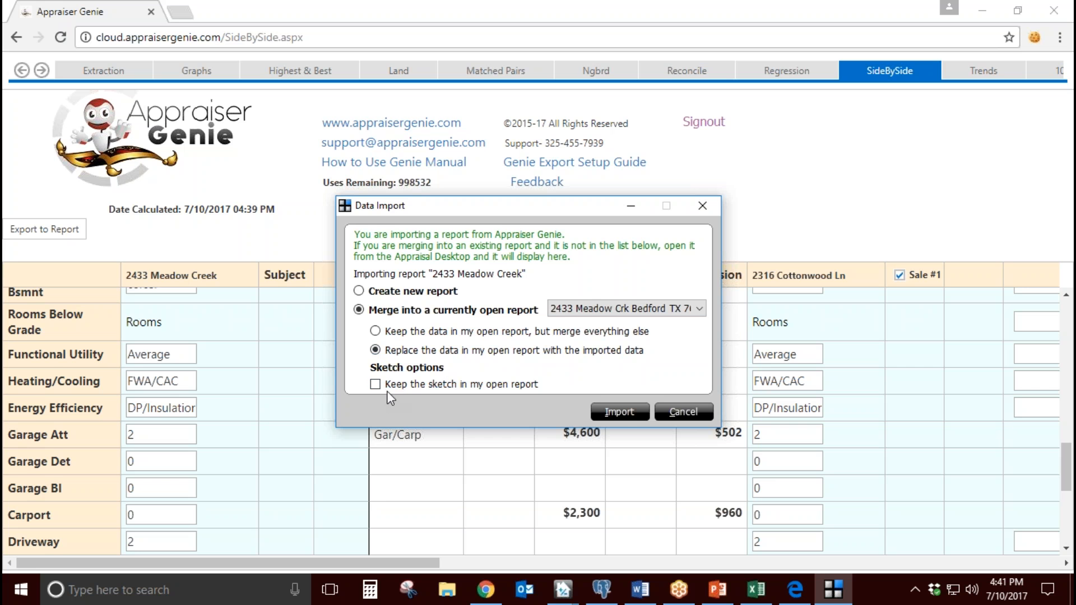
click(632, 412)
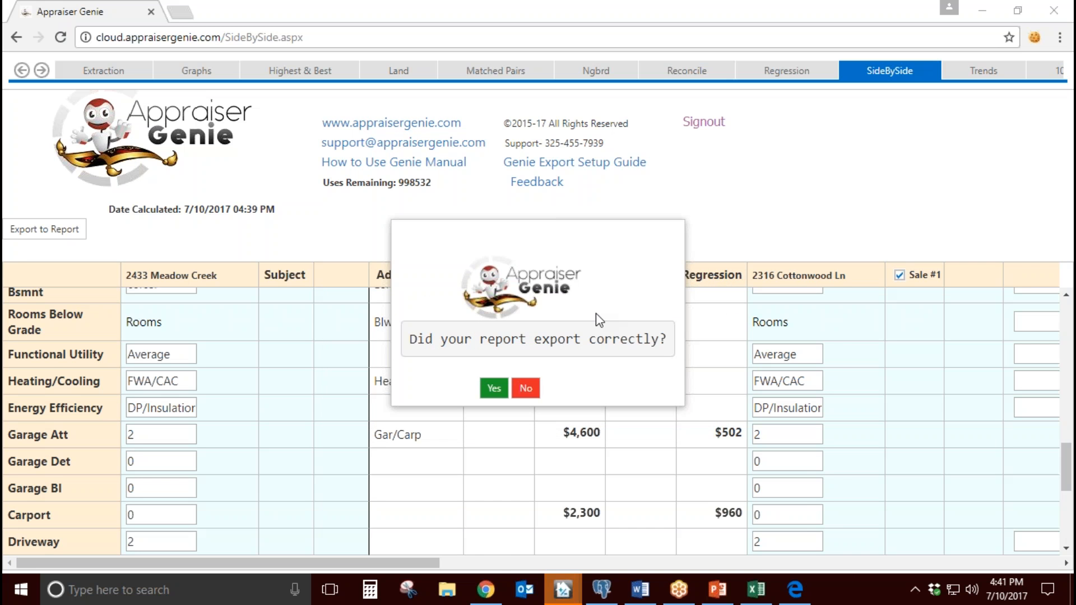
Step: Switch to the TOTAL report and check the comparables' Design, Quality, Actual Age and Condition entries in the sales comparison grid
mouse_move(564, 593)
click(585, 535)
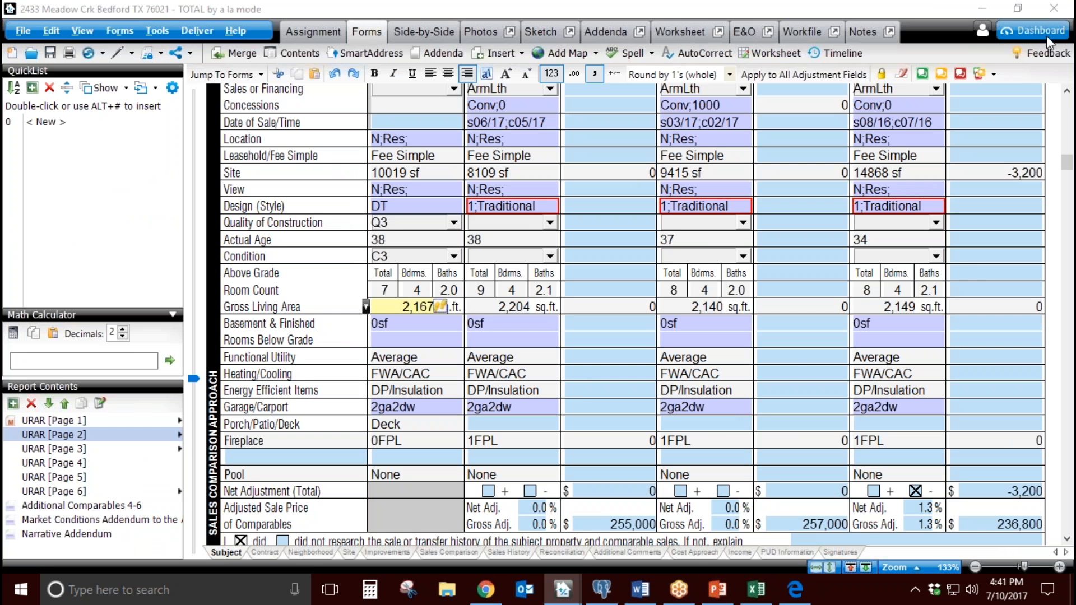
click(512, 205)
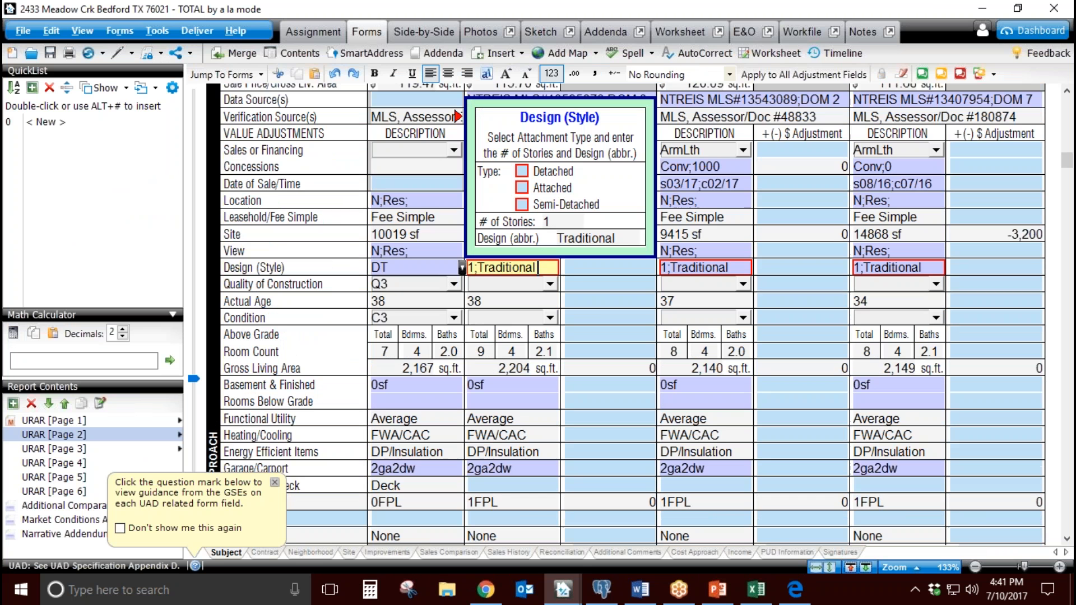
click(602, 242)
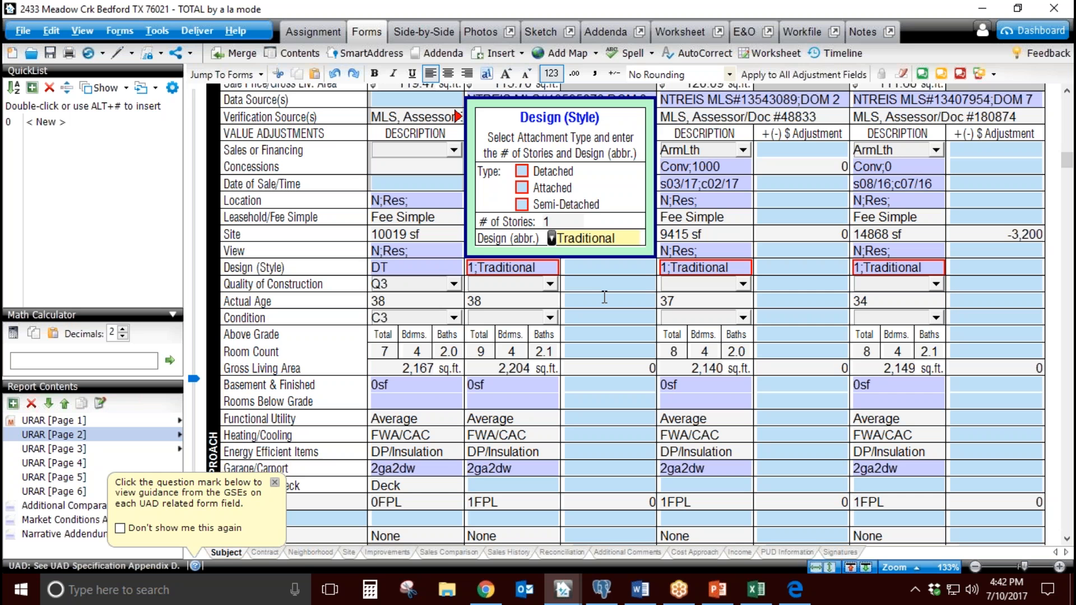
click(591, 284)
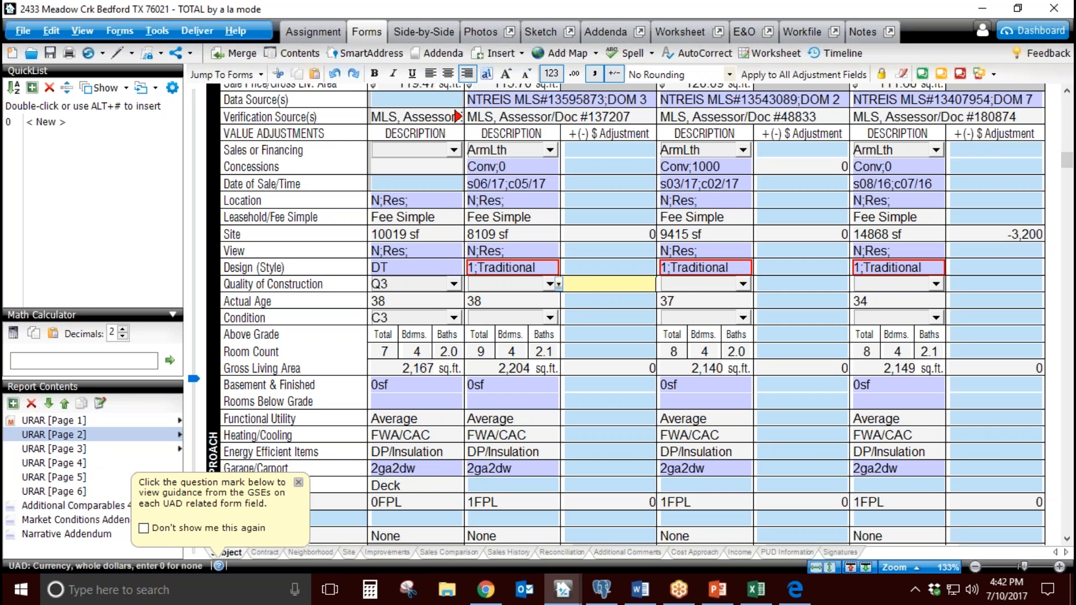
click(535, 284)
click(684, 288)
click(607, 299)
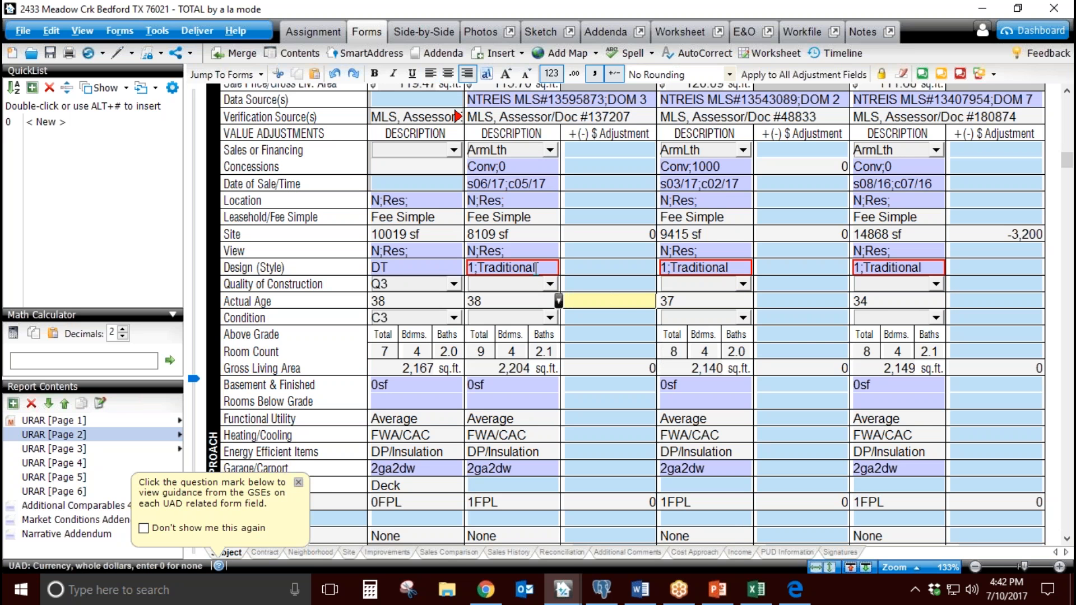
click(603, 319)
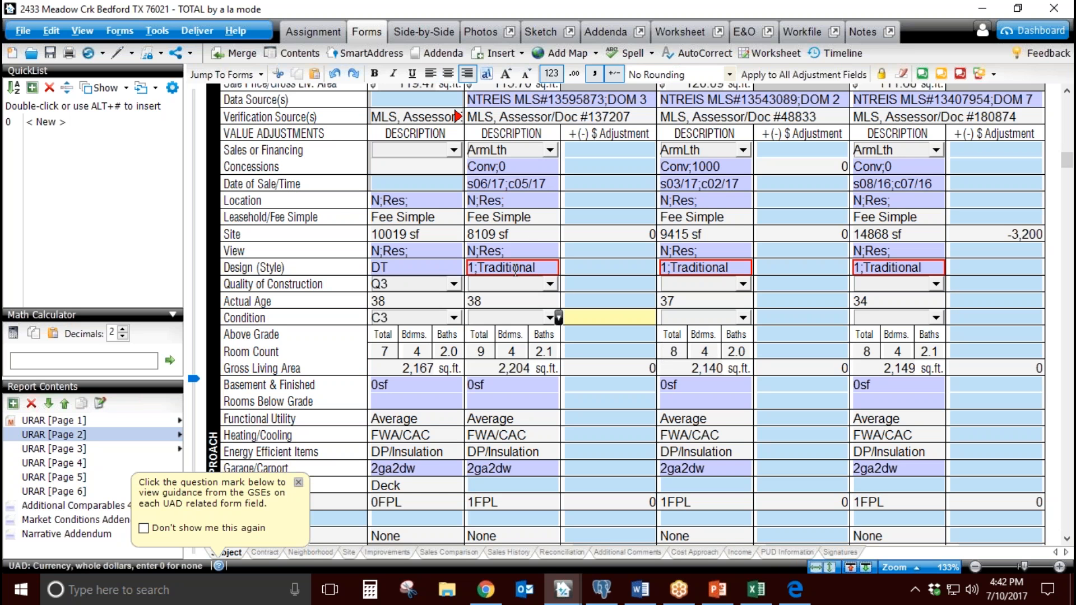
click(548, 285)
key(Tab)
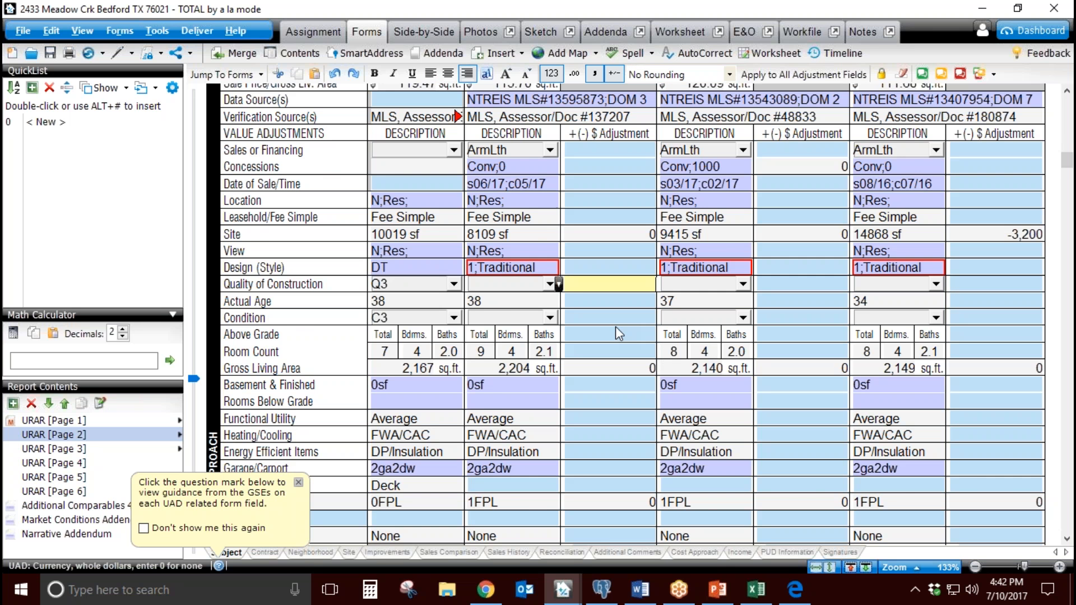
Step: Check the blank amenity row and the Porch/Patio/Deck entries of the comparables in the sales comparison grid
scroll(619, 334, down, 3)
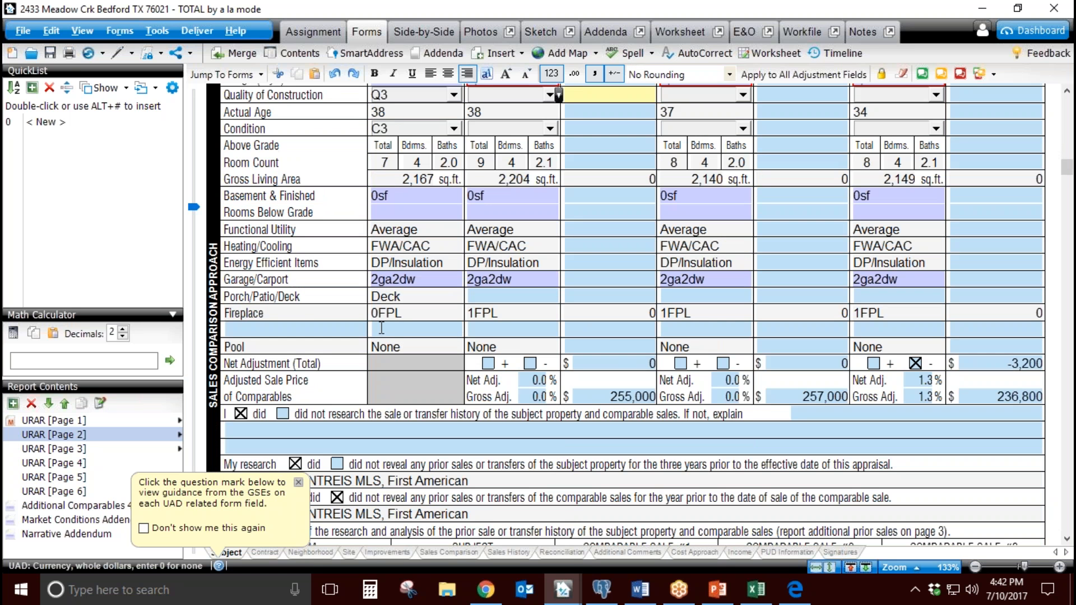
click(313, 329)
click(394, 333)
click(491, 334)
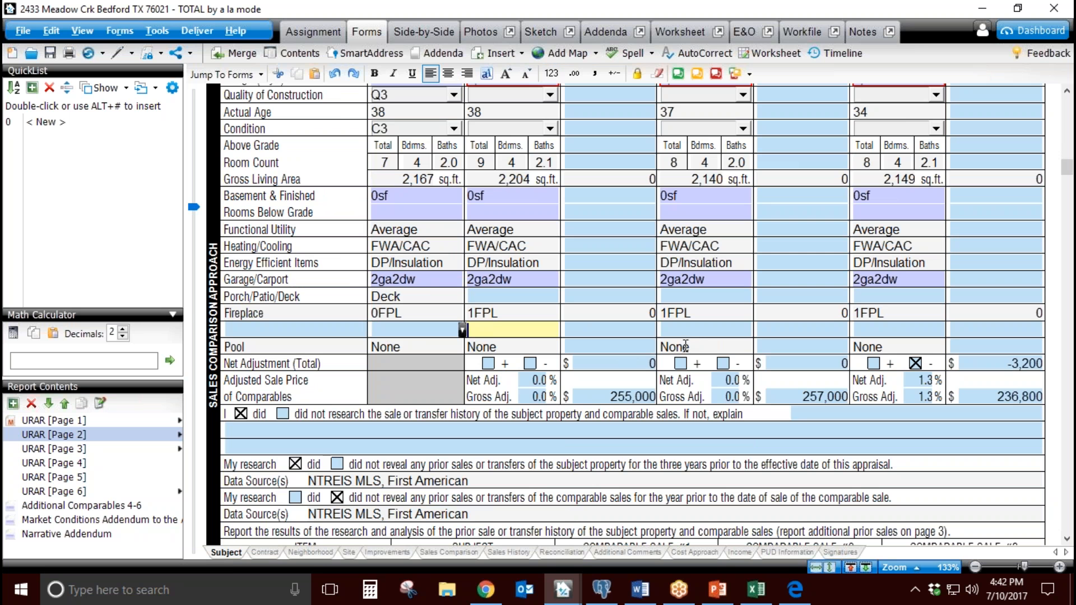
click(699, 331)
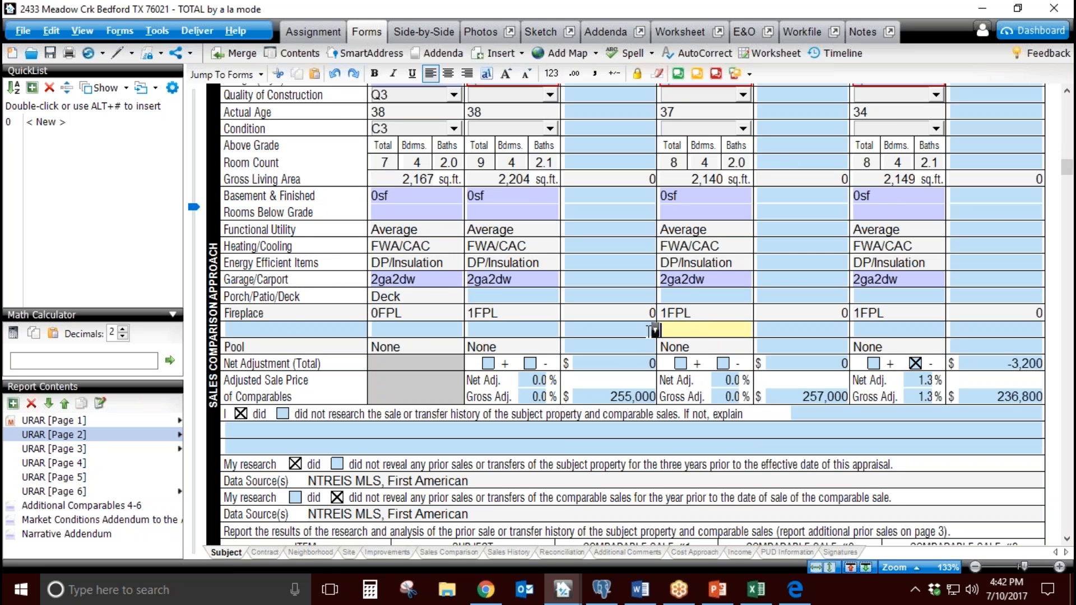
click(495, 296)
click(689, 295)
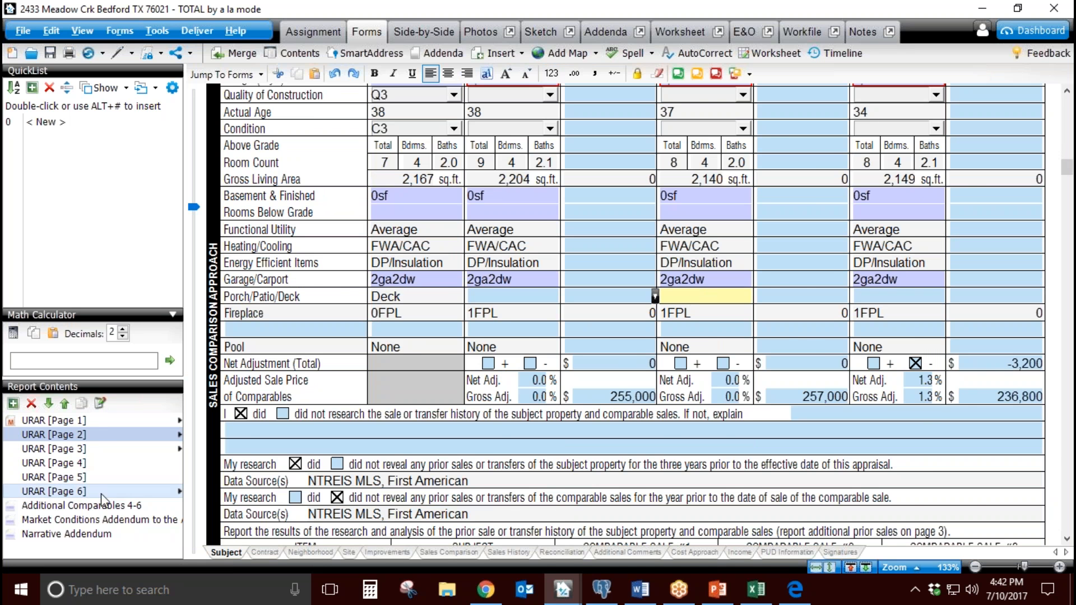
Step: Open the Market Conditions Addendum and review the inventory analysis and the seller concessions commentary
click(67, 519)
scroll(251, 480, down, 3)
click(646, 497)
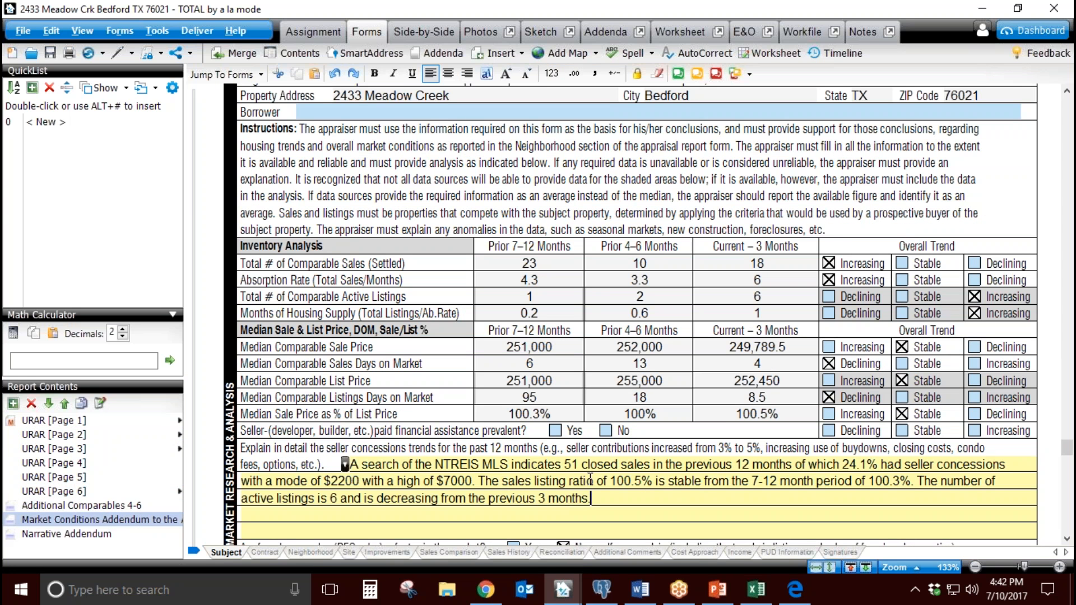
scroll(610, 478, down, 3)
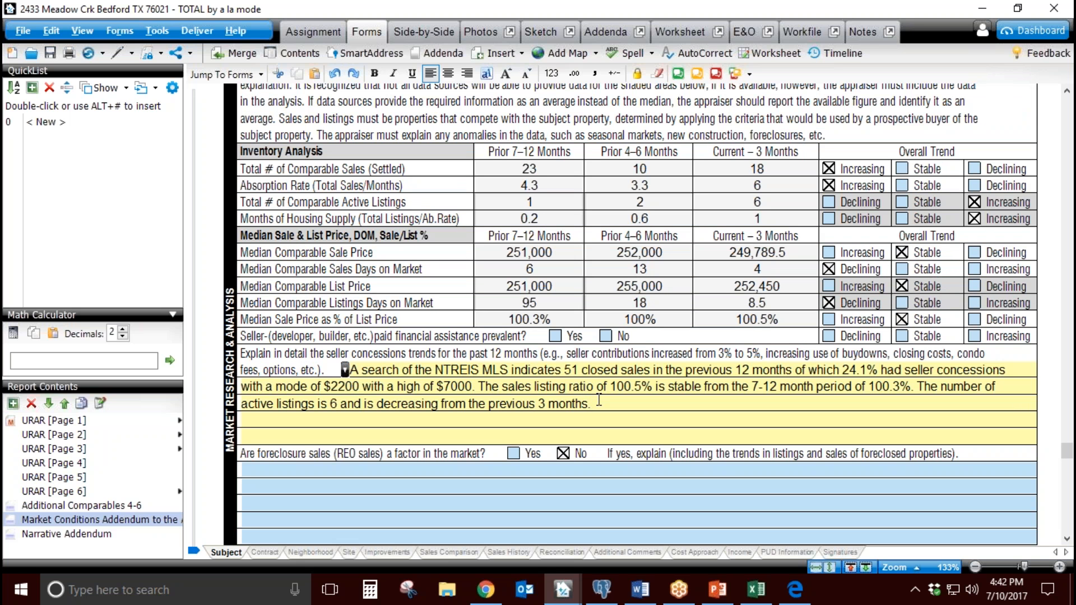
drag(599, 402, 401, 369)
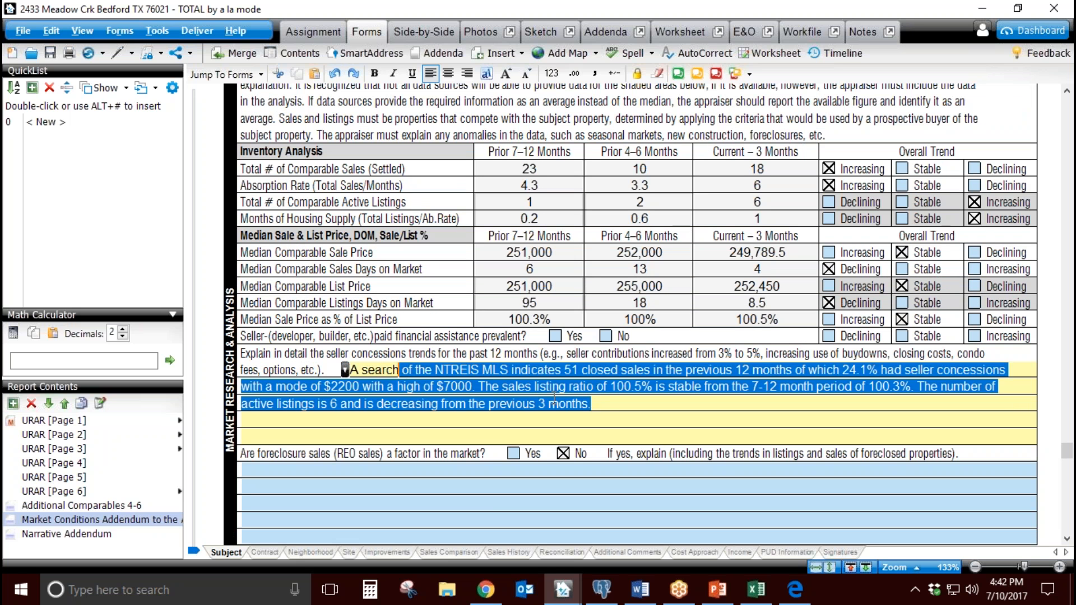
click(602, 401)
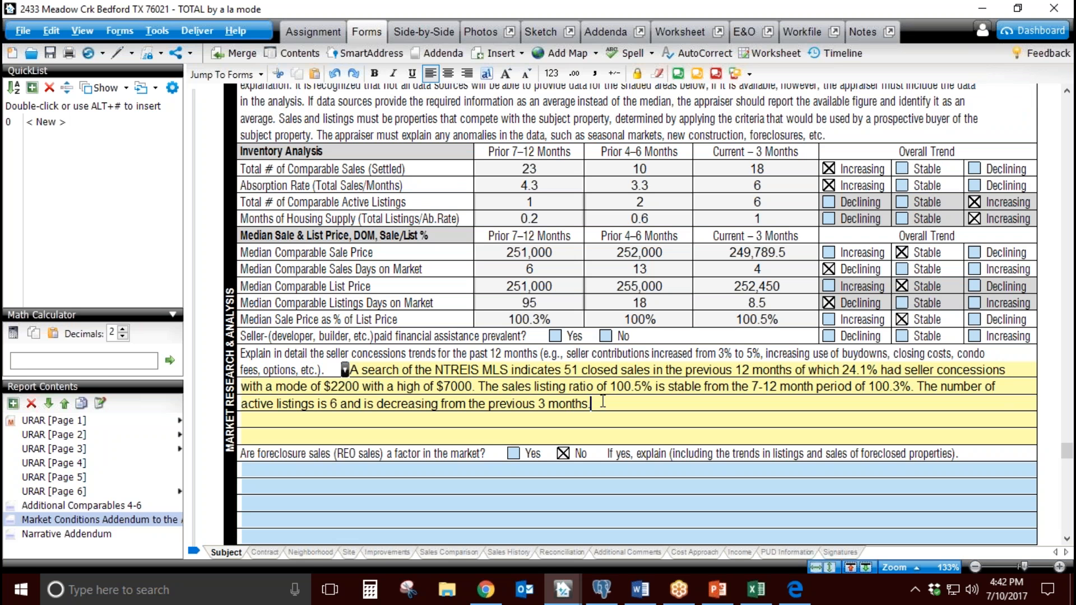
Step: Open URAR page 3 and review the Cost Approach's cost data source, effective date and site value support text
click(120, 449)
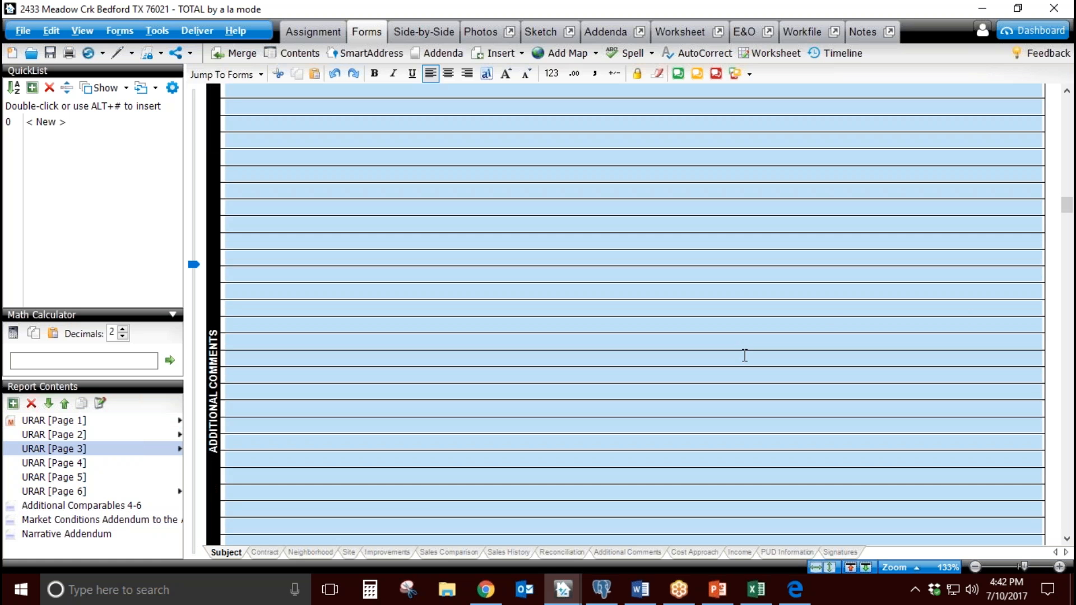
click(1043, 37)
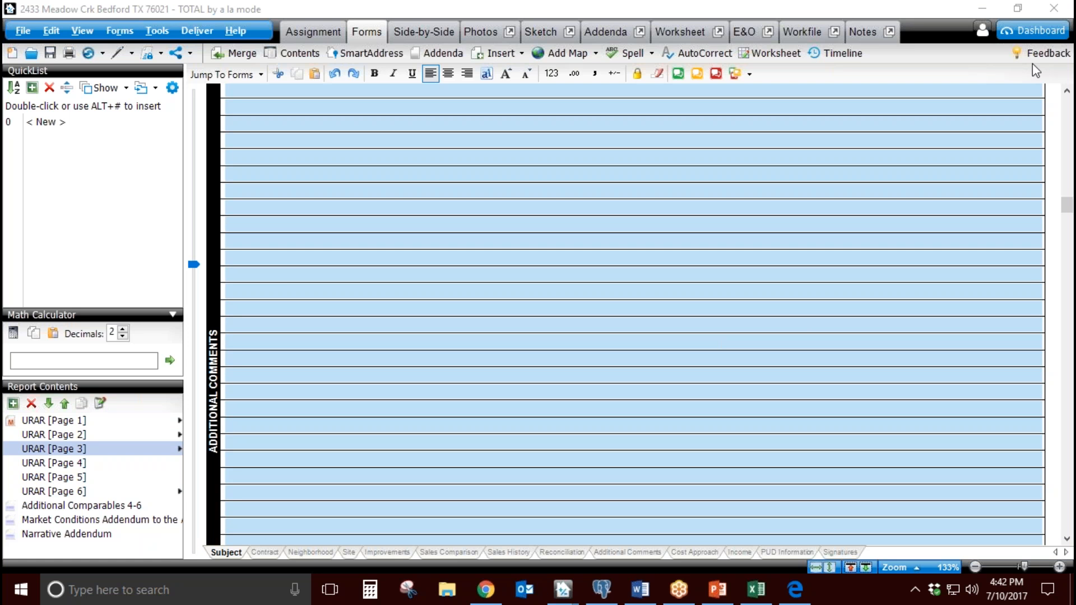
scroll(707, 366, down, 5)
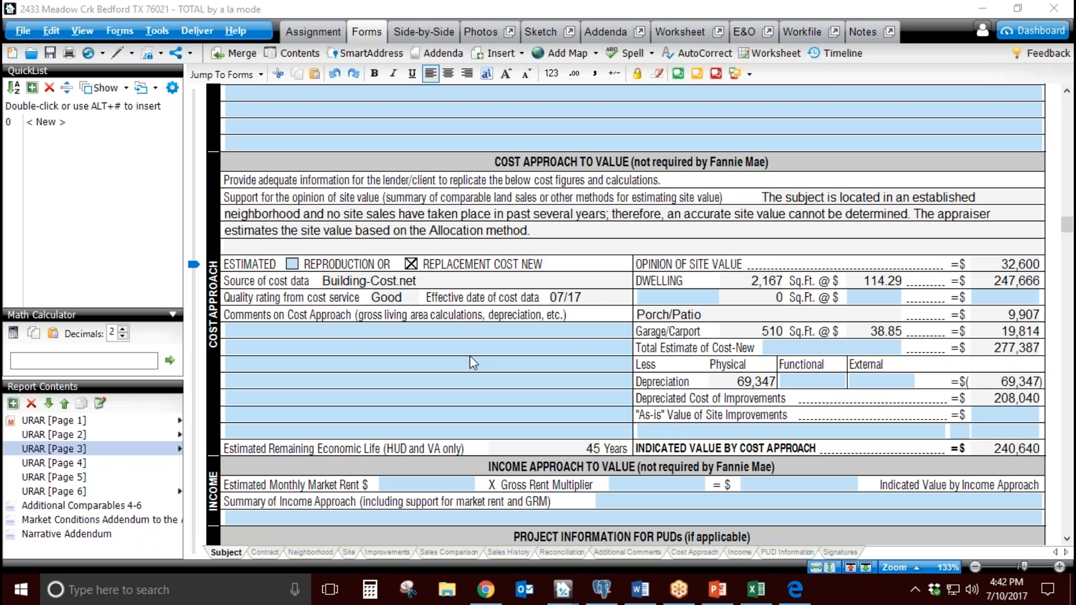
click(409, 282)
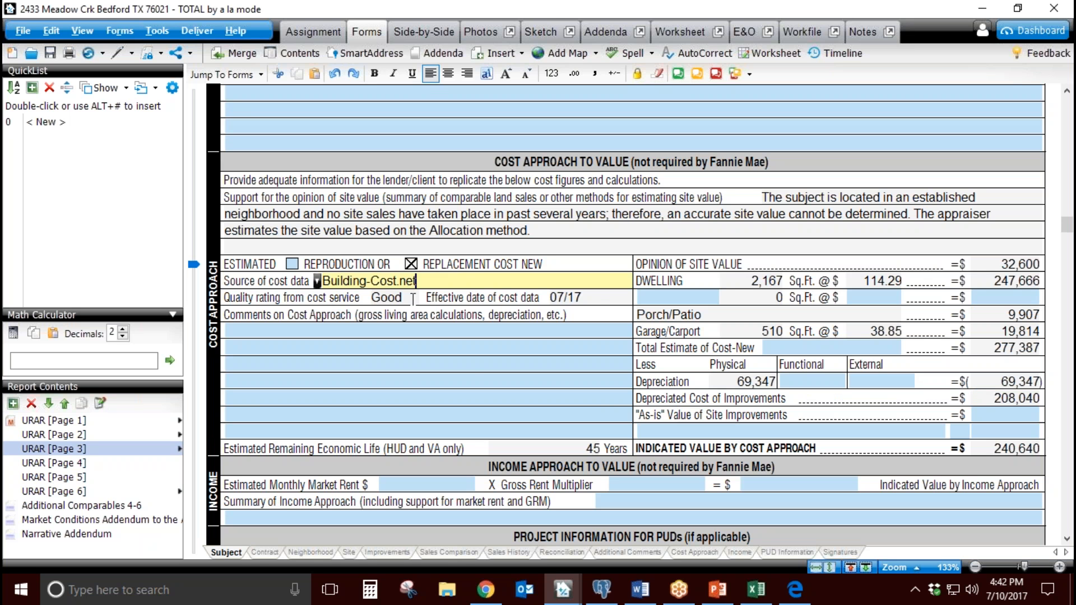
click(578, 298)
key(shift+Tab)
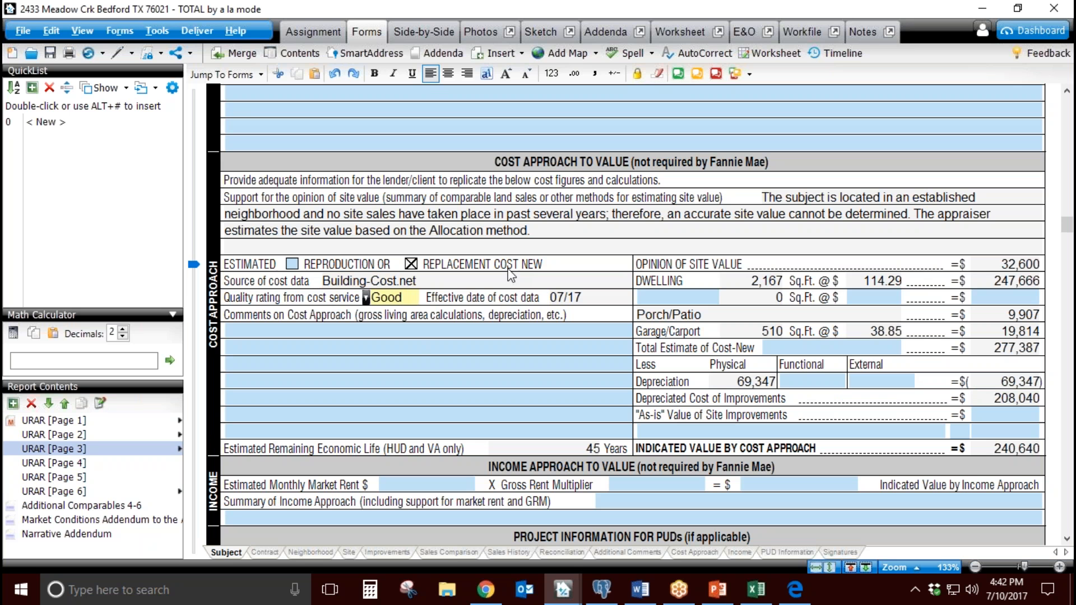
click(552, 214)
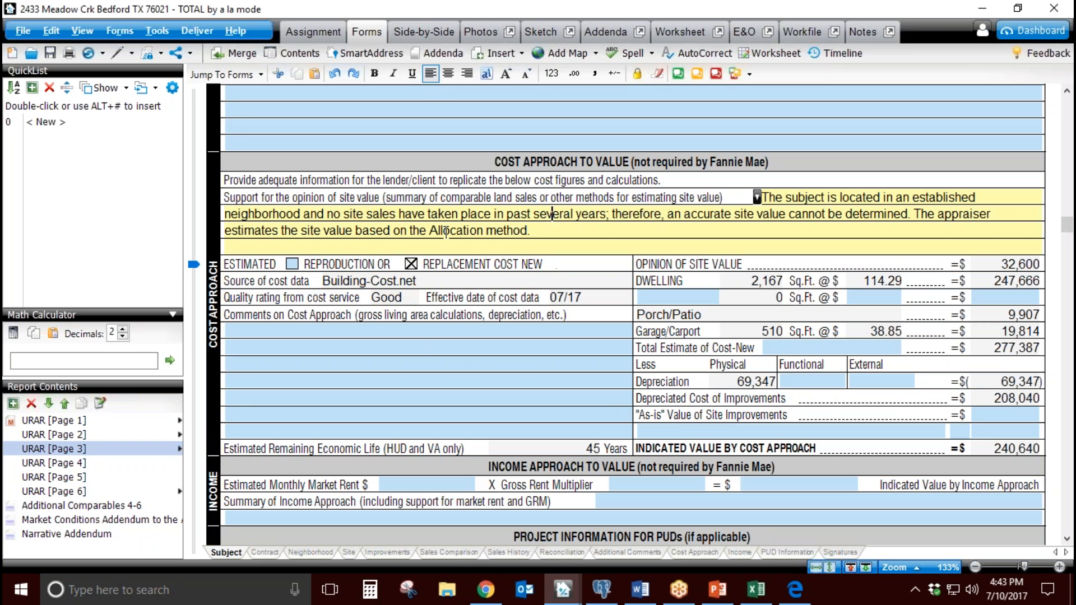
click(468, 232)
click(632, 53)
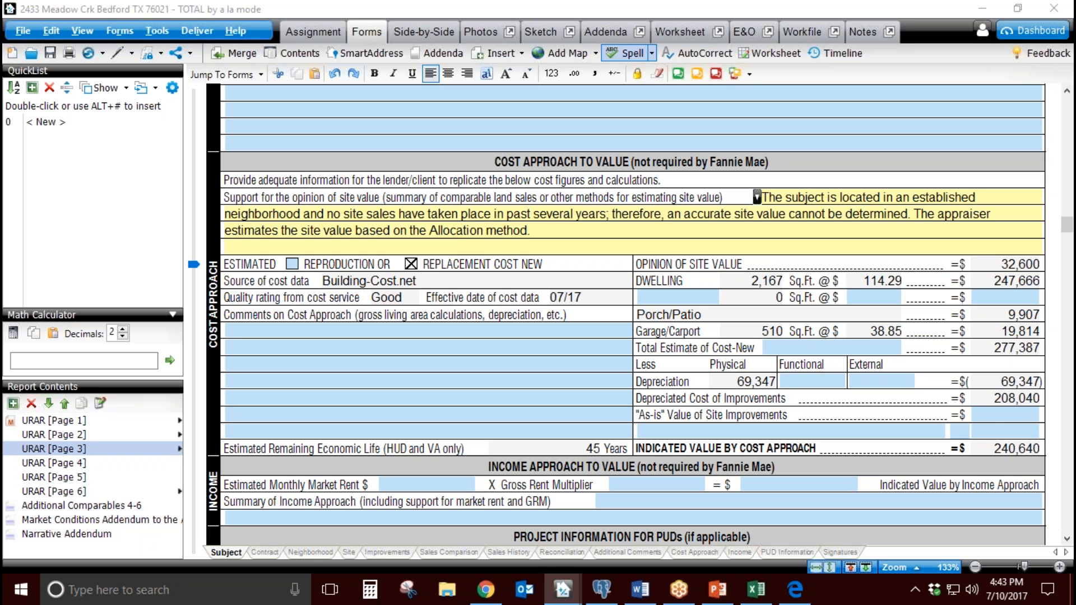
Step: Open the Narrative Addendum and review the GLA and Site adjustment amounts and methods under Sales Comparison Approach
click(91, 536)
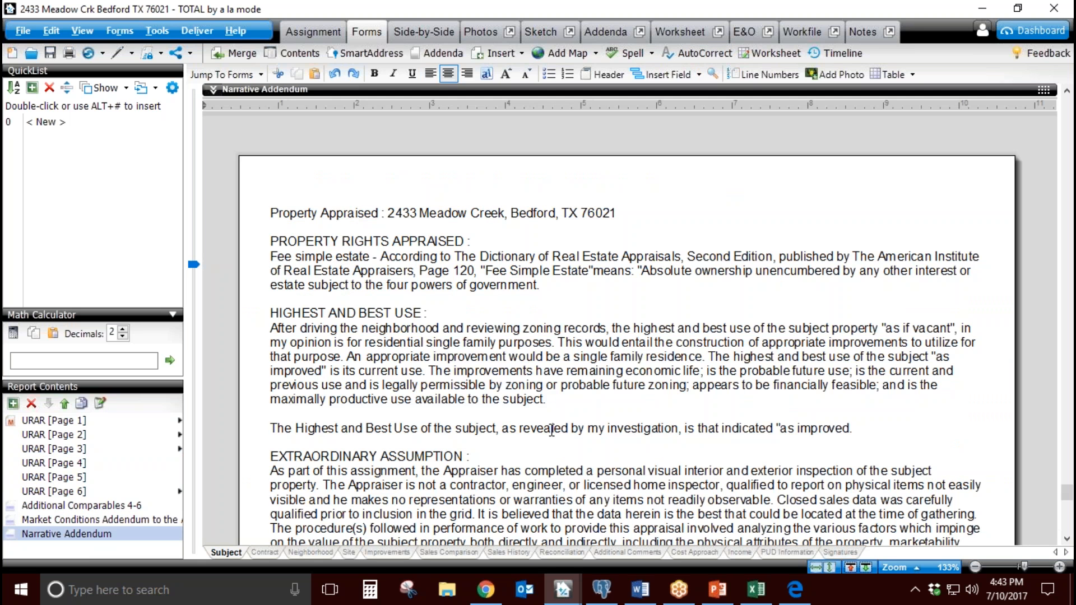
scroll(551, 429, down, 10)
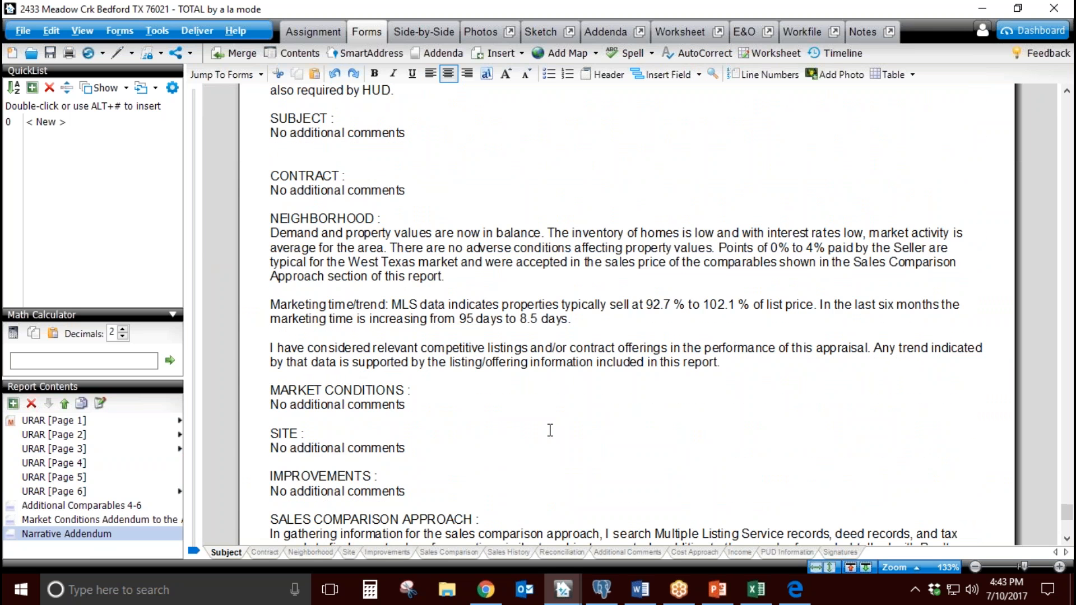
scroll(587, 401, down, 3)
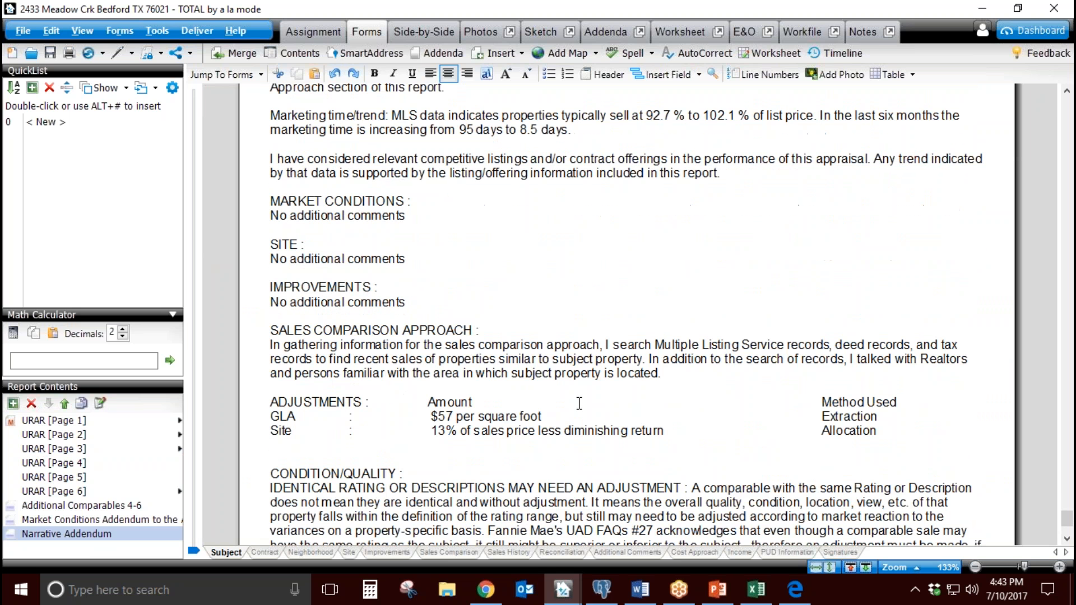
drag(562, 418, 445, 418)
drag(628, 430, 445, 430)
scroll(585, 405, down, 3)
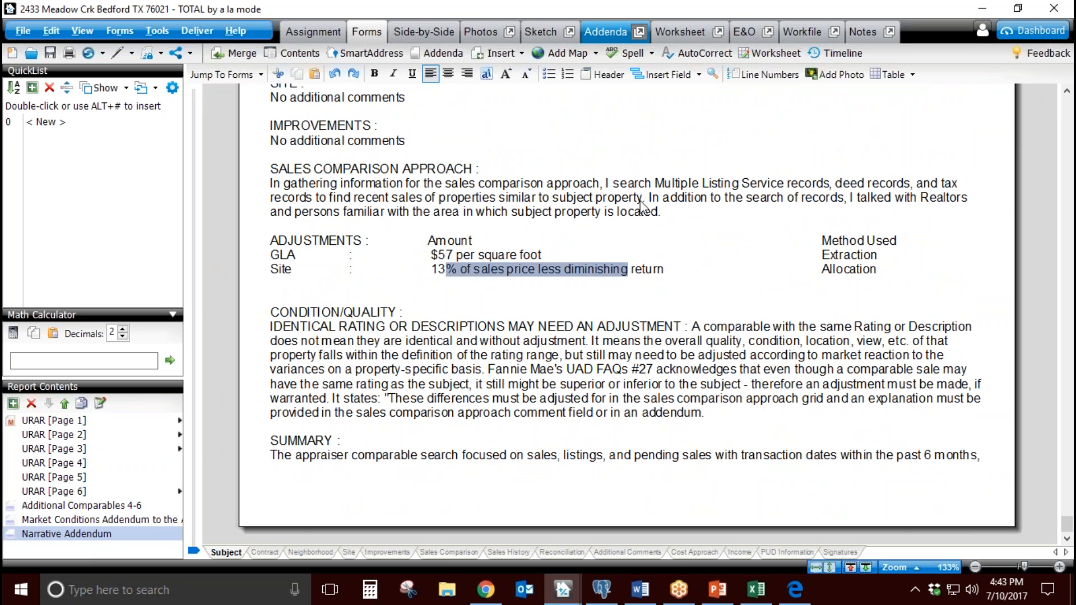
Step: Open the addendum in its own Addenda window and examine the comparable weighting table
click(640, 32)
scroll(619, 313, down, 4)
scroll(619, 315, down, 8)
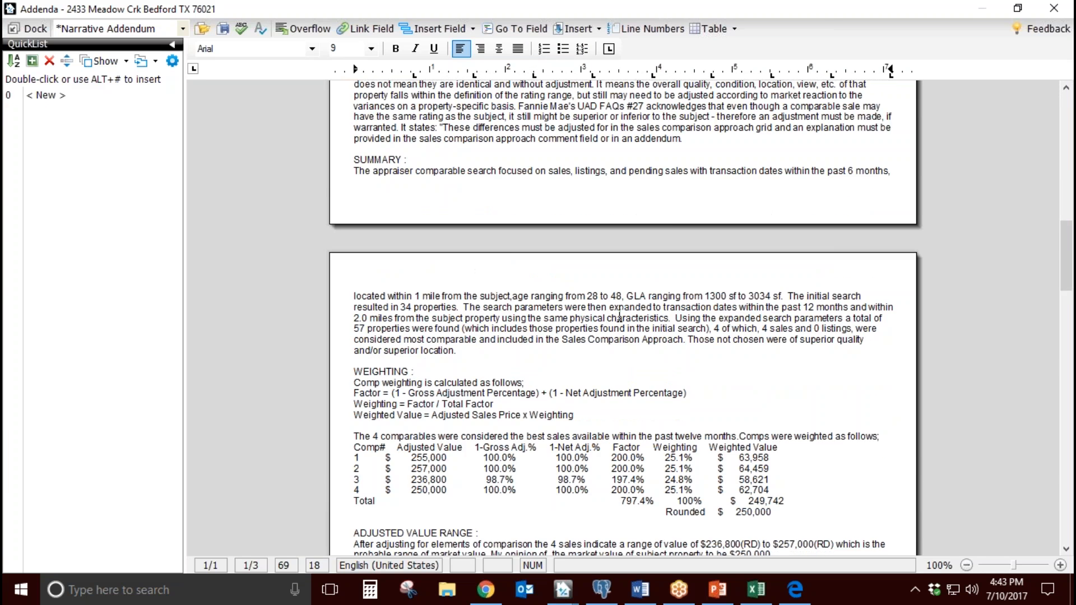
drag(409, 385, 487, 429)
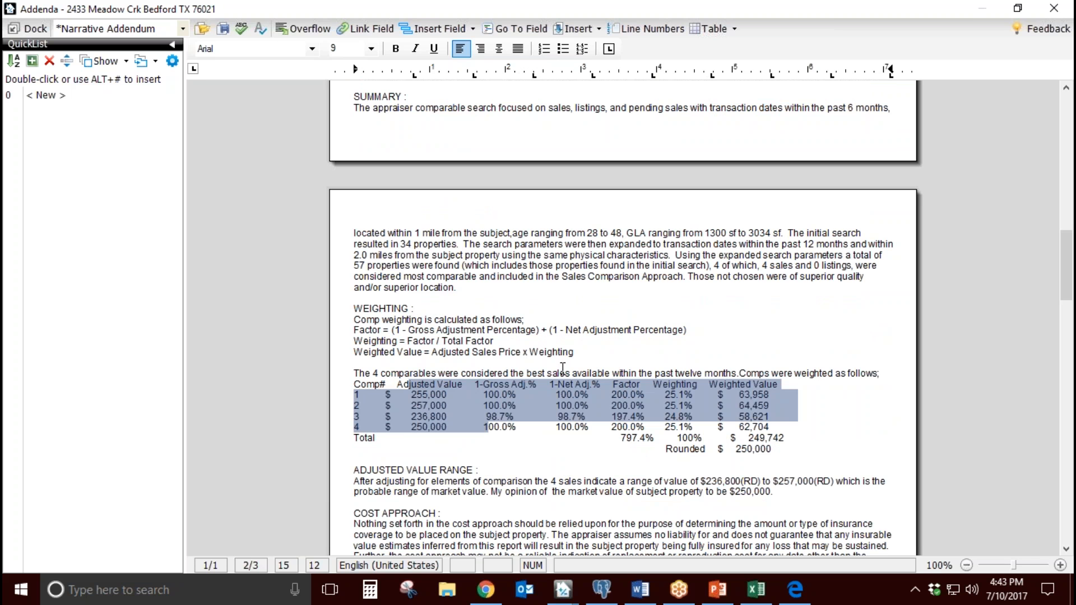
Step: Read the Summary paragraph's search parameters, including distance, age and GLA ranges, and the expanded search explanation
drag(457, 288, 388, 233)
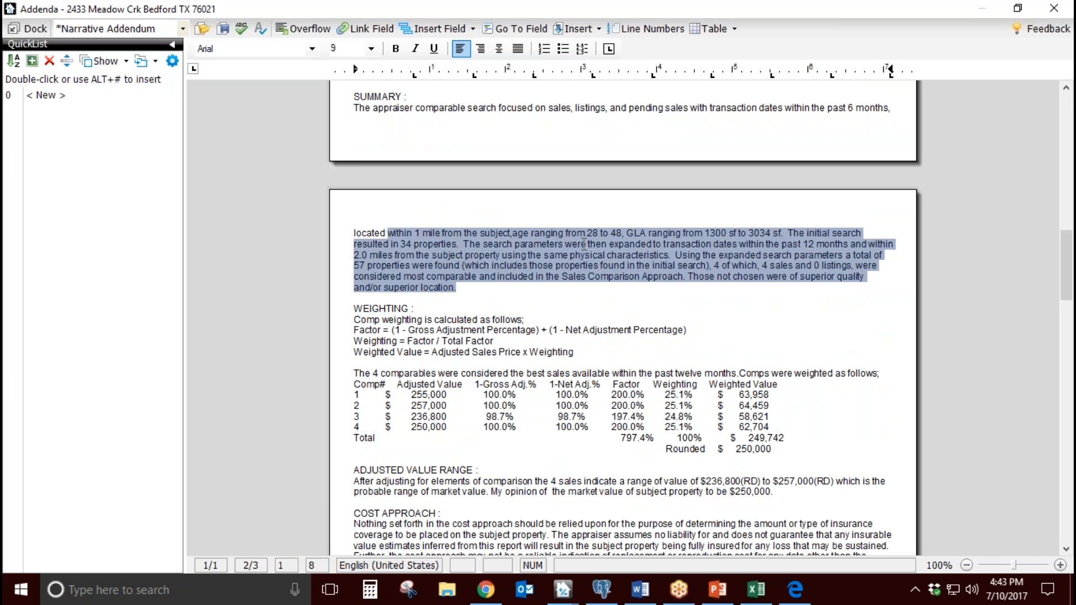
click(654, 268)
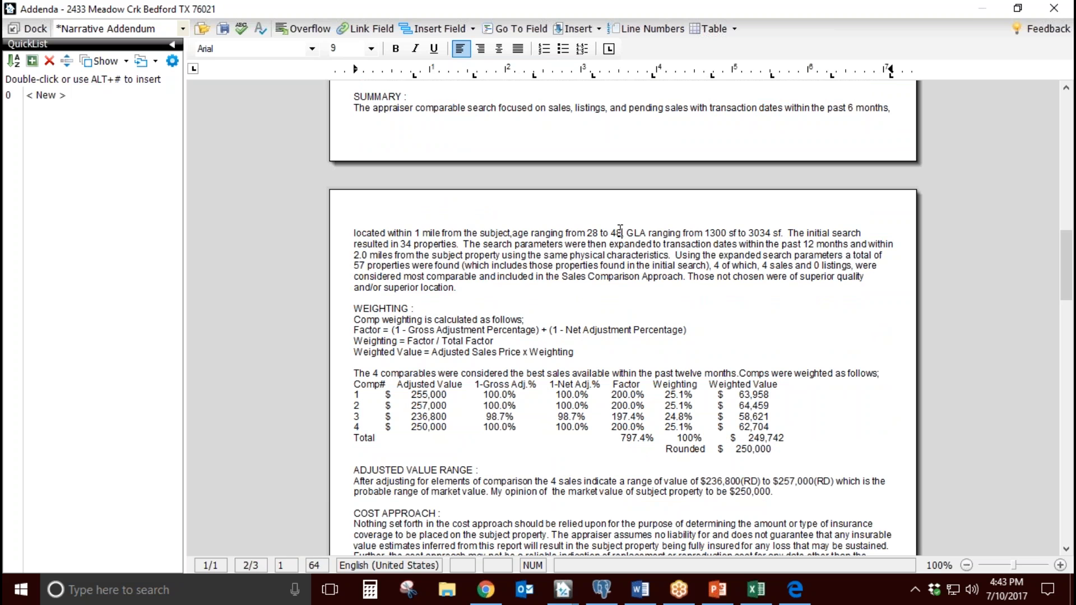
drag(621, 233, 758, 234)
click(757, 266)
text(,)
drag(598, 233, 741, 269)
click(721, 285)
drag(491, 288, 392, 245)
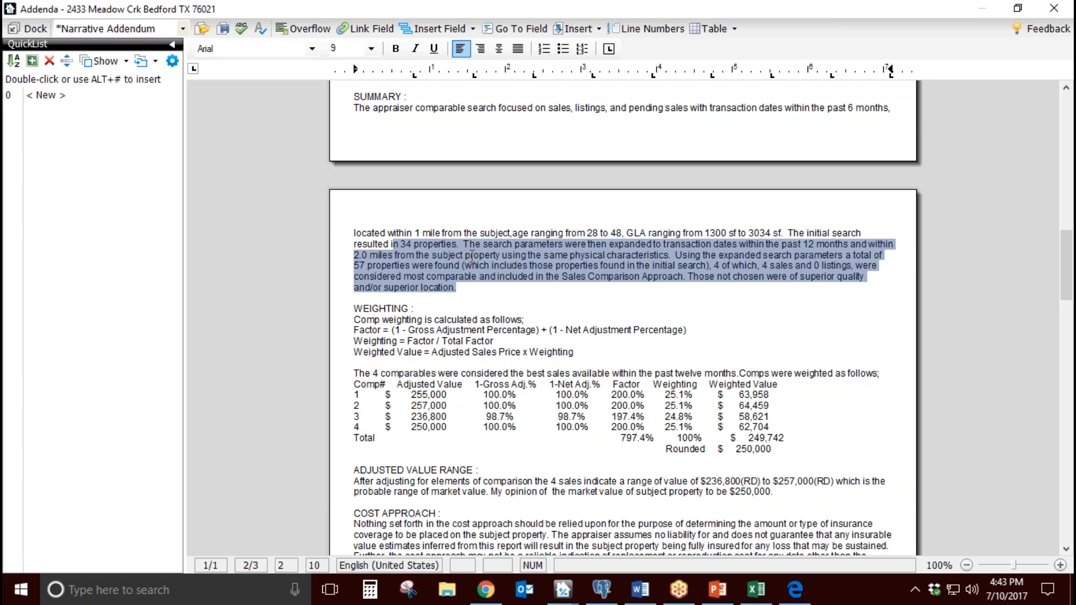
Step: Review the addendum's cost and income approach text and the subject and comparable sales history table, then close the Addenda window
click(547, 353)
scroll(566, 356, down, 10)
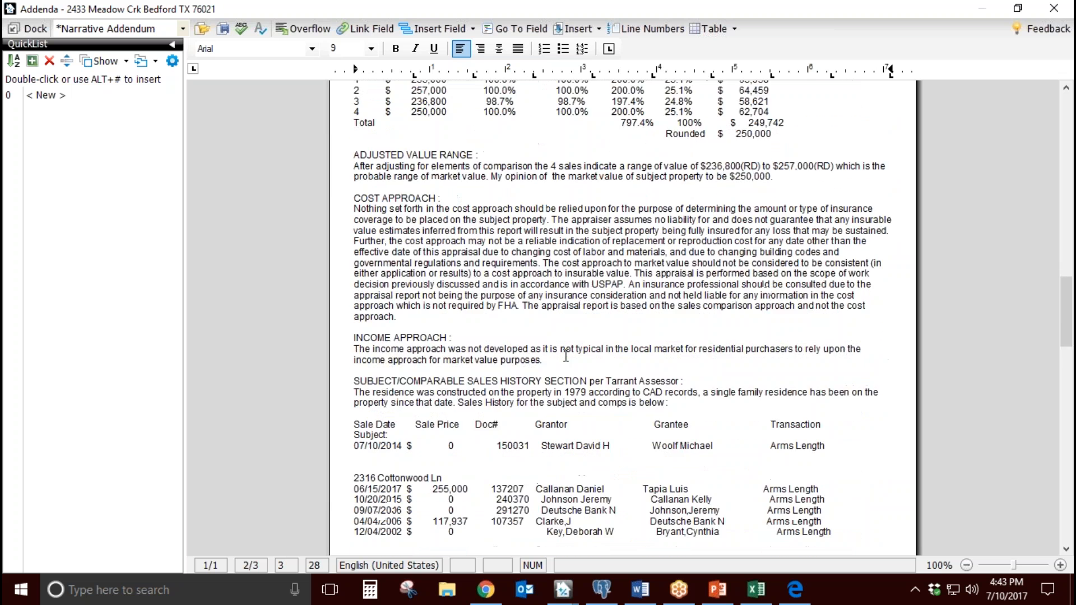
scroll(566, 356, down, 2)
drag(619, 472, 484, 356)
scroll(566, 357, down, 2)
scroll(566, 357, down, 2)
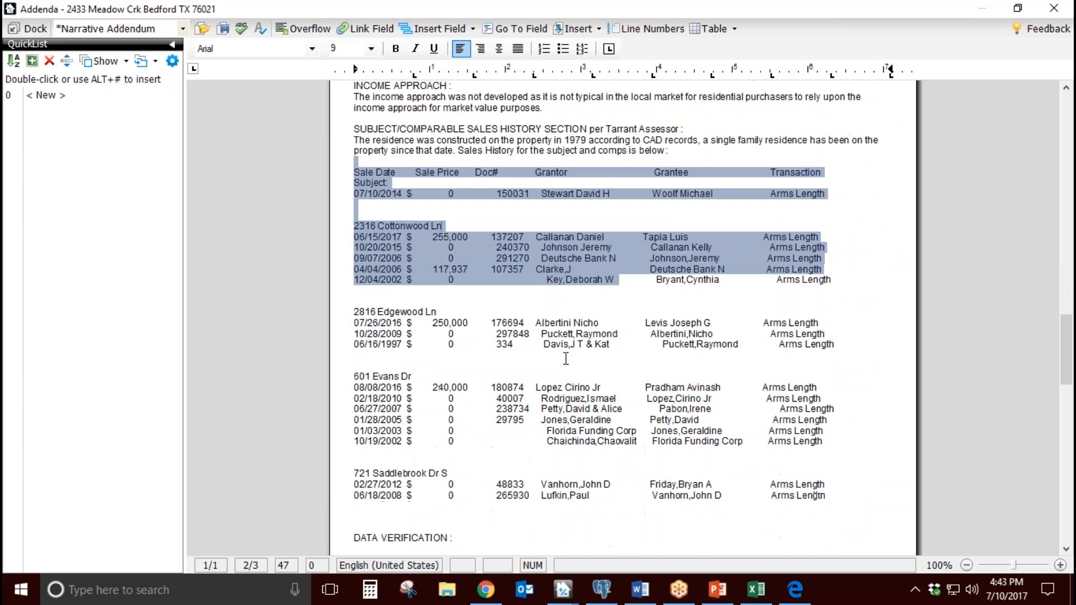
click(644, 17)
scroll(695, 323, up, 3)
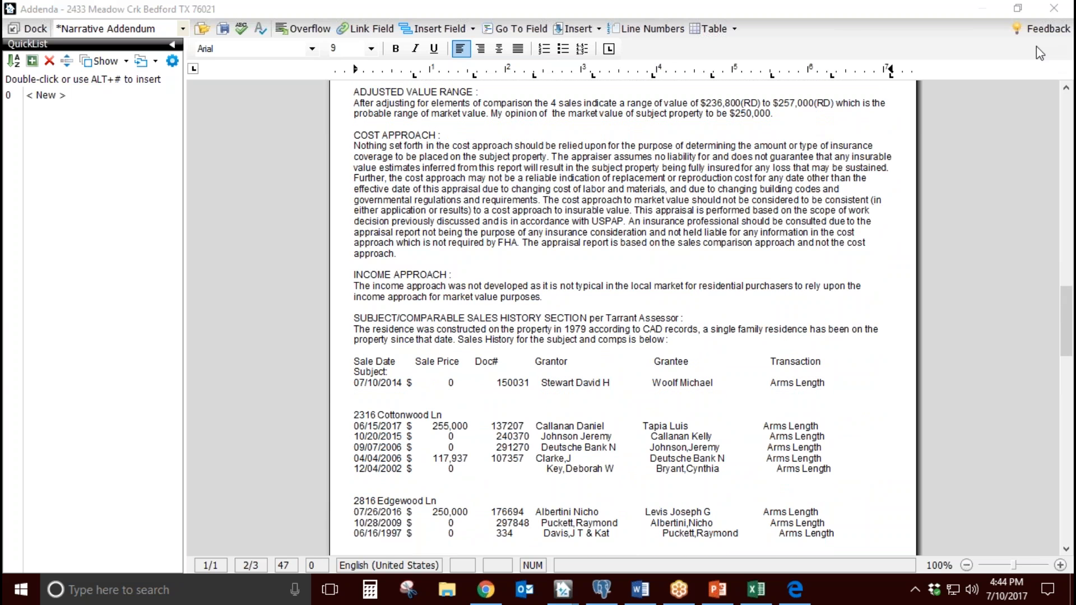
click(1054, 7)
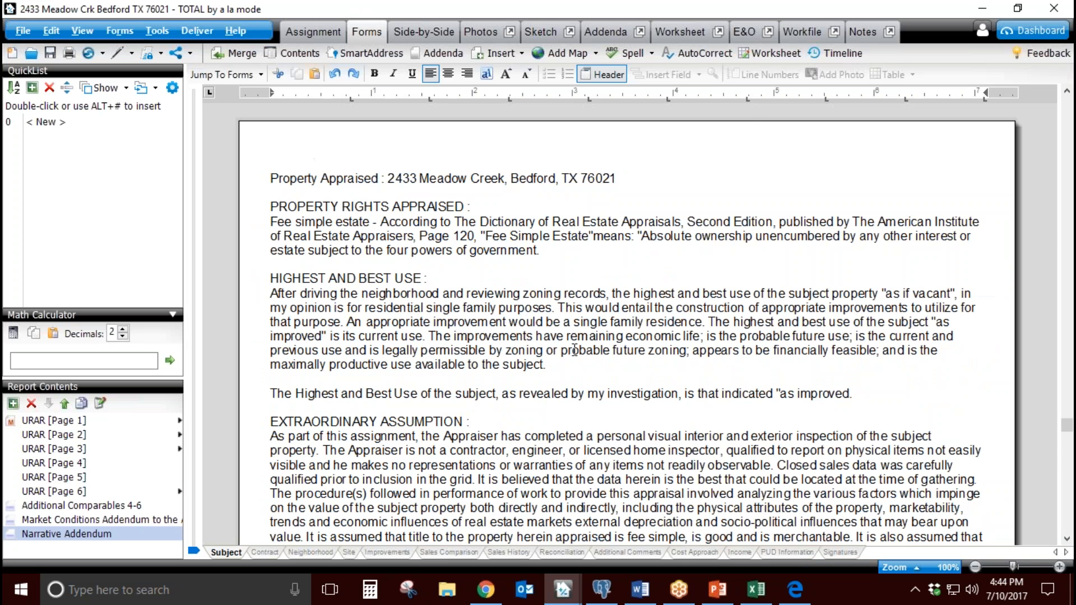
Step: Open the report's Workfile and select the CompSearch PDF
click(811, 35)
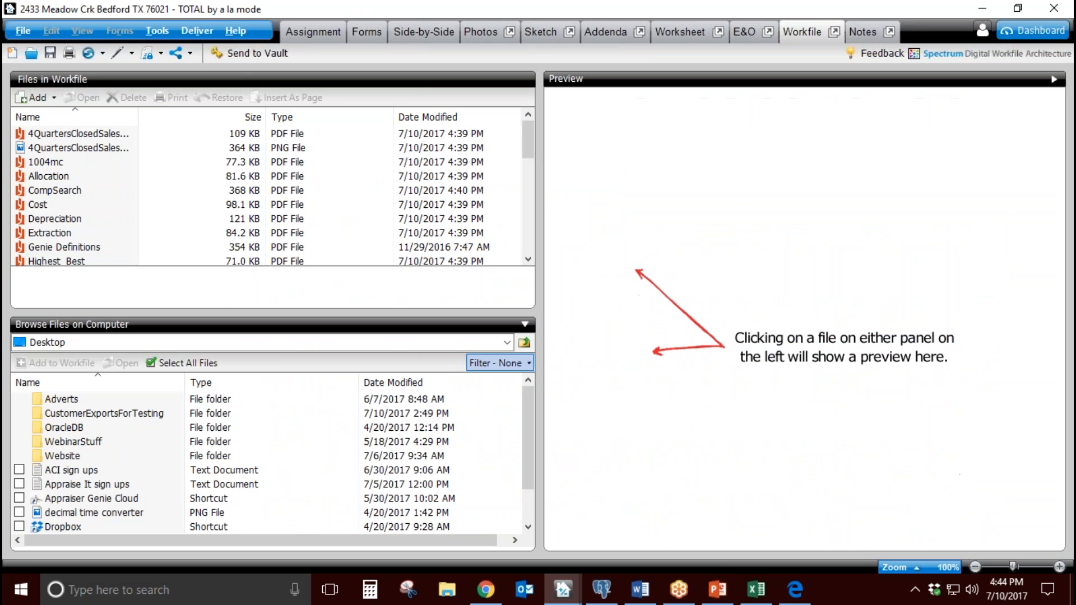
click(119, 177)
click(107, 189)
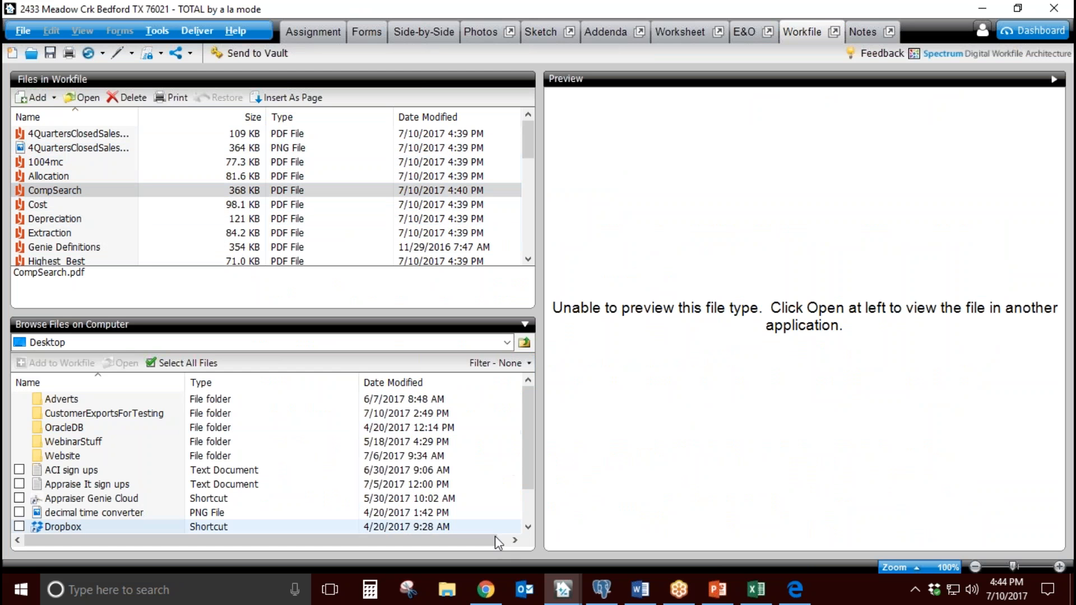
Step: Switch to Appraiser Genie in the browser, answer Yes that the report exported correctly, and close the browser window
click(498, 597)
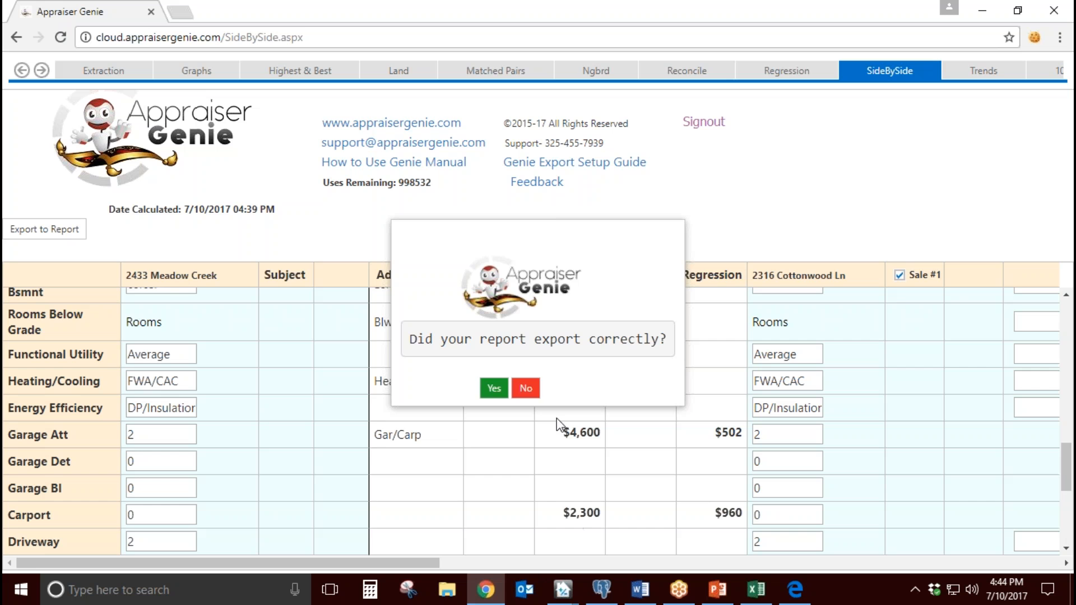
click(494, 389)
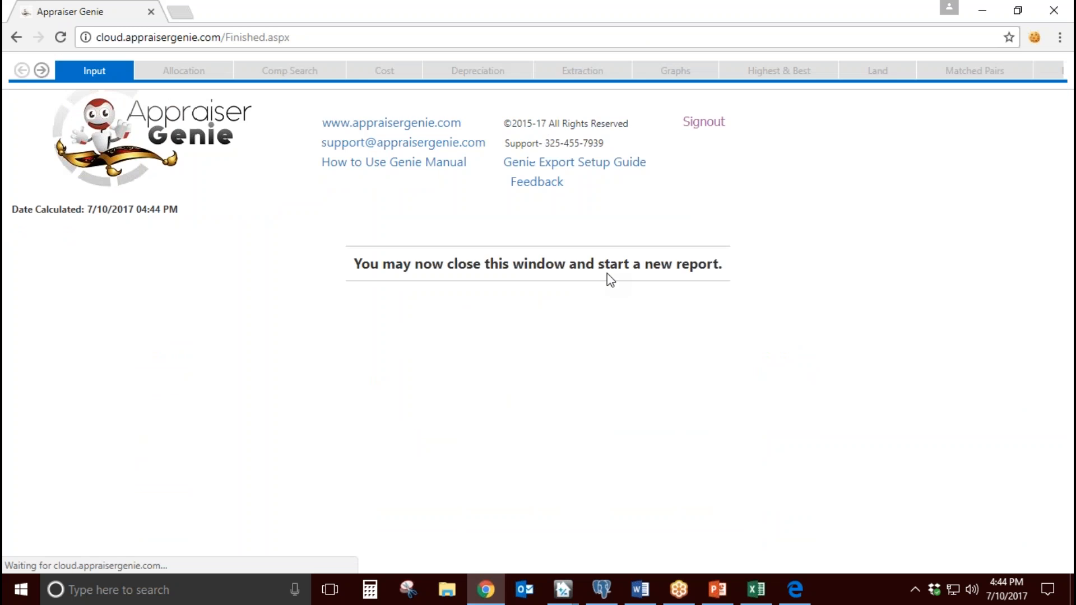
drag(705, 279, 376, 255)
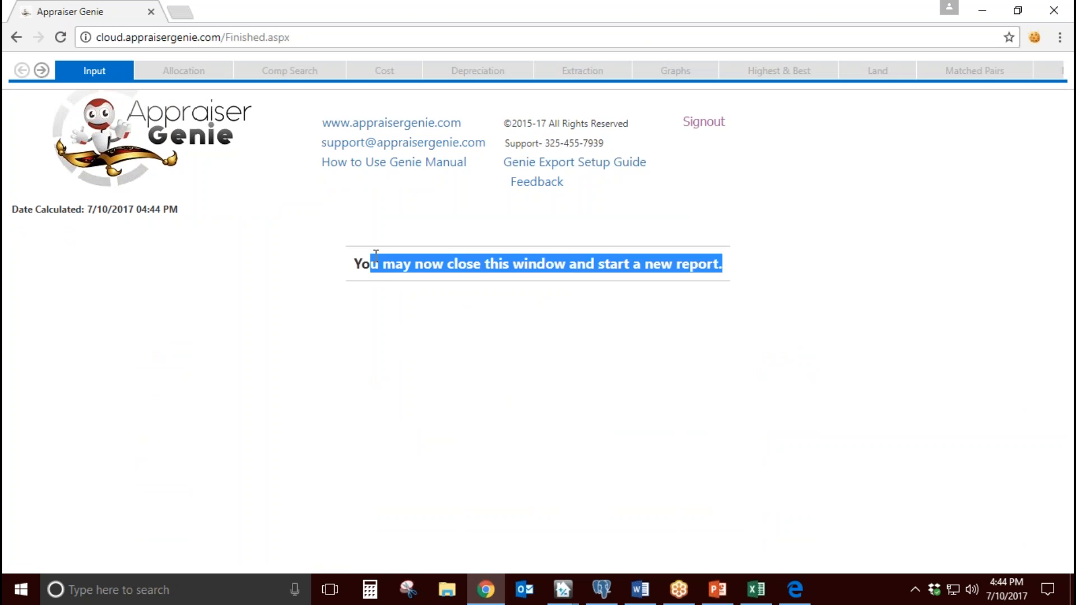
click(584, 233)
click(1048, 12)
Step: Open the Allocation PDF from the workfile and examine the total value and interior amenity allocation percentages
click(96, 177)
double_click(99, 184)
scroll(514, 347, down, 3)
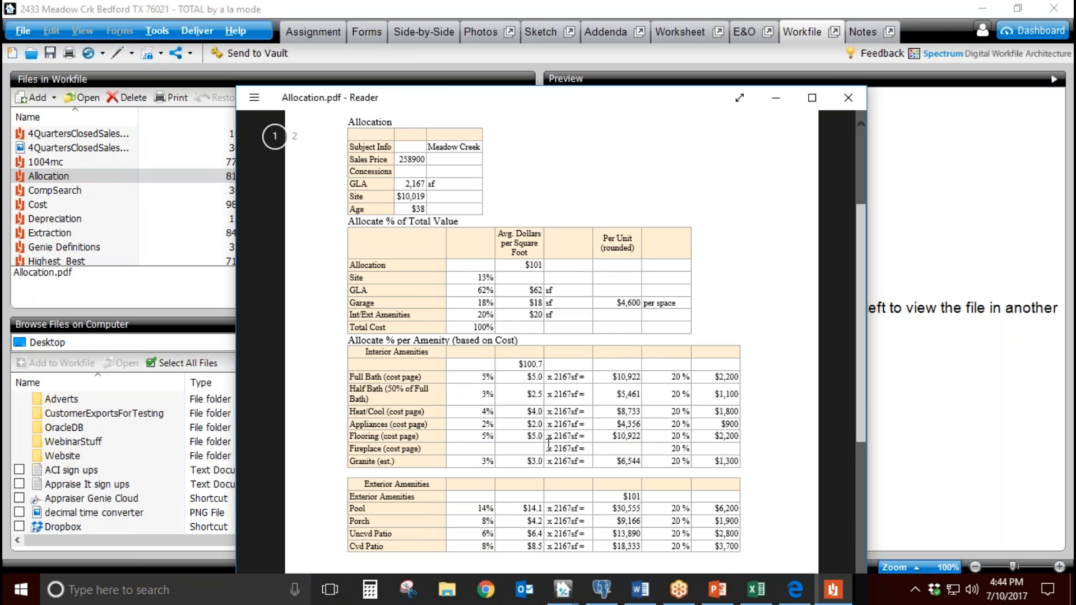
drag(418, 405, 356, 425)
drag(480, 426, 524, 424)
drag(477, 316, 513, 315)
click(501, 332)
drag(485, 416, 486, 412)
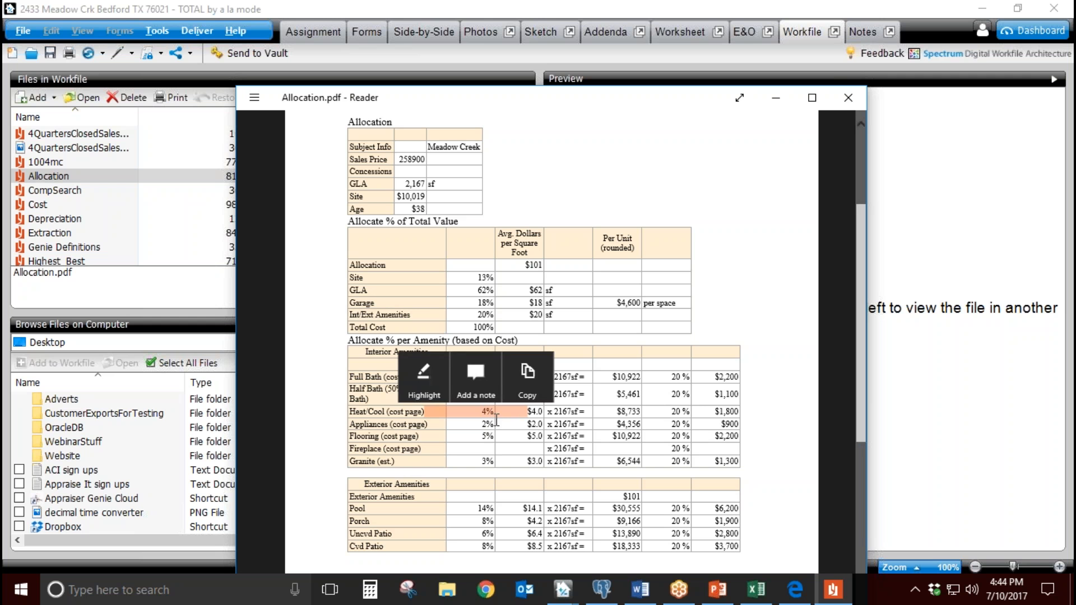
double_click(483, 327)
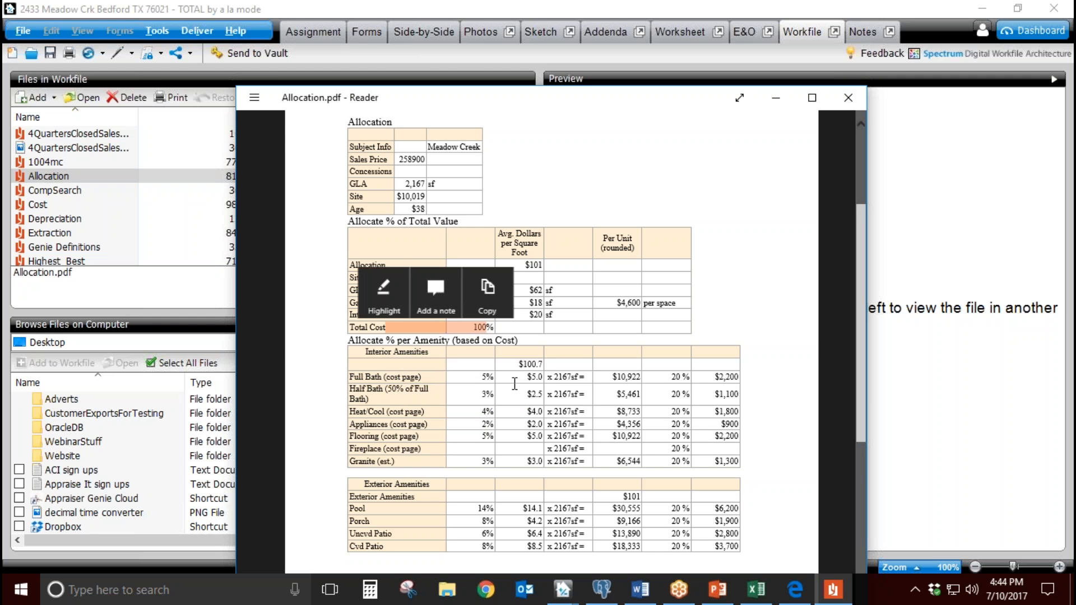
Step: Trace the average dollars per square foot on the Allocation report to the comps table on page 2
scroll(515, 384, down, 10)
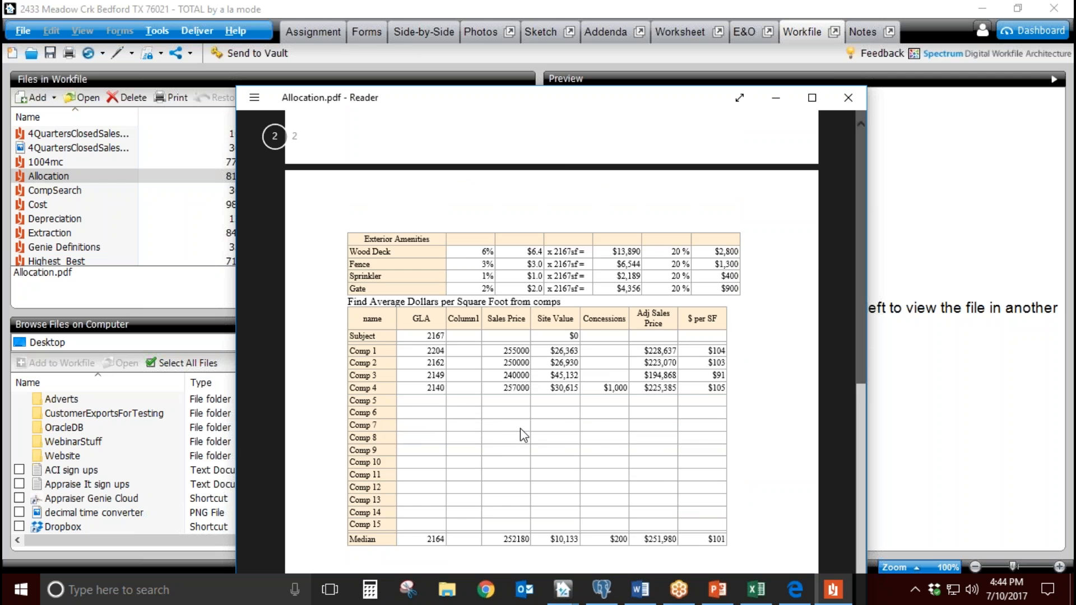
scroll(519, 428, up, 5)
drag(528, 174, 541, 174)
scroll(600, 437, down, 3)
scroll(600, 437, down, 5)
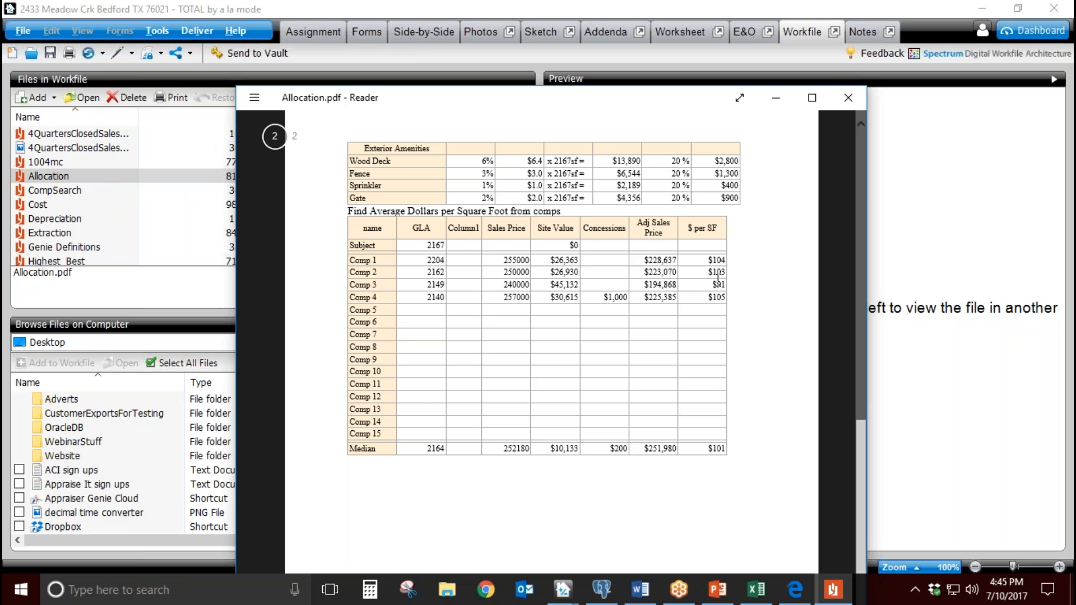
Step: Check the GLA percentage, allocation and GLA dollars per square foot, and garage per-space amount, then close the Allocation PDF
scroll(716, 447, up, 5)
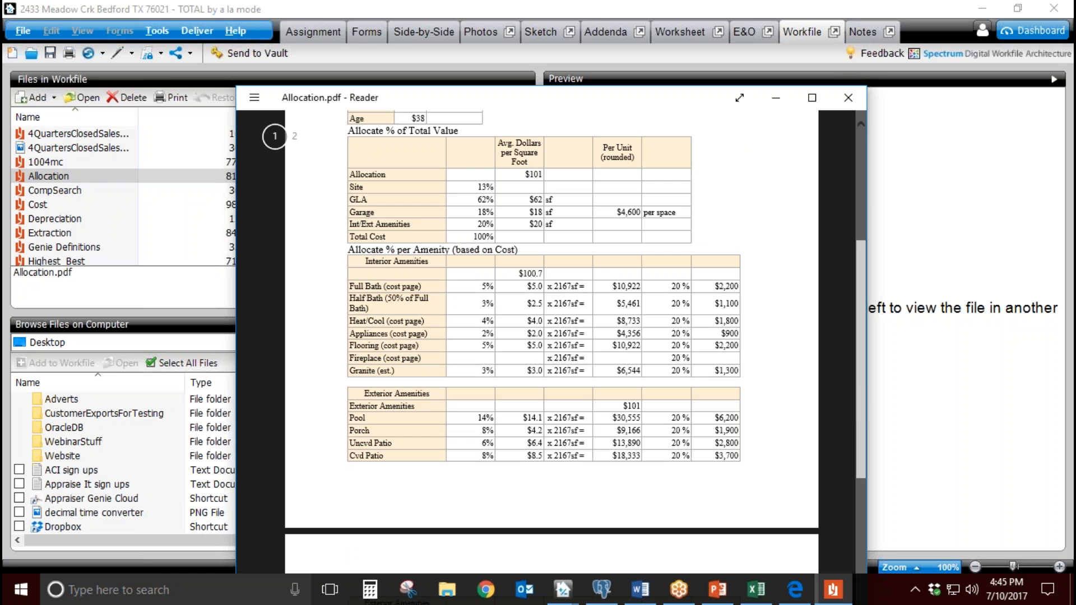
double_click(479, 201)
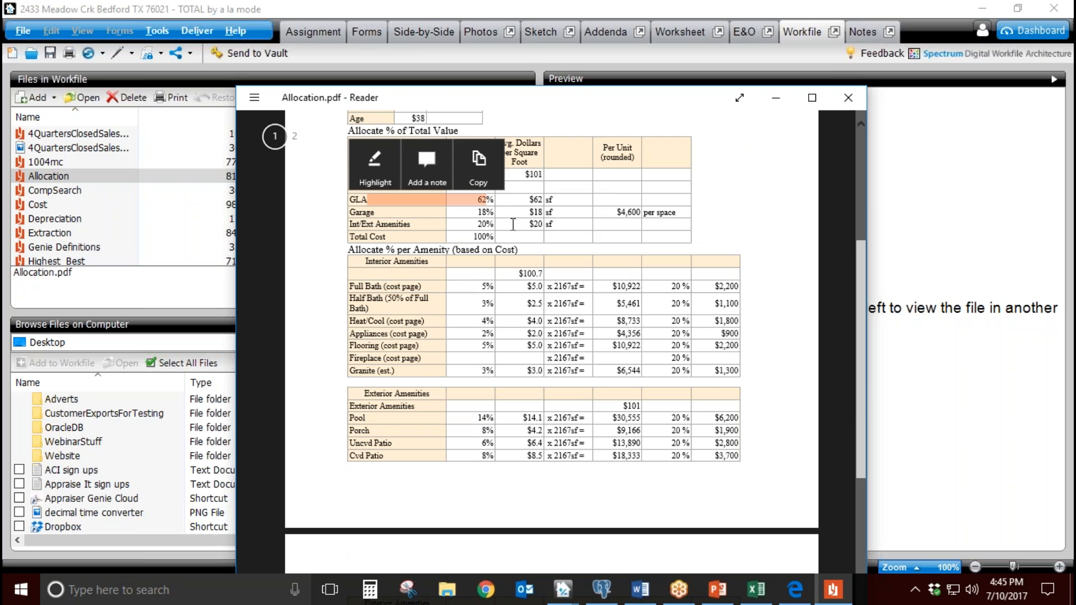
double_click(532, 174)
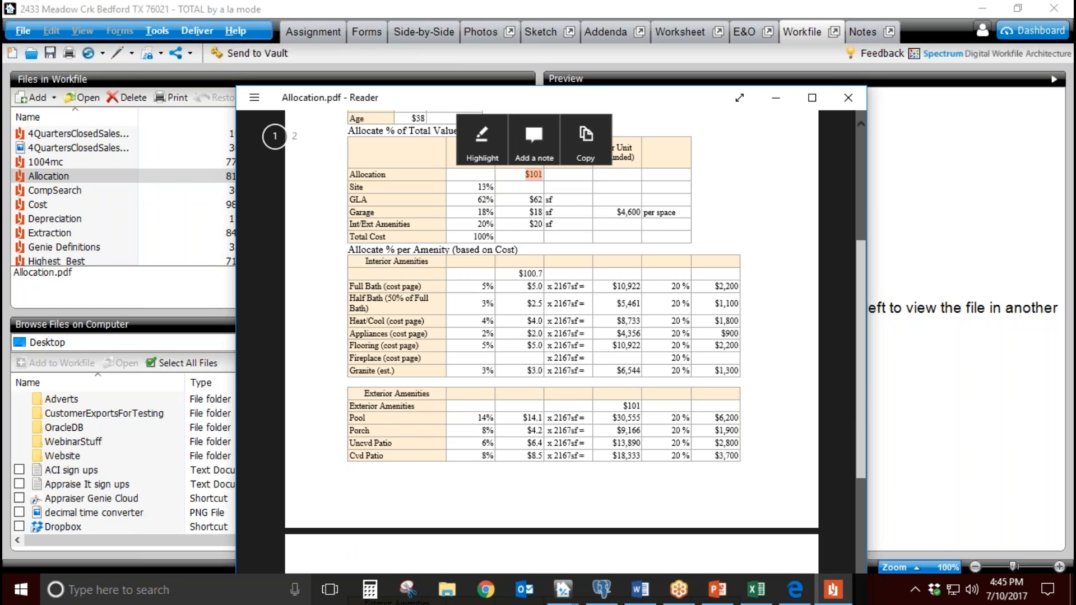
double_click(534, 201)
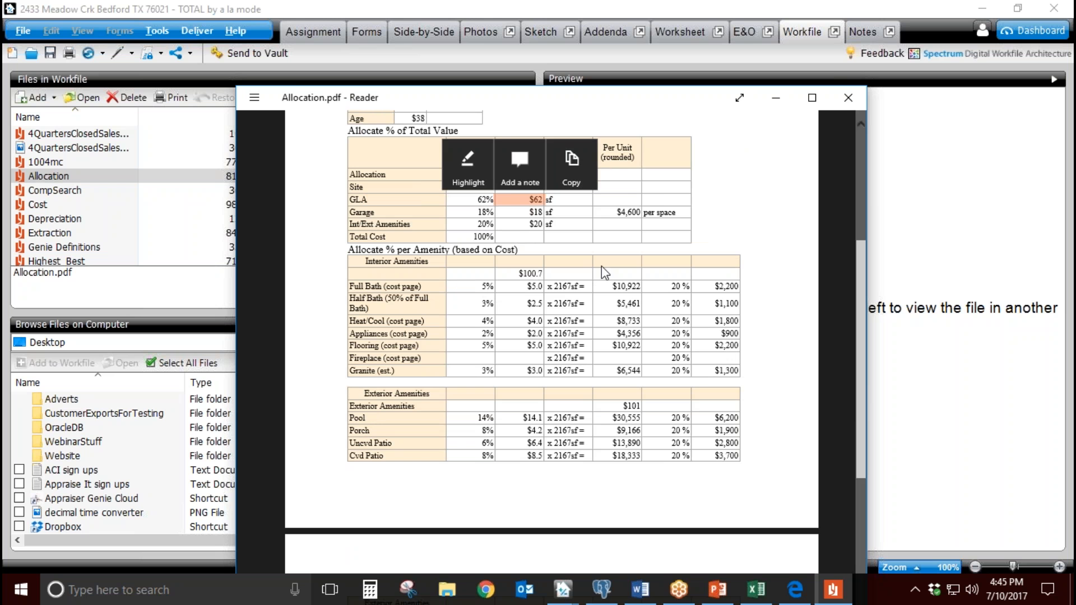
drag(617, 212, 642, 213)
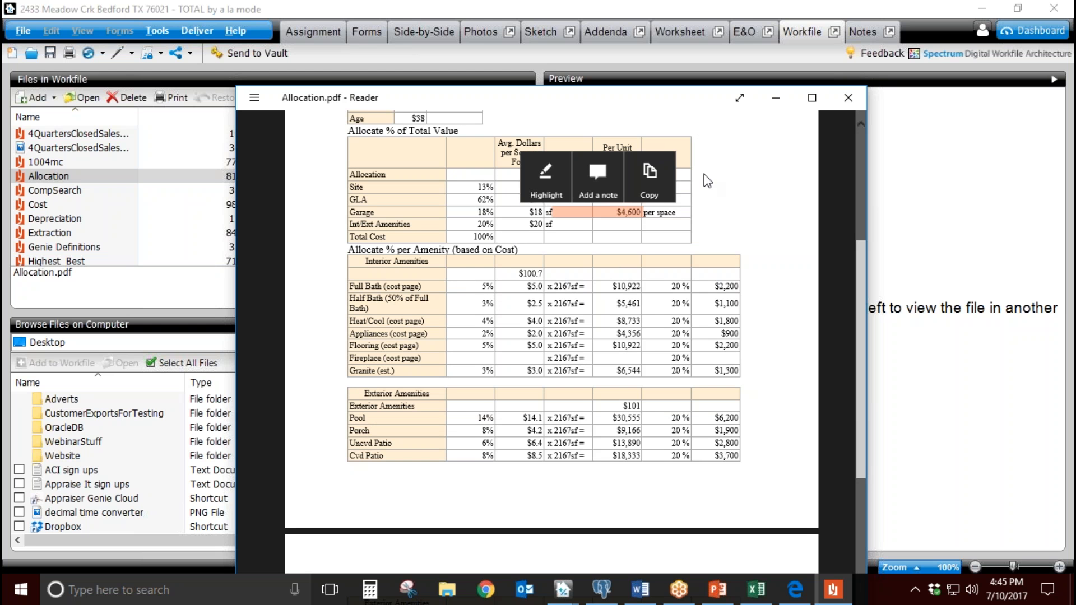
drag(682, 102, 595, 103)
click(758, 106)
Step: Open the Land PDF from the workfile and look over the Land Comparable Sales method and Land Extraction Method tables
scroll(59, 227, down, 4)
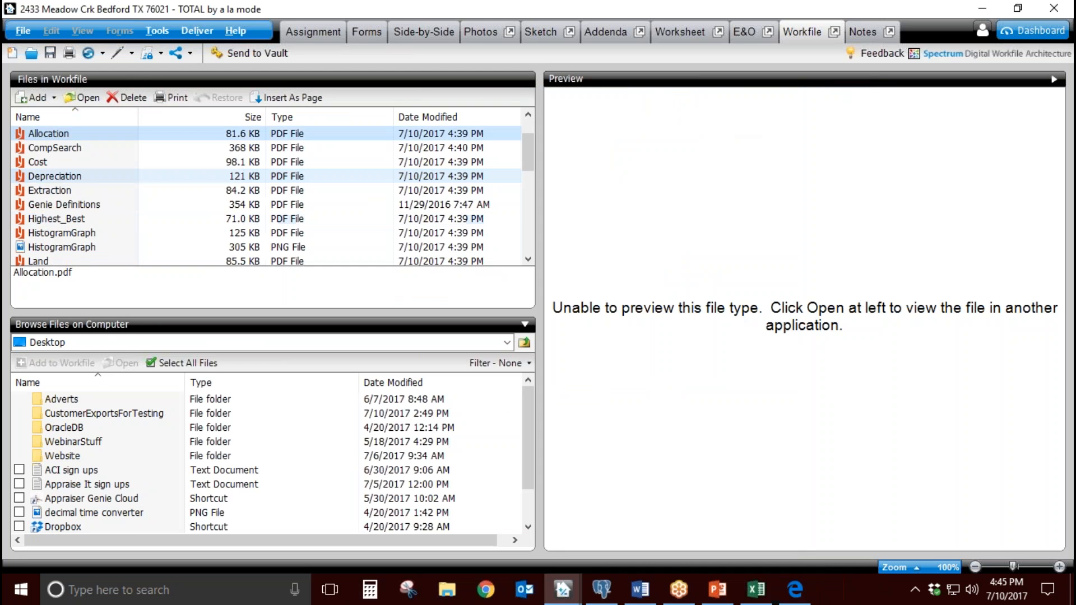
scroll(58, 227, down, 2)
scroll(59, 168, up, 2)
click(56, 138)
double_click(56, 137)
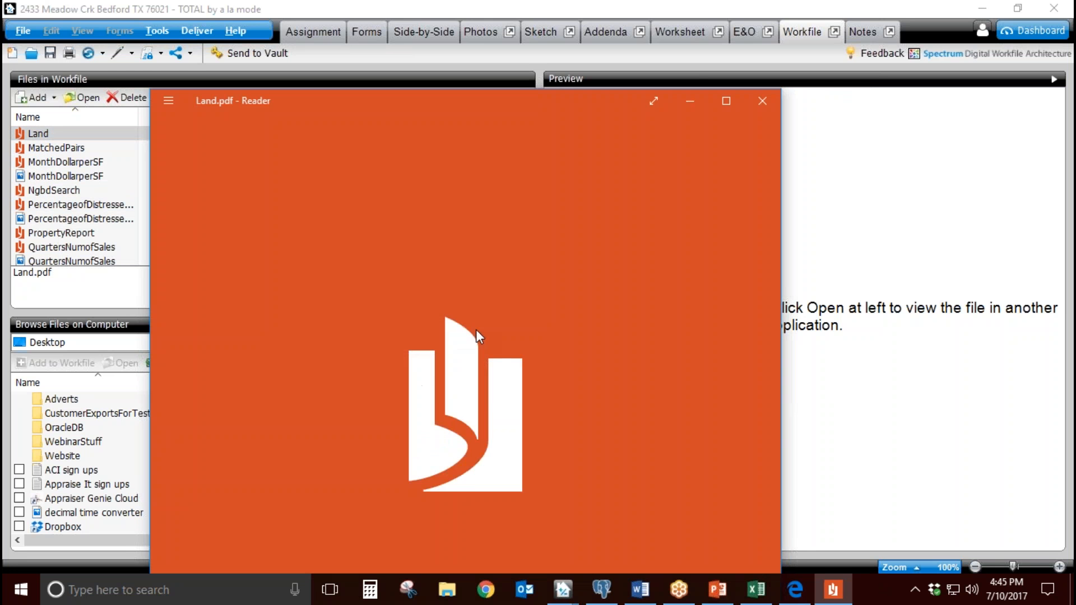
drag(566, 102, 595, 55)
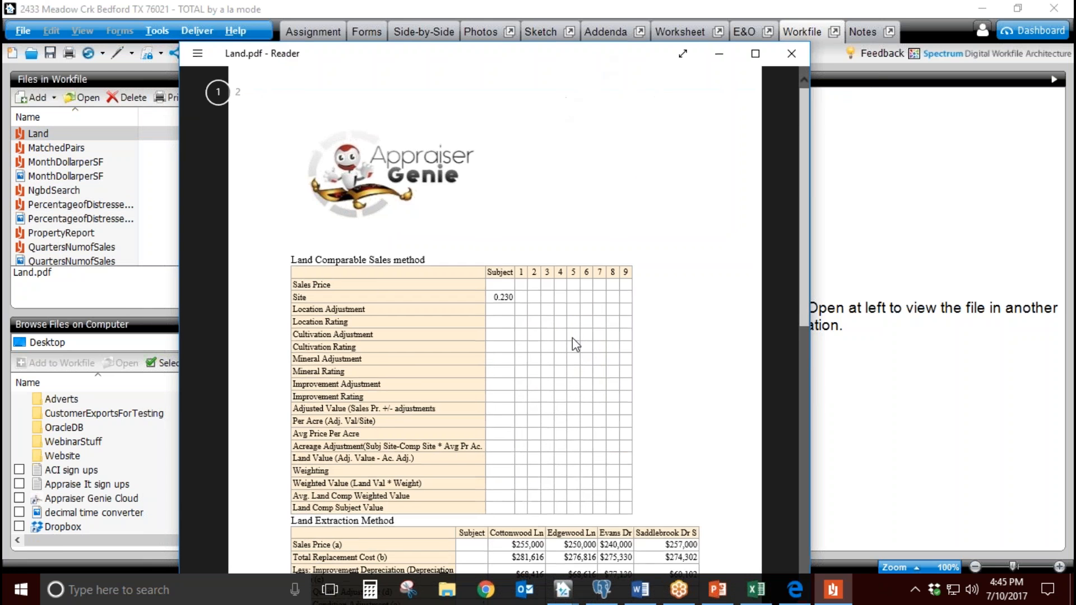
scroll(572, 342, down, 5)
drag(392, 248, 290, 248)
Step: Review the Land Allocation Method table through its site adjustment rows, then close the Land PDF
scroll(419, 324, down, 3)
scroll(419, 325, down, 2)
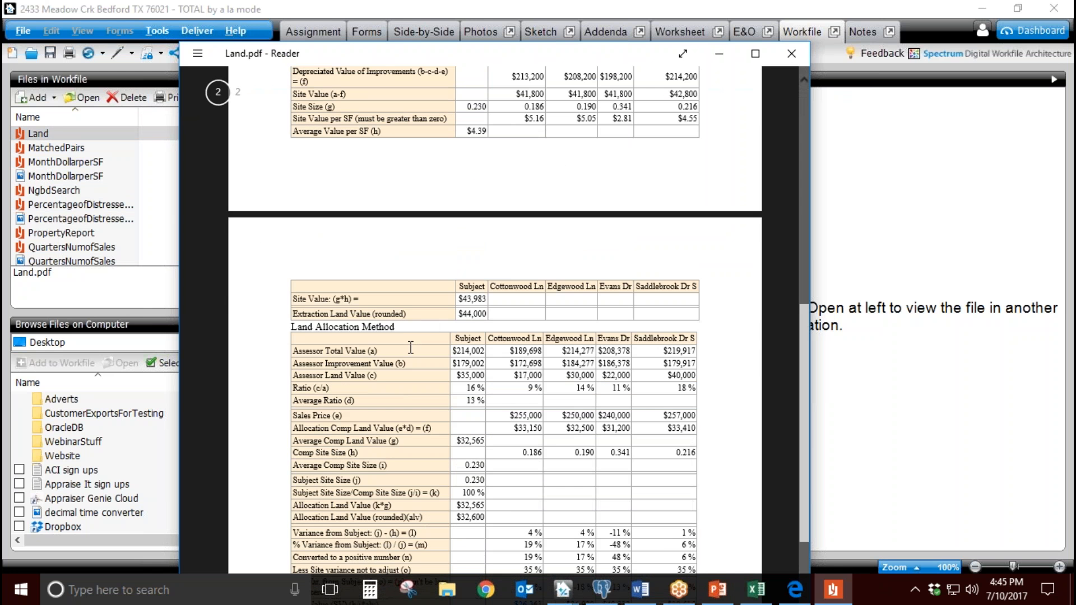
drag(394, 327, 310, 323)
scroll(427, 371, down, 3)
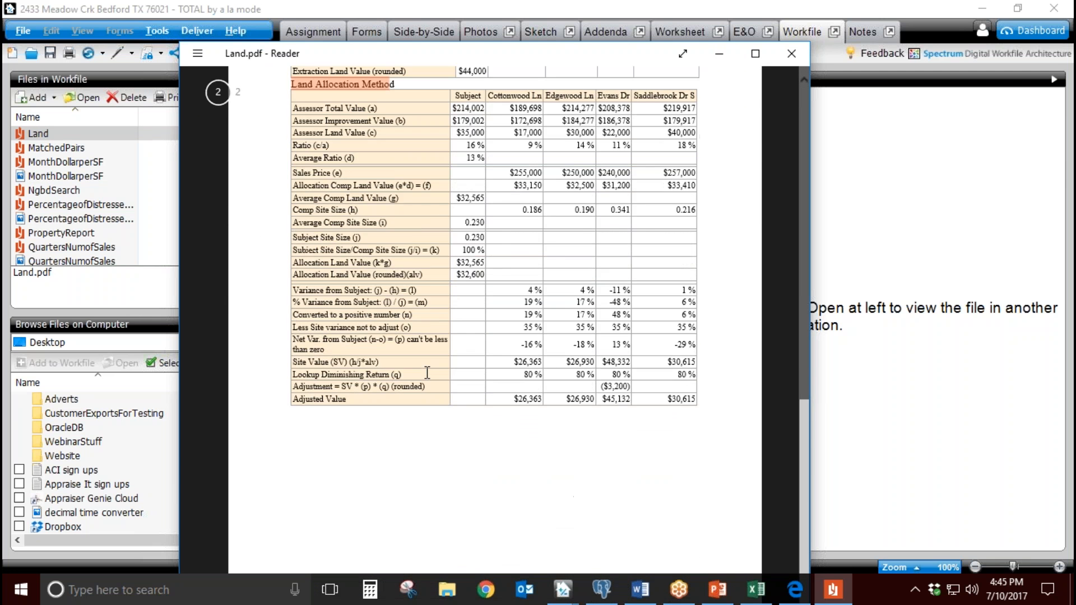
scroll(426, 371, up, 3)
click(791, 53)
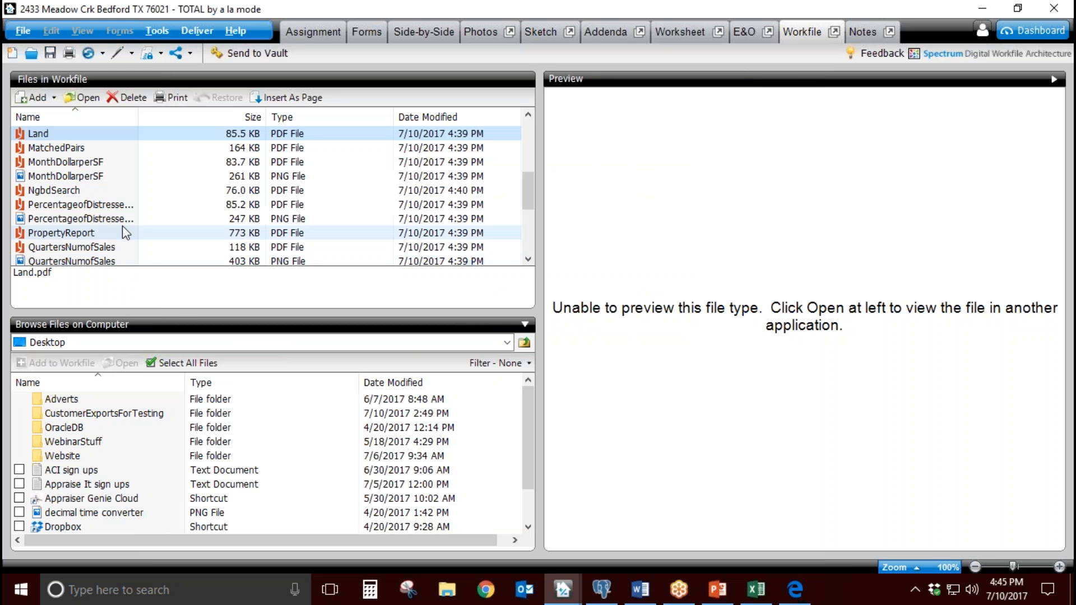
Step: Open the Reconcile PDF and examine the weightings by quantity of adjustments, net dollars and gross dollars
scroll(115, 216, down, 2)
scroll(114, 216, down, 1)
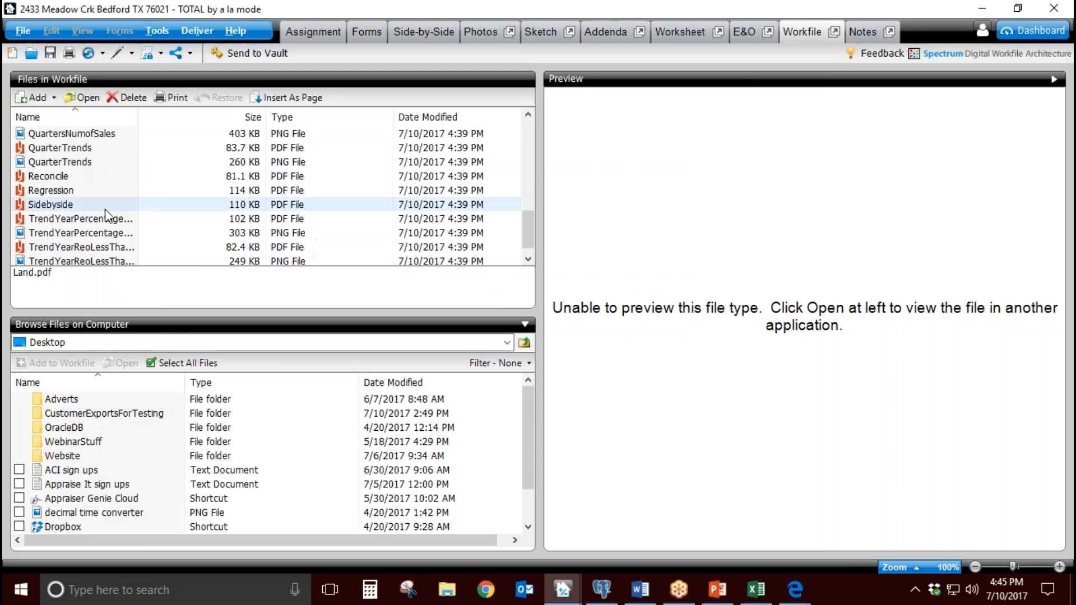
double_click(67, 177)
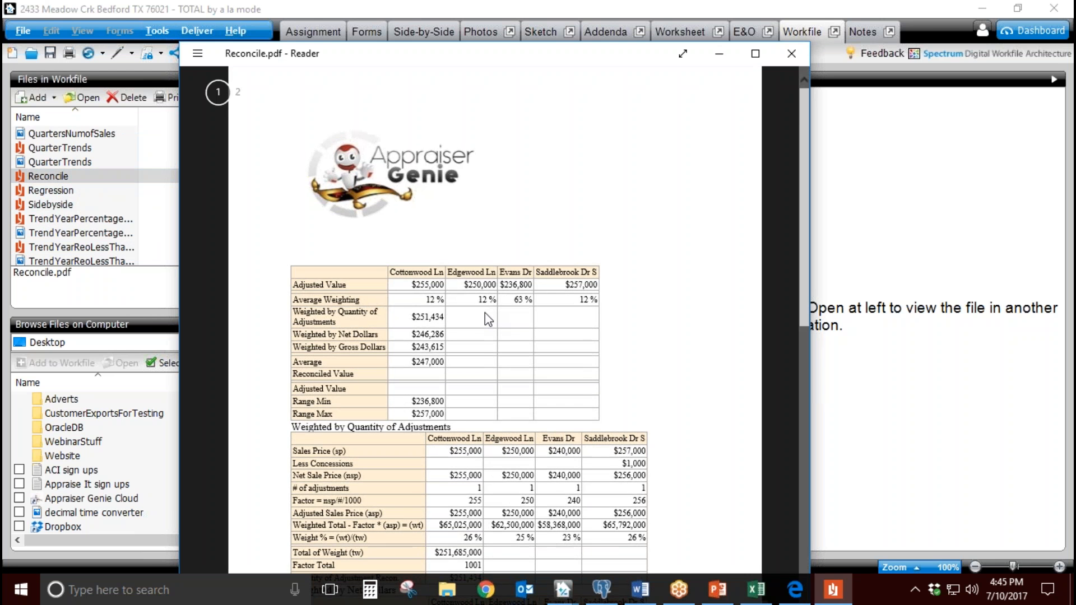
scroll(485, 312, down, 2)
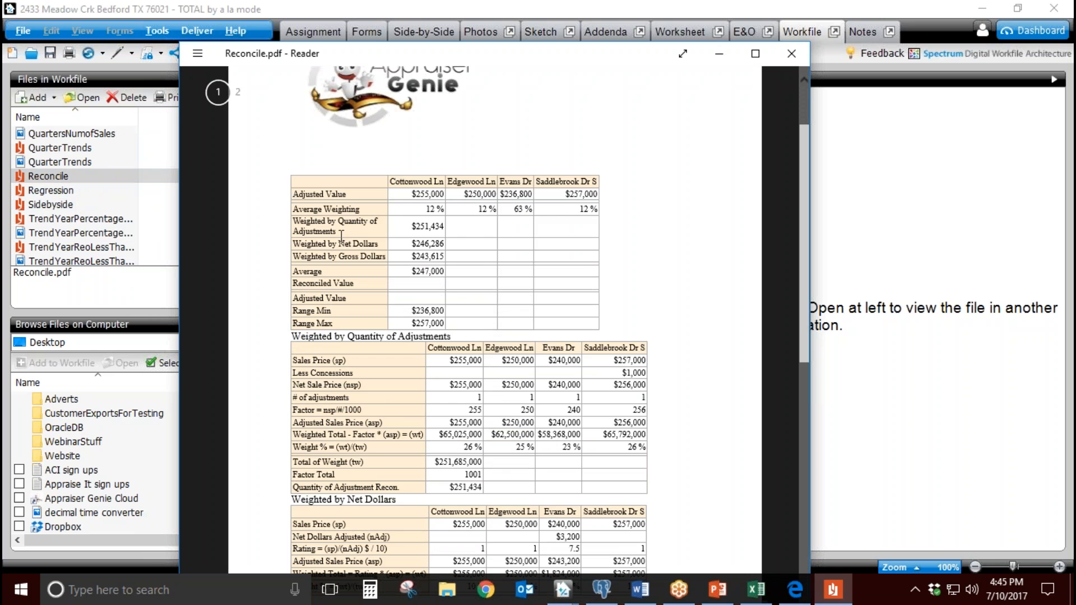
drag(300, 222, 386, 229)
drag(315, 245, 389, 246)
drag(318, 257, 359, 257)
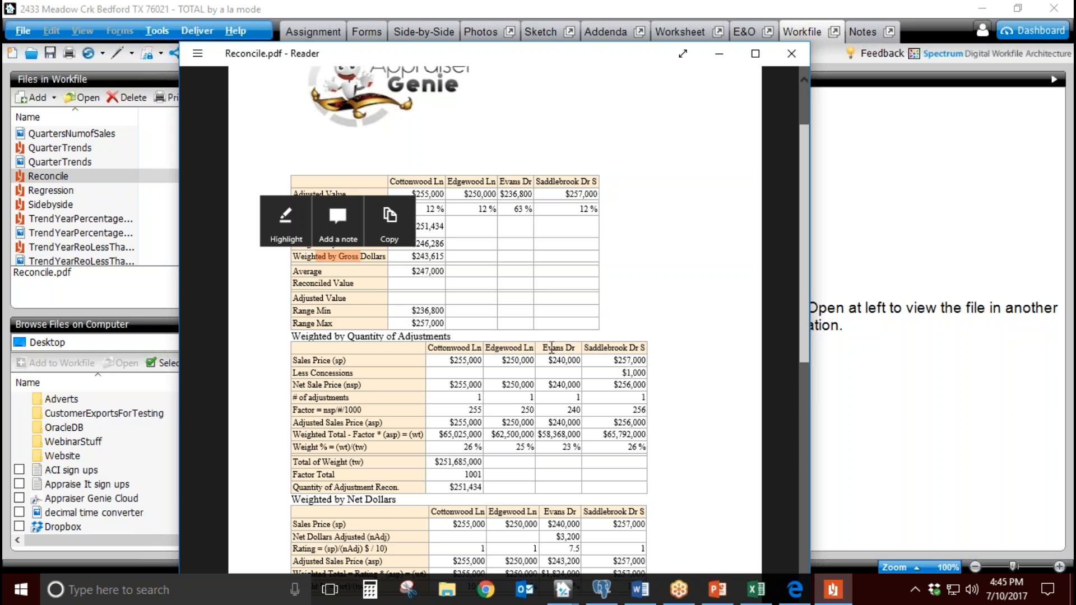
click(475, 288)
scroll(402, 308, down, 10)
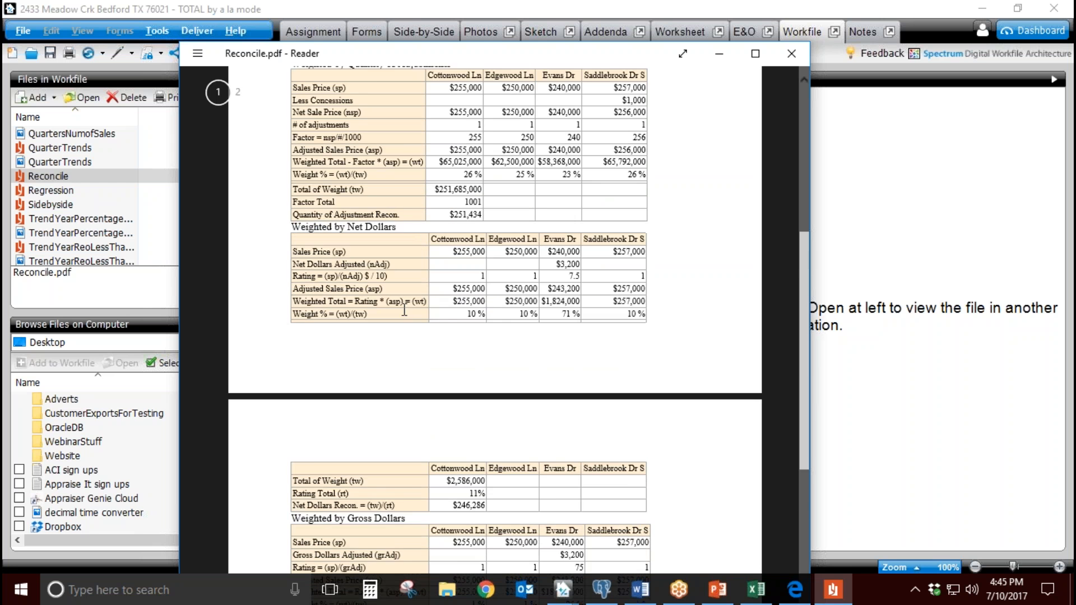
Step: Examine the Cost Approach and Sales Comp. Approach values in the Weighted Analysis table, then close the Reconcile PDF
drag(394, 330, 423, 330)
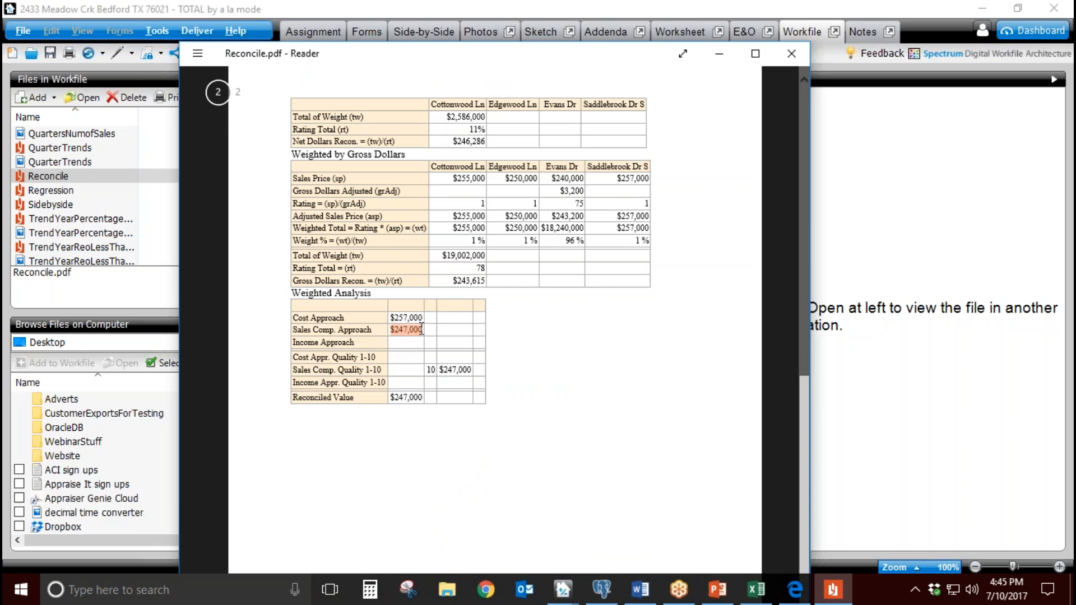
click(512, 353)
drag(390, 318, 424, 318)
click(579, 367)
drag(440, 370, 463, 372)
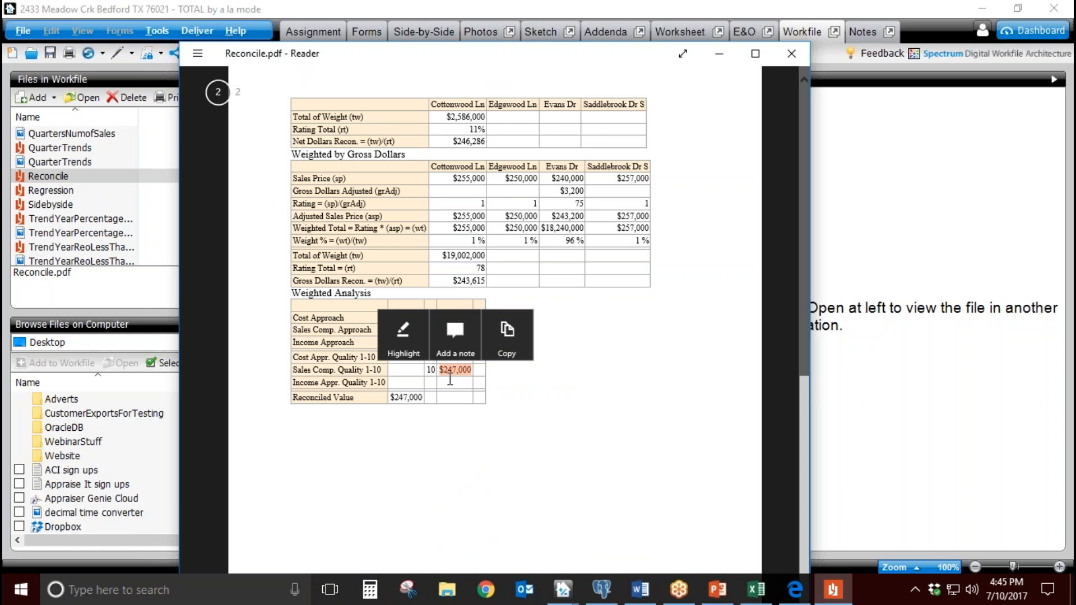
click(791, 54)
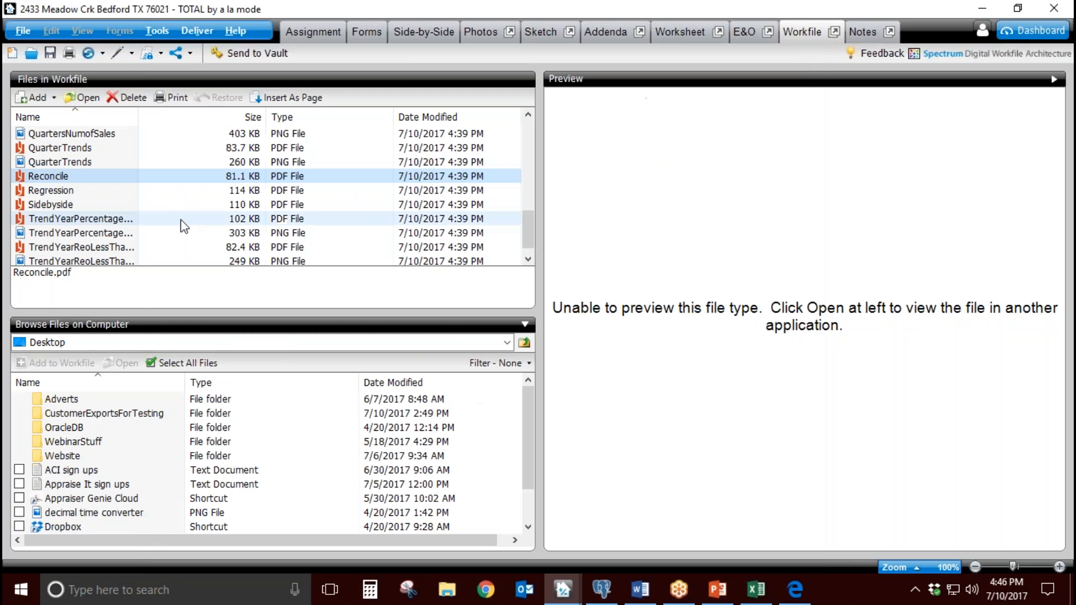
Step: Open the TrendYearPercentageofConcContributionLTy PNG to view the concession contribution chart, then close it
double_click(107, 233)
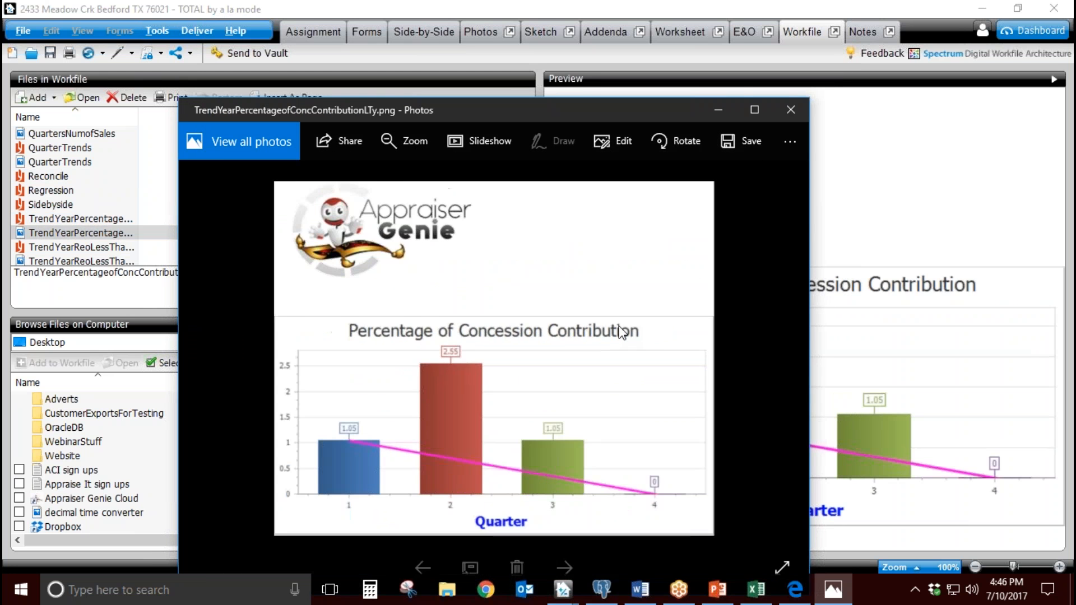
scroll(622, 331, up, 2)
click(790, 111)
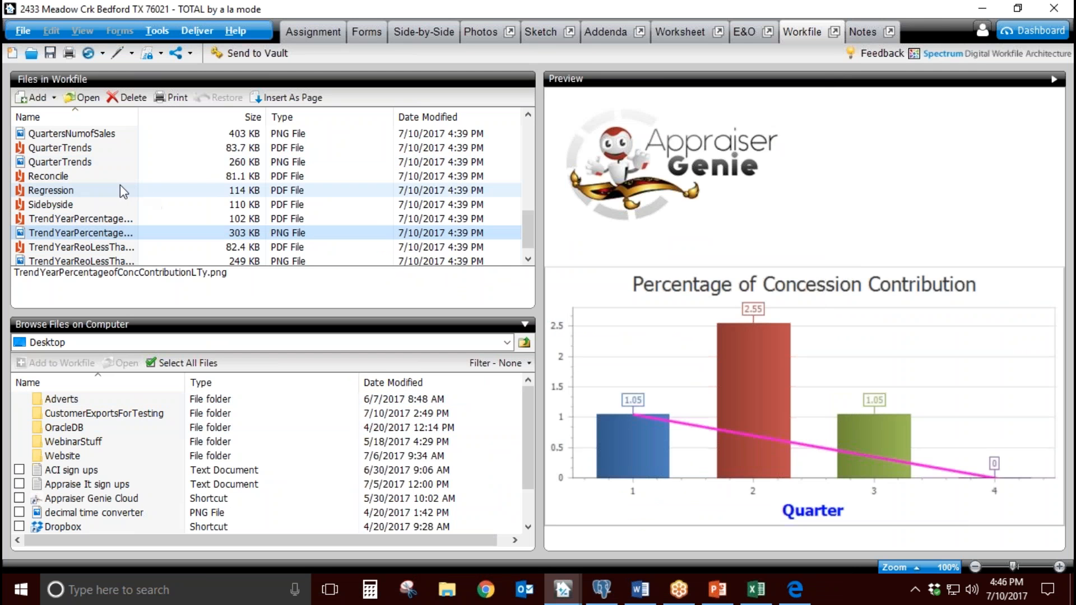
Step: Open the Regression PDF from the workfile, look over its statistics and sales data tables, and close it
double_click(98, 189)
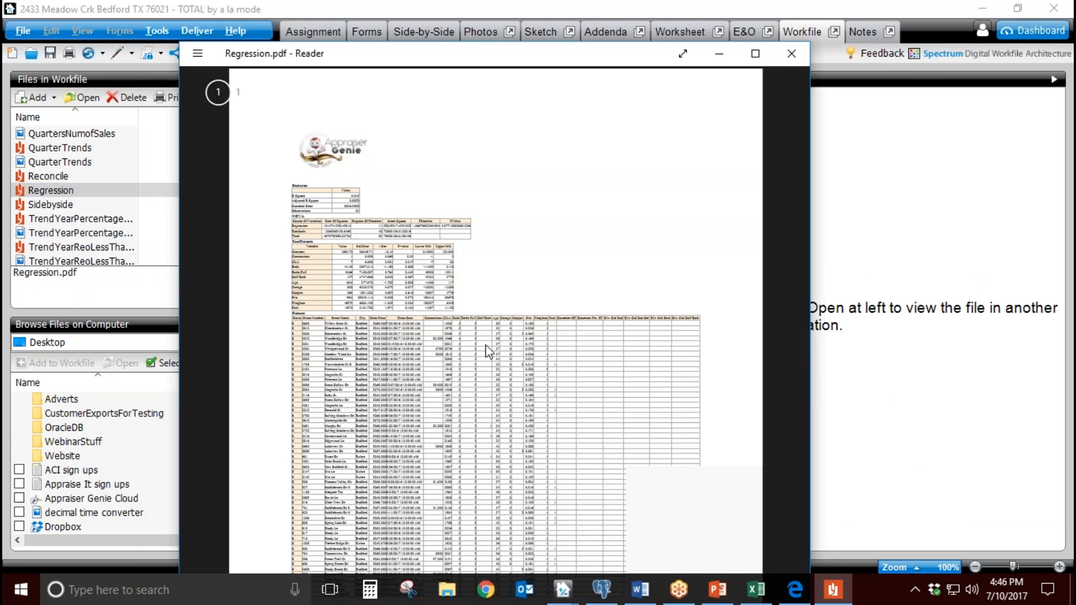
scroll(431, 320, down, 2)
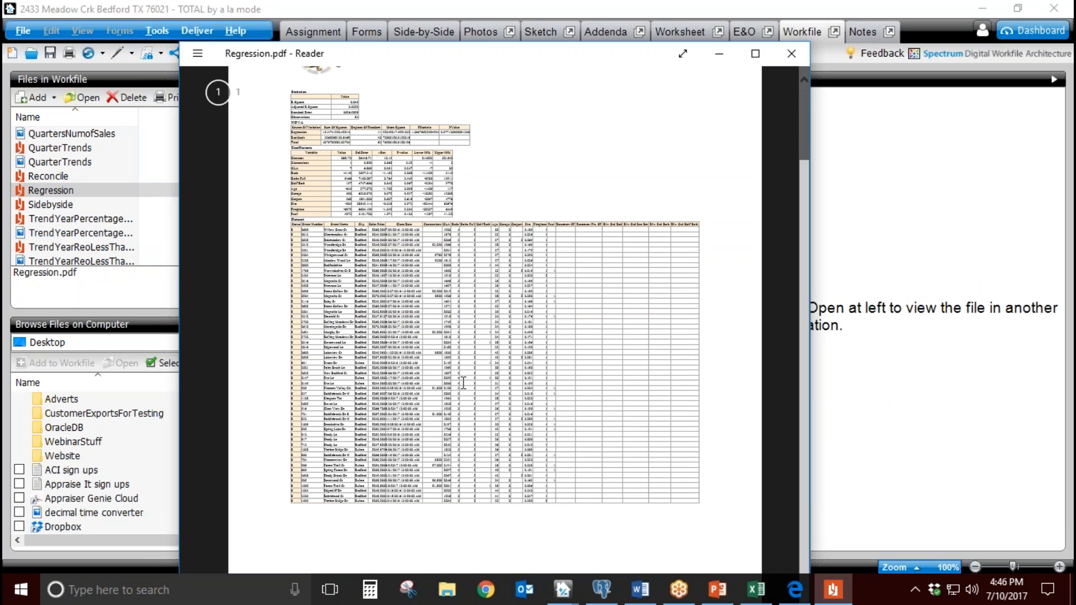
scroll(424, 373, up, 2)
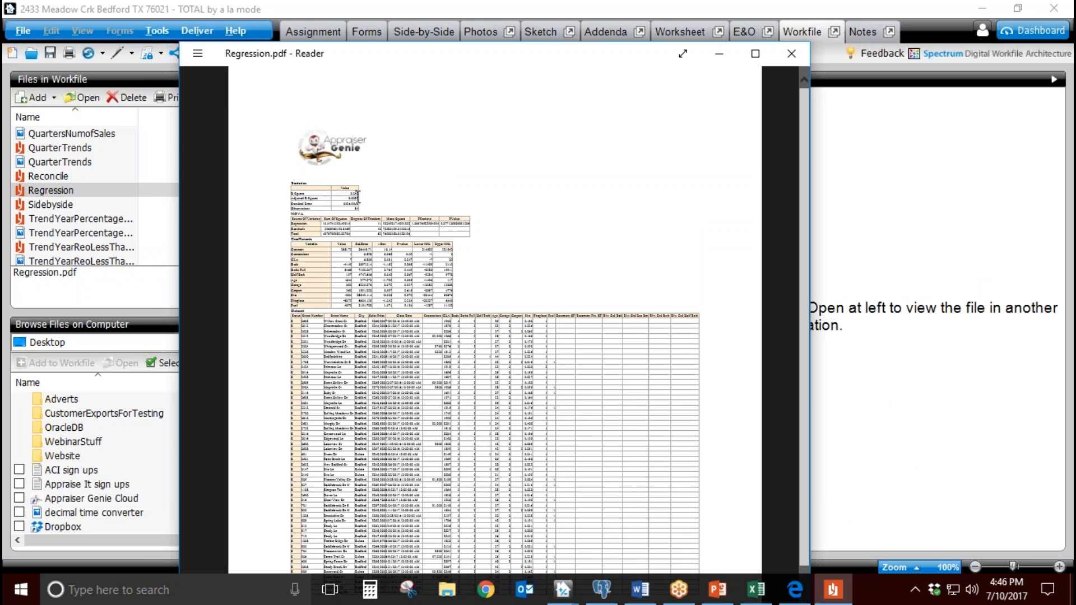
click(791, 54)
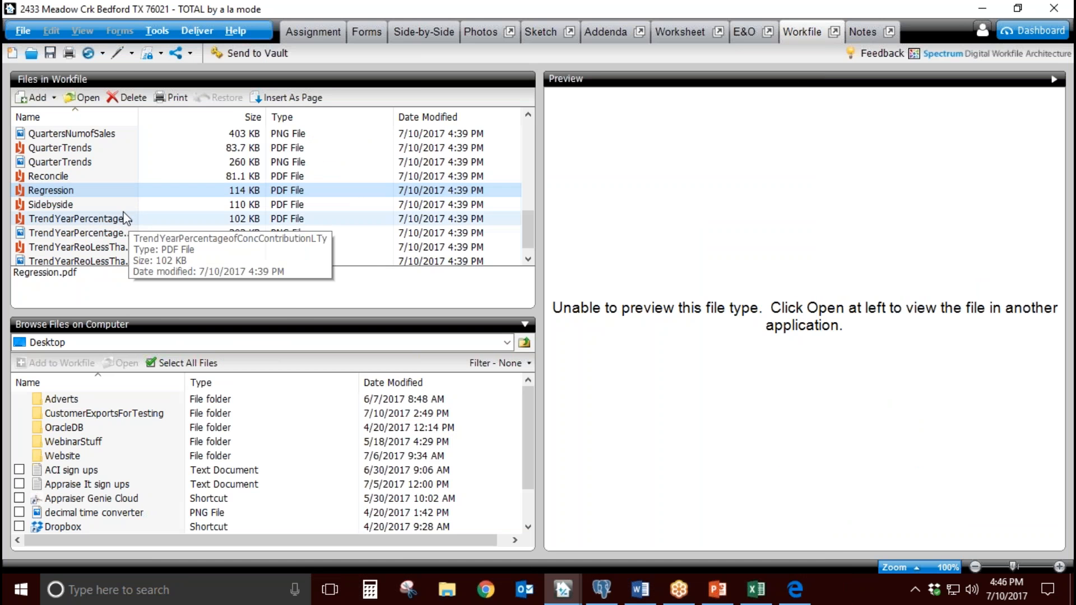
Step: Open the TrendYearPercentageofConcContributionLTy PDF to view its concession contribution chart, and close it
scroll(117, 204, up, 2)
scroll(104, 219, down, 1)
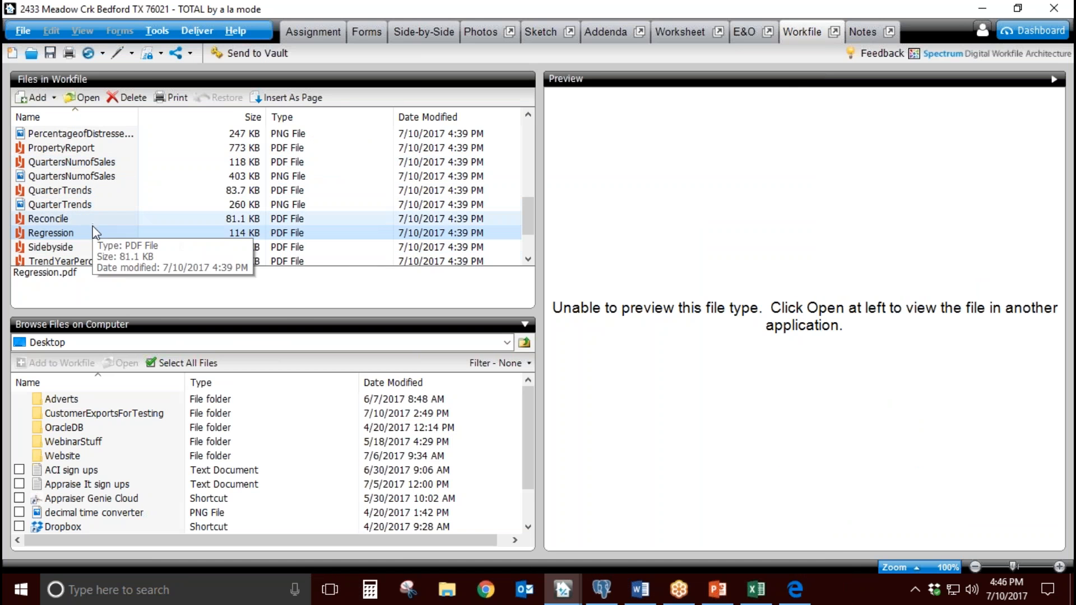
double_click(61, 261)
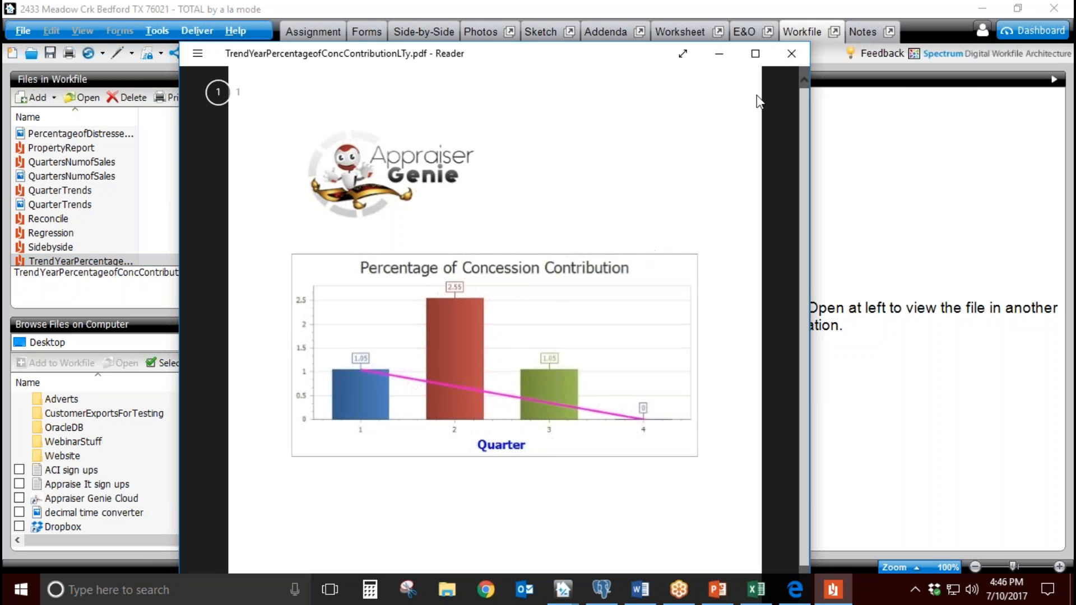
click(788, 54)
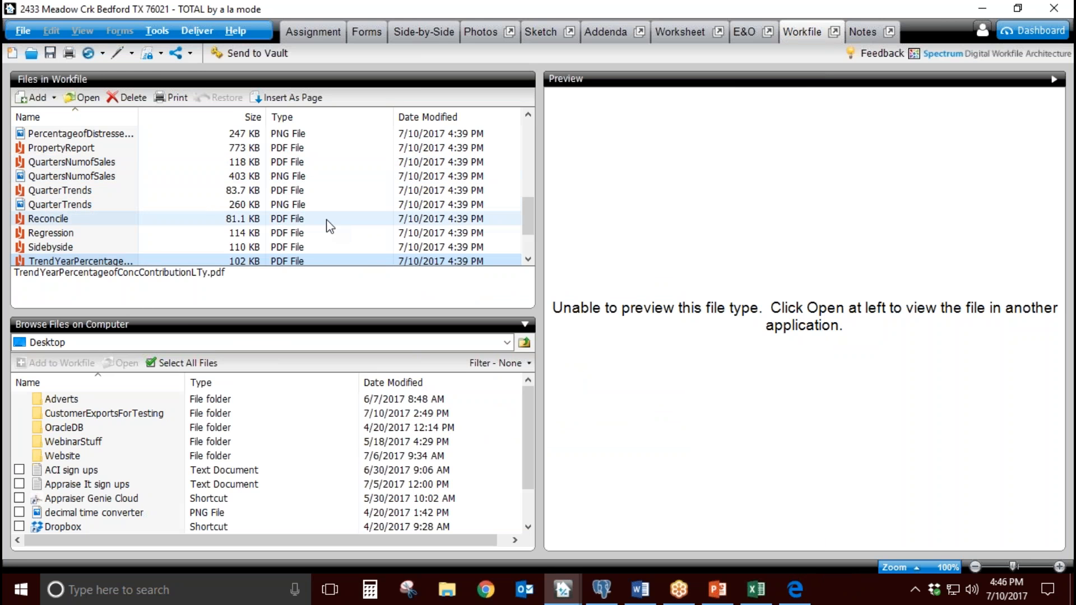
Step: Open the 1004mc PDF, examine its market condition, exposure time and marketing time tables, and close it
scroll(96, 164, up, 6)
double_click(95, 166)
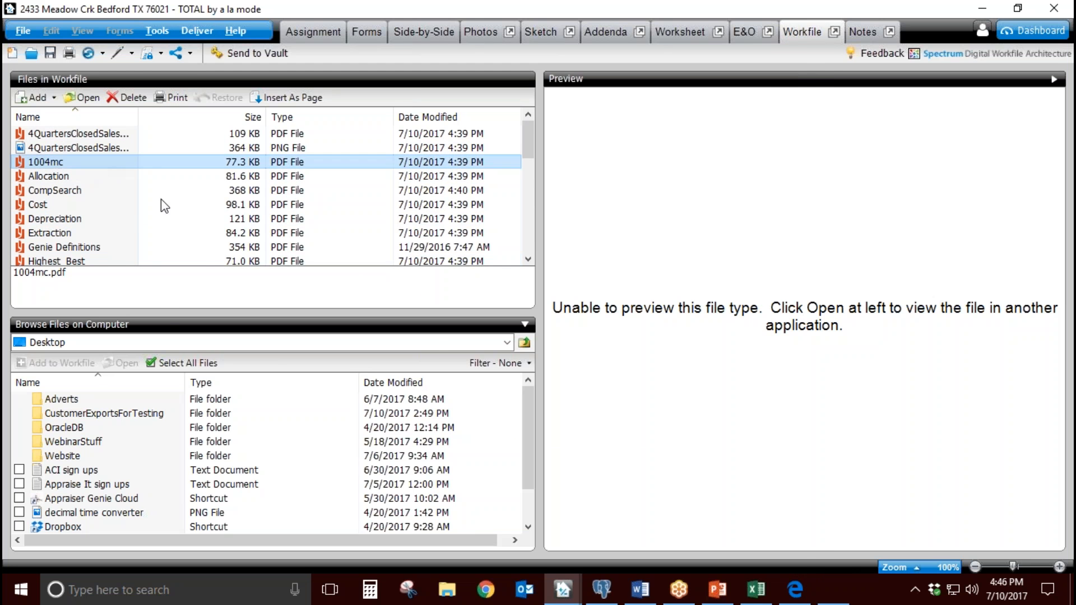
scroll(424, 325, down, 5)
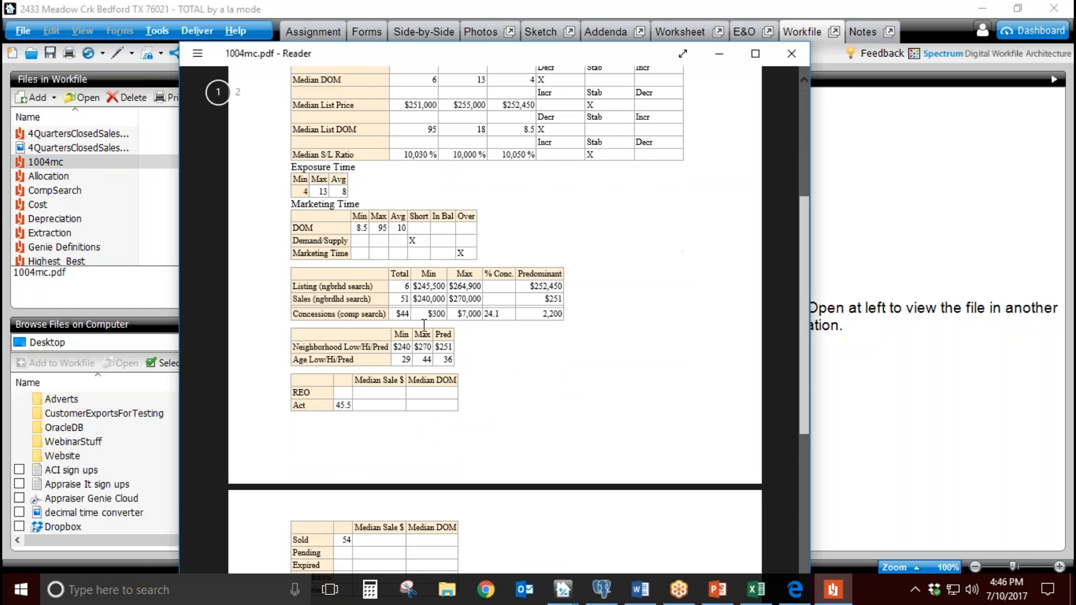
scroll(504, 381, up, 2)
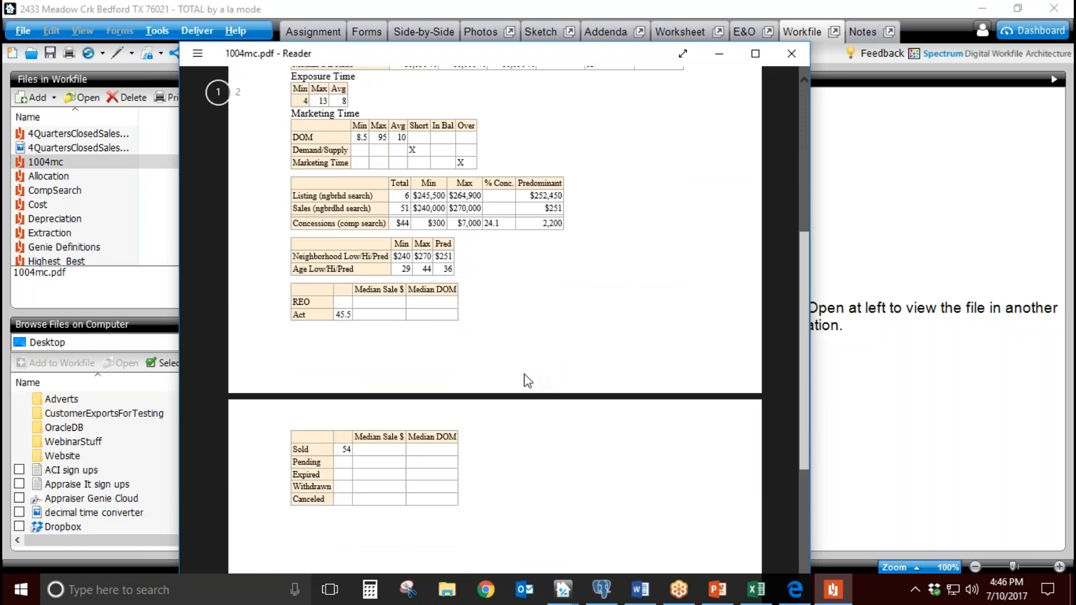
scroll(526, 379, up, 2)
click(800, 58)
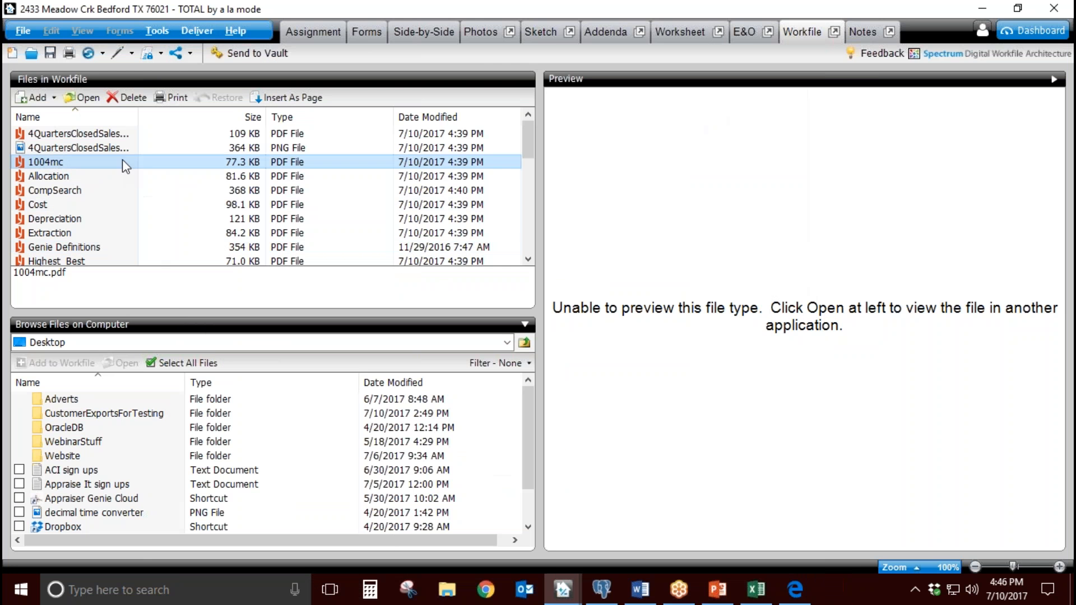
Step: Insert the 1004mc PDF into the report as a Full Page Legal Document titled 1004mc
click(305, 103)
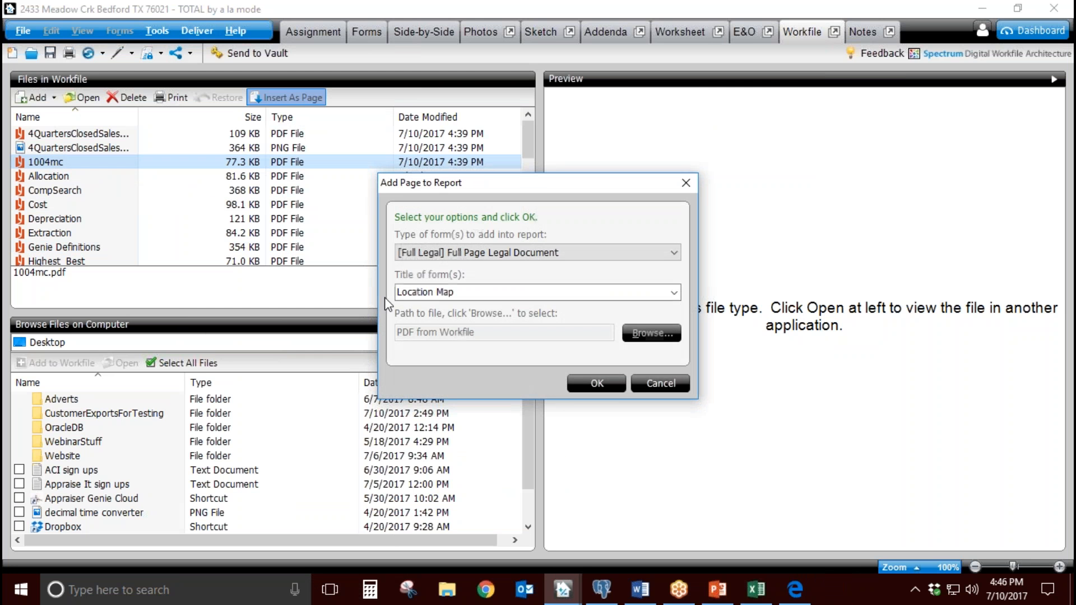
text(1004,m)
text(mc)
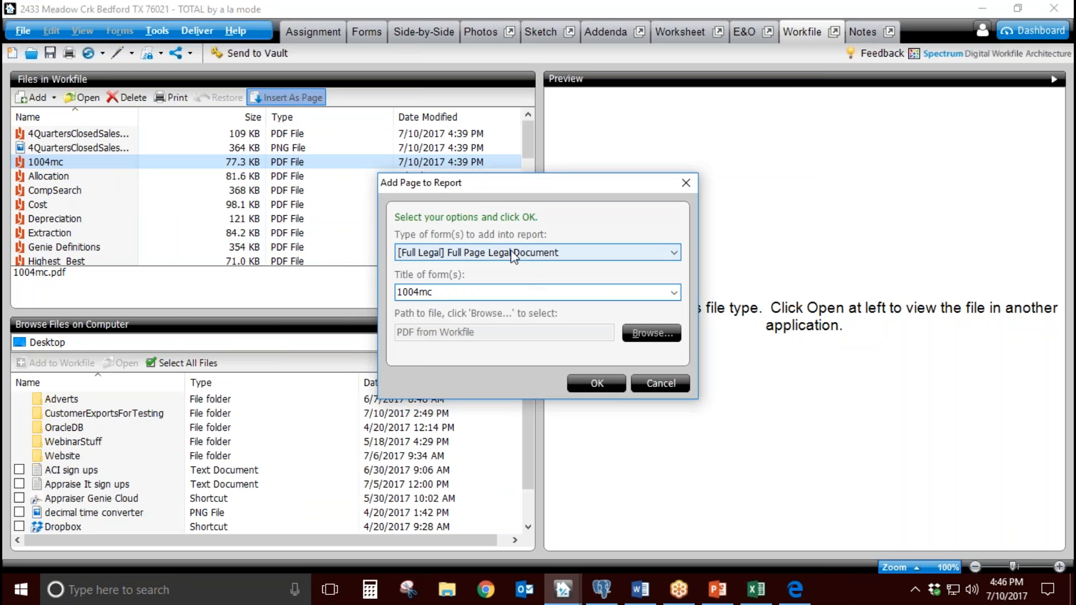
click(597, 383)
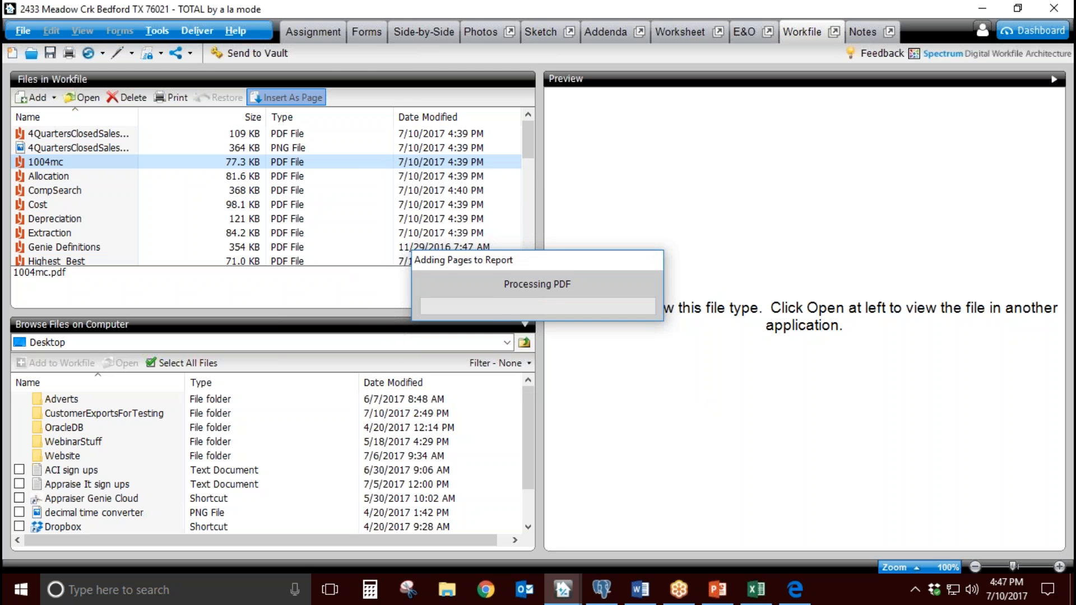
Step: Display the inserted 1004mc page among the report's forms and look through its tables
click(366, 32)
click(99, 546)
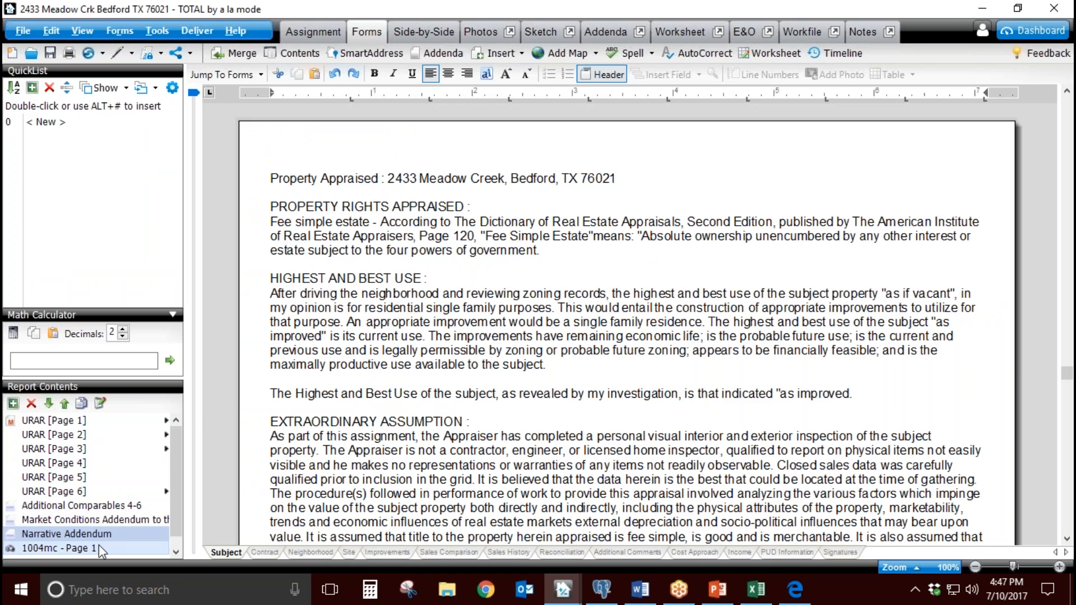
scroll(486, 441, down, 5)
scroll(483, 438, down, 4)
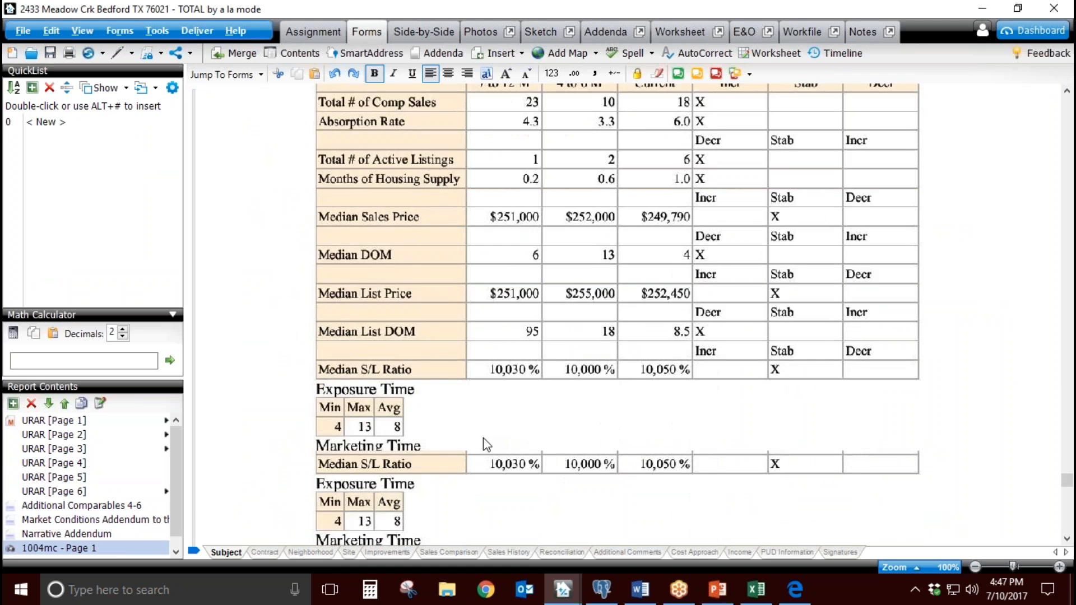
scroll(483, 438, up, 10)
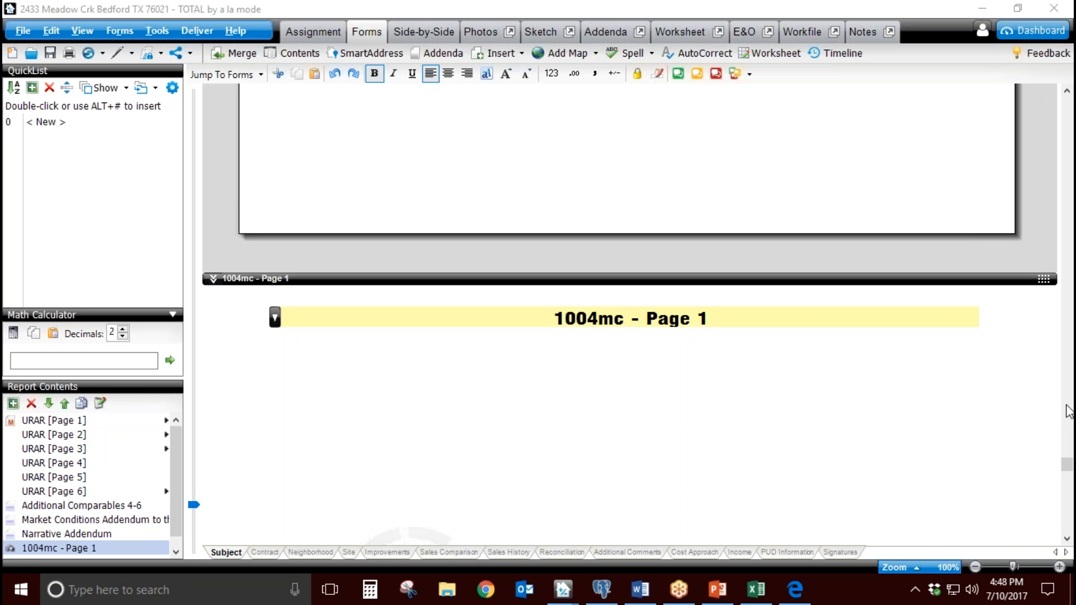
click(486, 589)
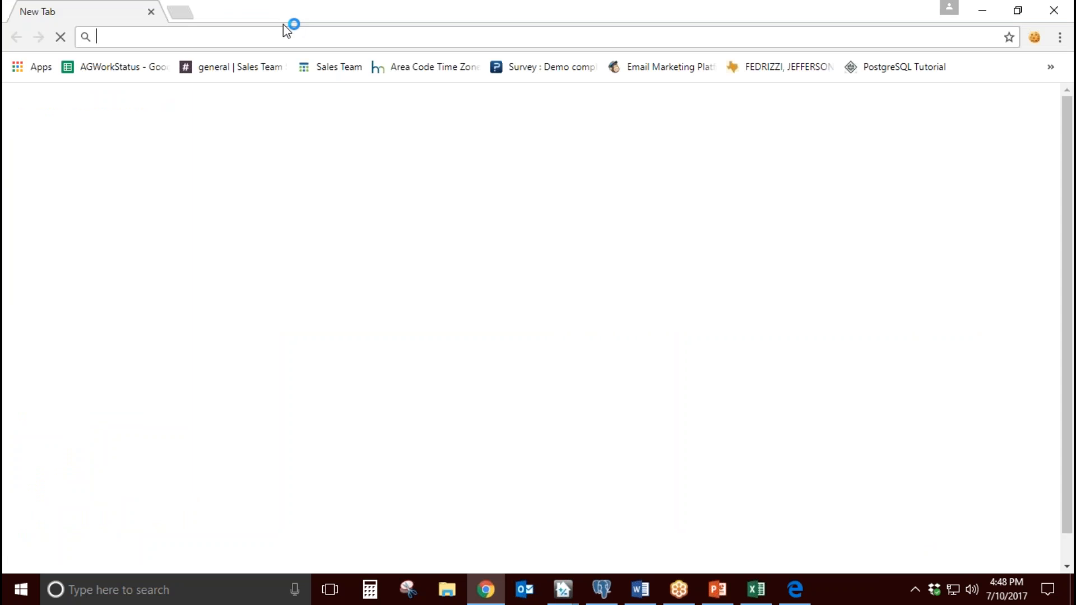
text(www.appraiserelearning.com)
key(Return)
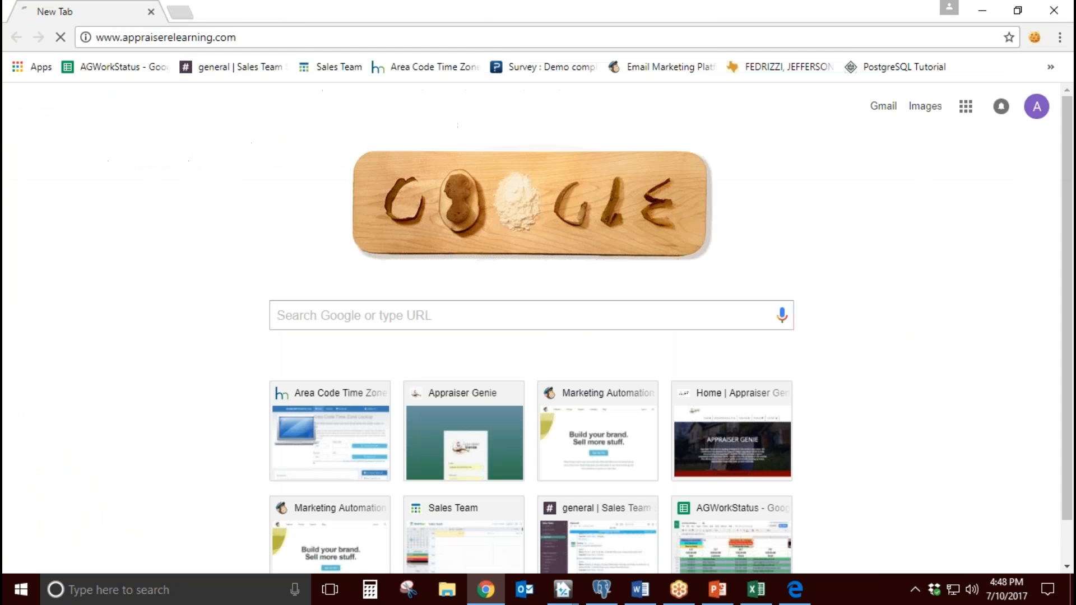
click(283, 34)
text(www.appraise)
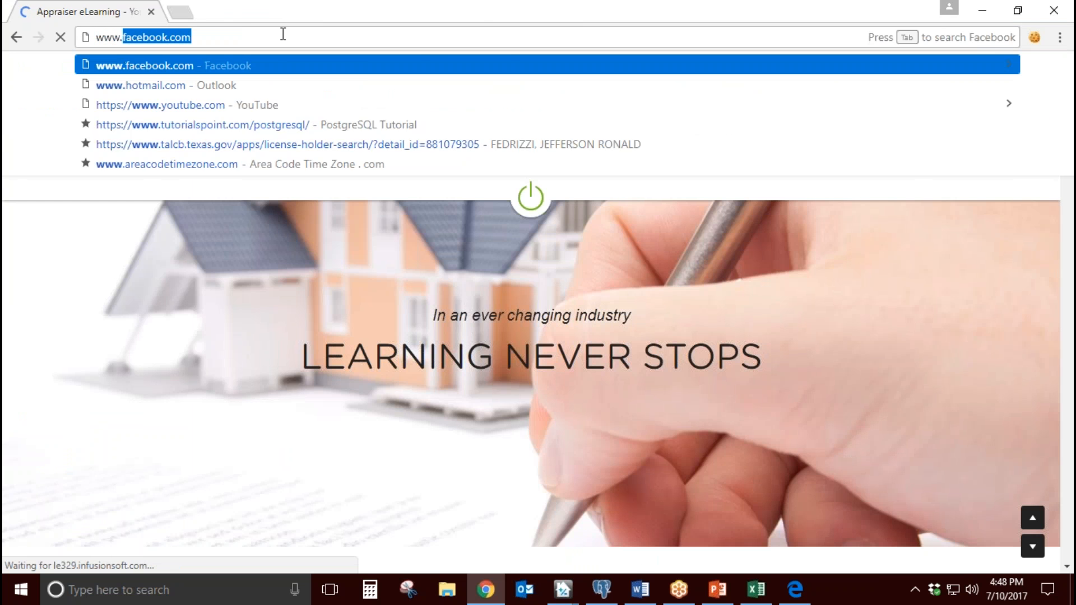
text(rgenie)
key(Return)
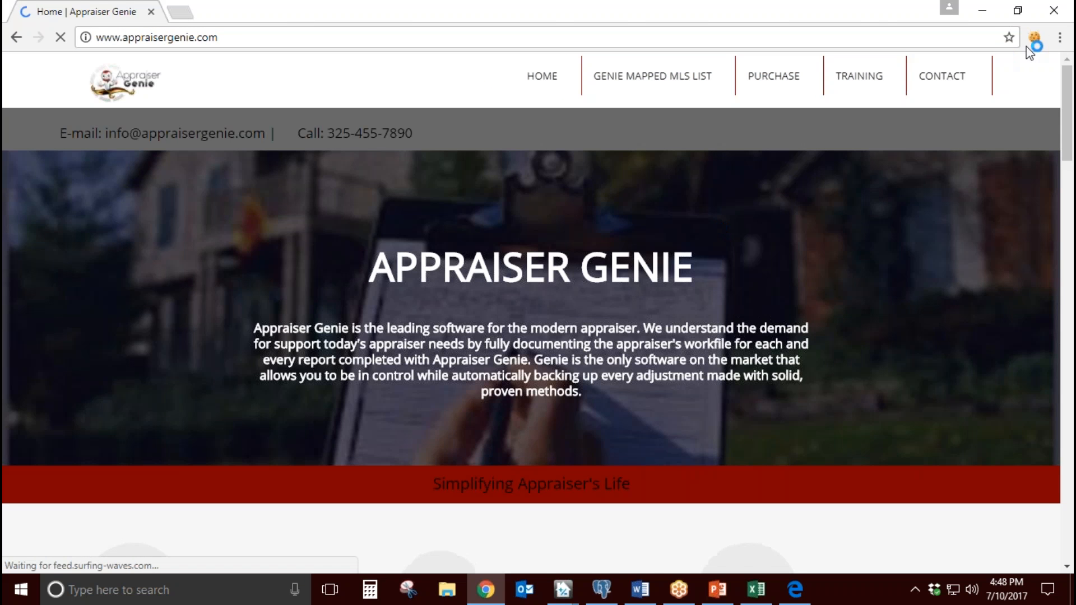
Step: Open the website's Training page, view the TOTAL and Appraise It demonstration webinars, and close the browser
click(846, 84)
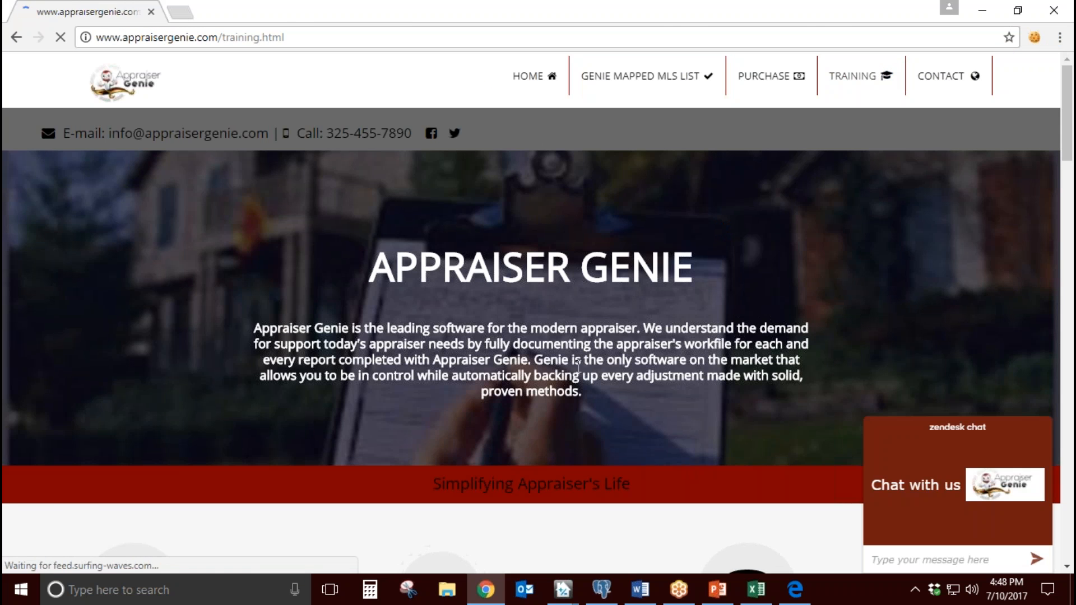
scroll(577, 365, down, 1)
scroll(325, 255, down, 10)
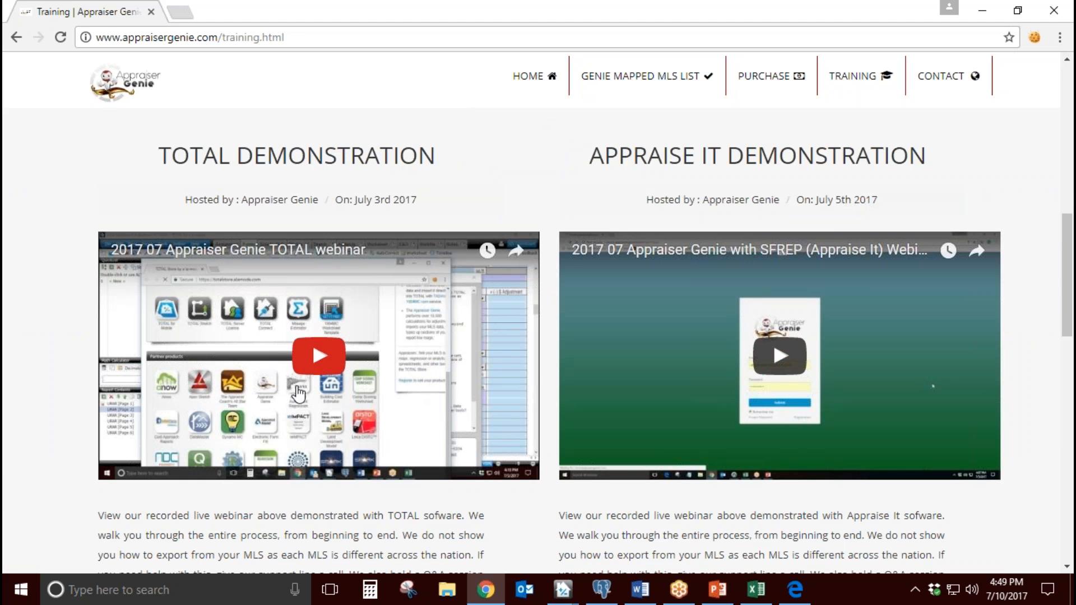
drag(418, 200, 355, 201)
click(355, 201)
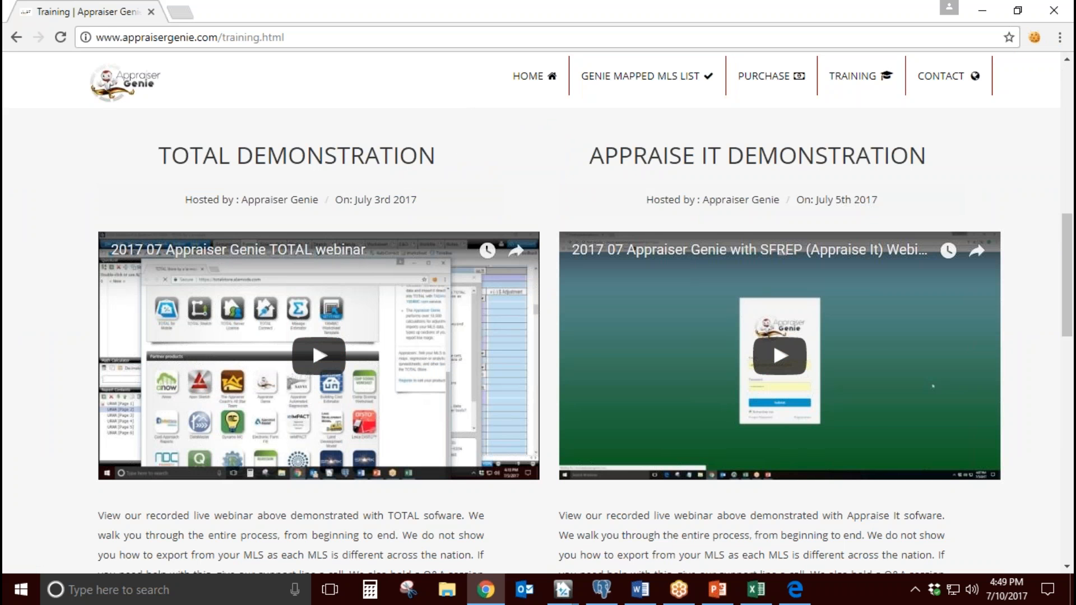
click(1067, 378)
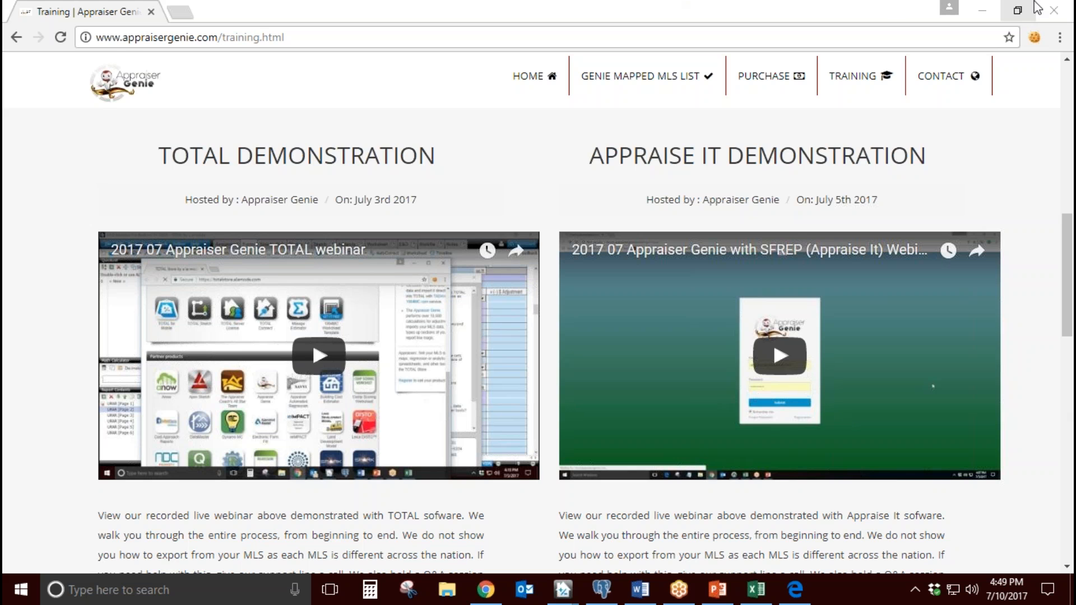
click(1053, 10)
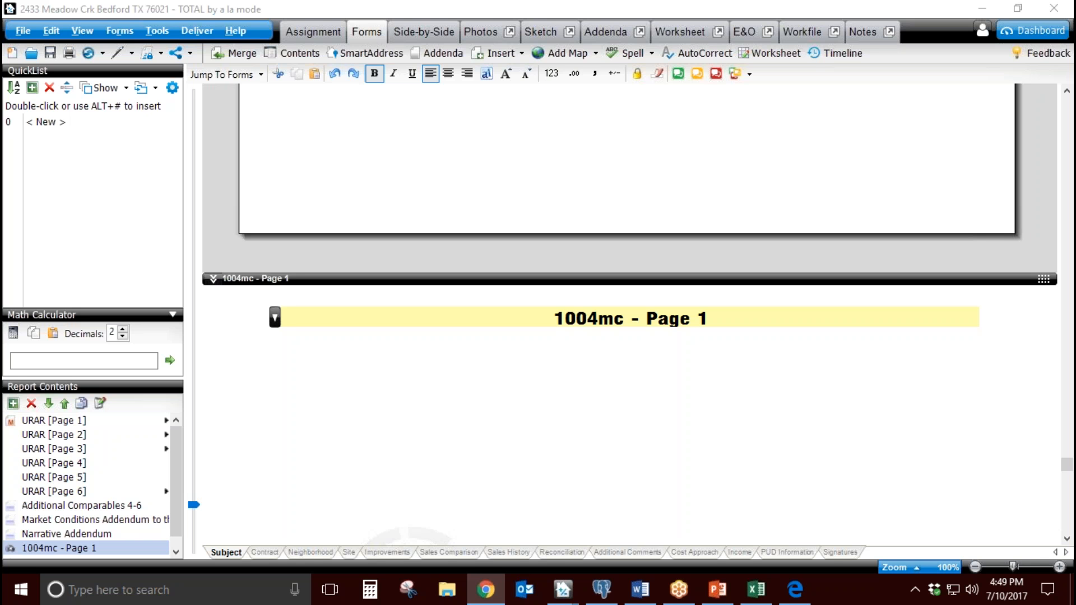
Step: Switch to PowerPoint to show the Appraiser Genie MLS set up presentation
key(alt+Tab)
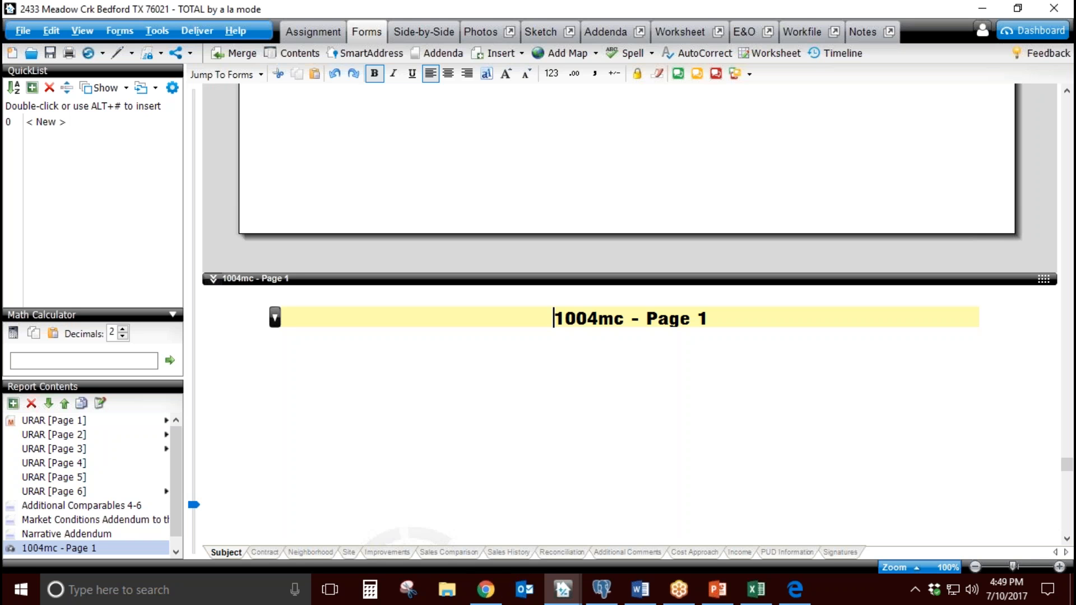
click(1069, 381)
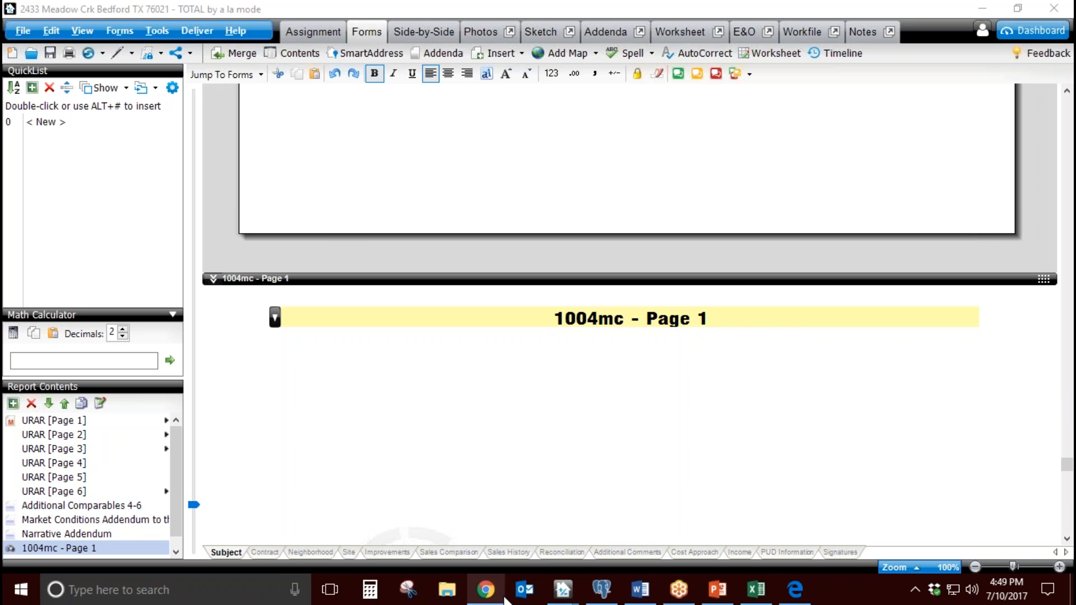
click(722, 598)
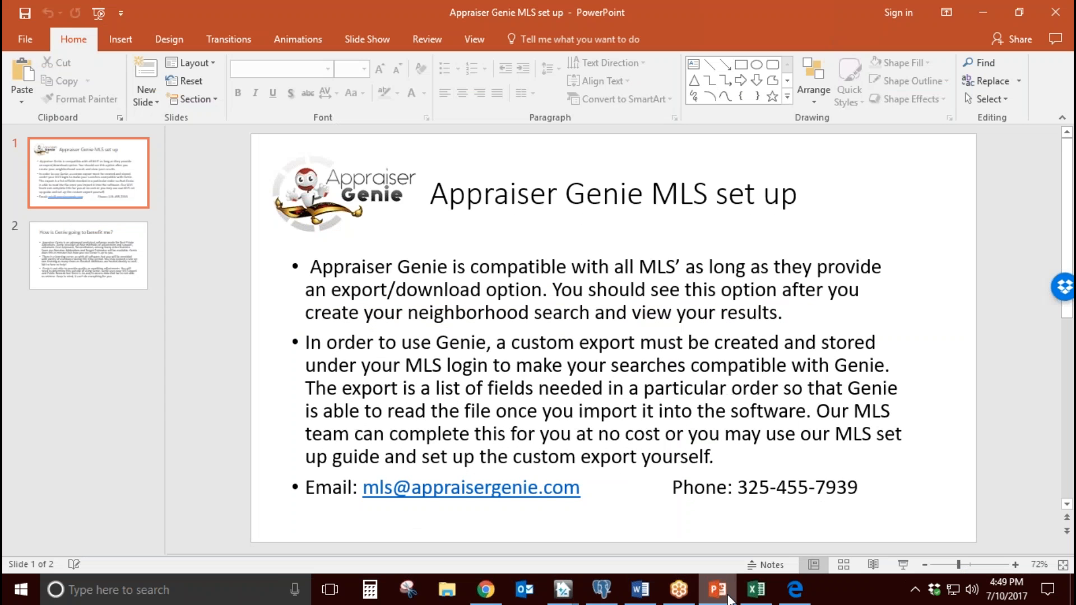